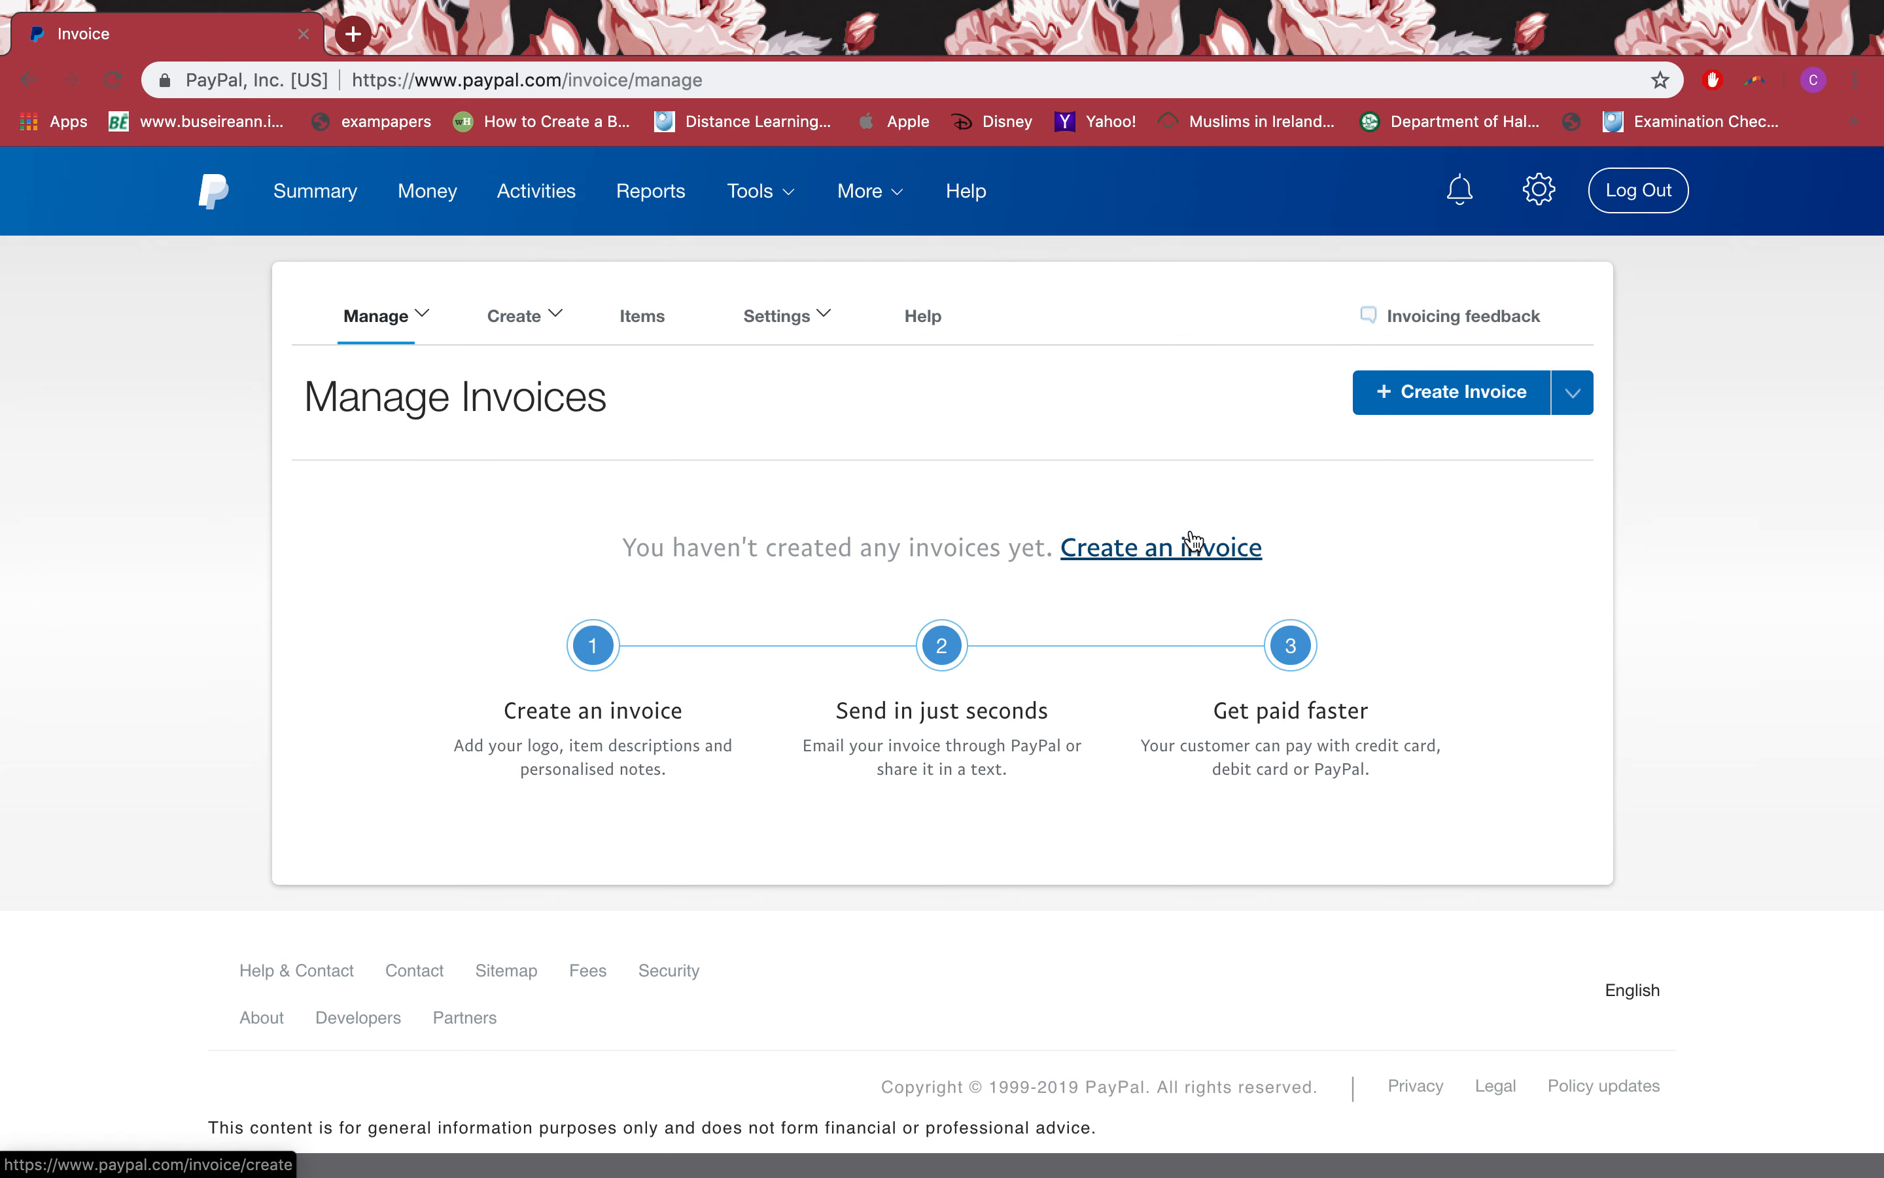
Step: Start a new invoice, opening form 0001 dated 24/07/2019
{"action": "left_click", "coordinate": [1417, 406]}
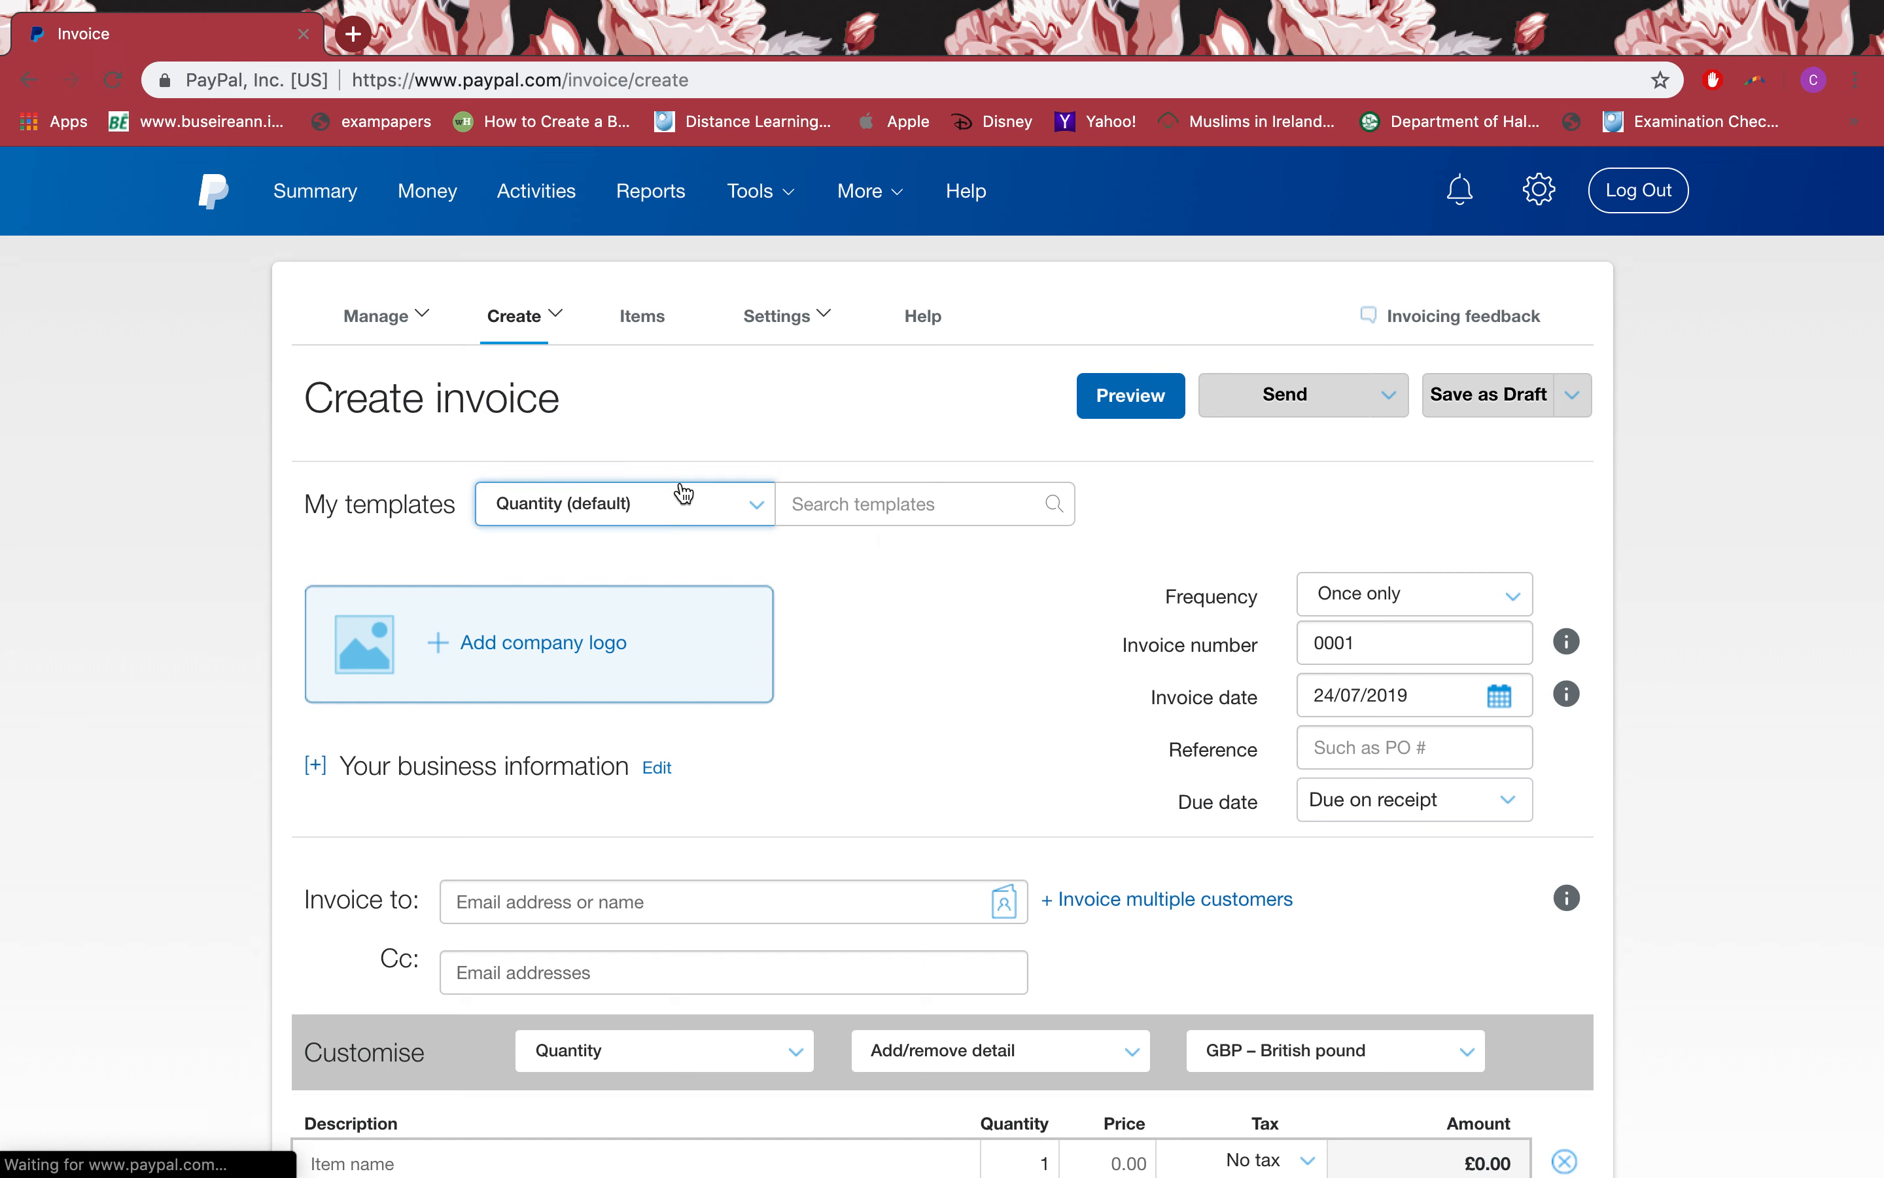
{"action": "left_click", "coordinate": [614, 519]}
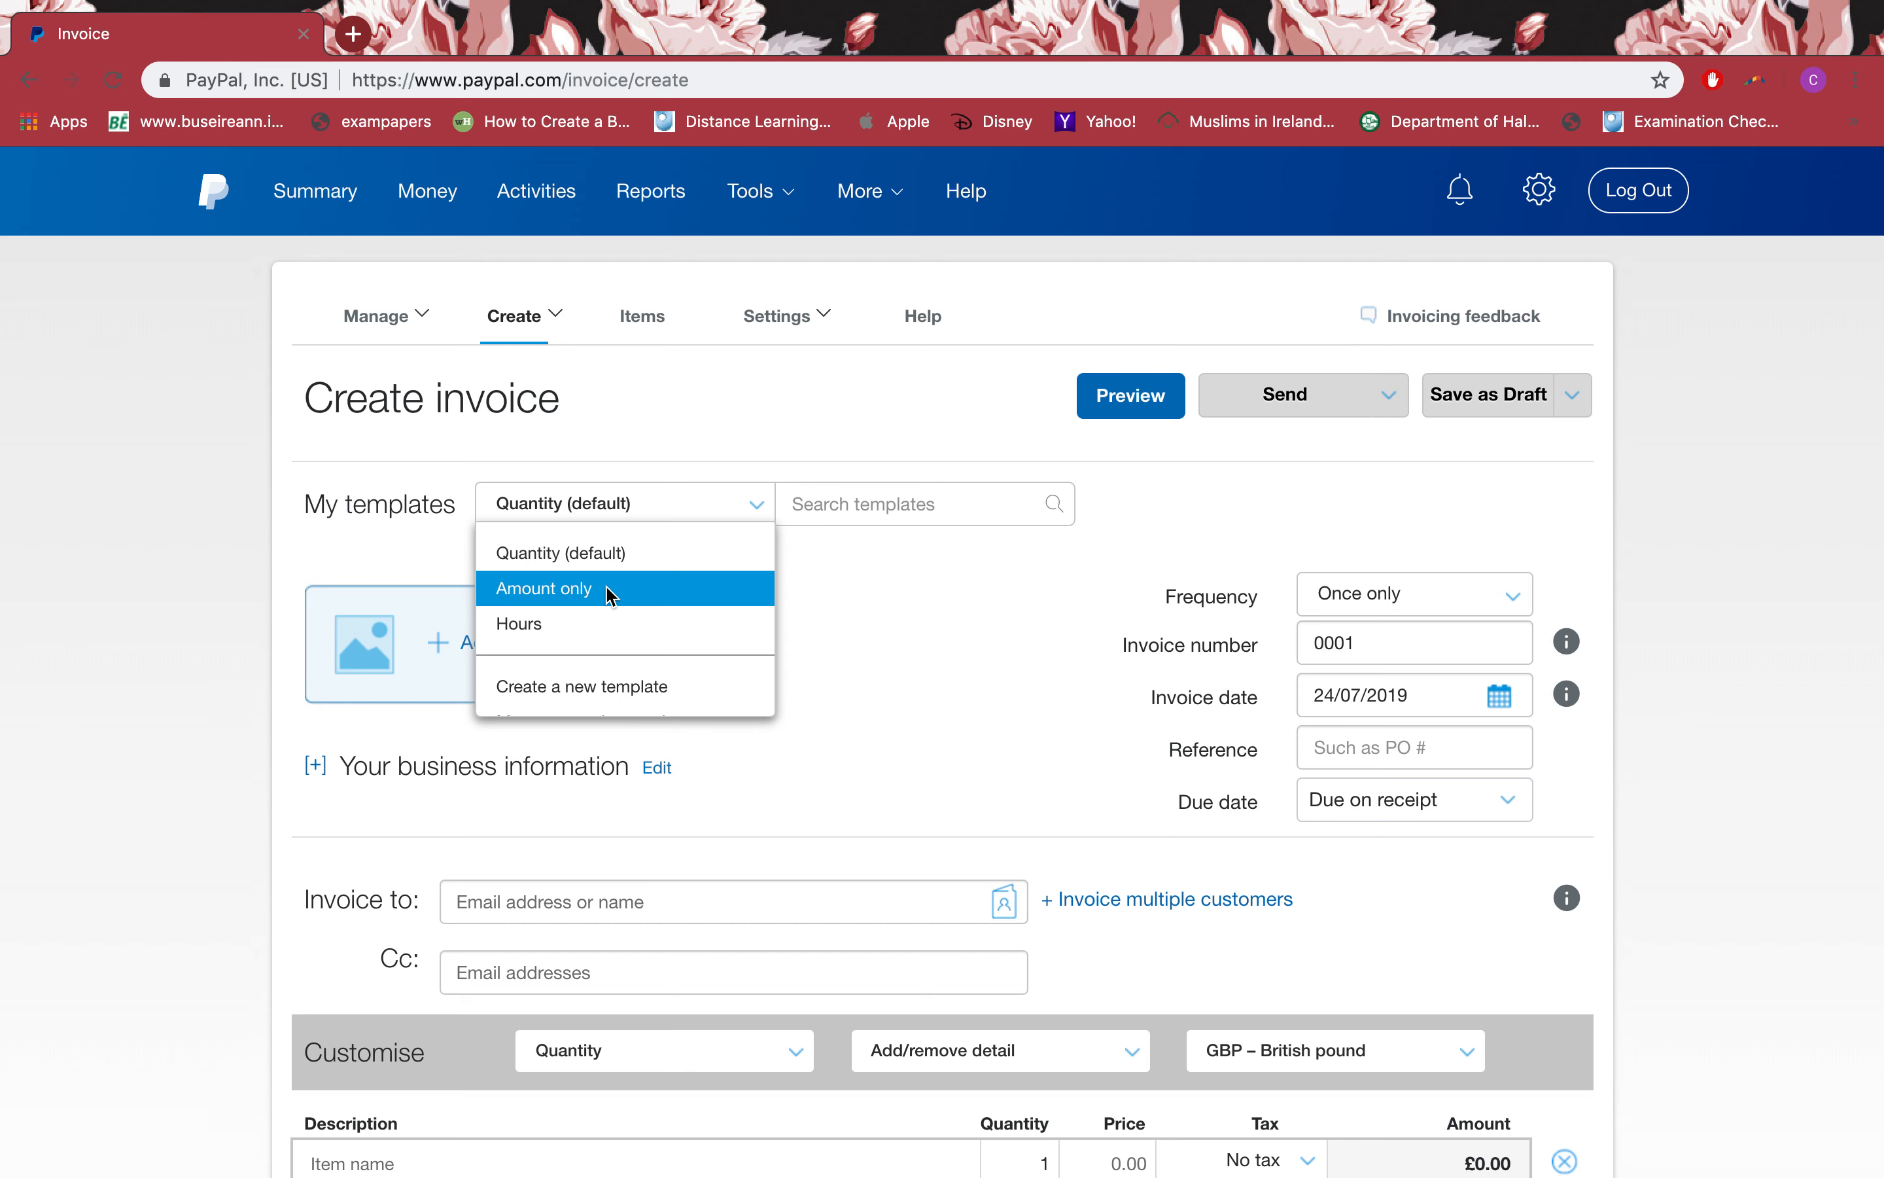
{"action": "left_click", "coordinate": [906, 495]}
{"action": "left_click", "coordinate": [1167, 572]}
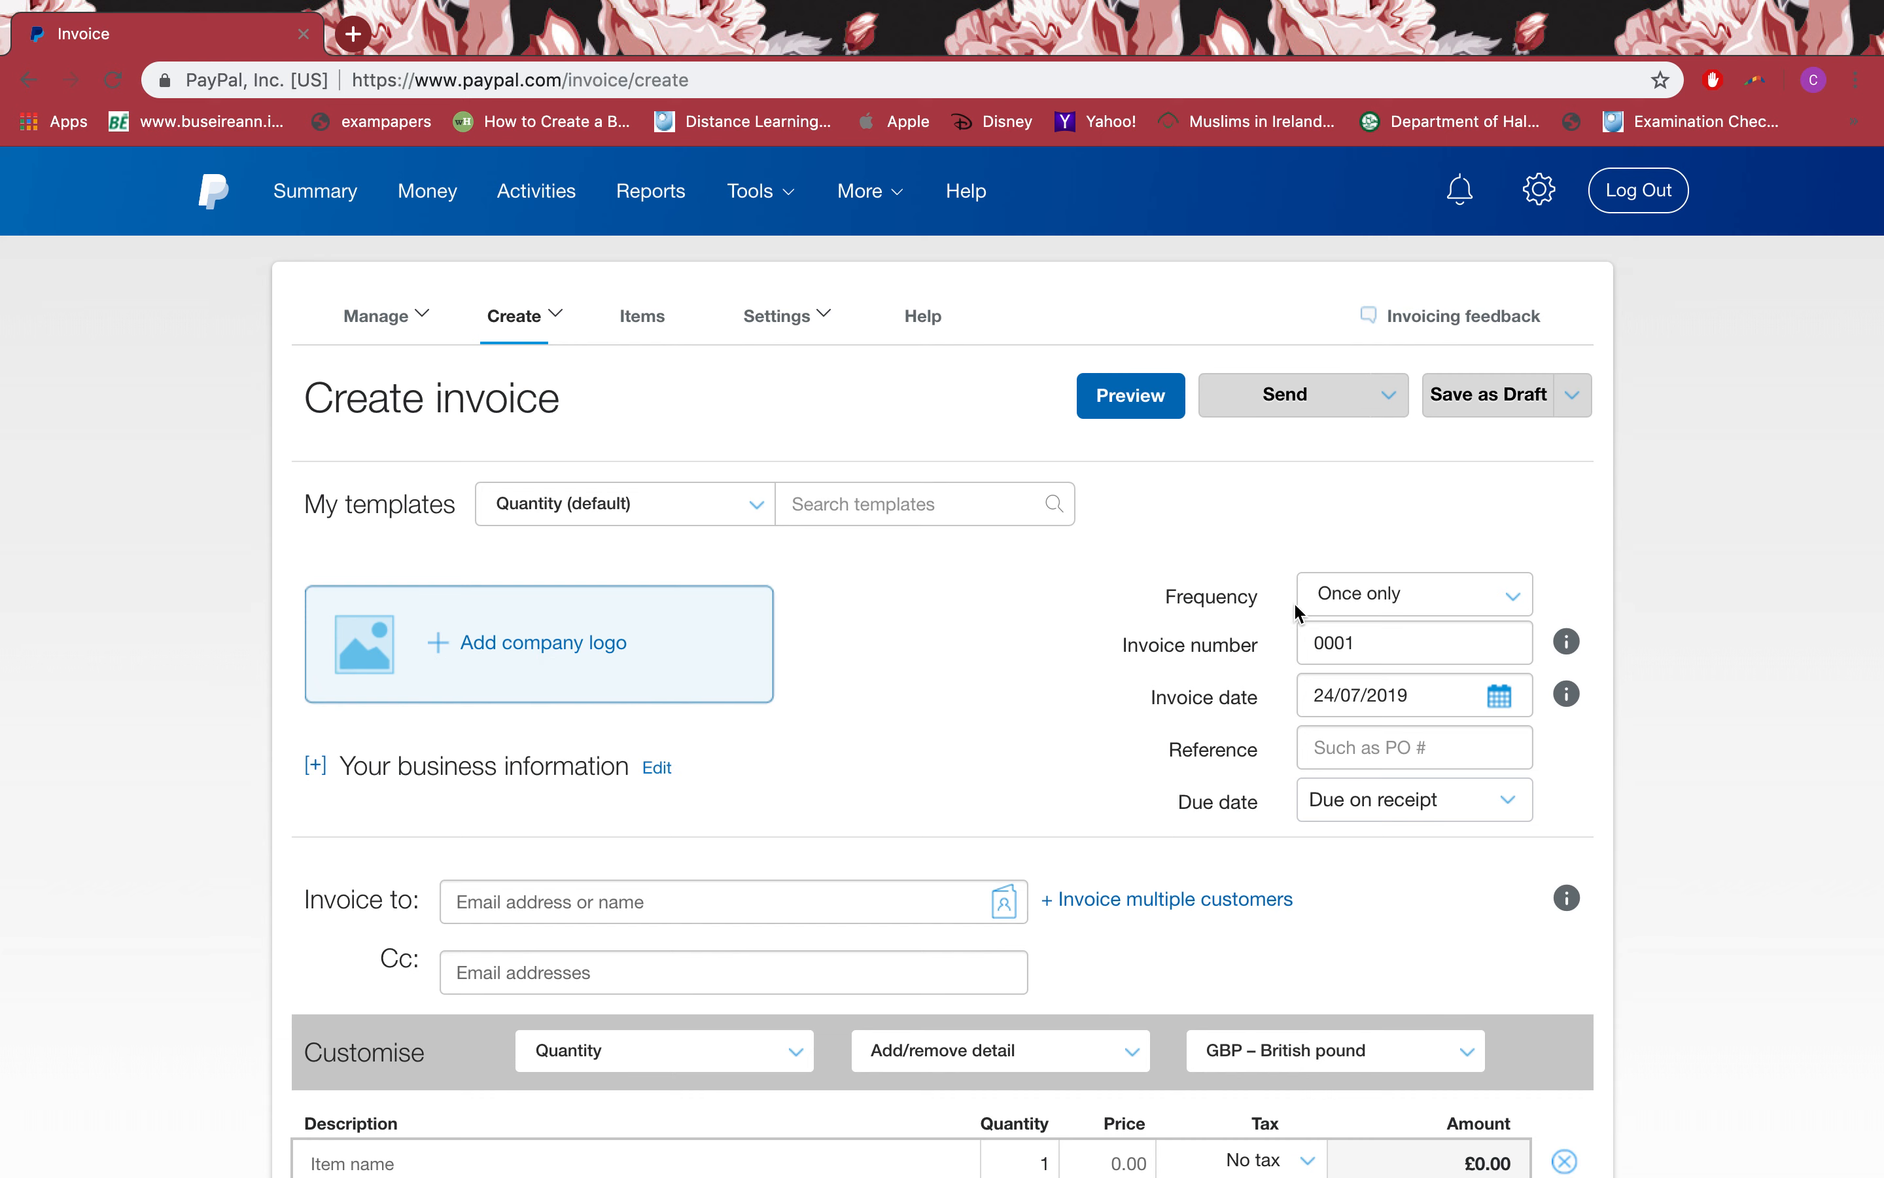
{"action": "left_click", "coordinate": [1351, 596]}
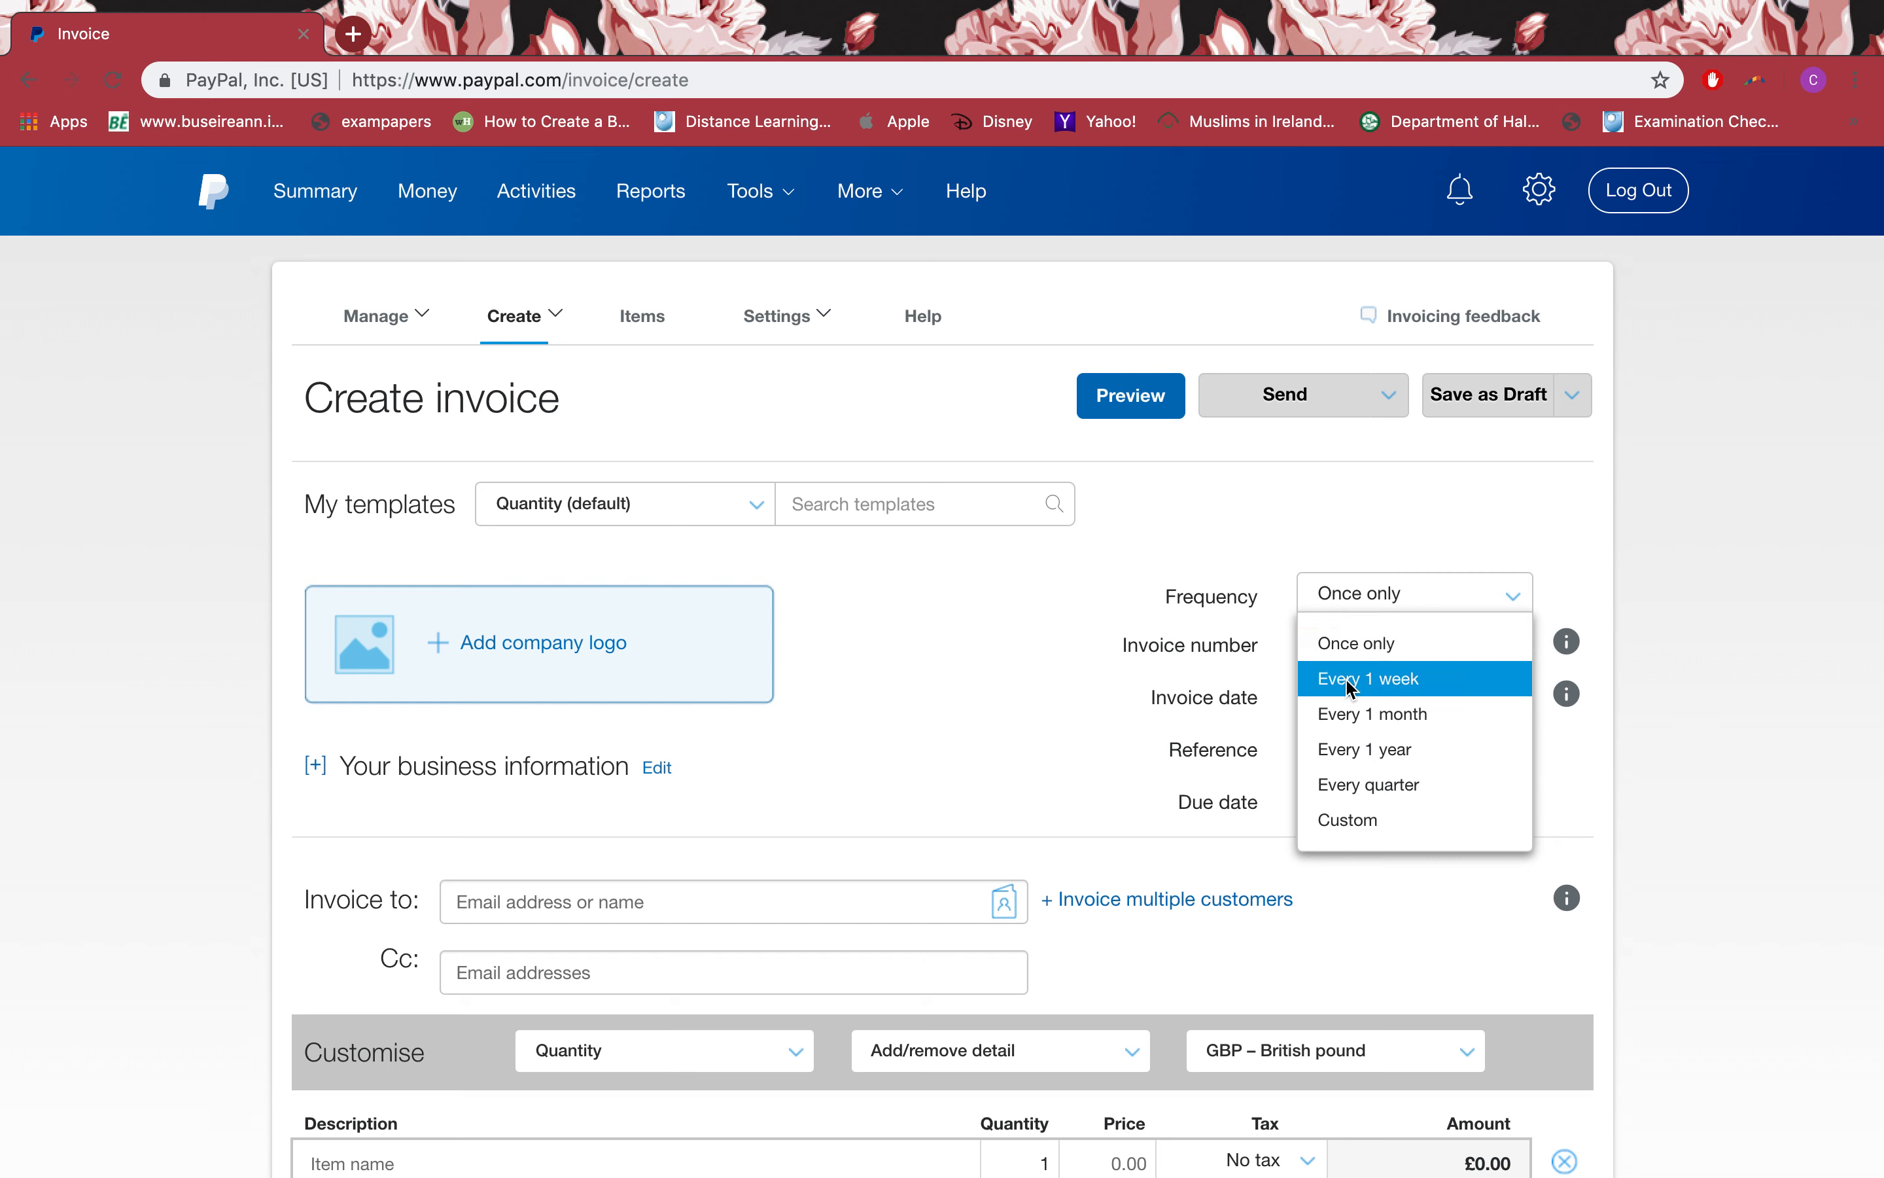
{"action": "left_click", "coordinate": [1209, 729]}
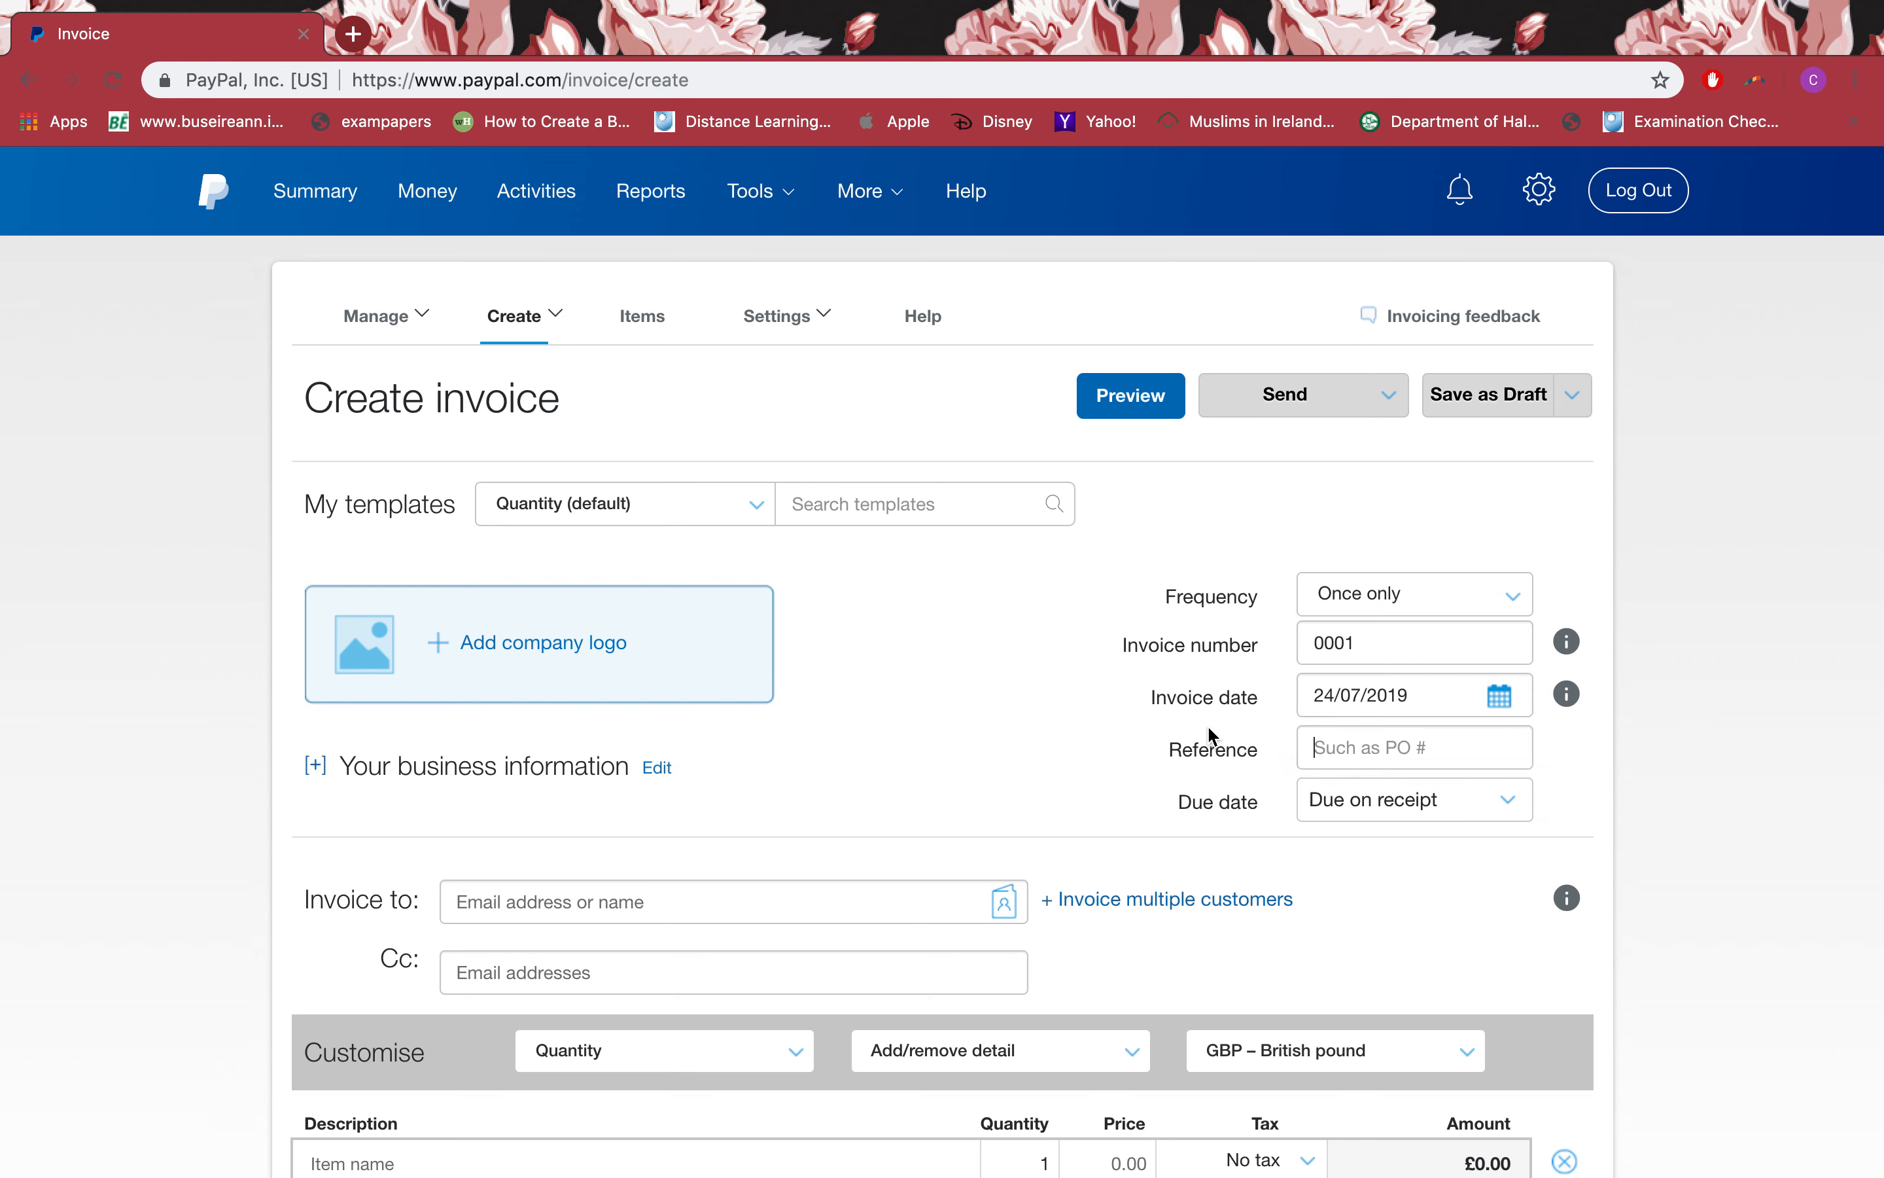
{"action": "left_click", "coordinate": [1371, 642]}
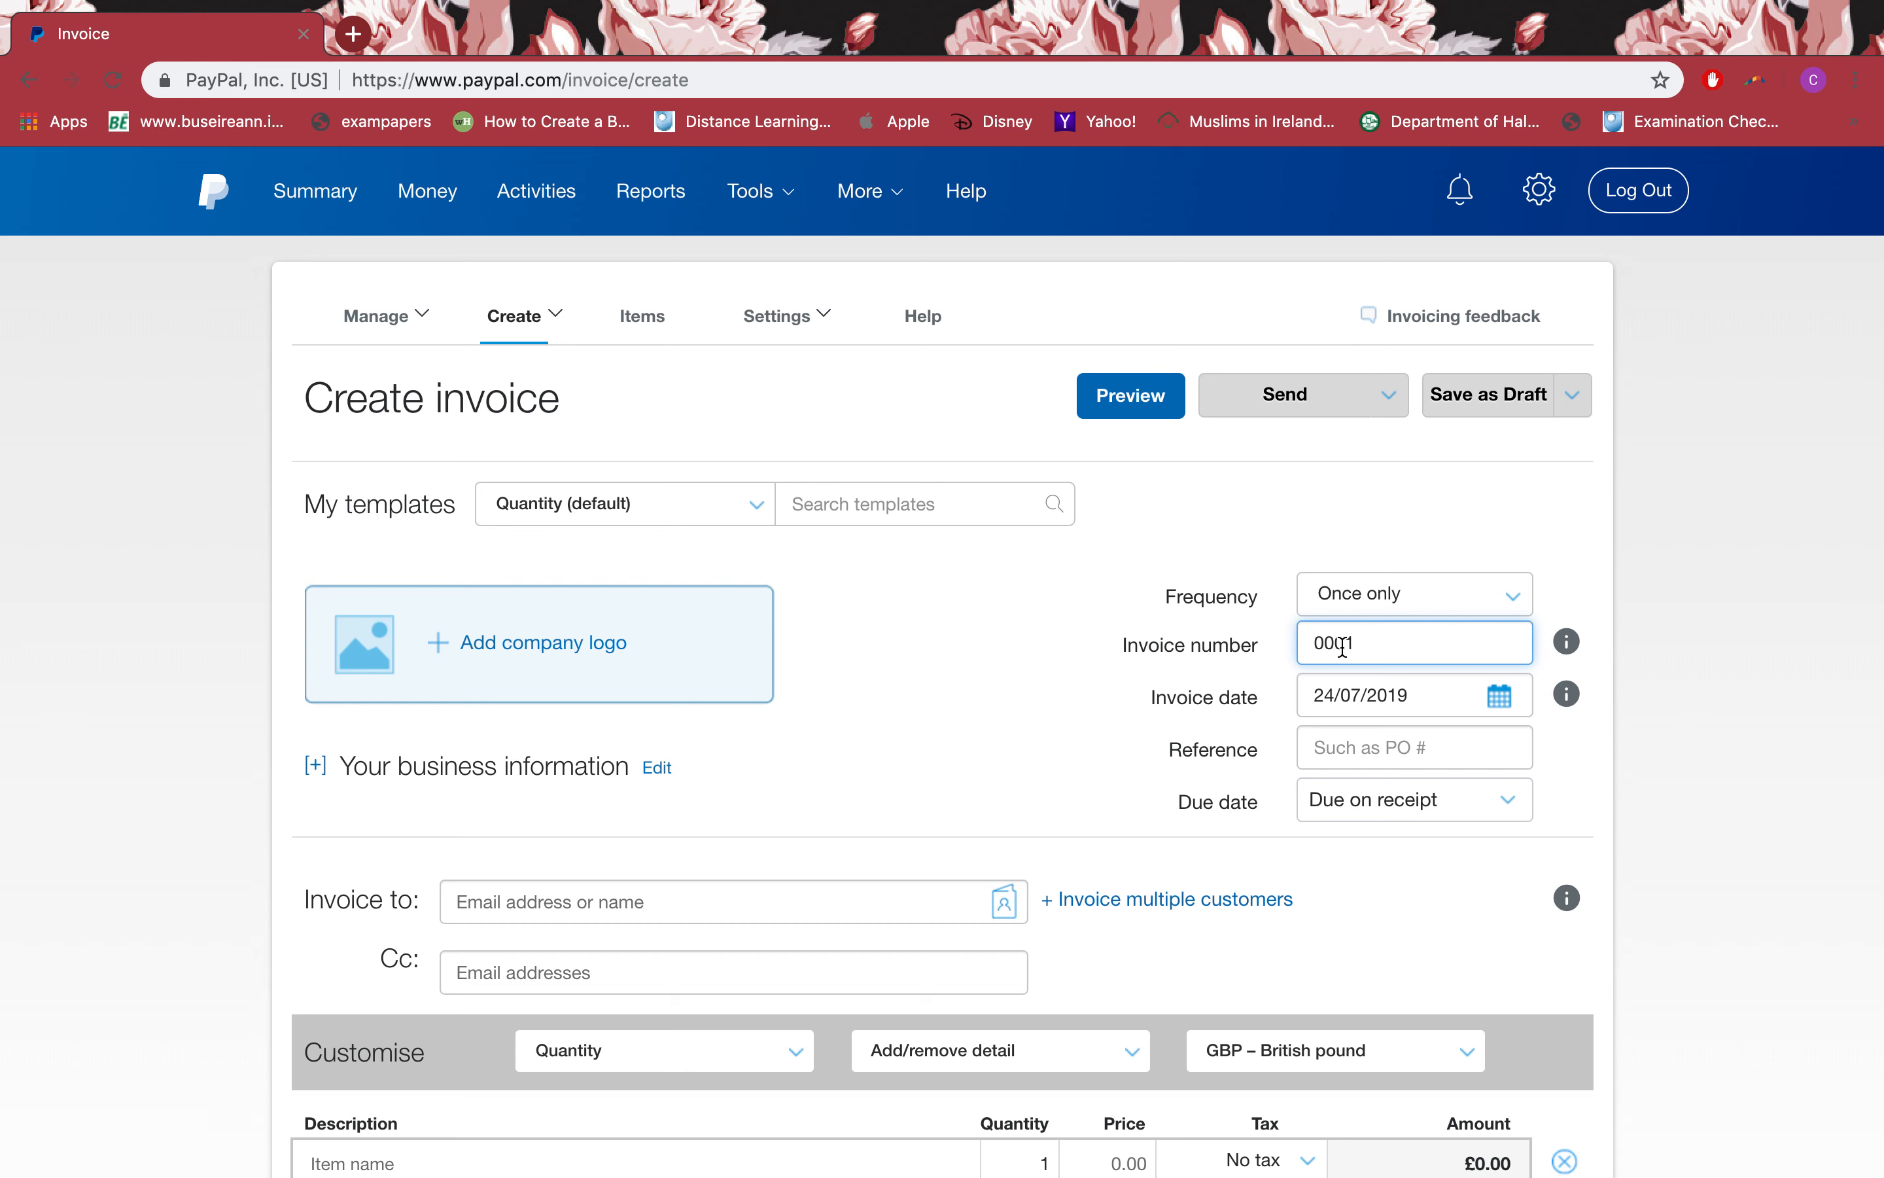
{"action": "type", "text": "d"}
Step: Keep the invoice date and enter reference 12345
{"action": "mouse_move", "coordinate": [1567, 651]}
{"action": "left_click", "coordinate": [1499, 699]}
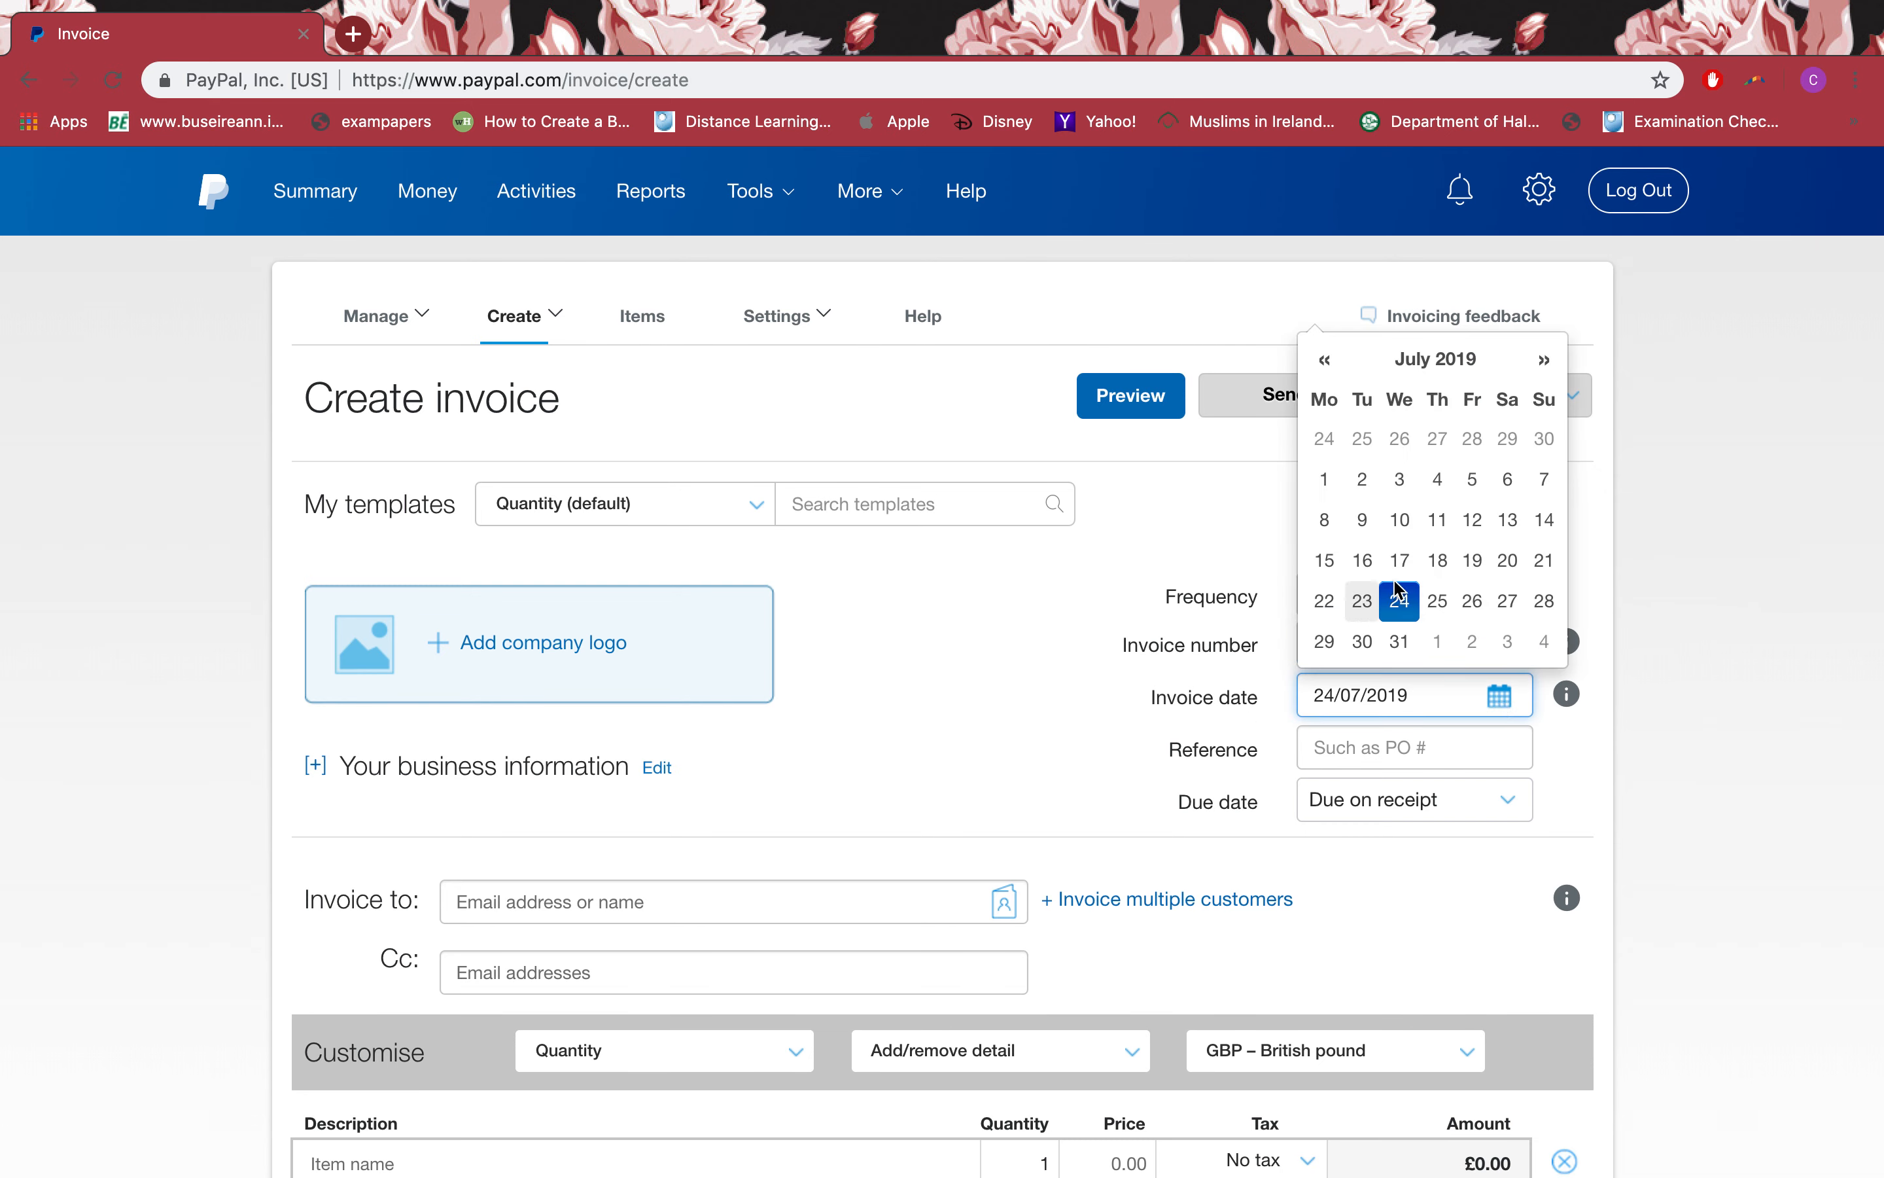
{"action": "left_click", "coordinate": [1419, 613]}
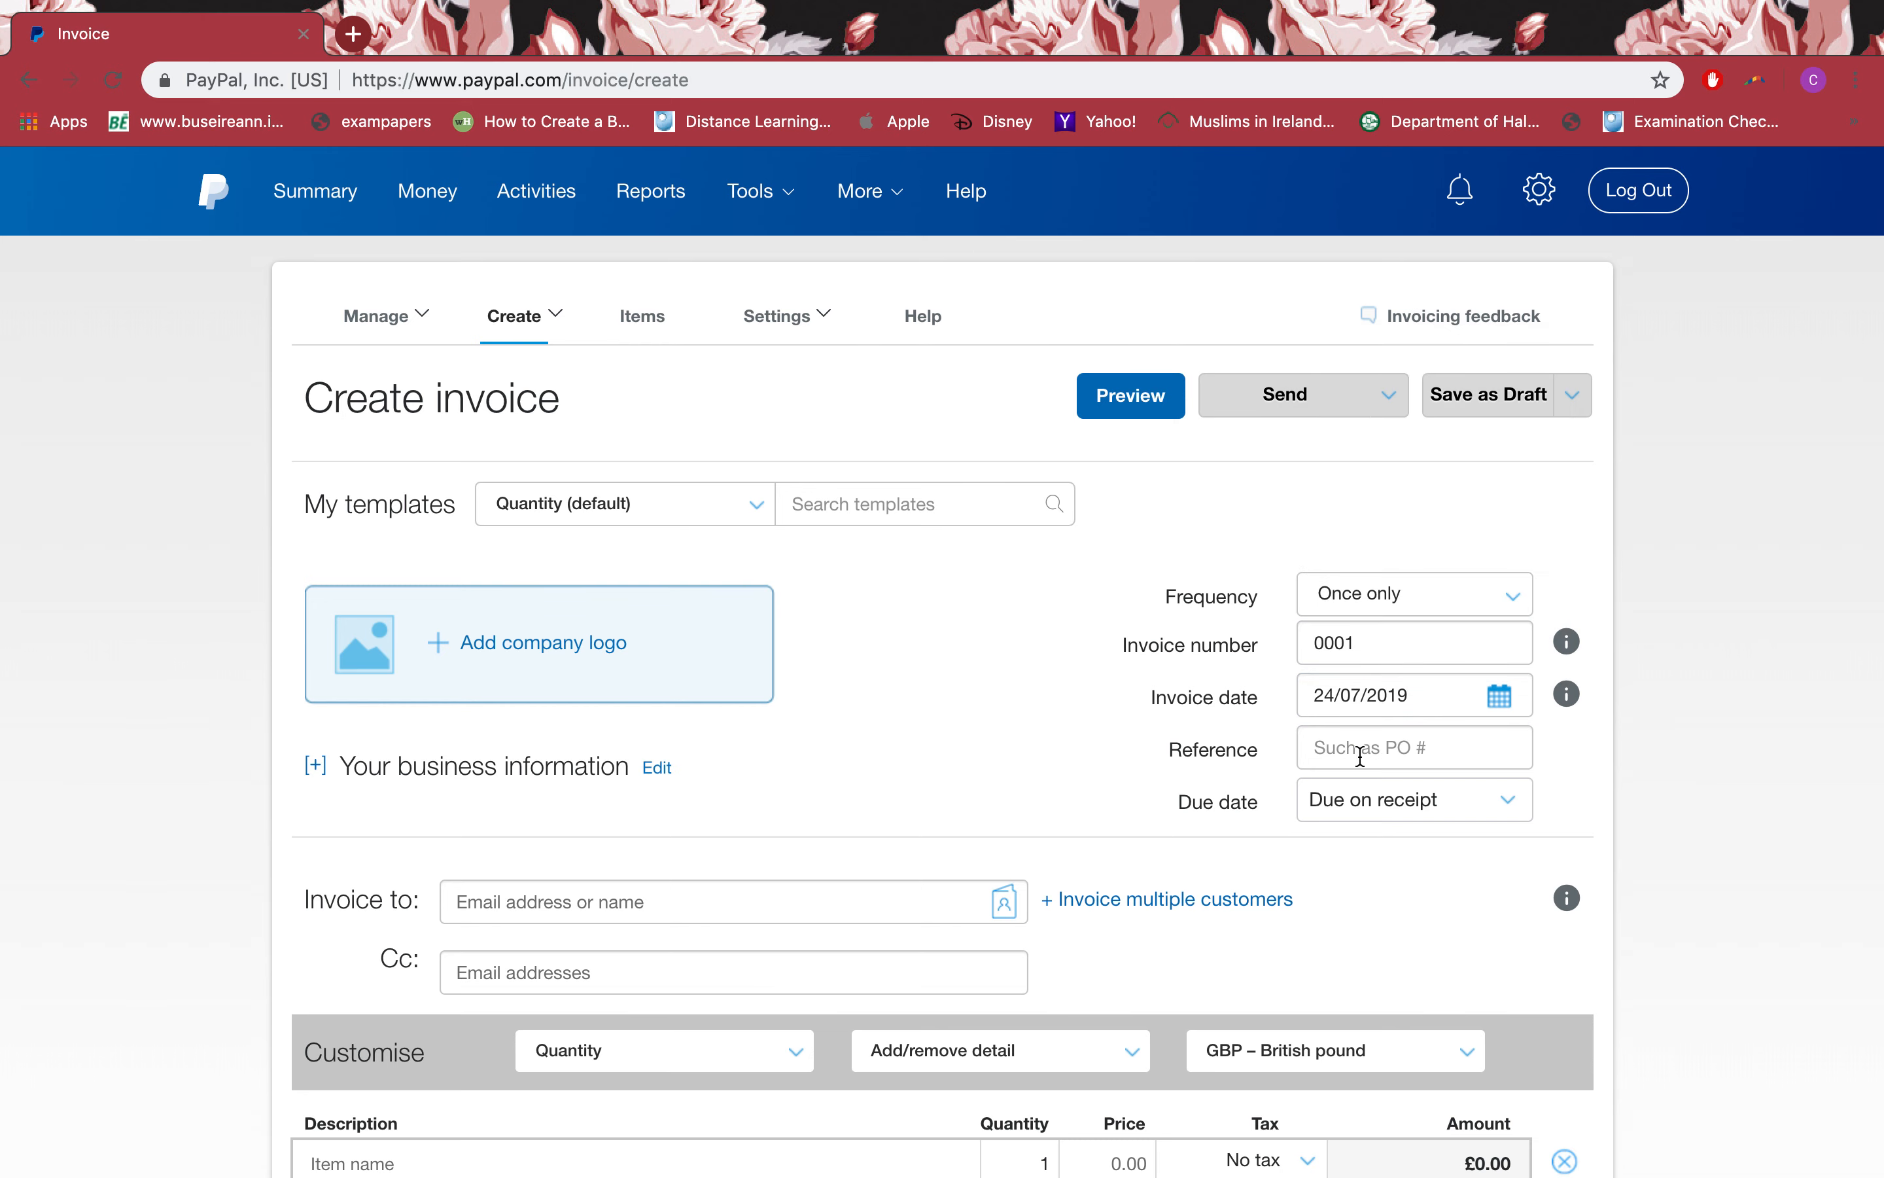
{"action": "scroll", "coordinate": [1354, 759], "scroll_direction": "down", "scroll_amount": 1}
{"action": "left_click", "coordinate": [1383, 671]}
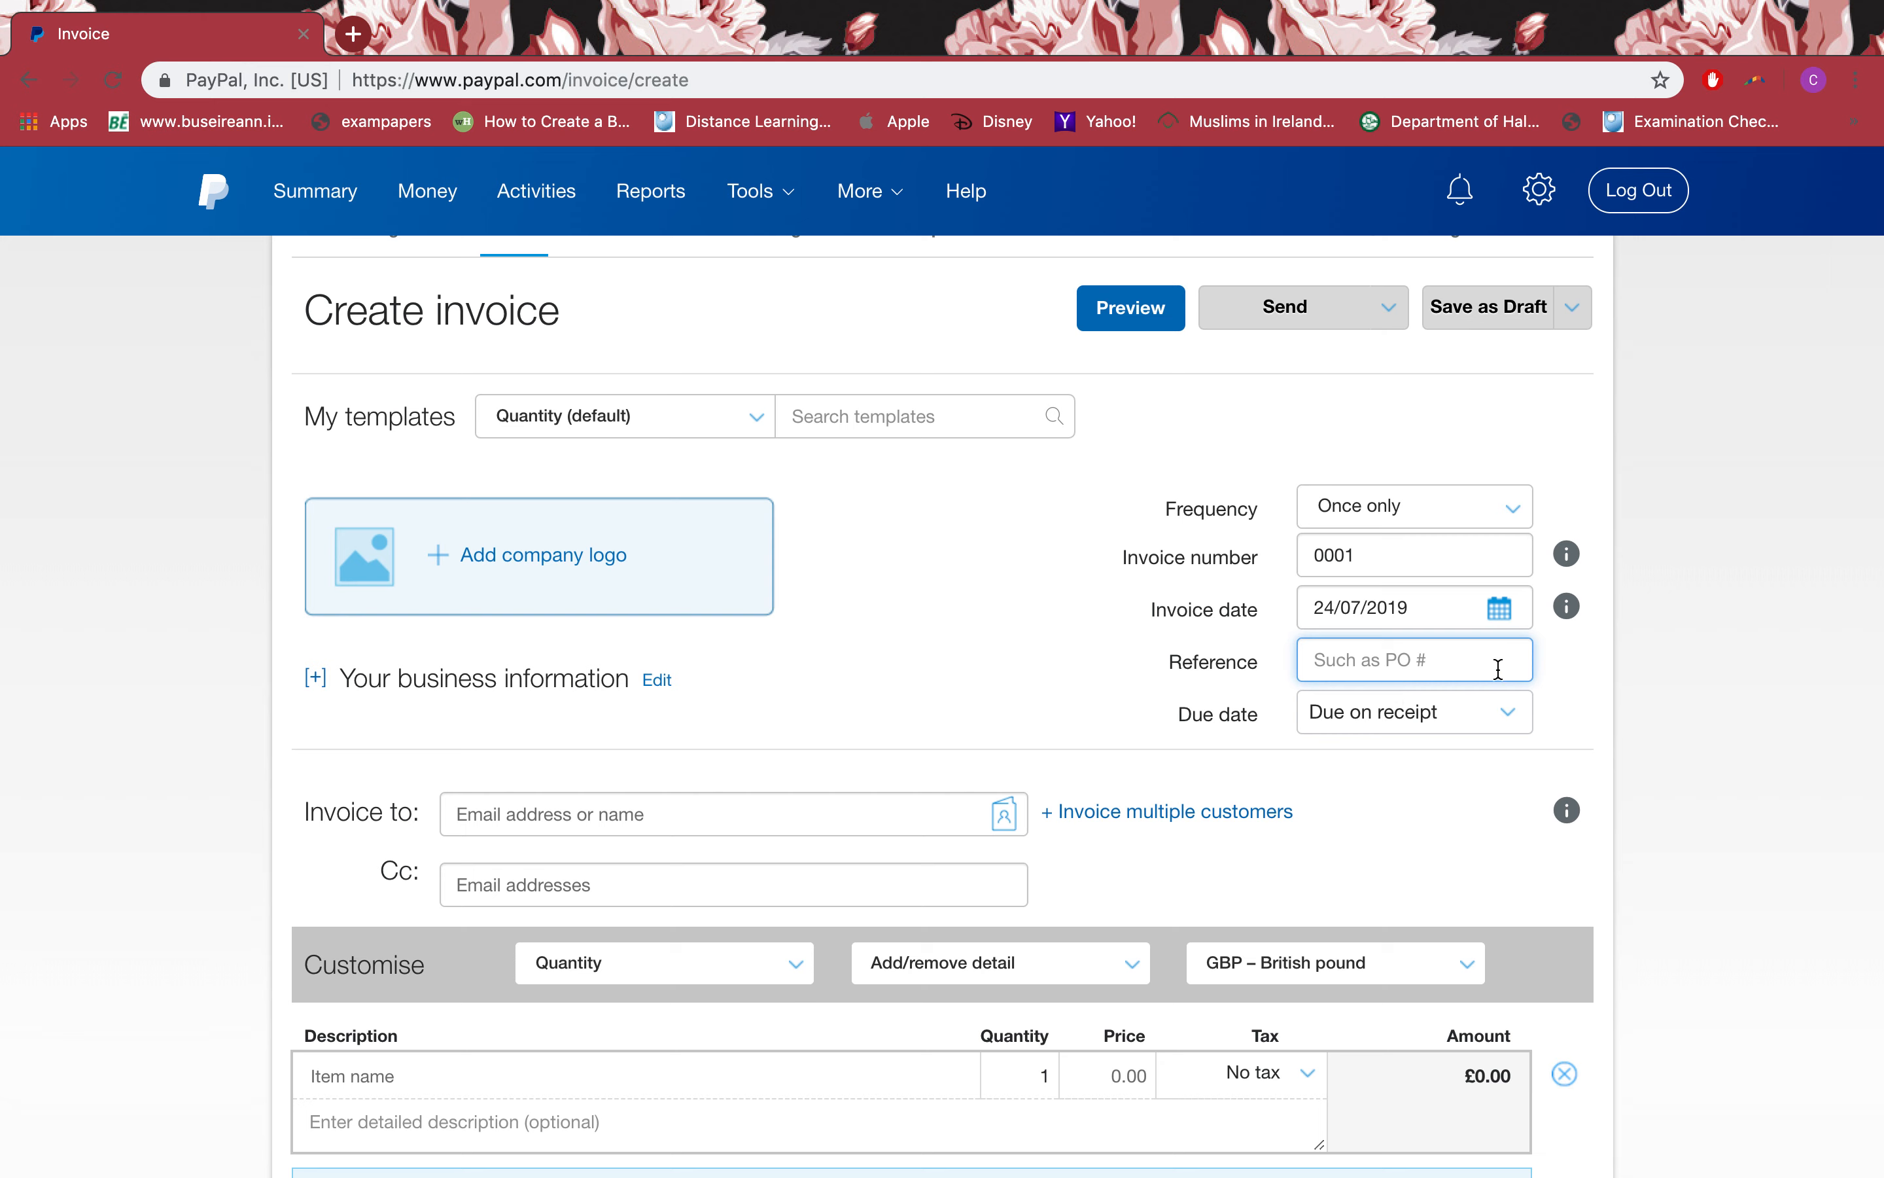
{"action": "type", "text": "12345"}
Step: Make the invoice due in 30 days
{"action": "scroll", "coordinate": [1334, 774], "scroll_direction": "down", "scroll_amount": 3}
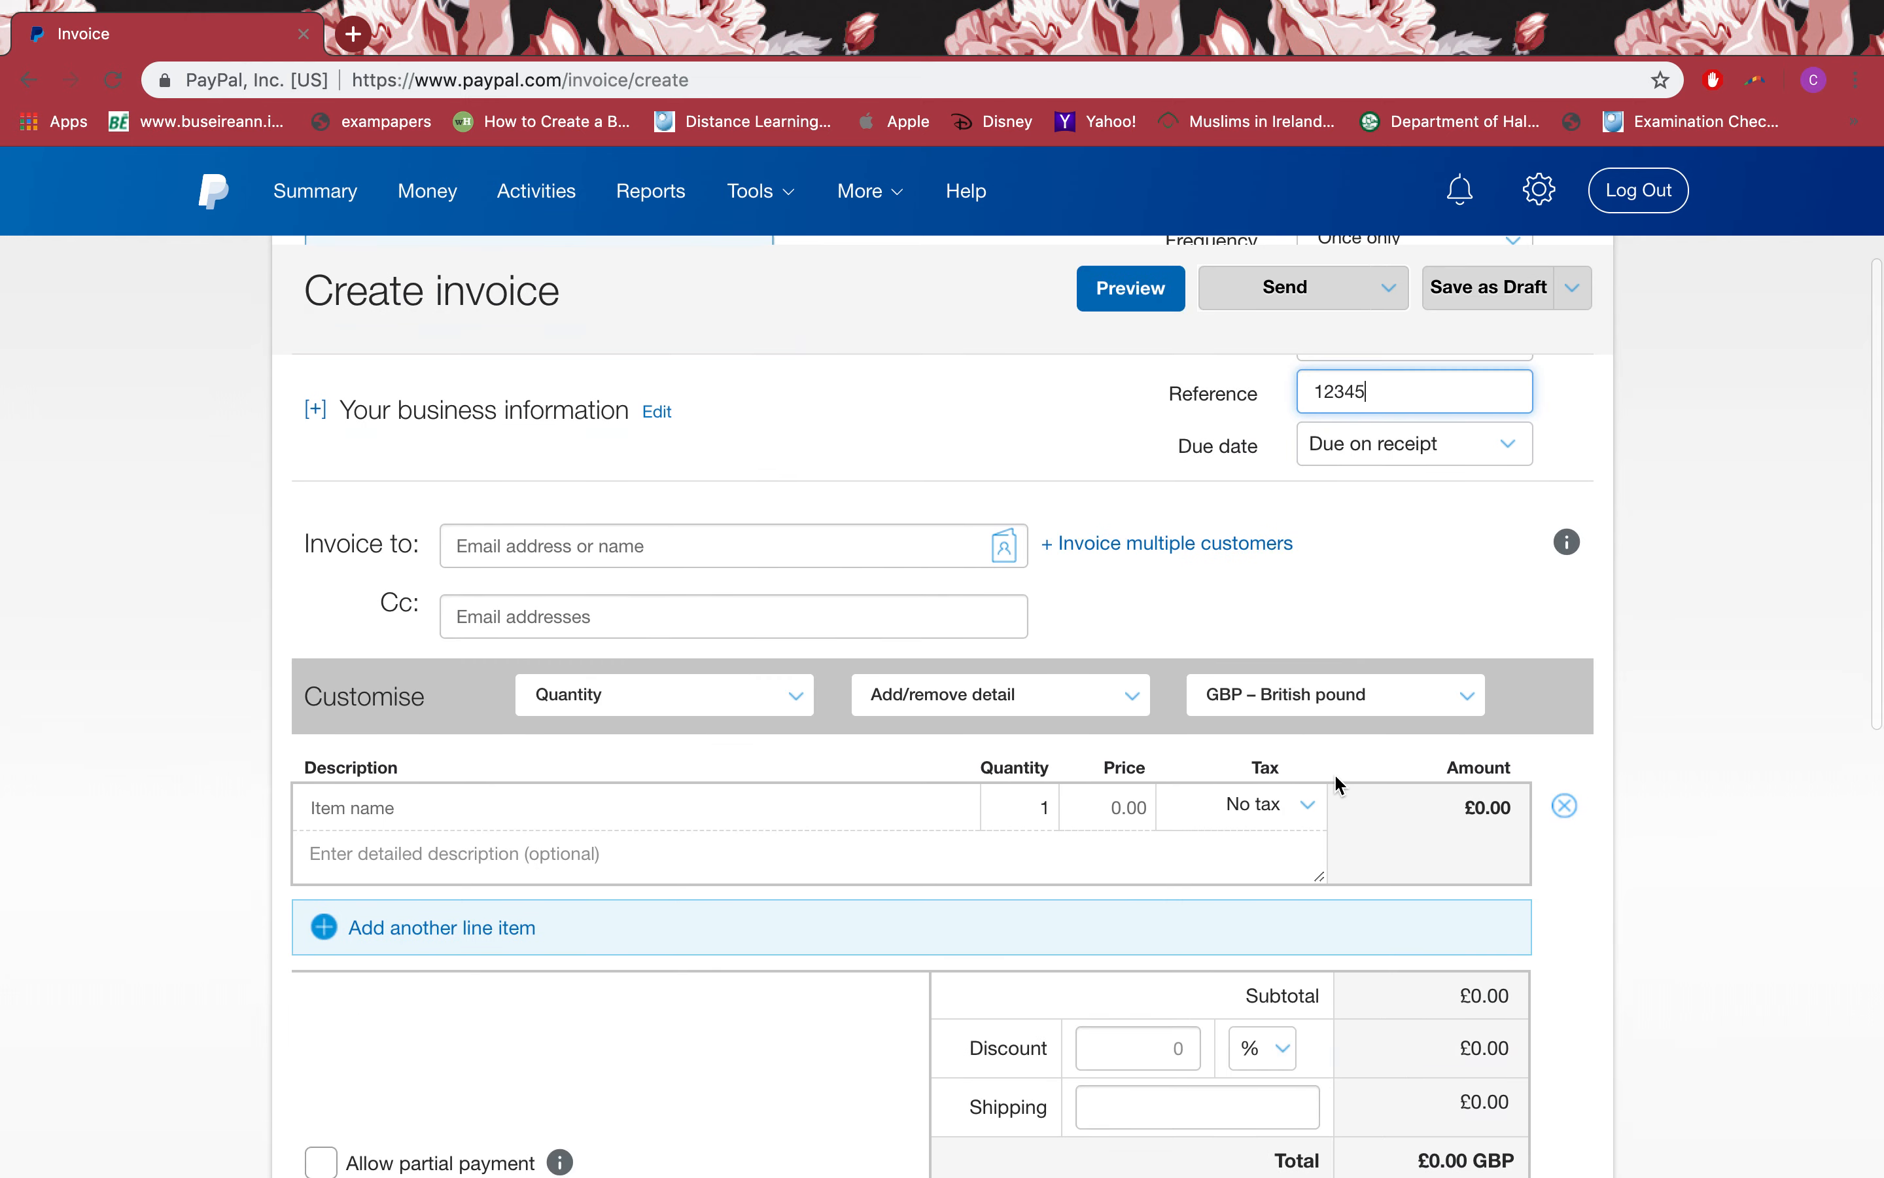
{"action": "left_click", "coordinate": [1419, 460]}
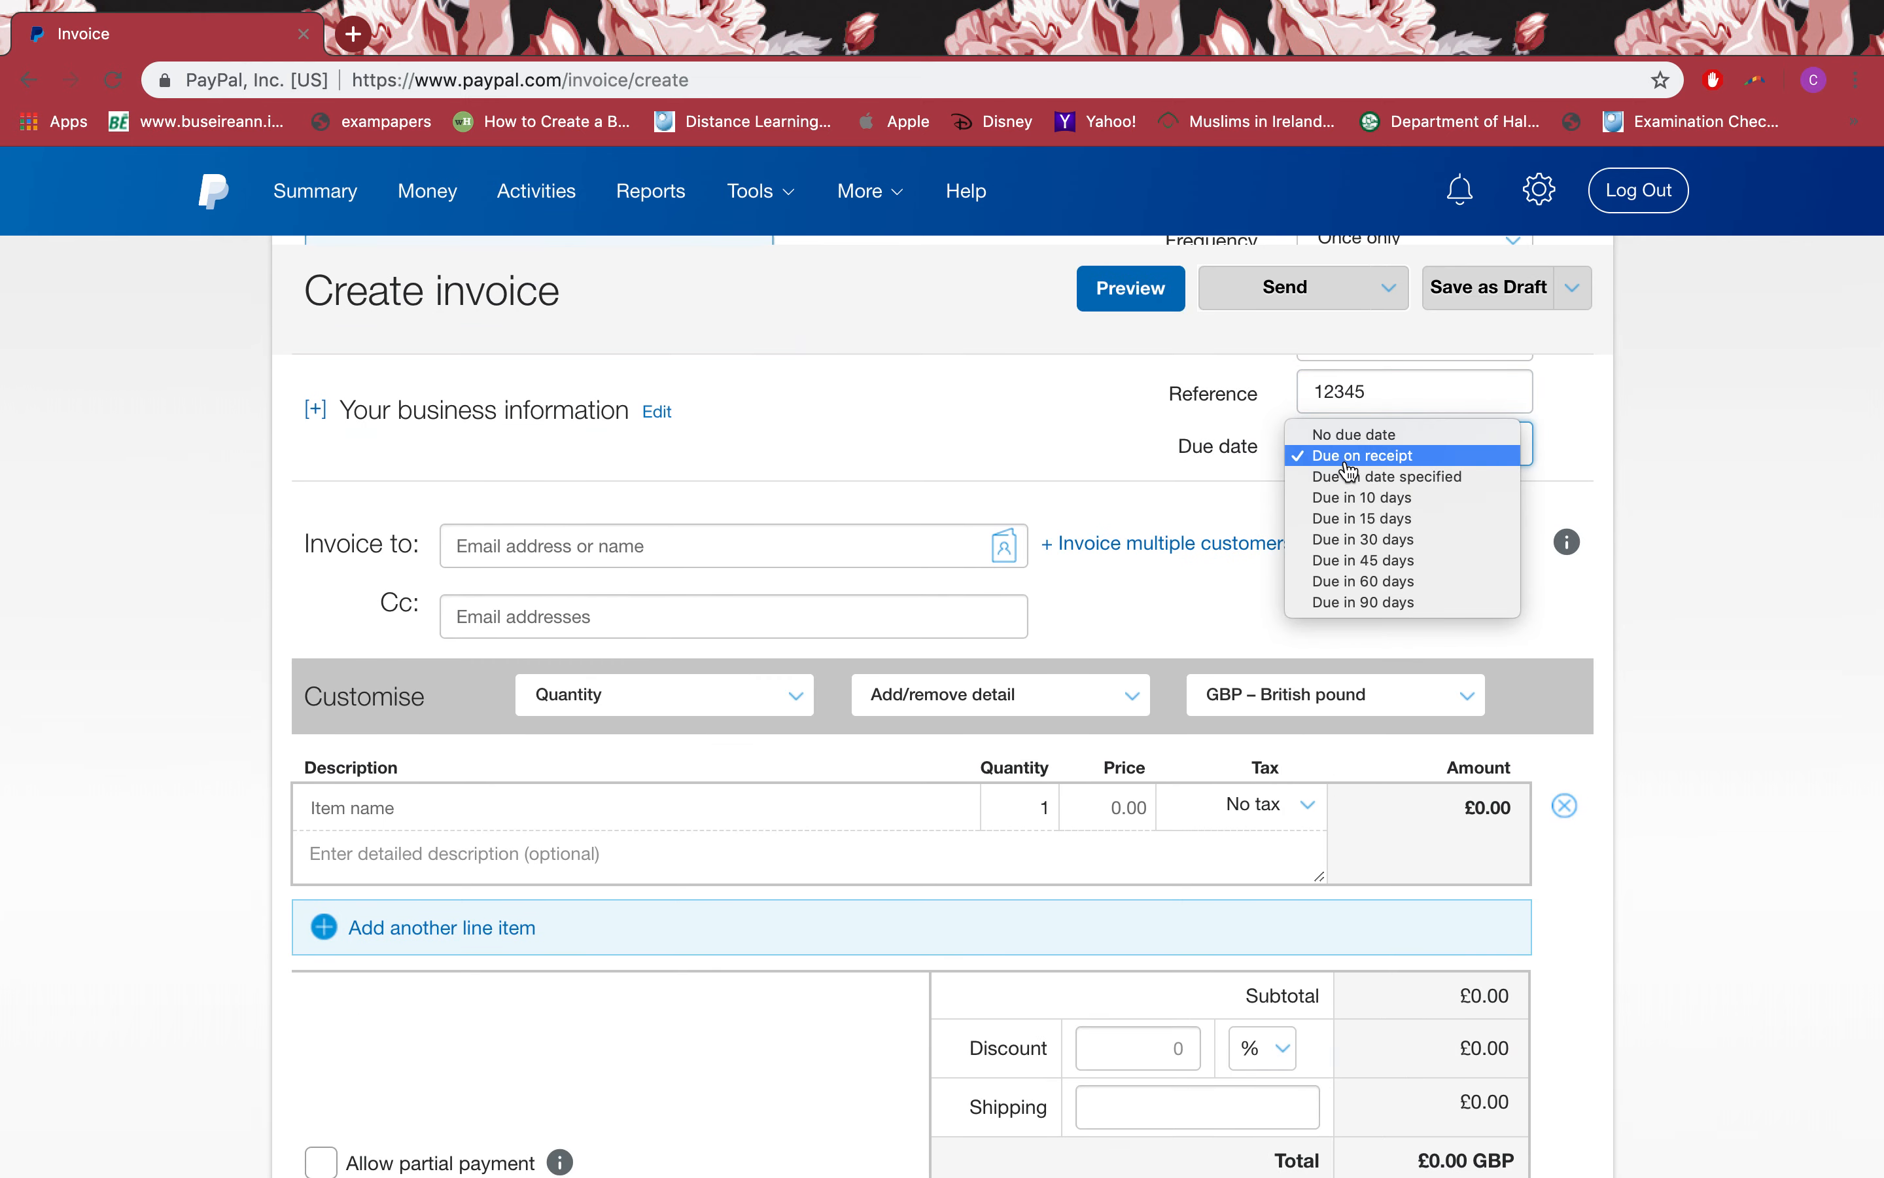
{"action": "left_click", "coordinate": [1367, 539]}
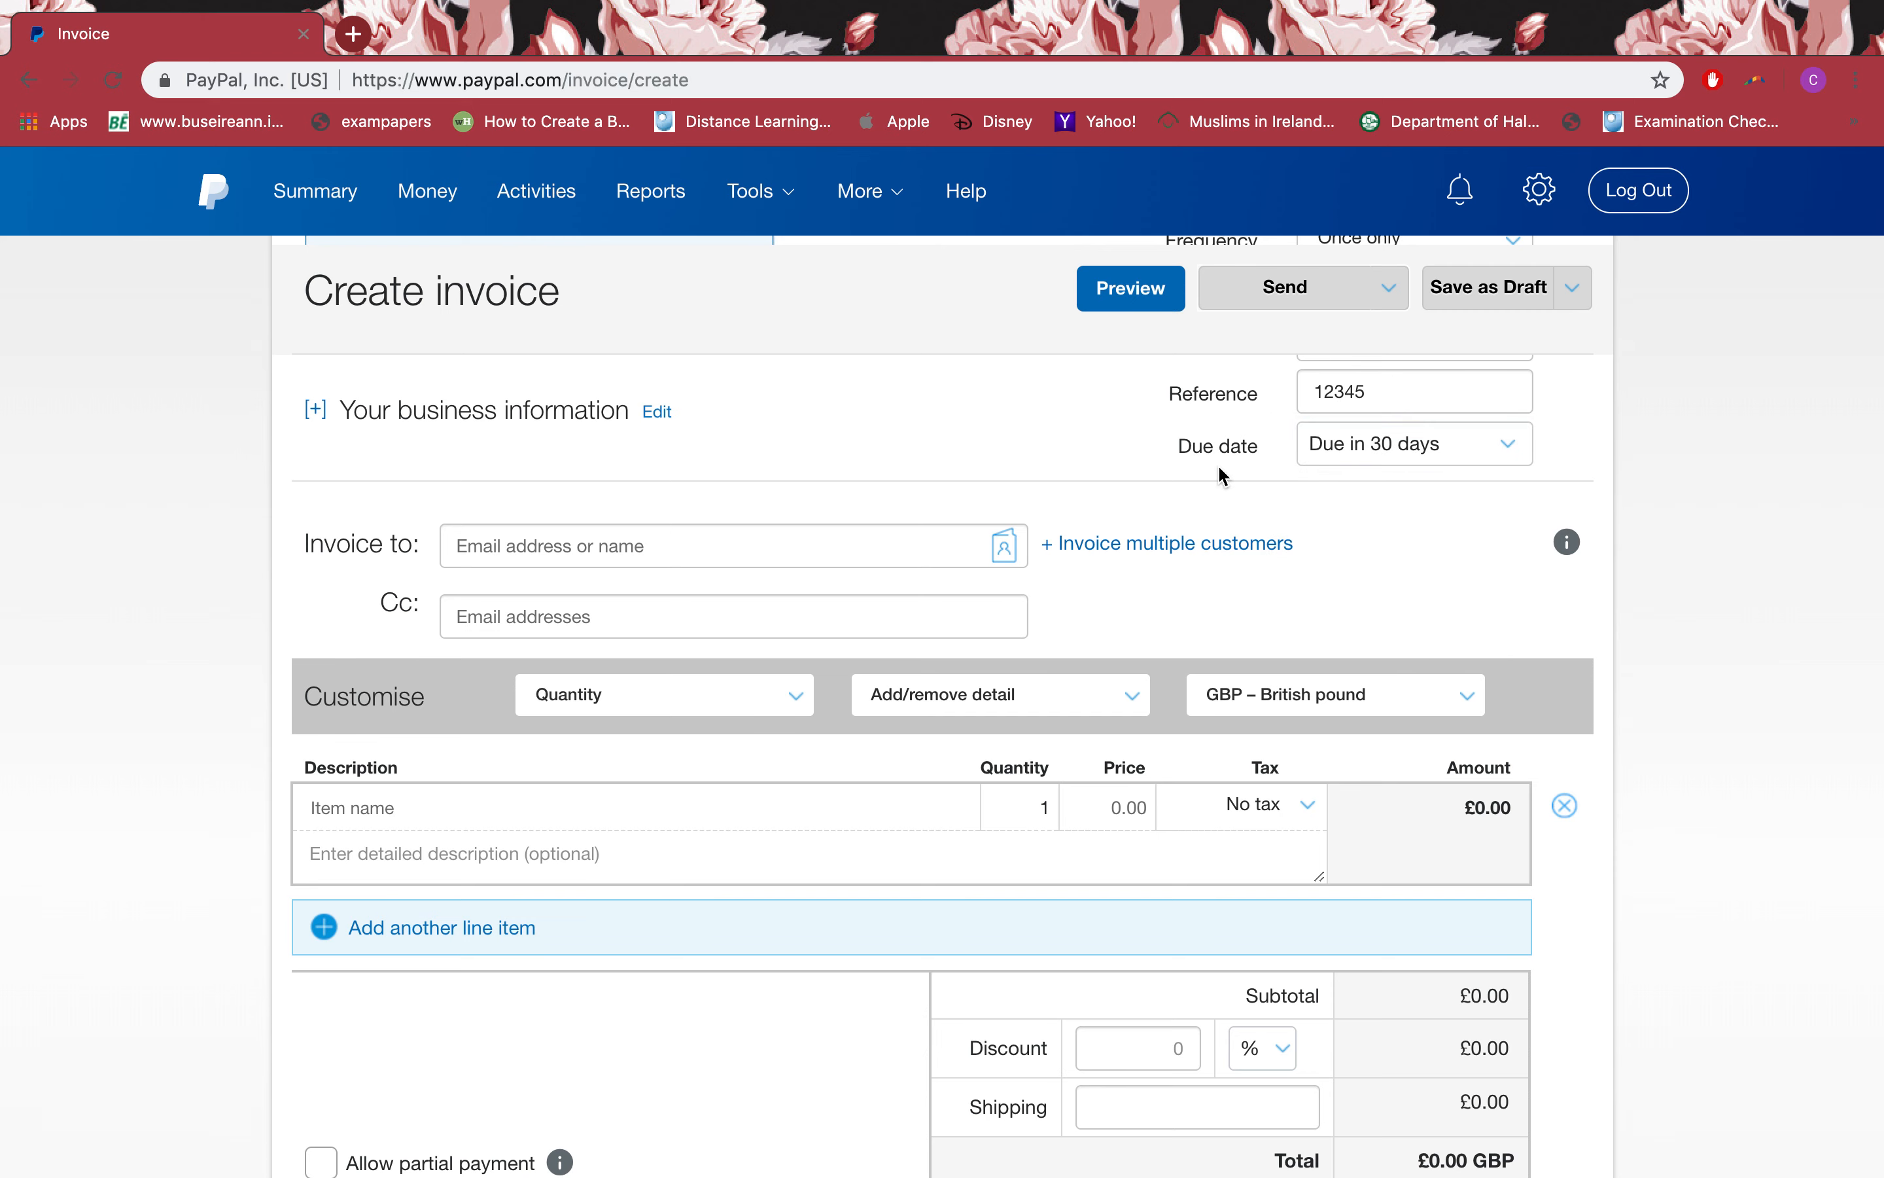
{"action": "scroll", "coordinate": [1219, 475], "scroll_direction": "up", "scroll_amount": 3}
{"action": "left_click", "coordinate": [533, 652]}
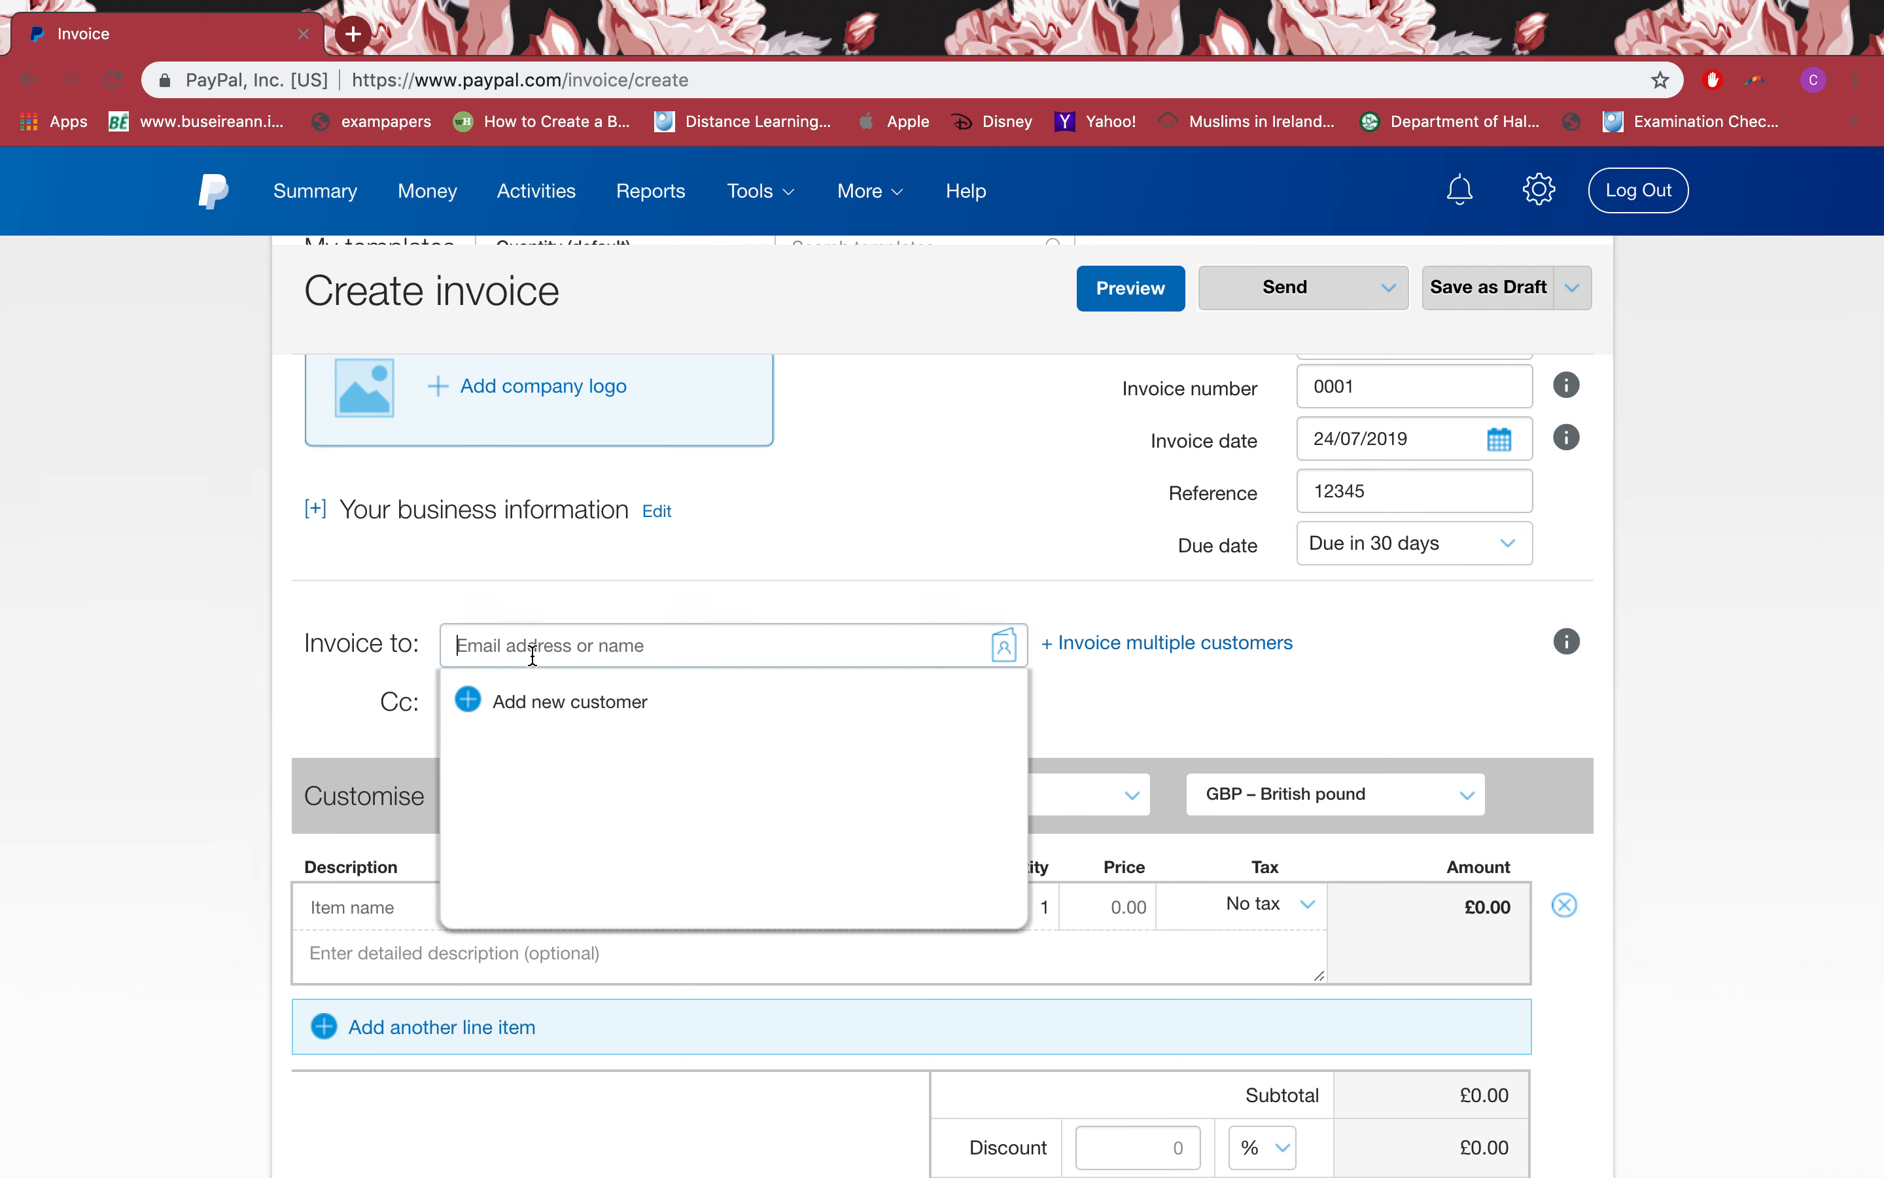
{"action": "left_click", "coordinate": [536, 704]}
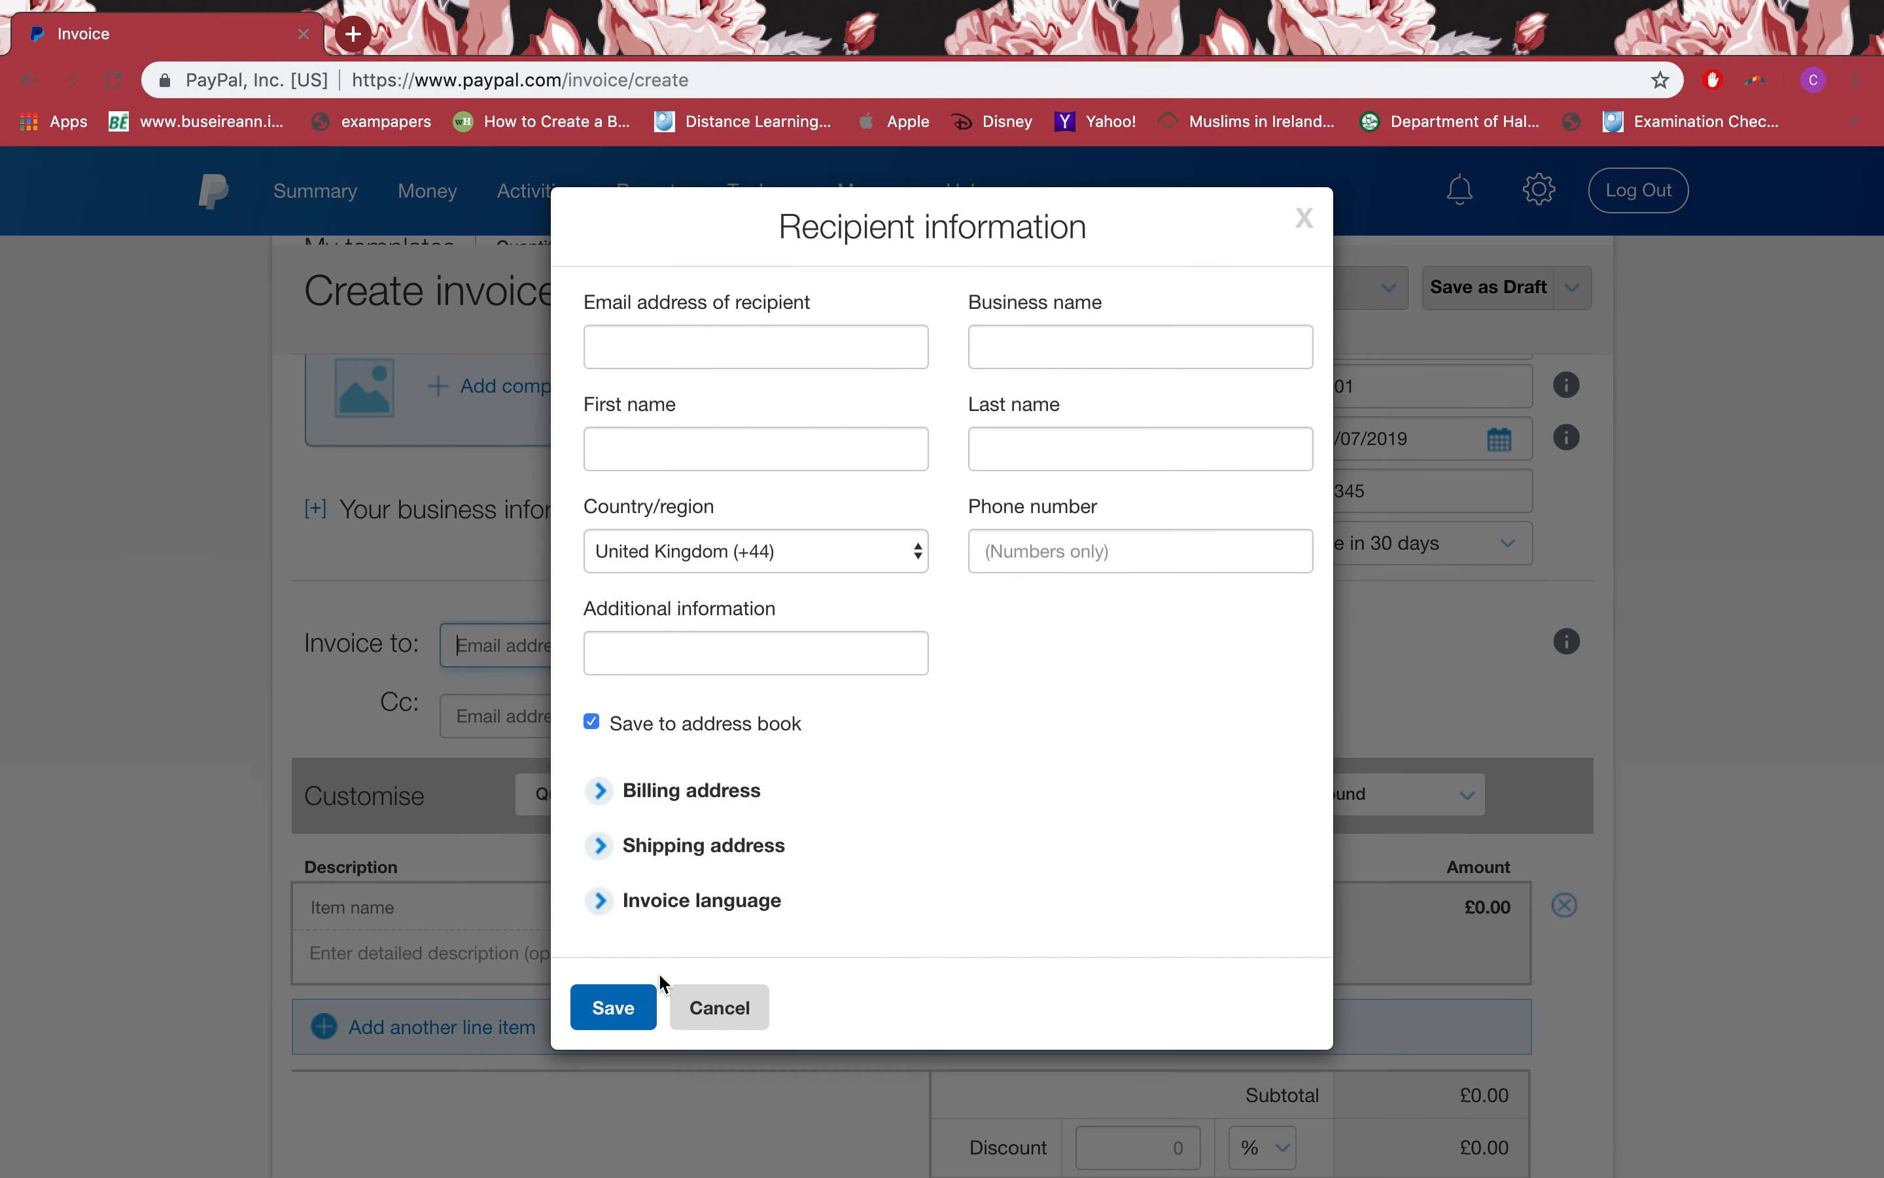
{"action": "left_click", "coordinate": [860, 354]}
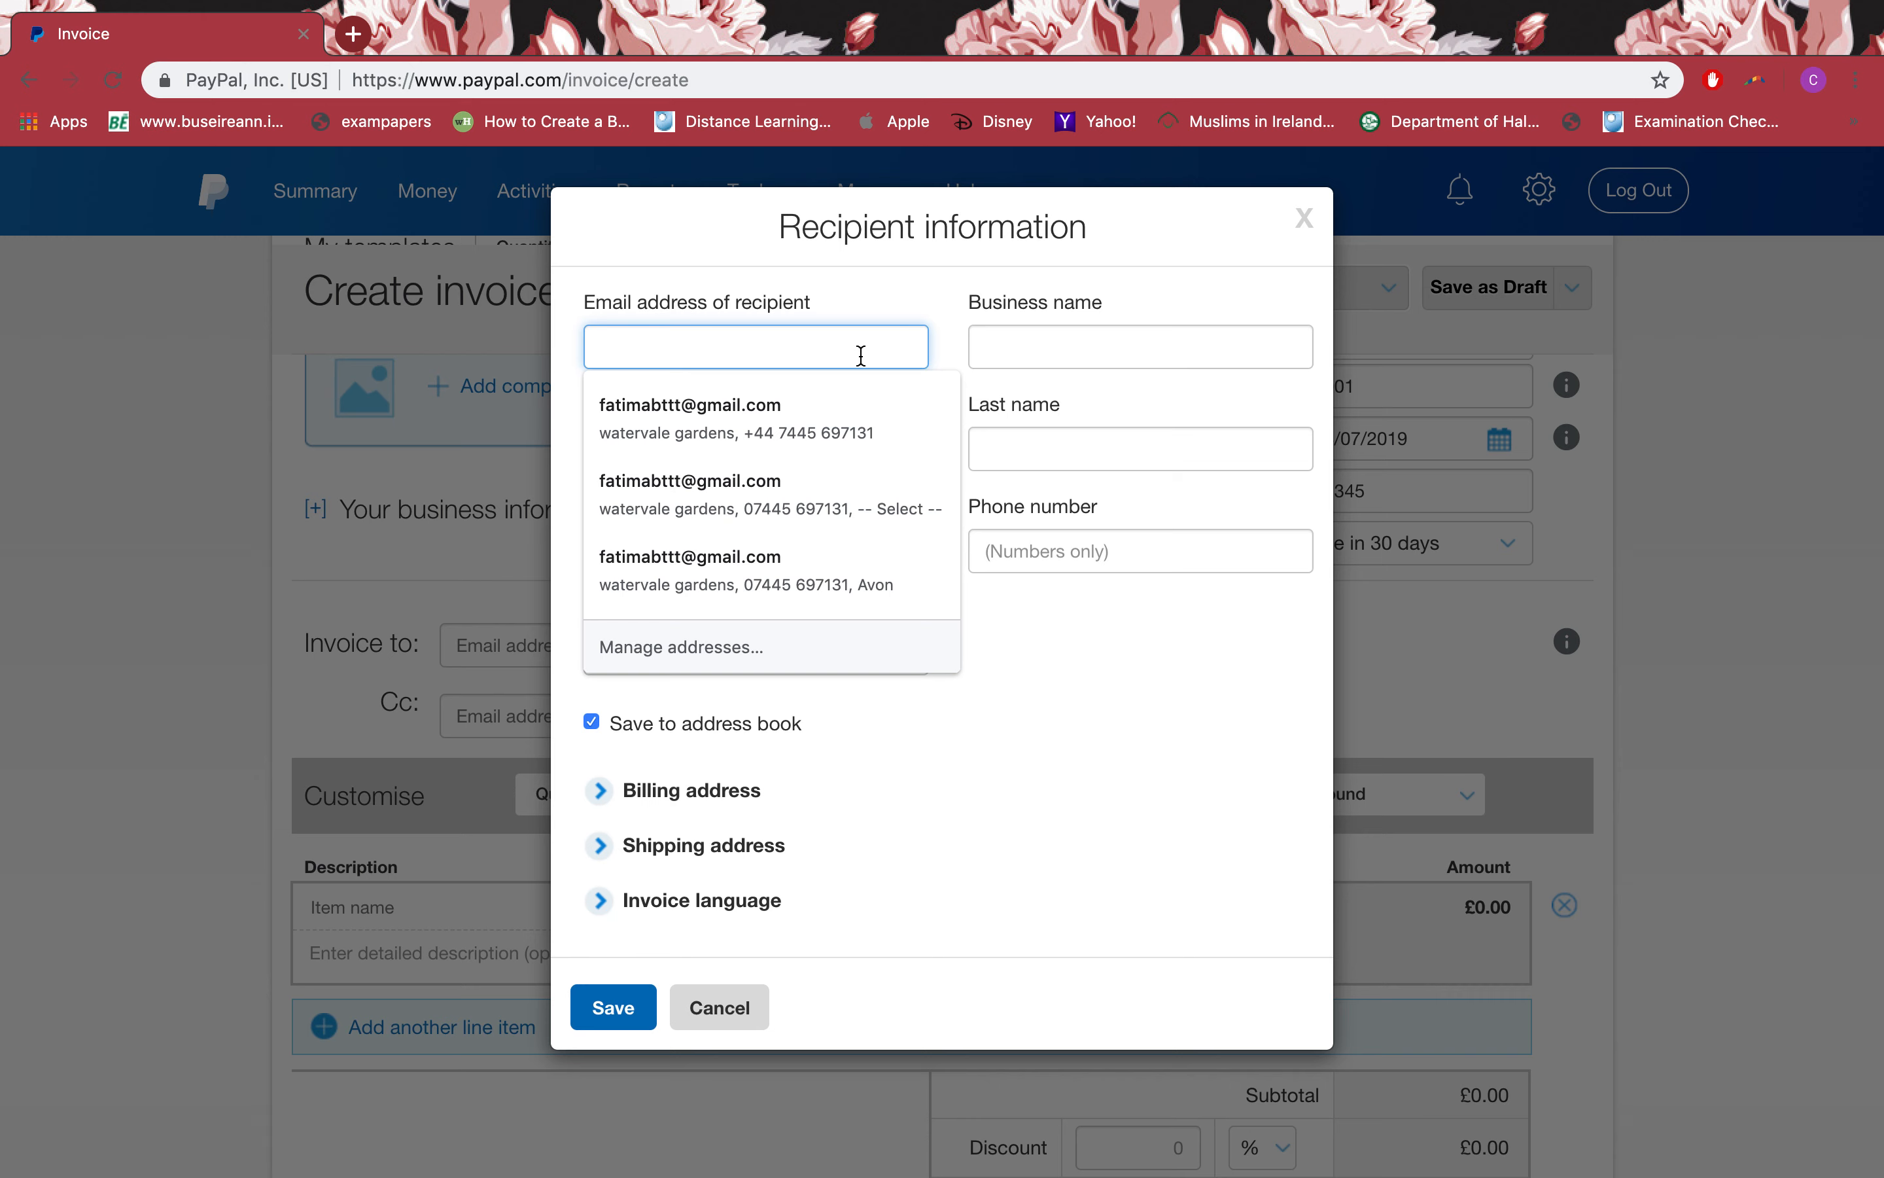
{"action": "left_click", "coordinate": [958, 261]}
{"action": "left_click", "coordinate": [830, 348]}
{"action": "left_click", "coordinate": [749, 413]}
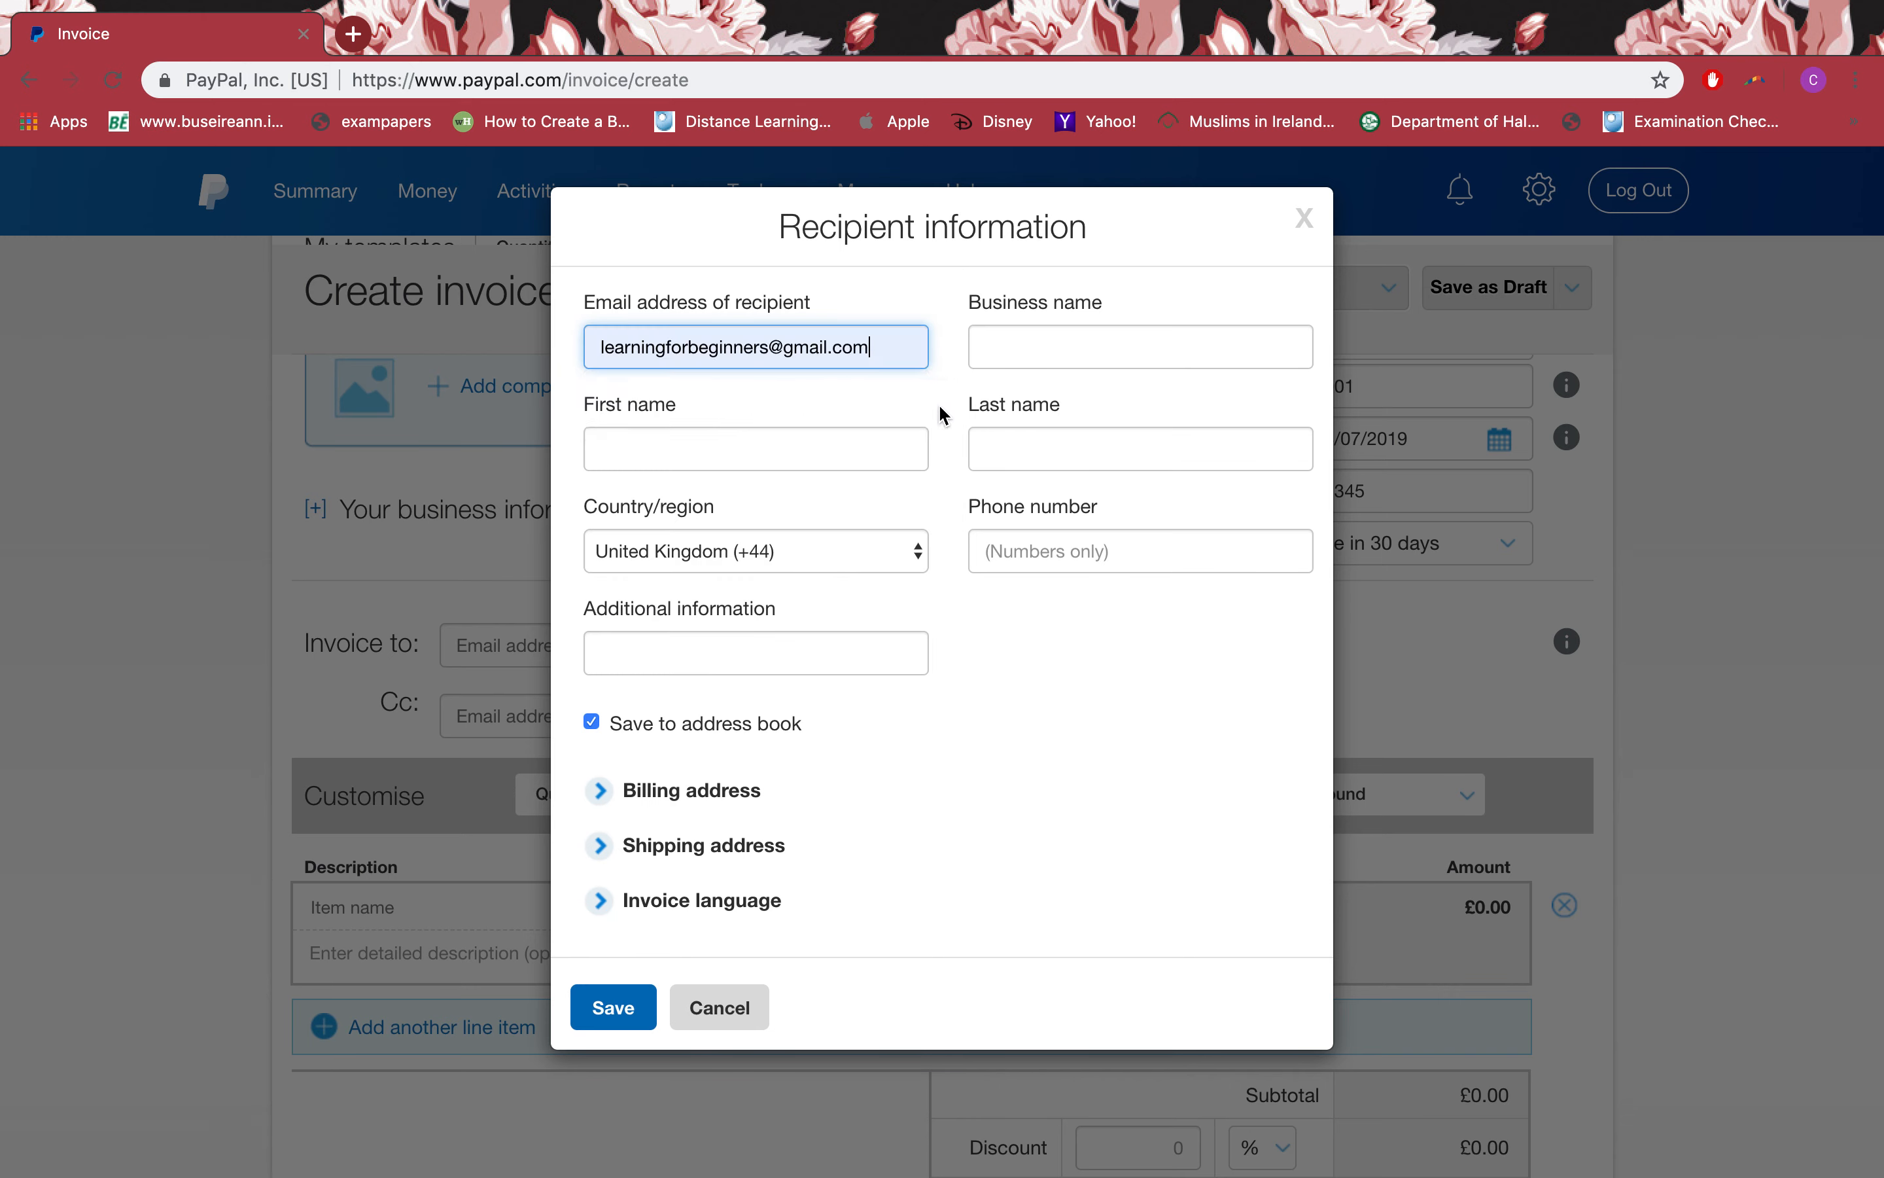
{"action": "left_click", "coordinate": [1047, 339]}
{"action": "left_click", "coordinate": [948, 467]}
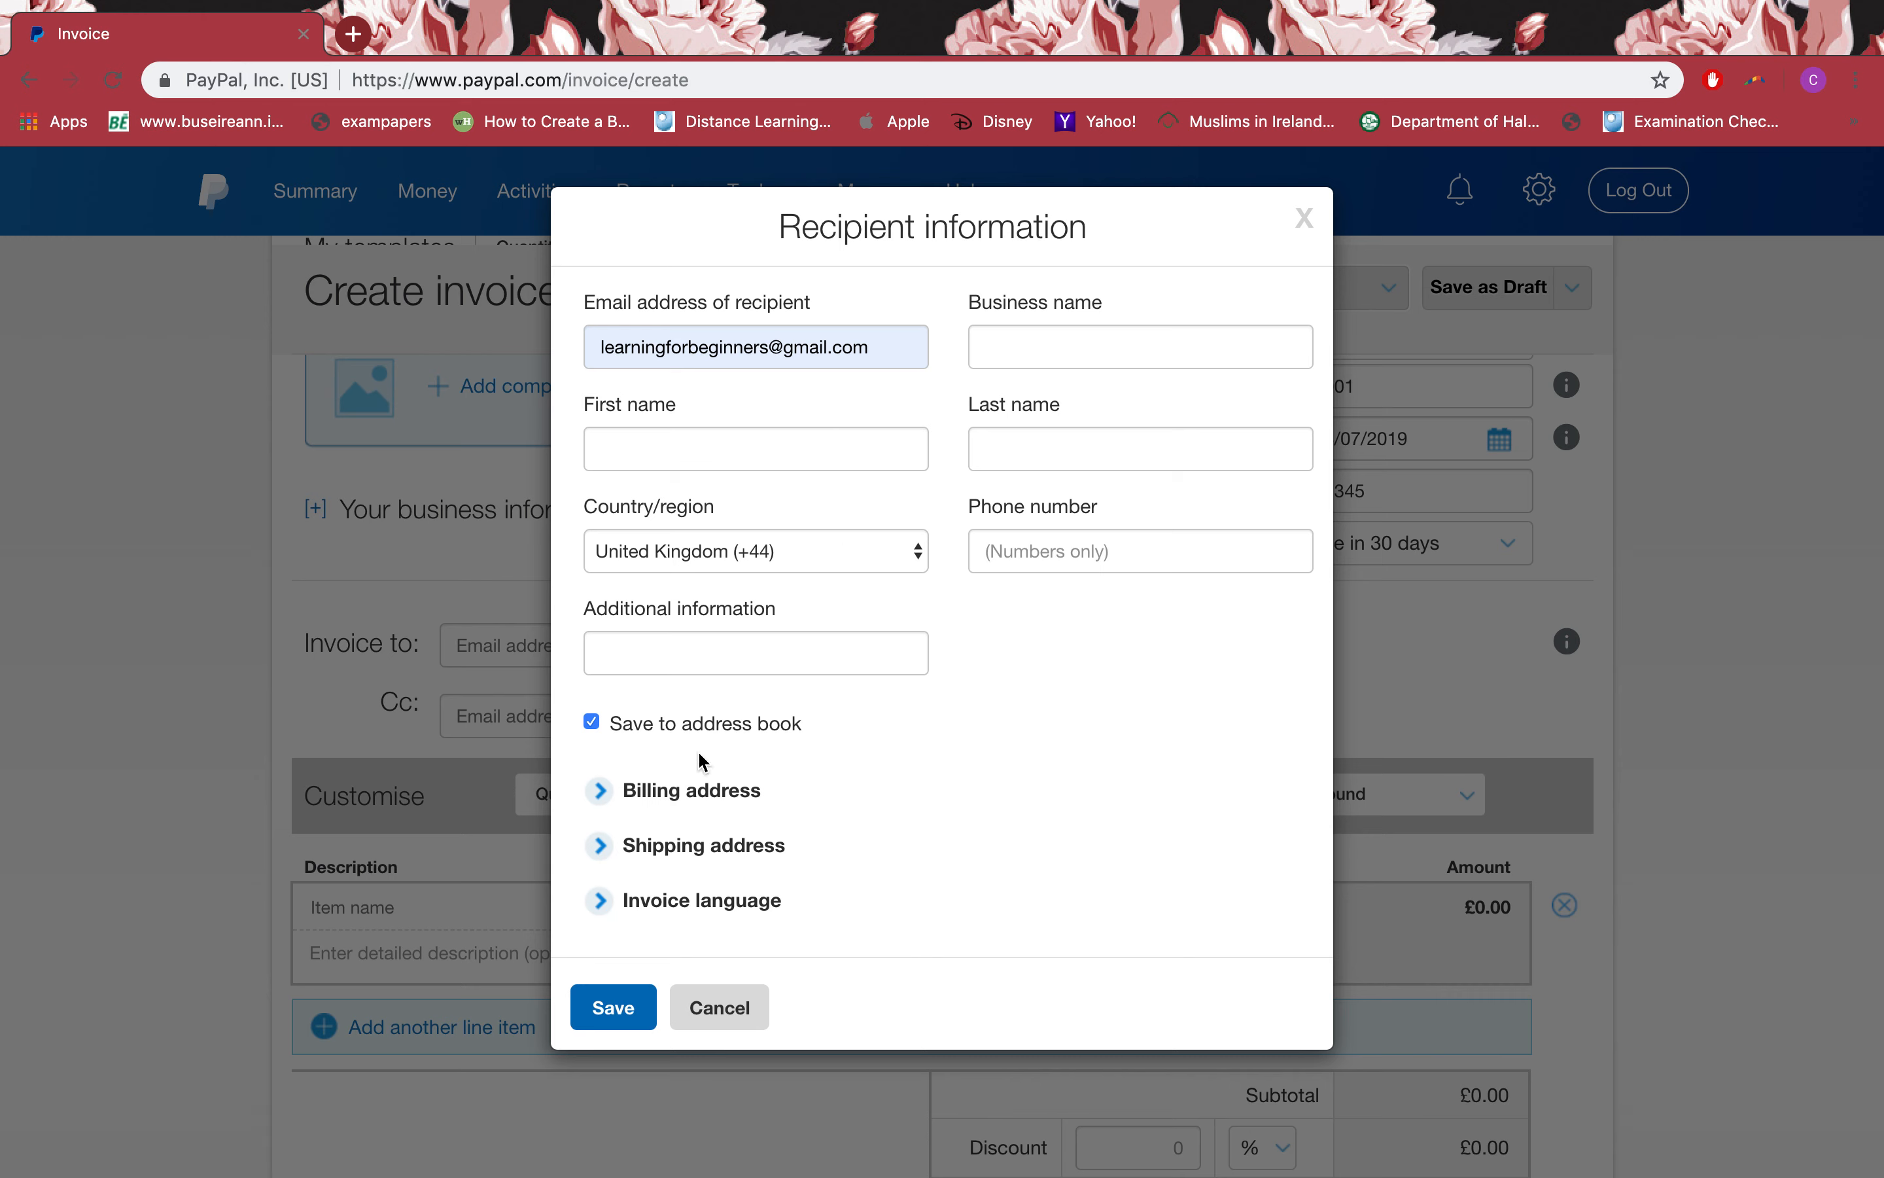
{"action": "left_click", "coordinate": [662, 802]}
{"action": "scroll", "coordinate": [662, 807], "scroll_direction": "down", "scroll_amount": 4}
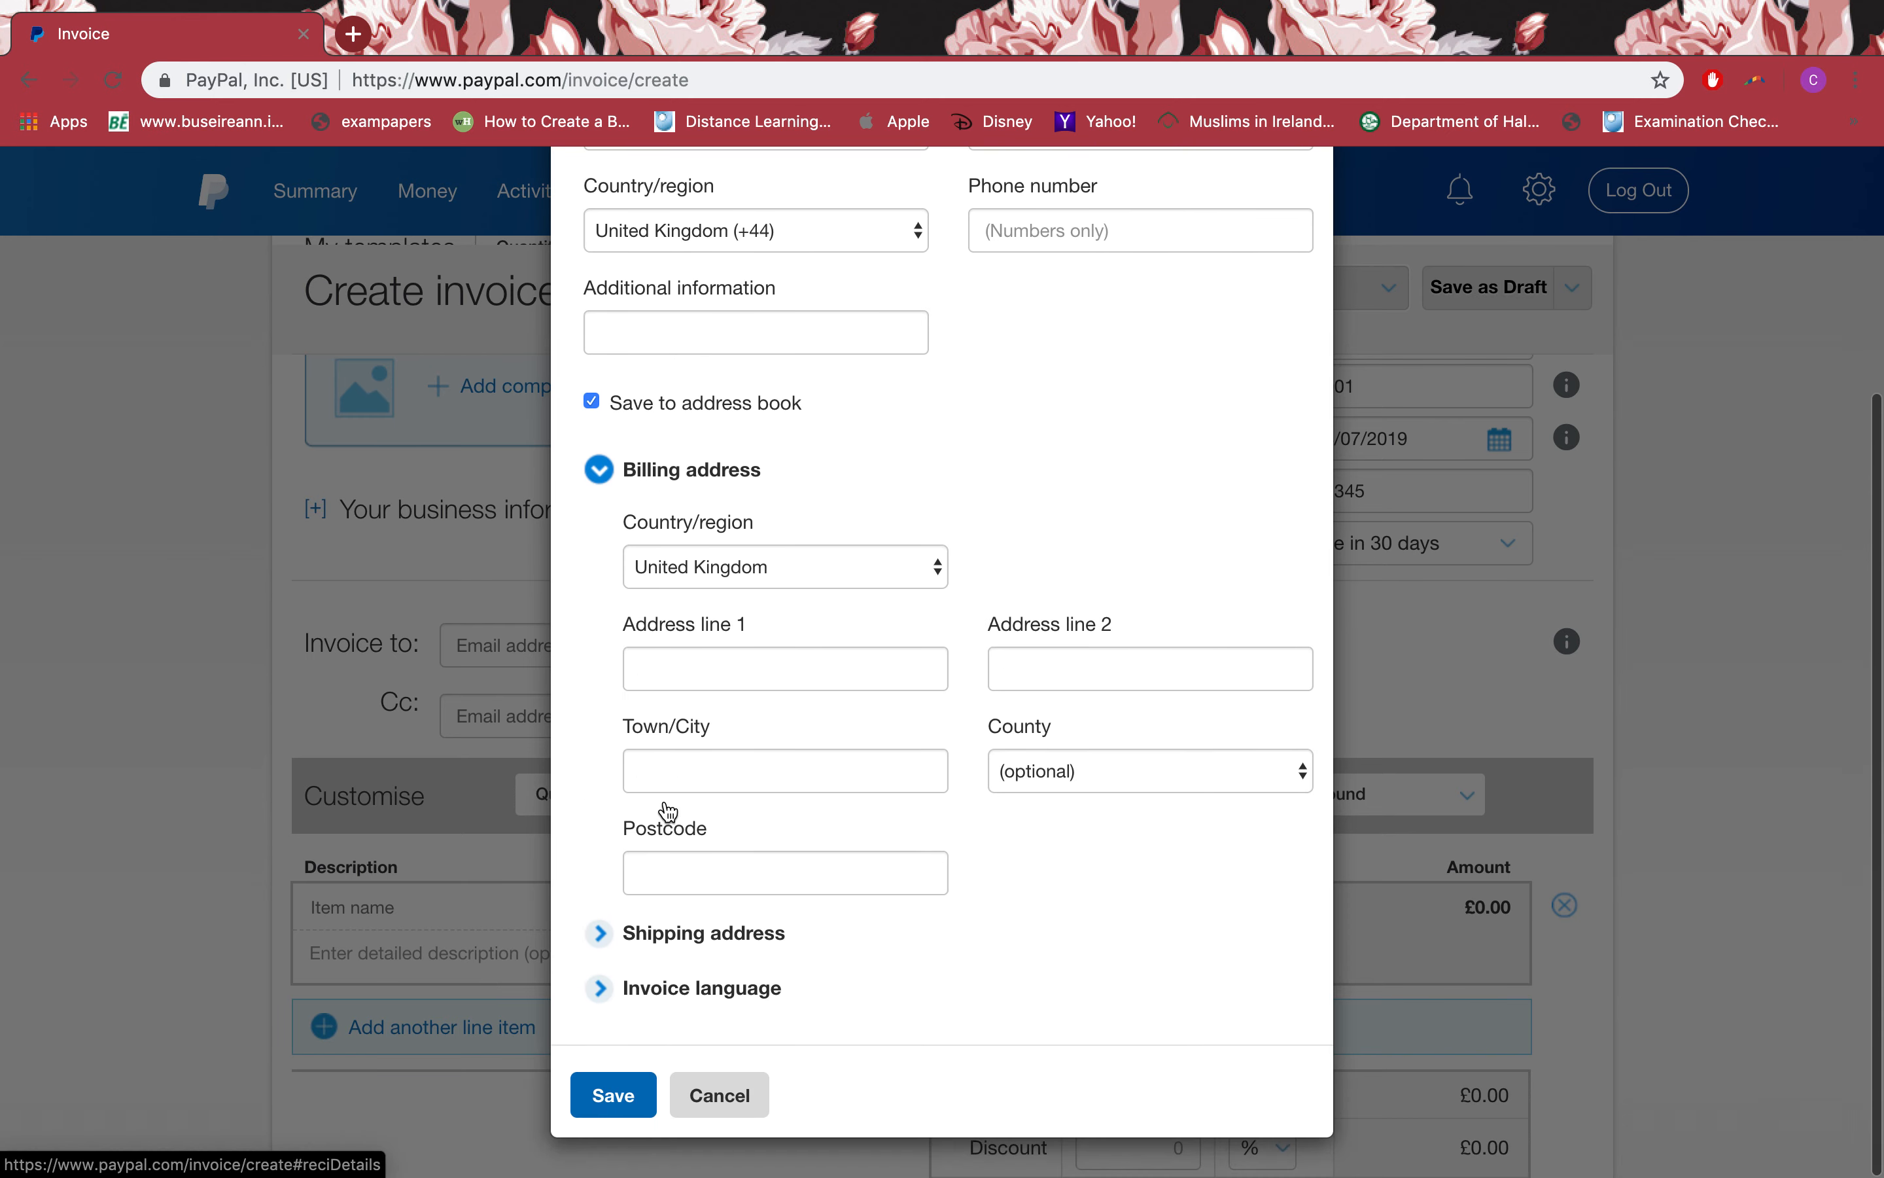
{"action": "left_click", "coordinate": [704, 933]}
{"action": "scroll", "coordinate": [707, 935], "scroll_direction": "down", "scroll_amount": 5}
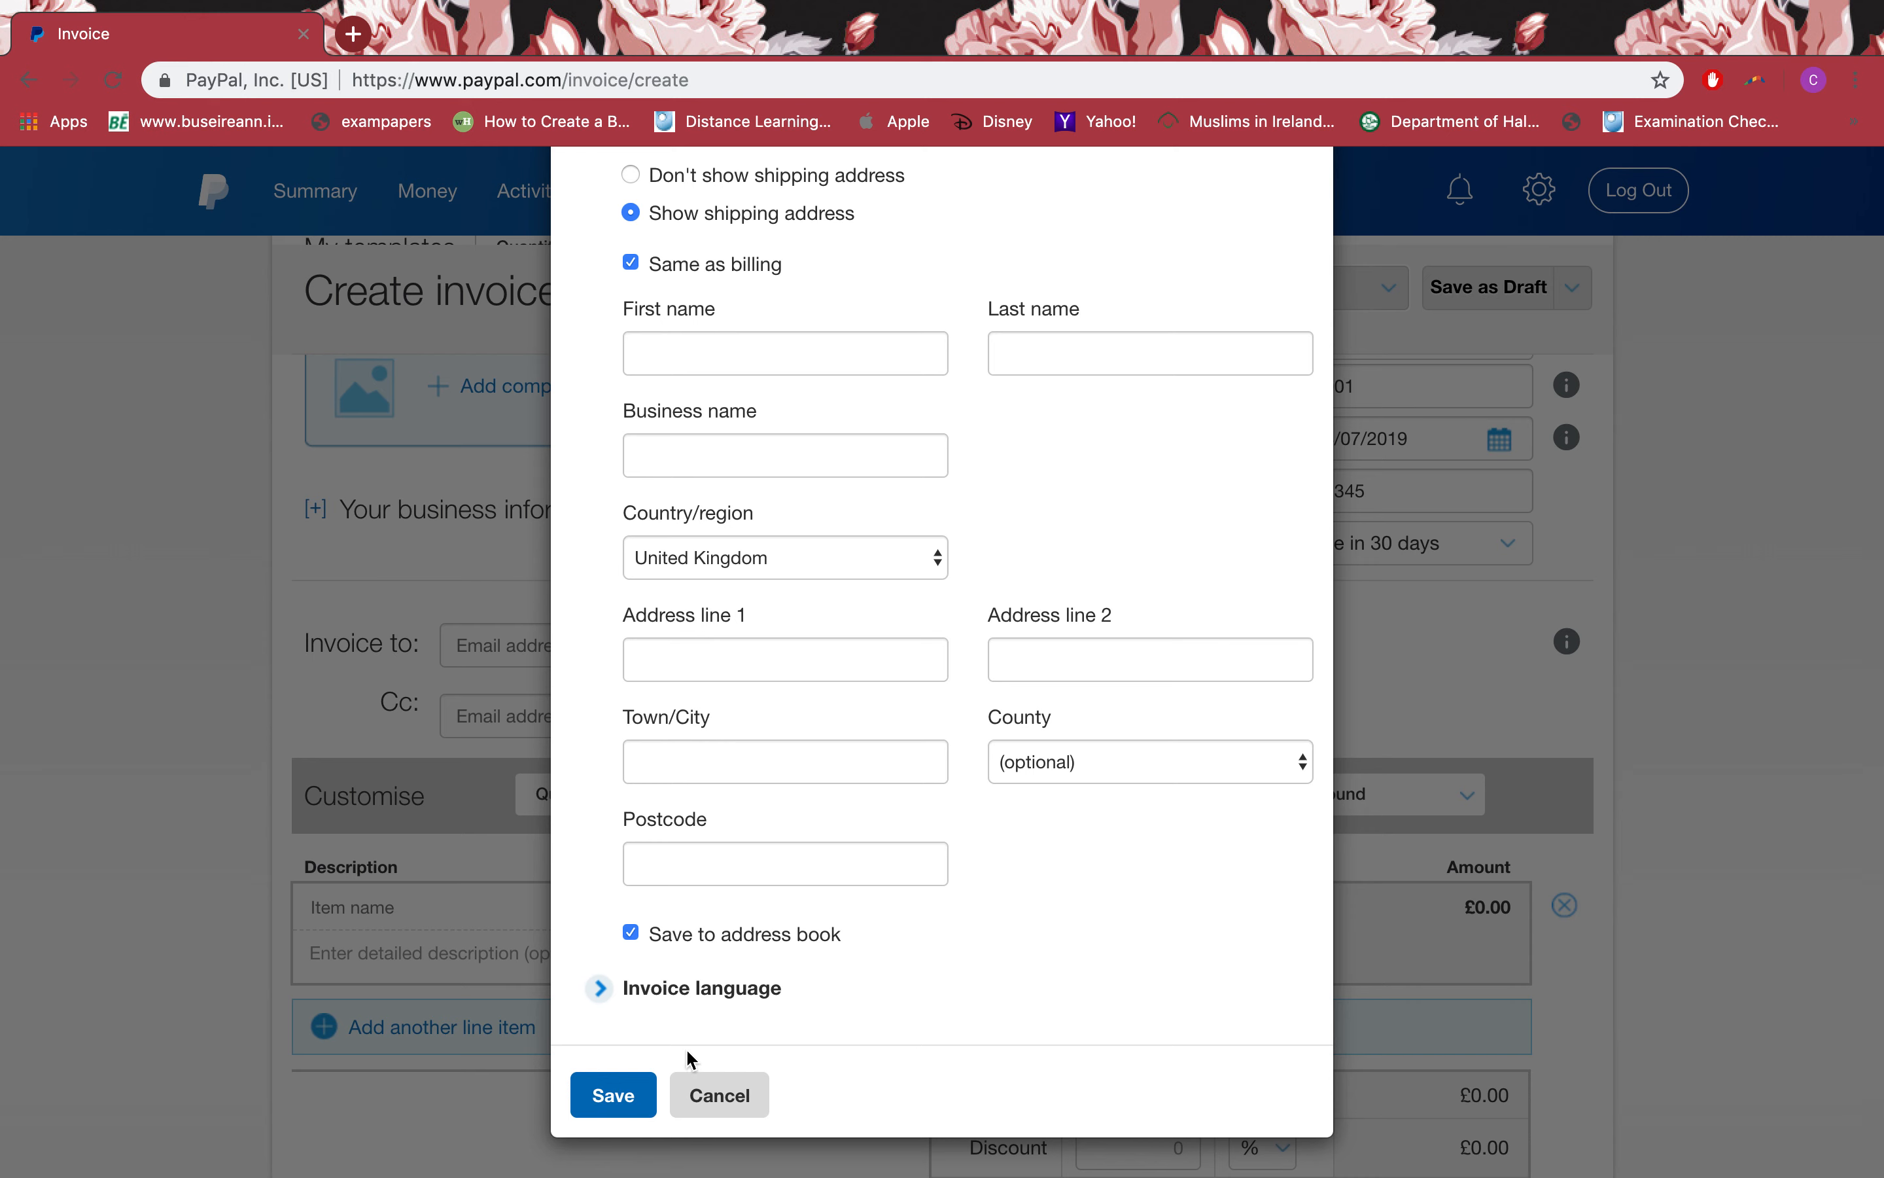
{"action": "left_click", "coordinate": [723, 994]}
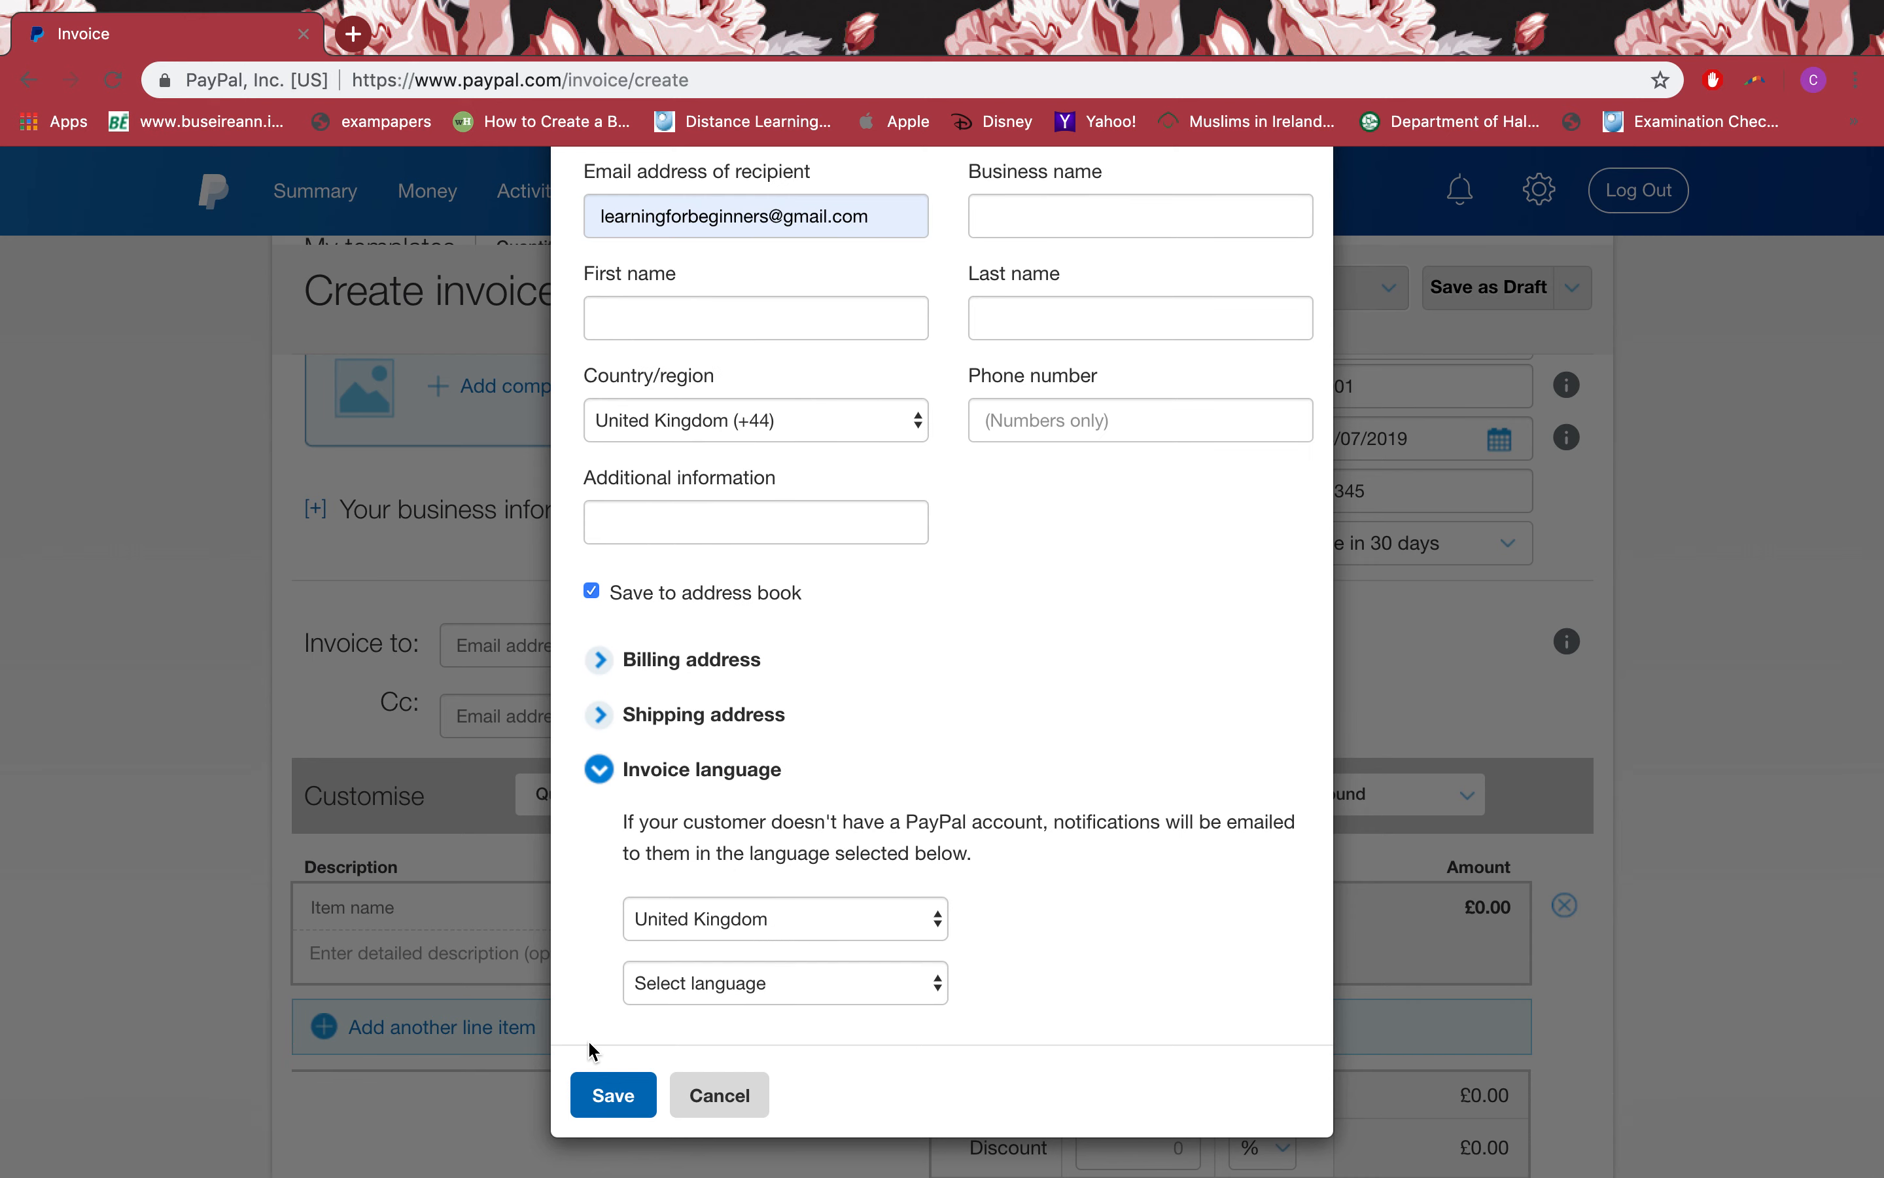
{"action": "left_click", "coordinate": [740, 1096]}
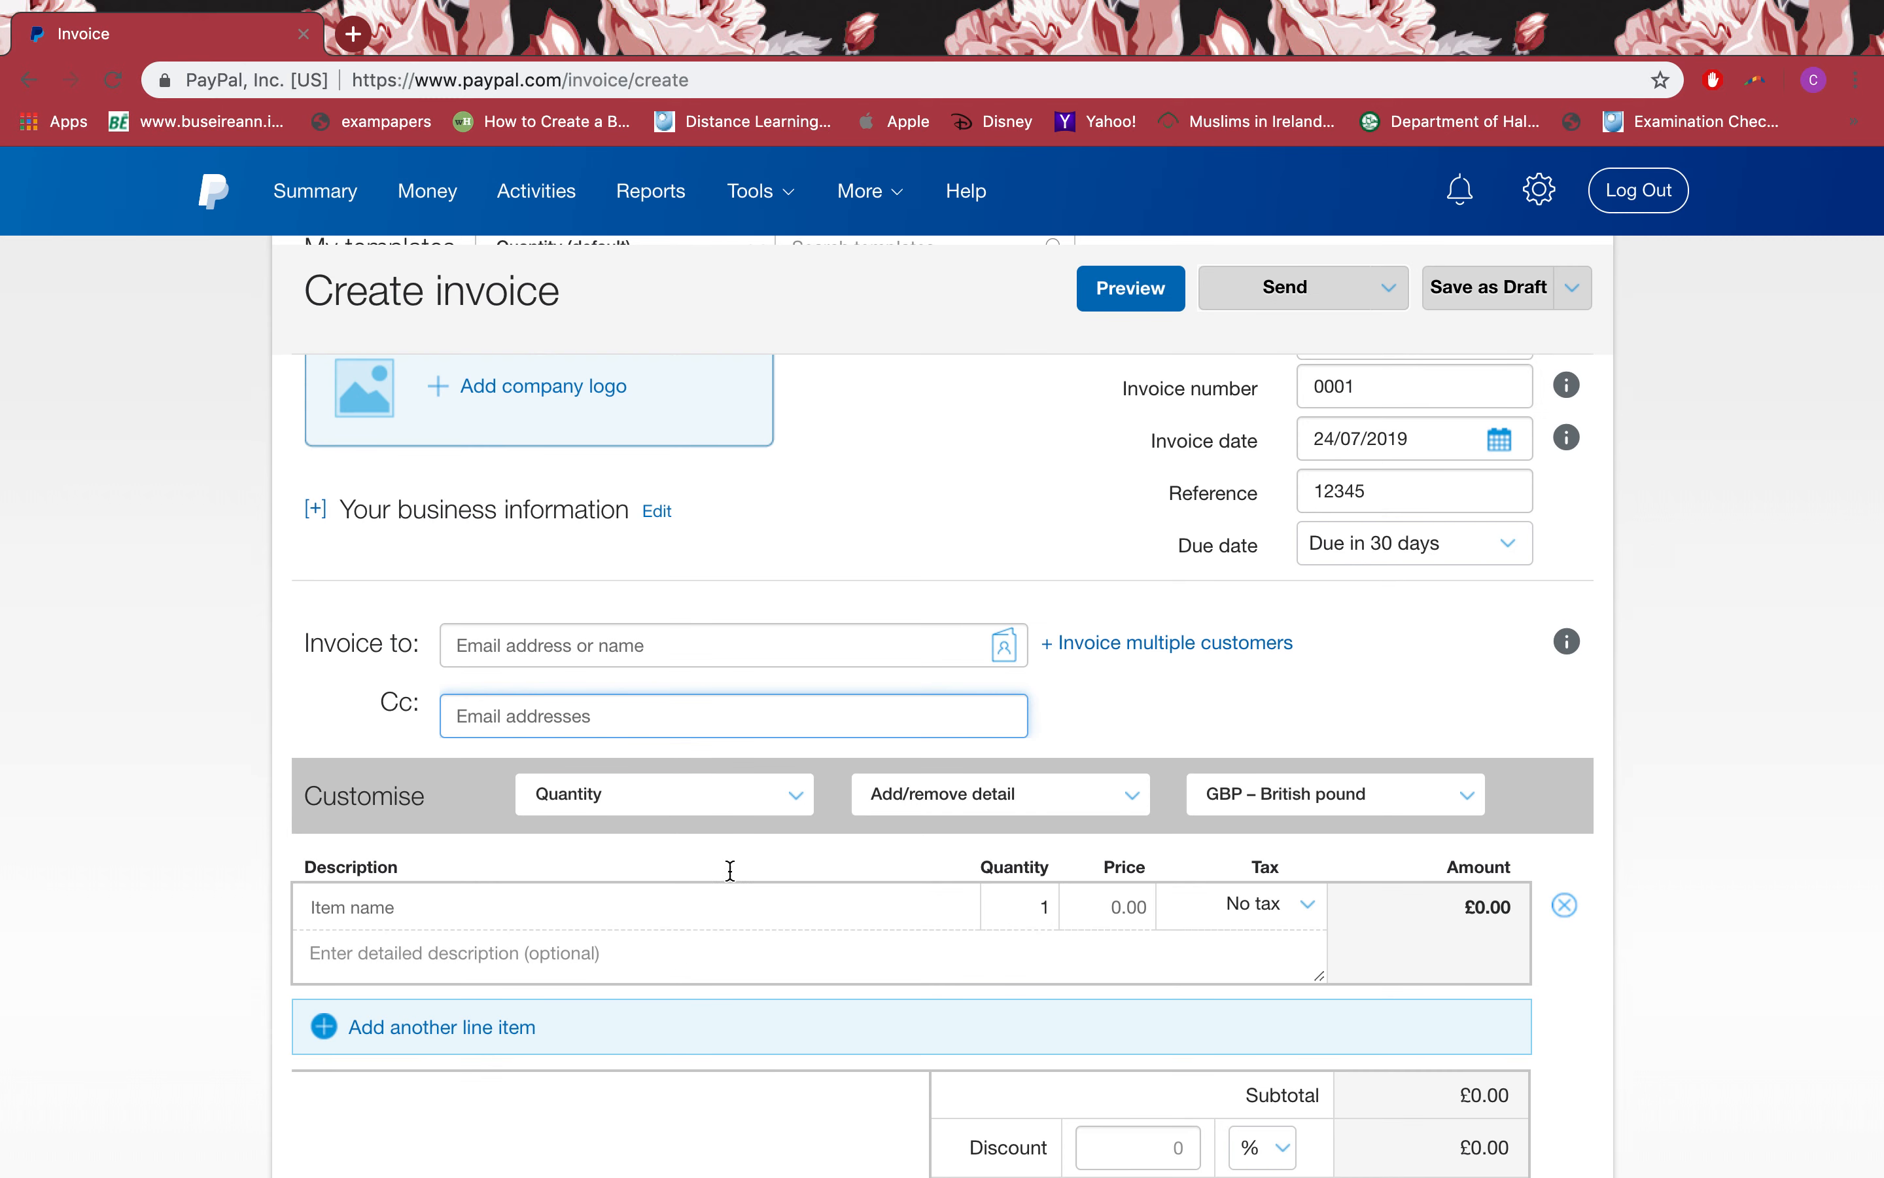
{"action": "left_click", "coordinate": [603, 645]}
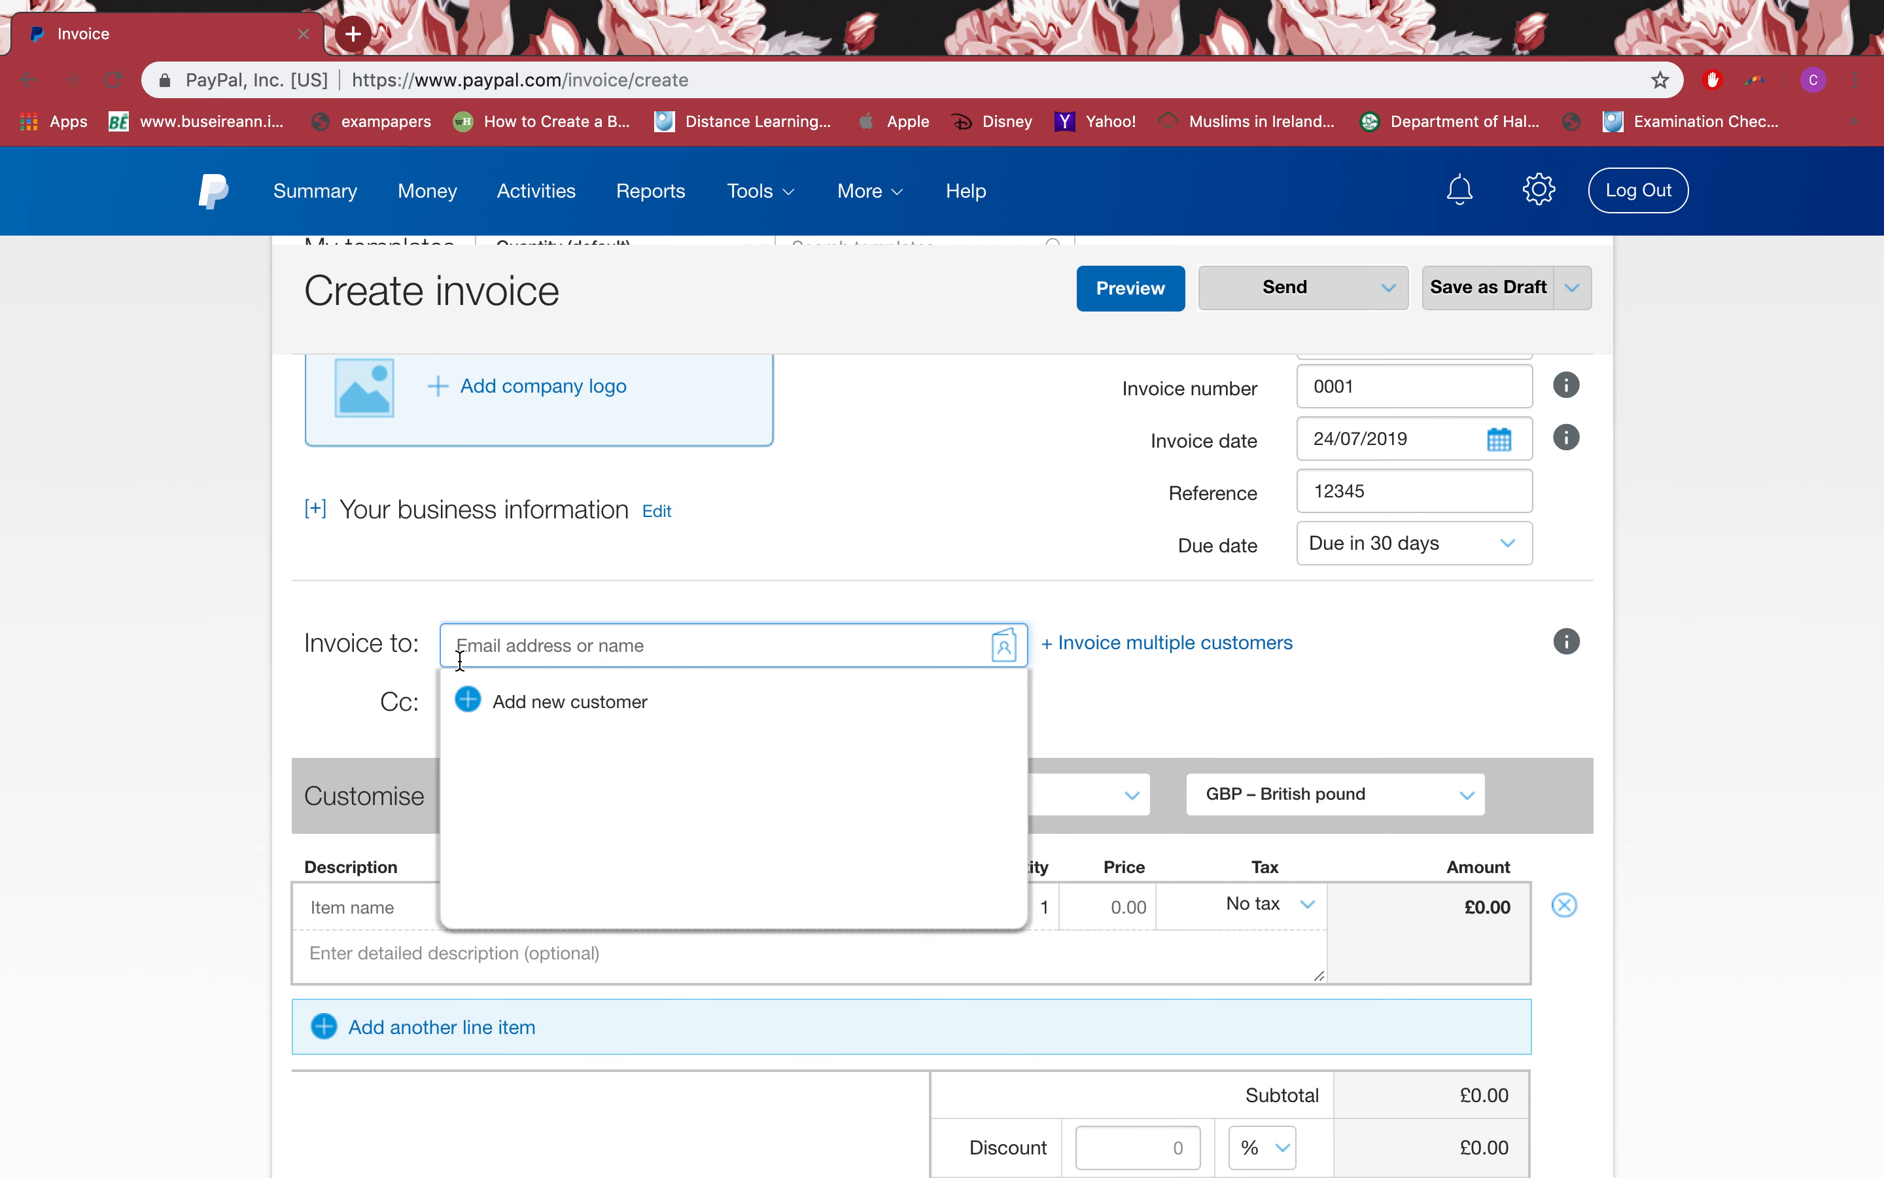
{"action": "left_click", "coordinate": [348, 692]}
{"action": "scroll", "coordinate": [347, 682], "scroll_direction": "down", "scroll_amount": 3}
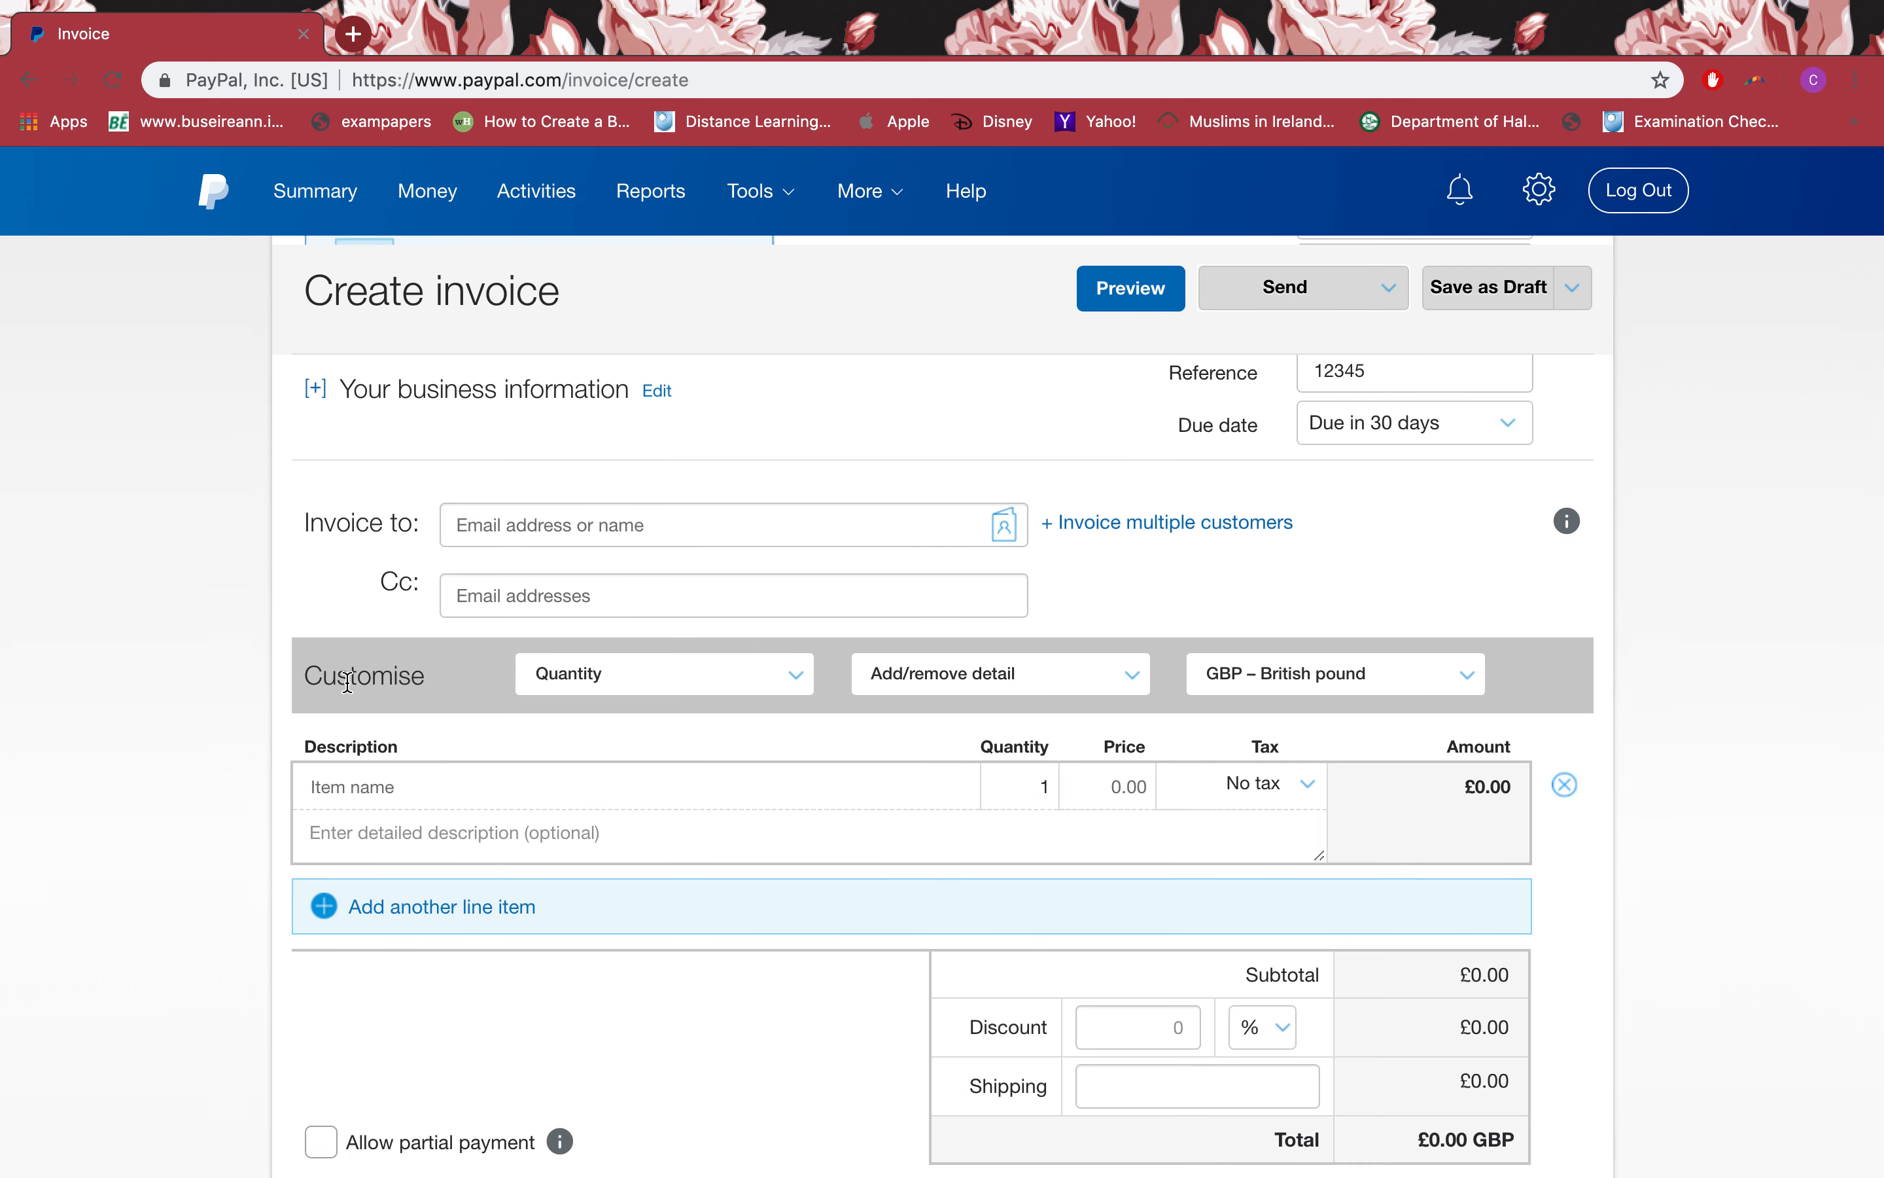
{"action": "scroll", "coordinate": [345, 694], "scroll_direction": "up", "scroll_amount": 3}
{"action": "scroll", "coordinate": [351, 681], "scroll_direction": "down", "scroll_amount": 3}
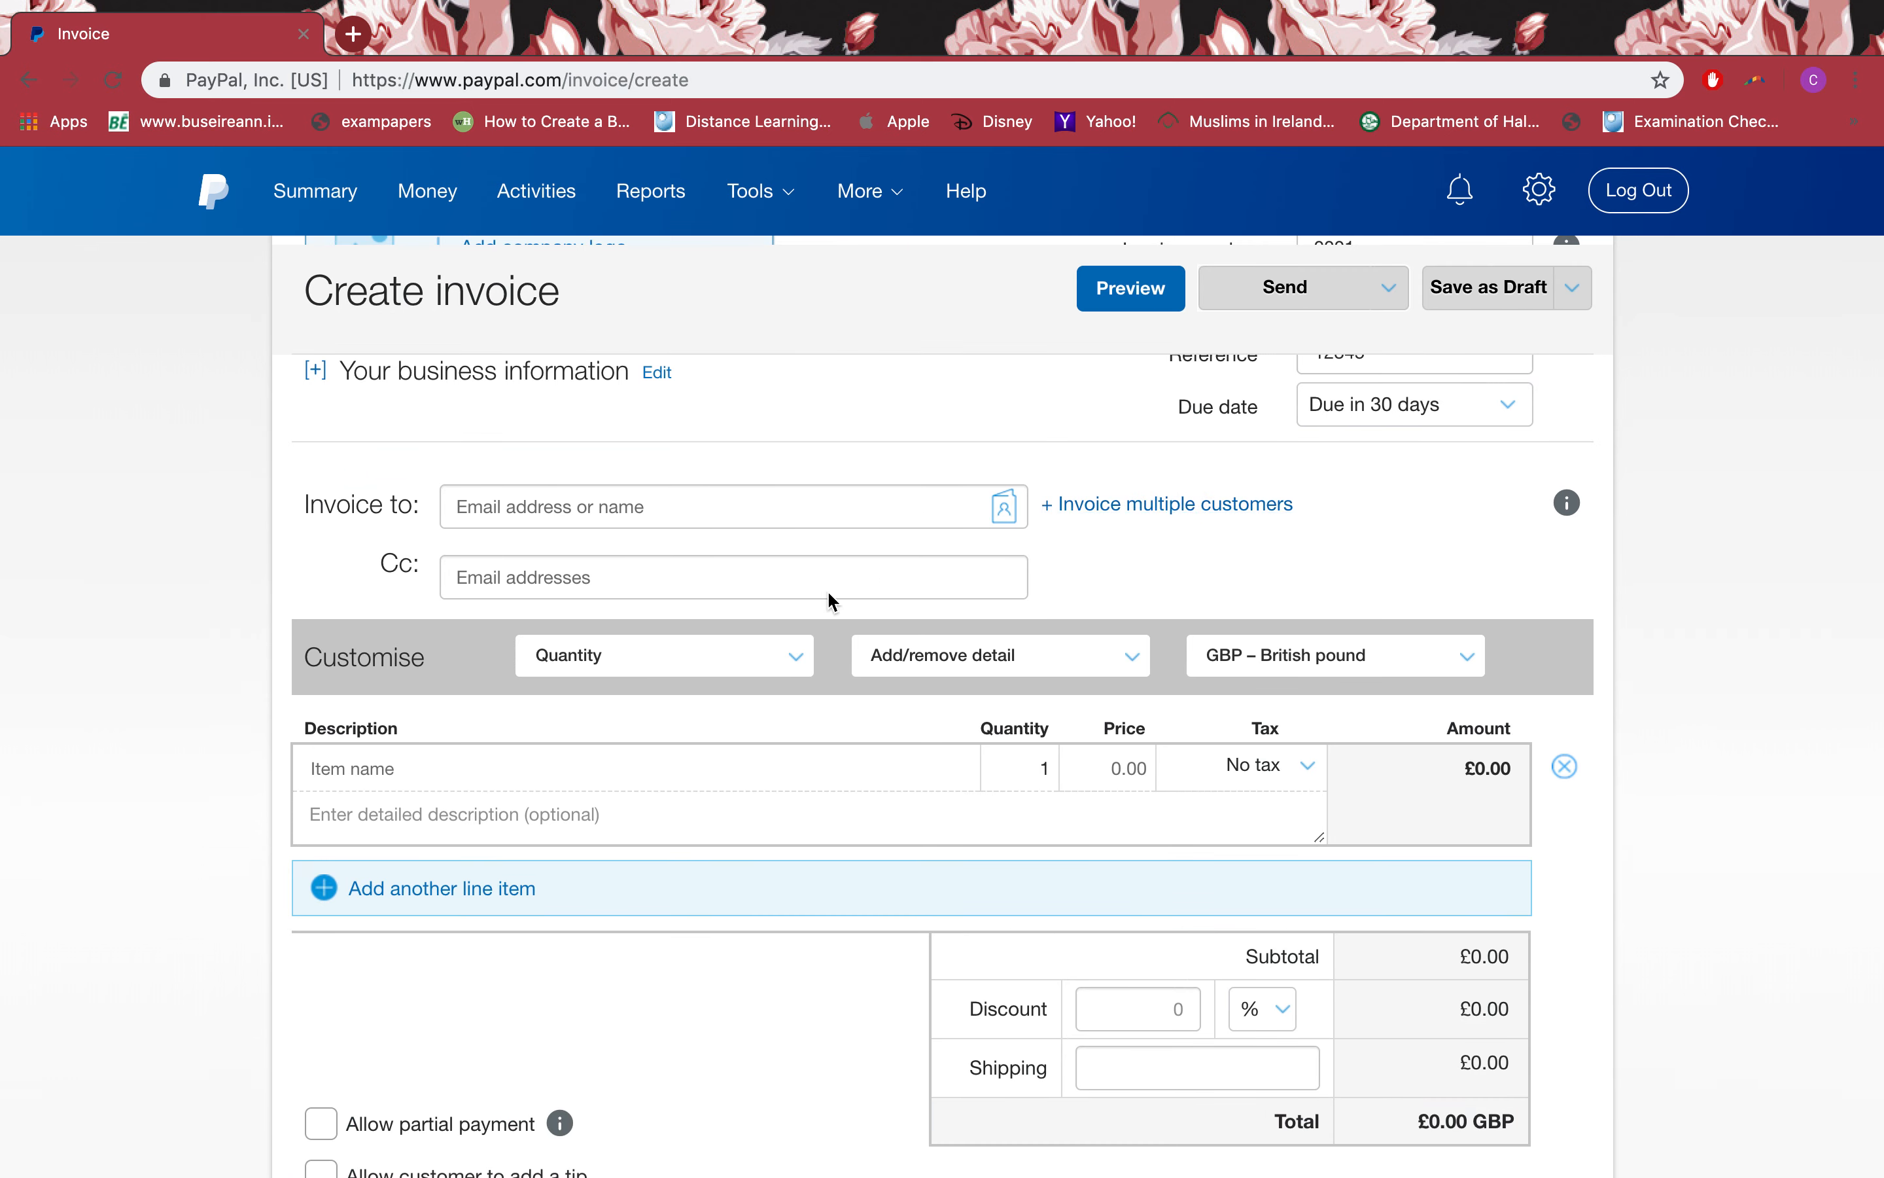
{"action": "left_click", "coordinate": [538, 580]}
{"action": "scroll", "coordinate": [417, 664], "scroll_direction": "down", "scroll_amount": 1}
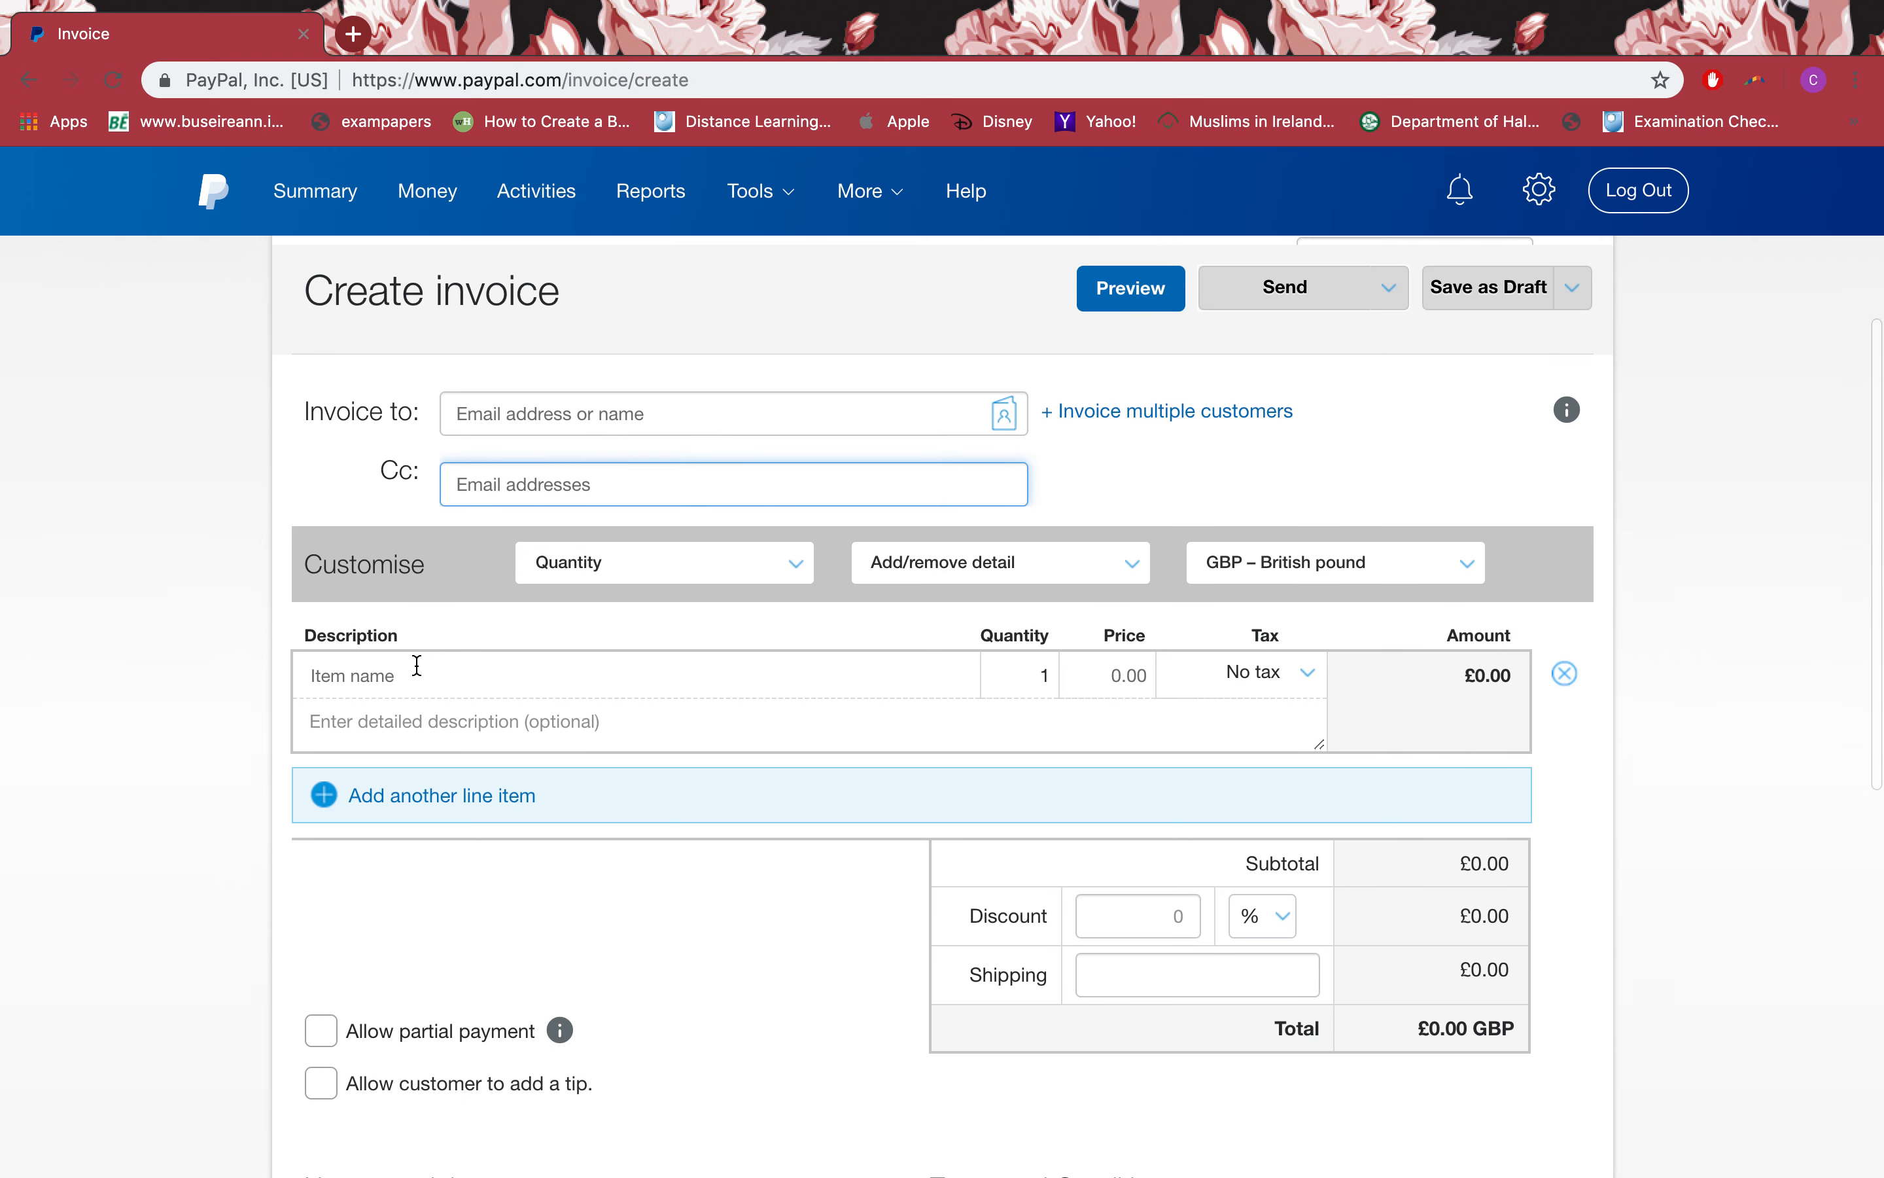
{"action": "left_click", "coordinate": [630, 585]}
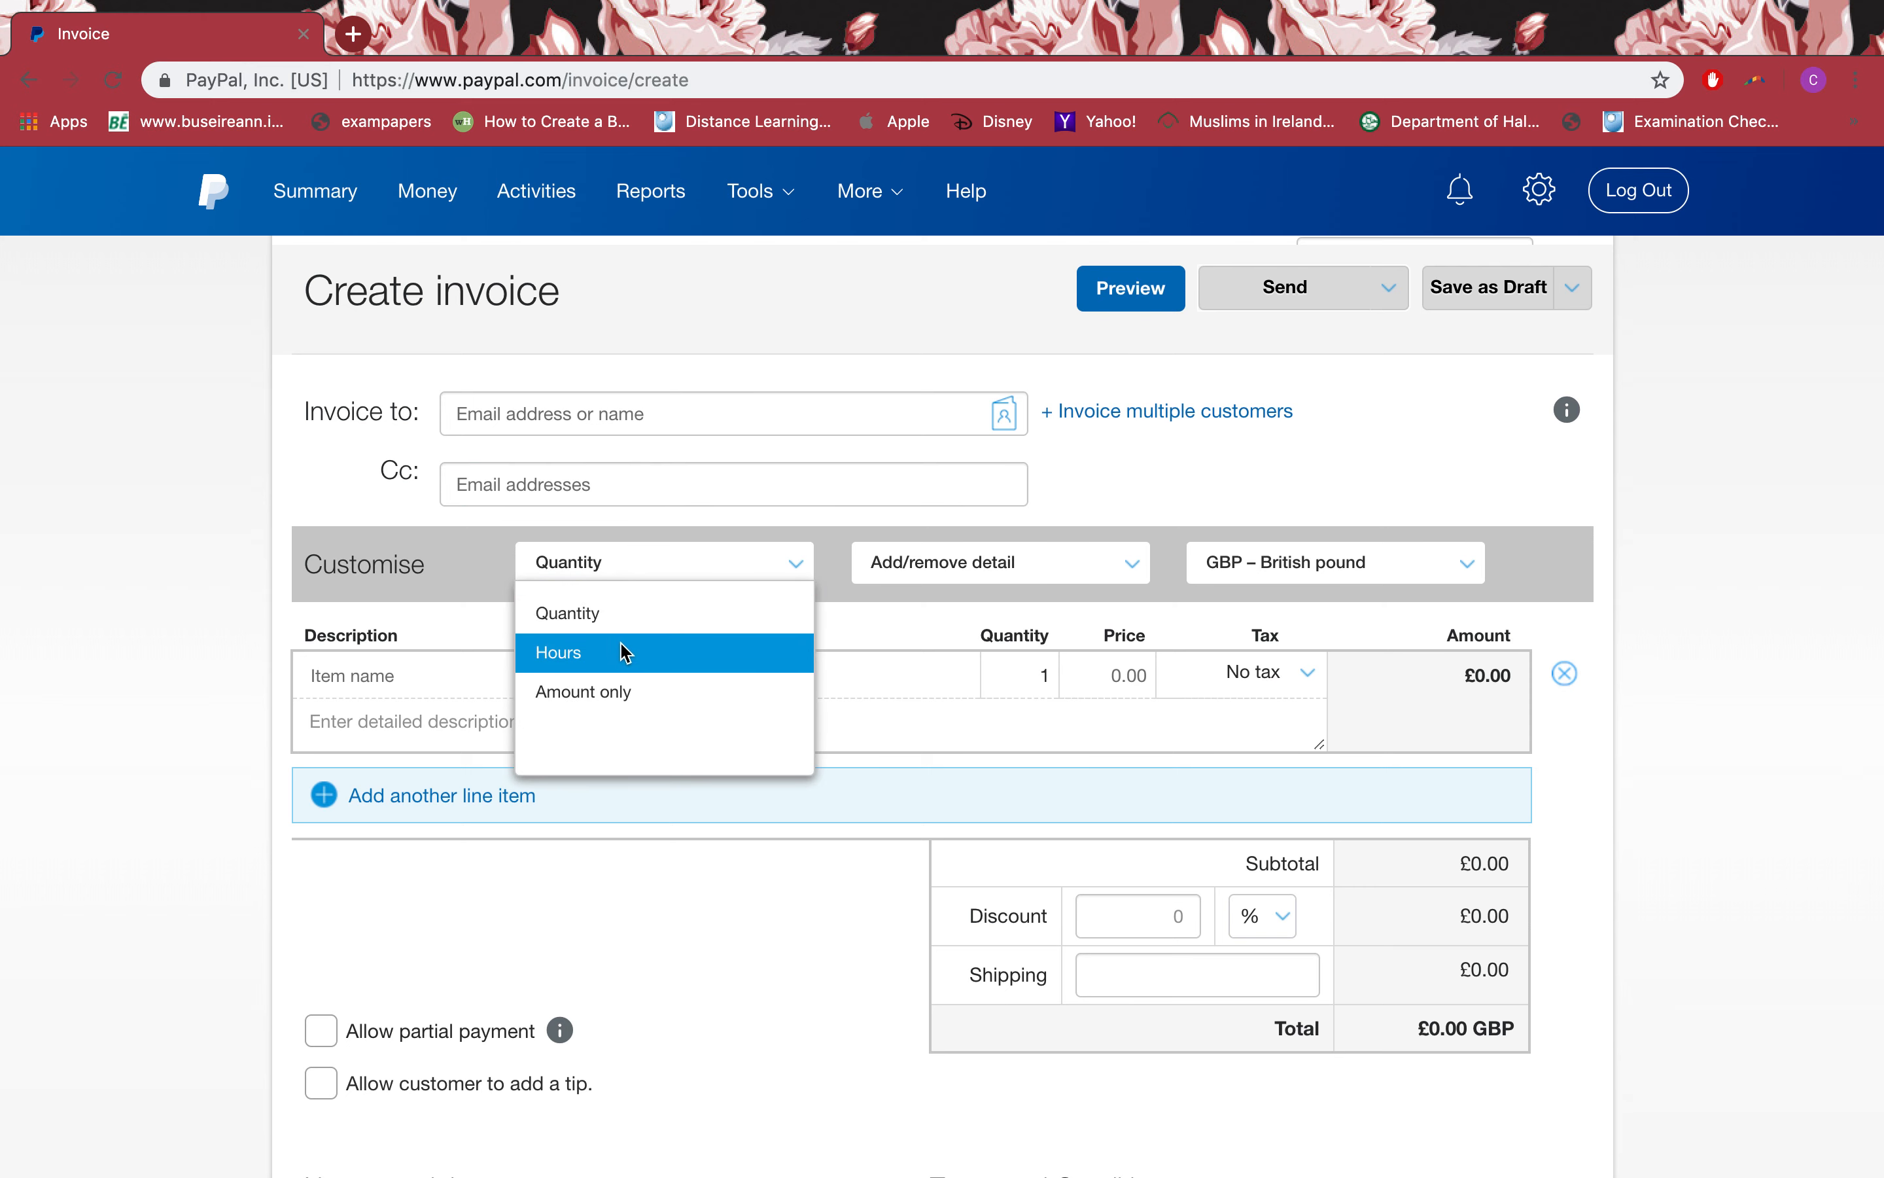
Step: Keep items counted by Quantity and leave Item discount switched off
{"action": "left_click", "coordinate": [750, 619]}
{"action": "left_click", "coordinate": [968, 579]}
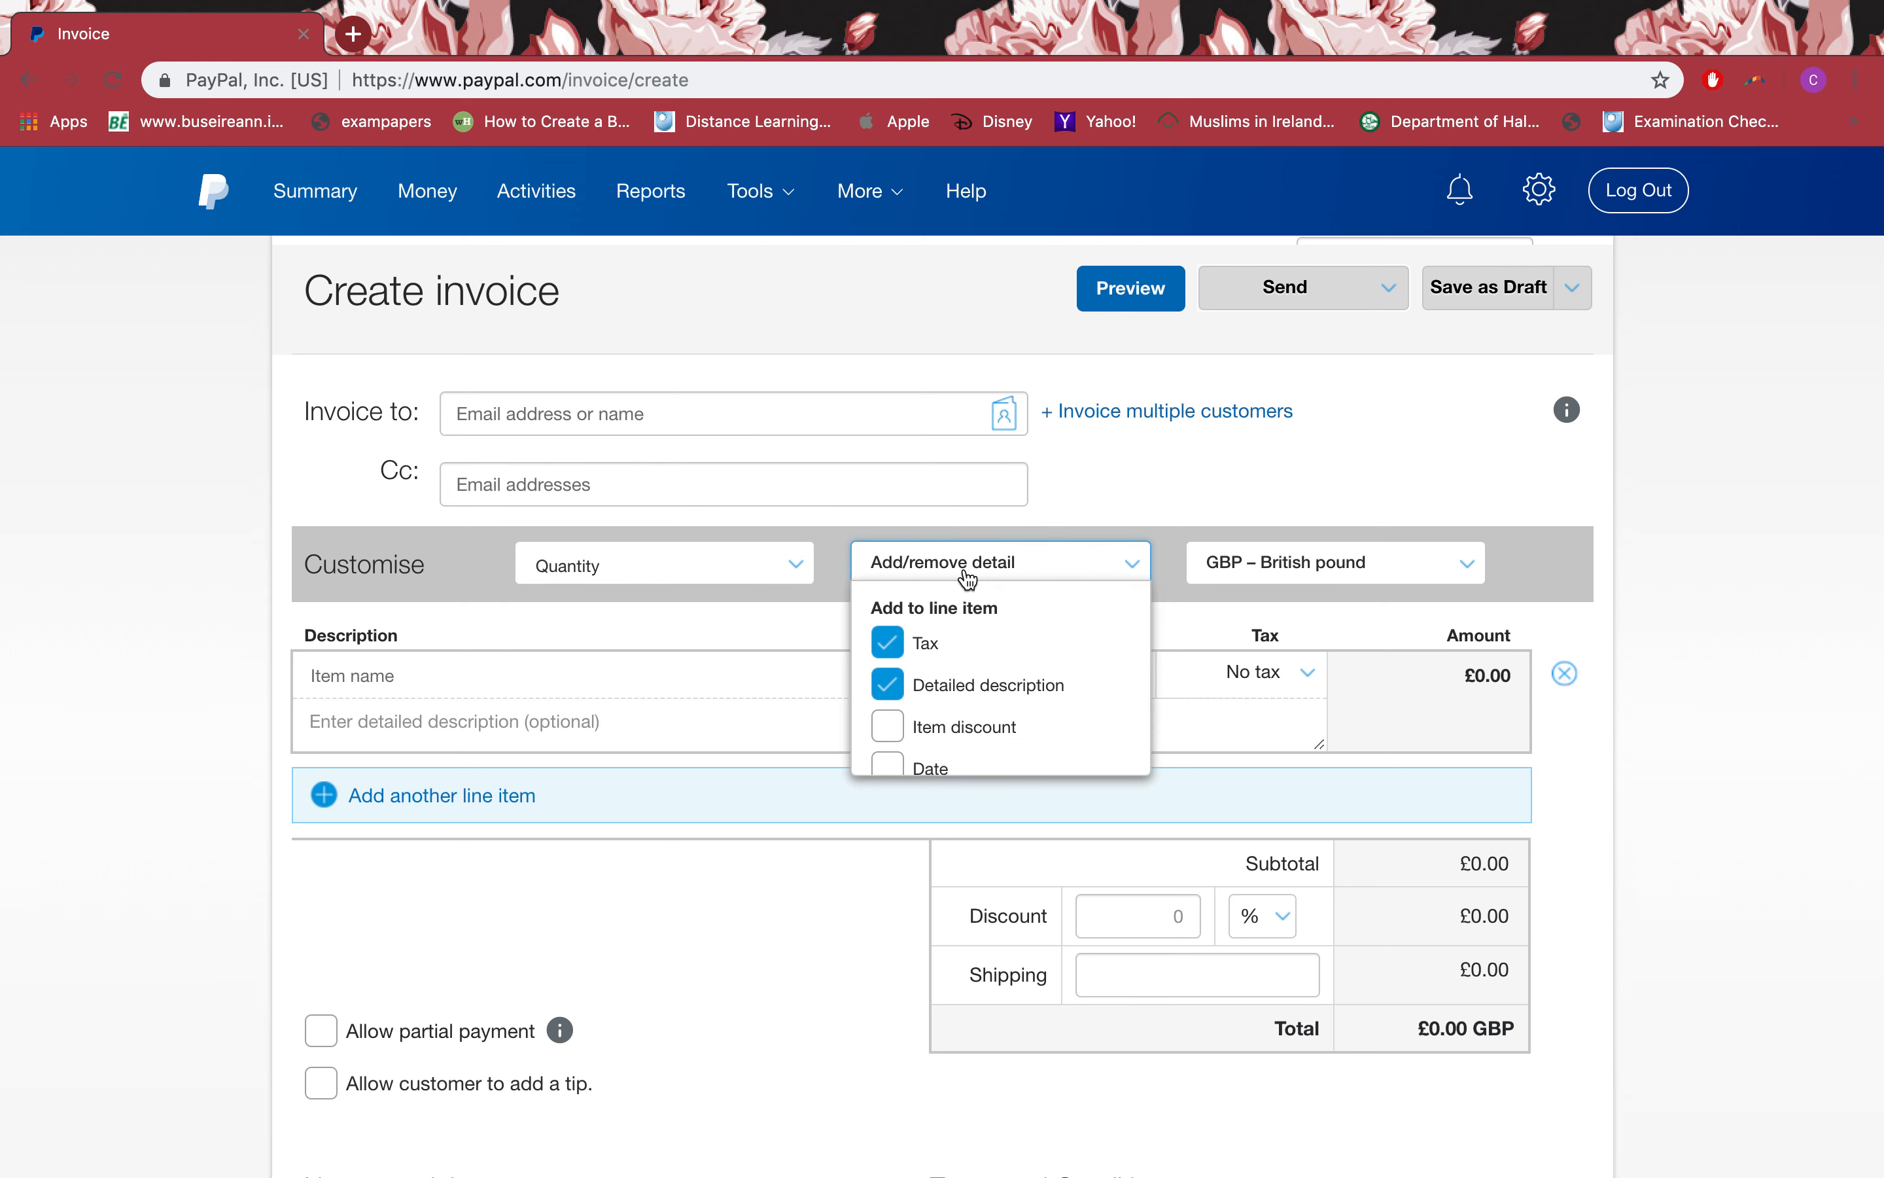
{"action": "scroll", "coordinate": [934, 674], "scroll_direction": "down", "scroll_amount": 5}
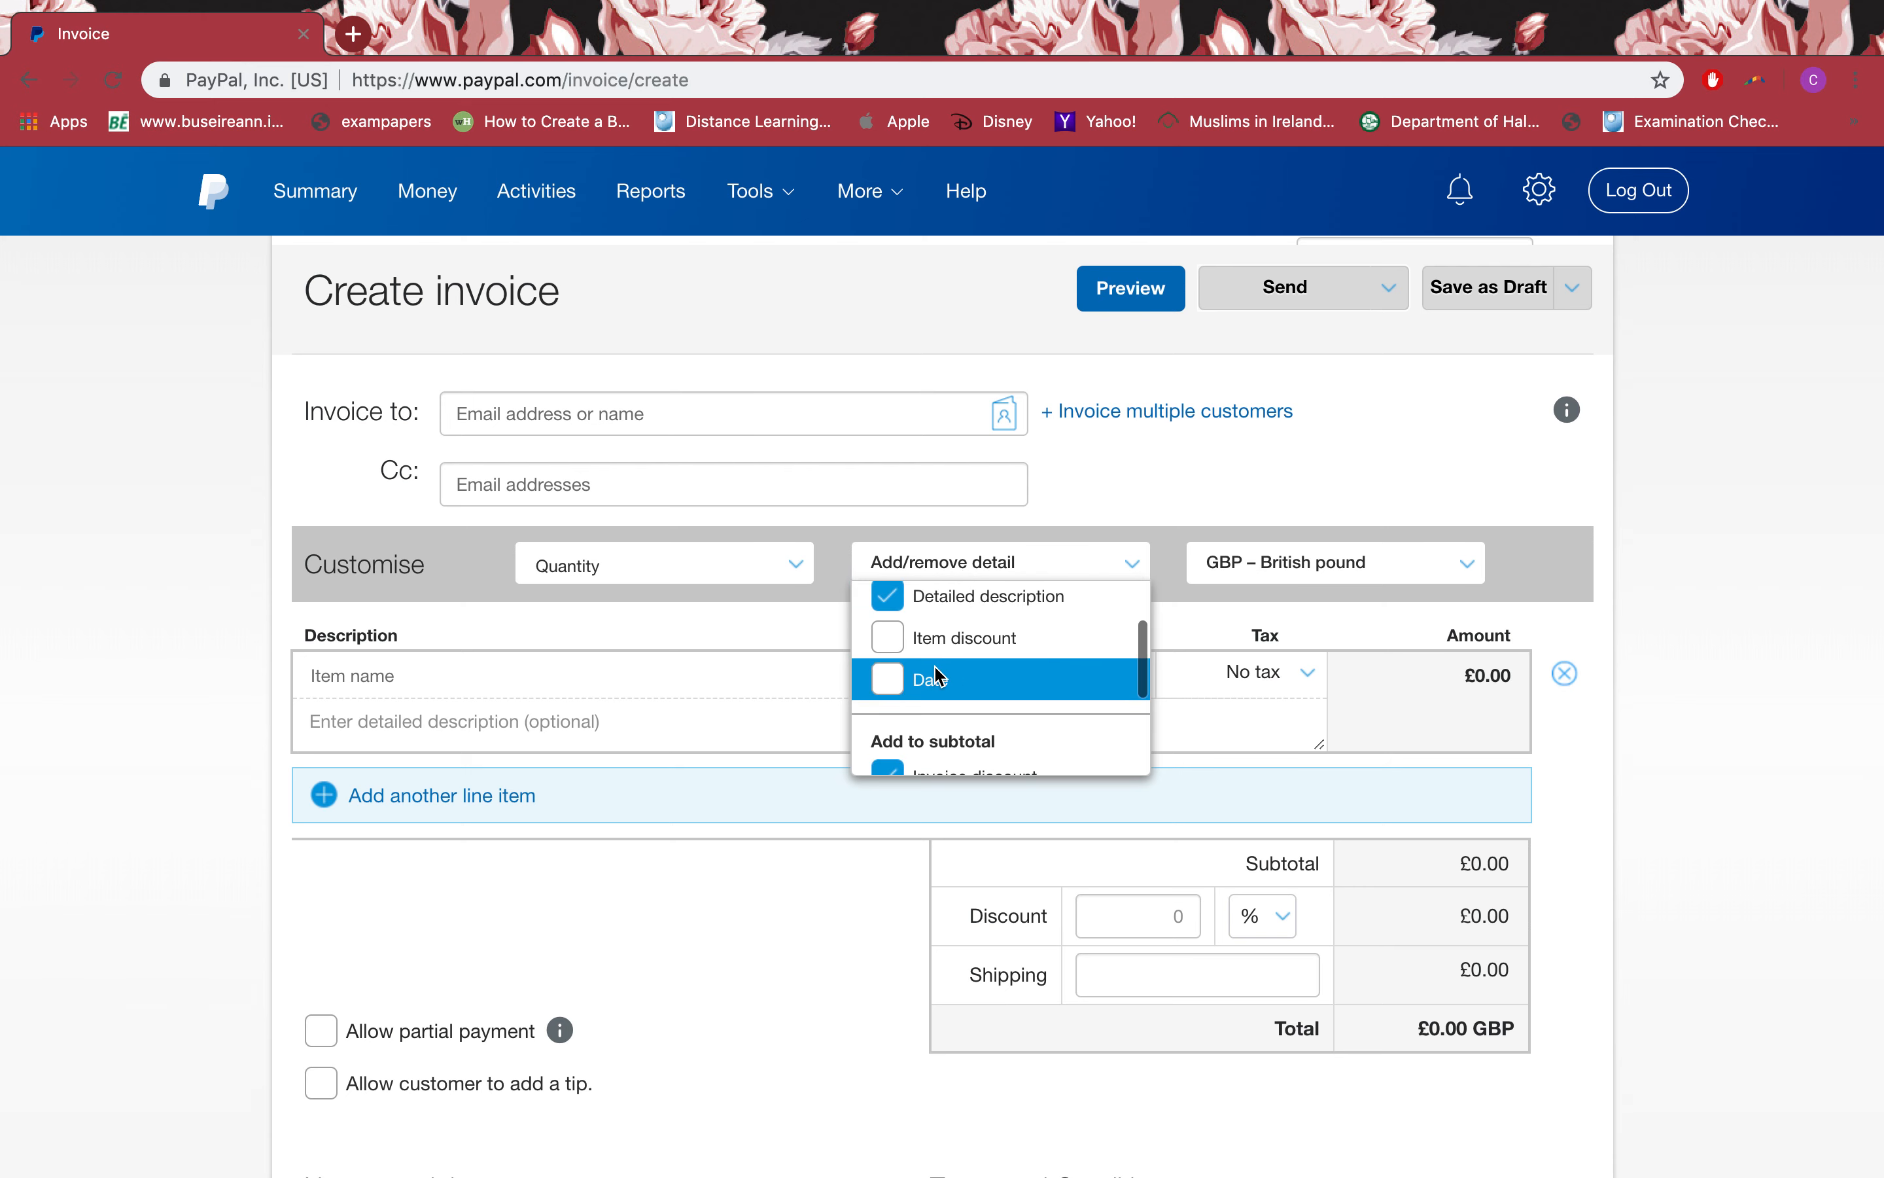
{"action": "scroll", "coordinate": [937, 674], "scroll_direction": "down", "scroll_amount": 1}
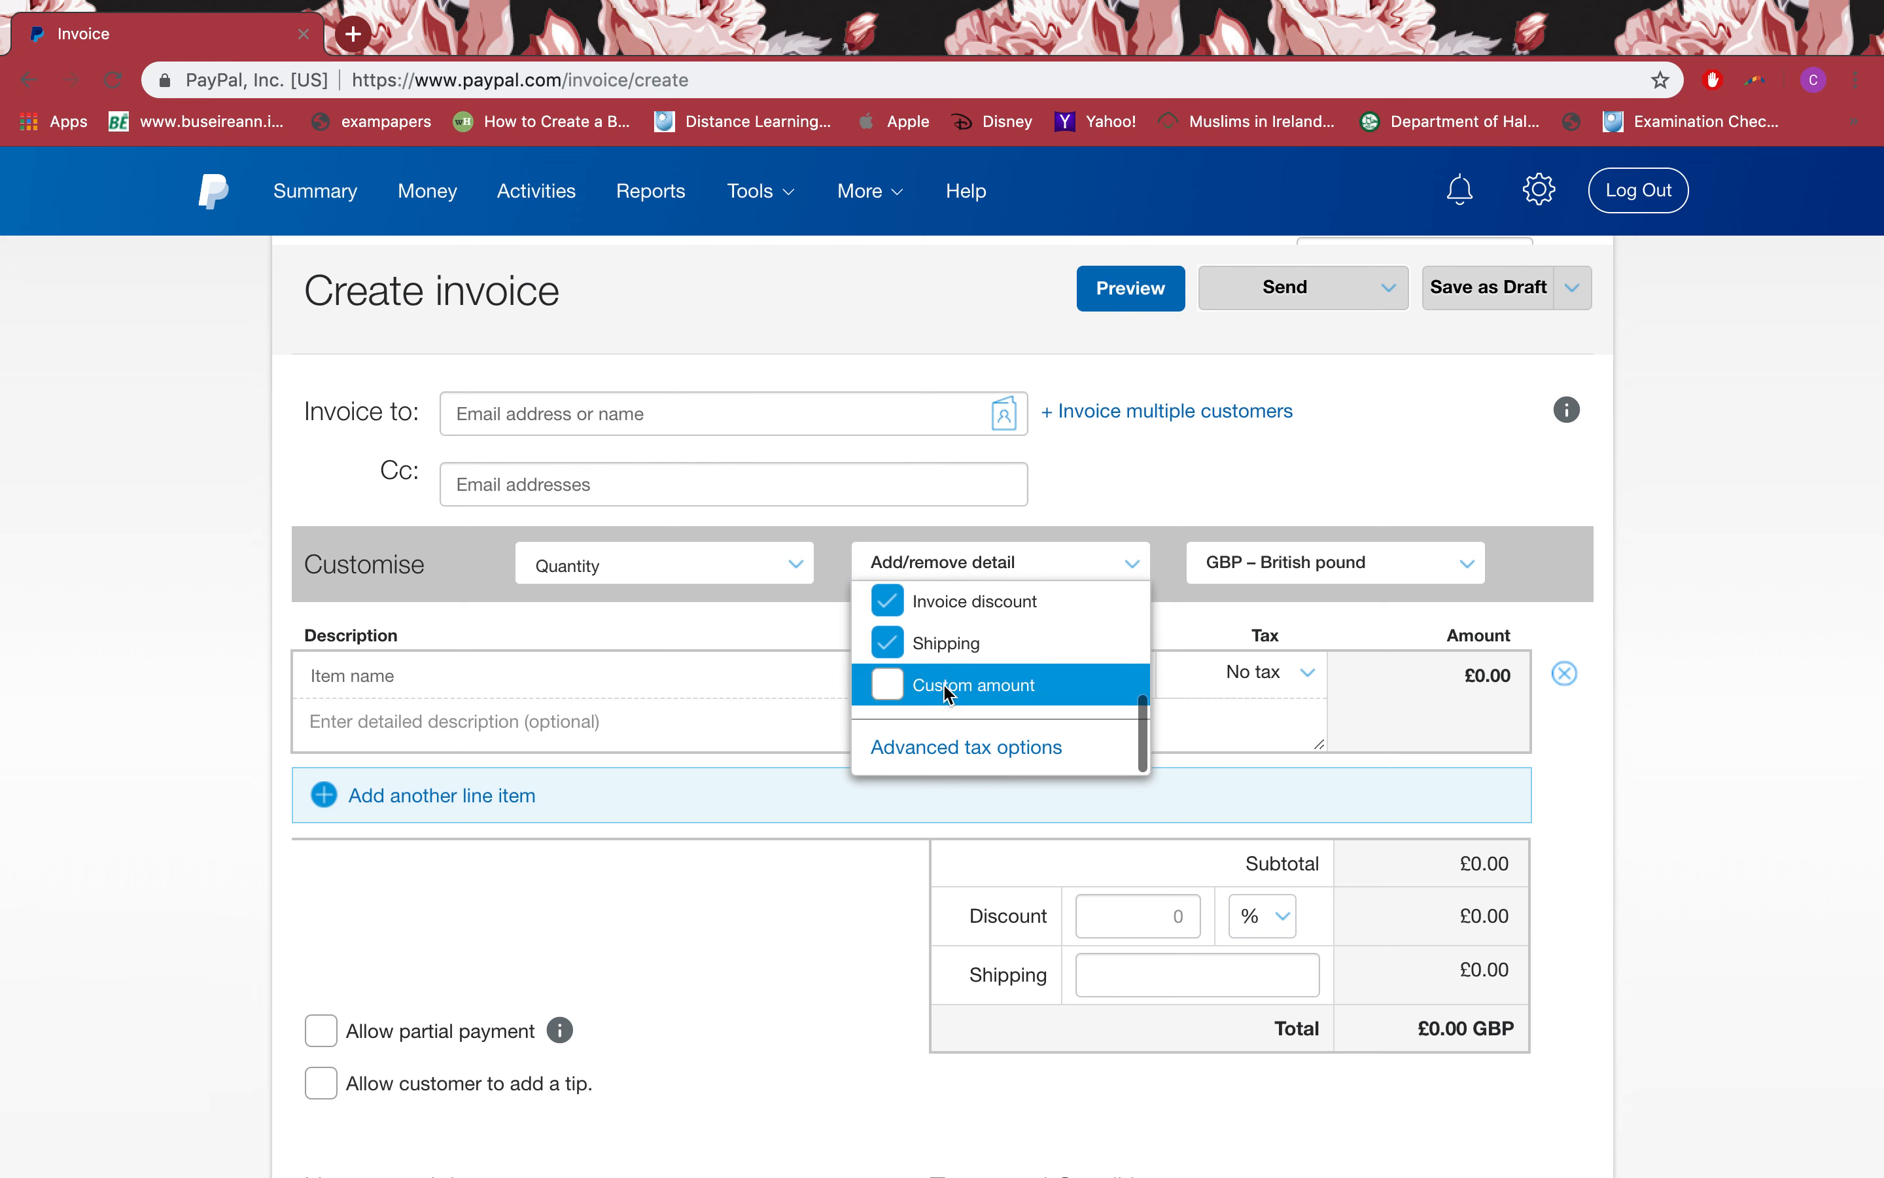
{"action": "scroll", "coordinate": [942, 690], "scroll_direction": "up", "scroll_amount": 3}
{"action": "scroll", "coordinate": [985, 648], "scroll_direction": "up", "scroll_amount": 2}
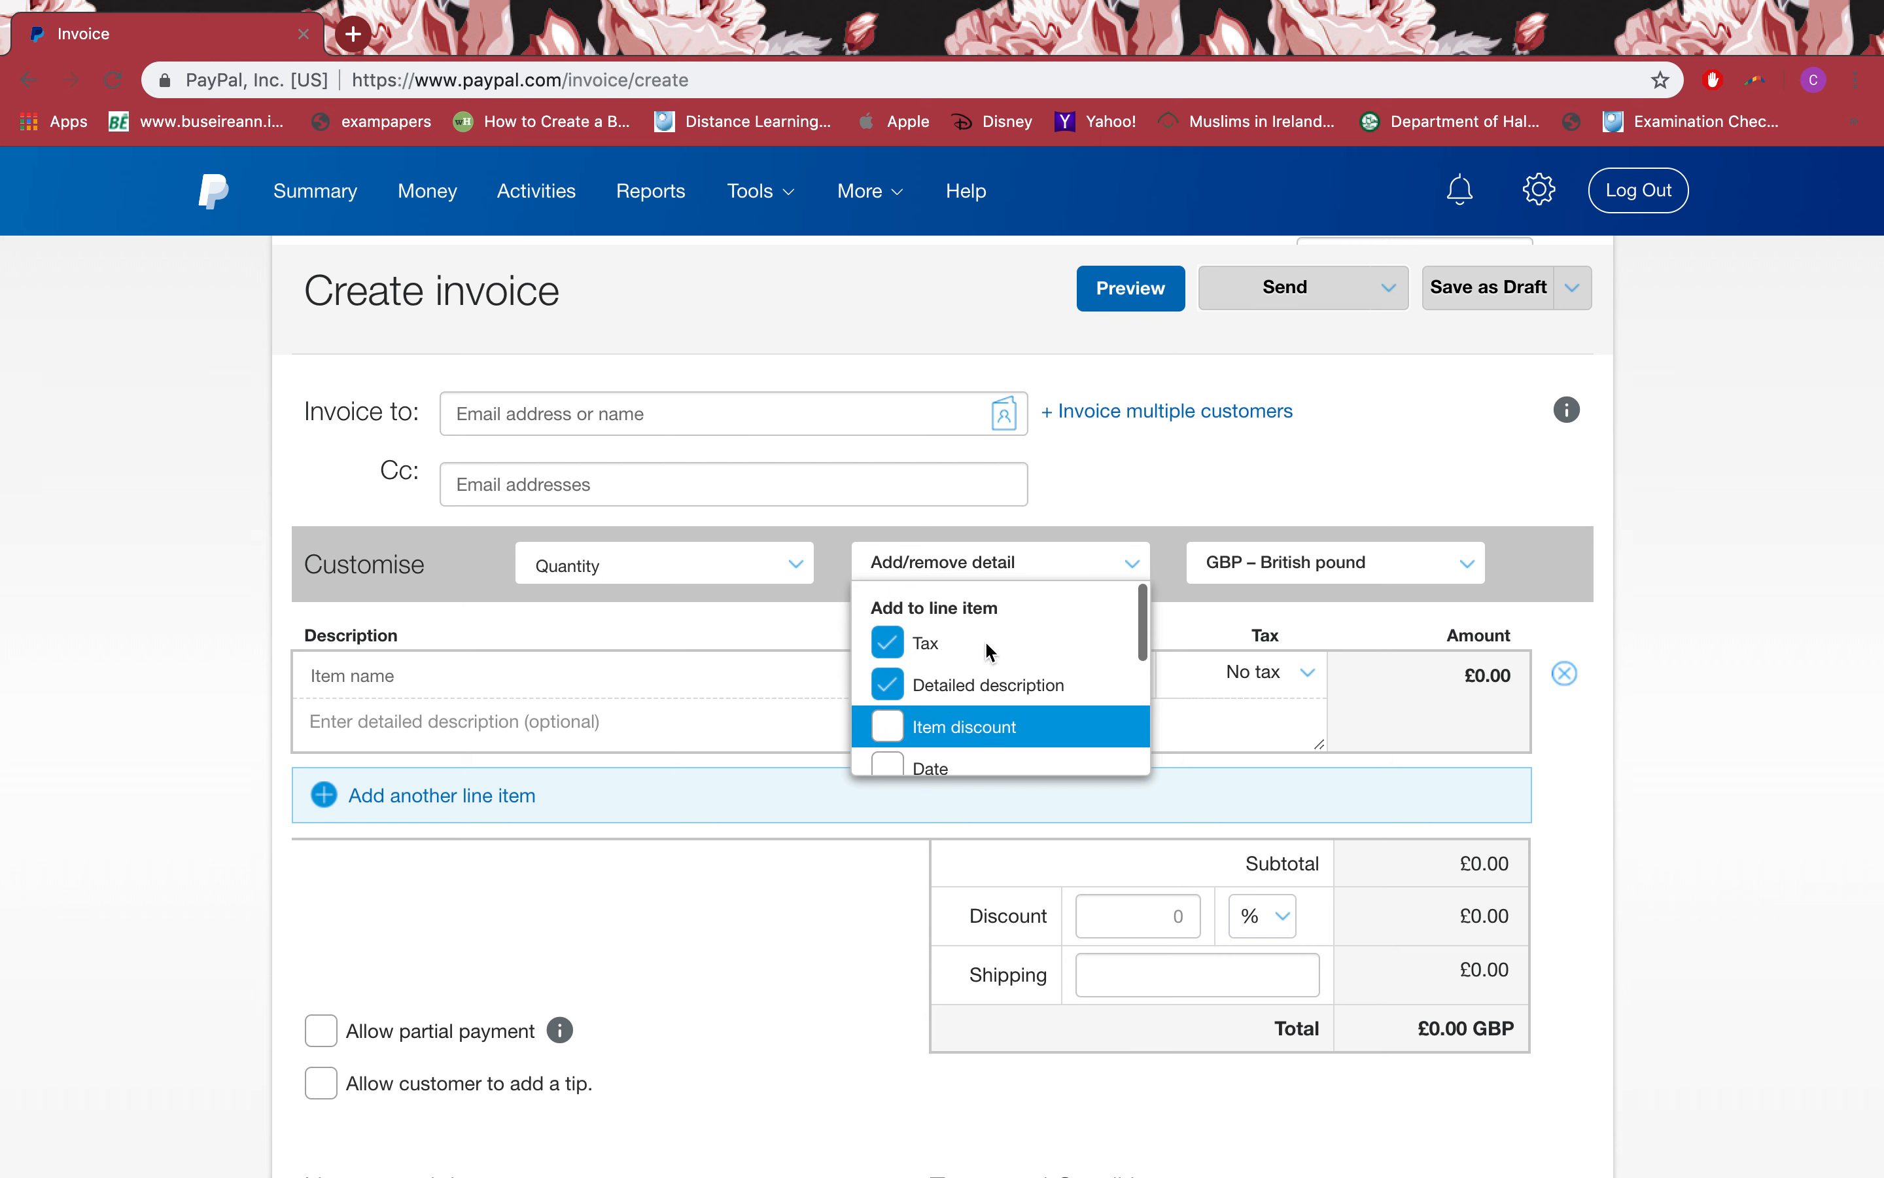
{"action": "left_click", "coordinate": [955, 736]}
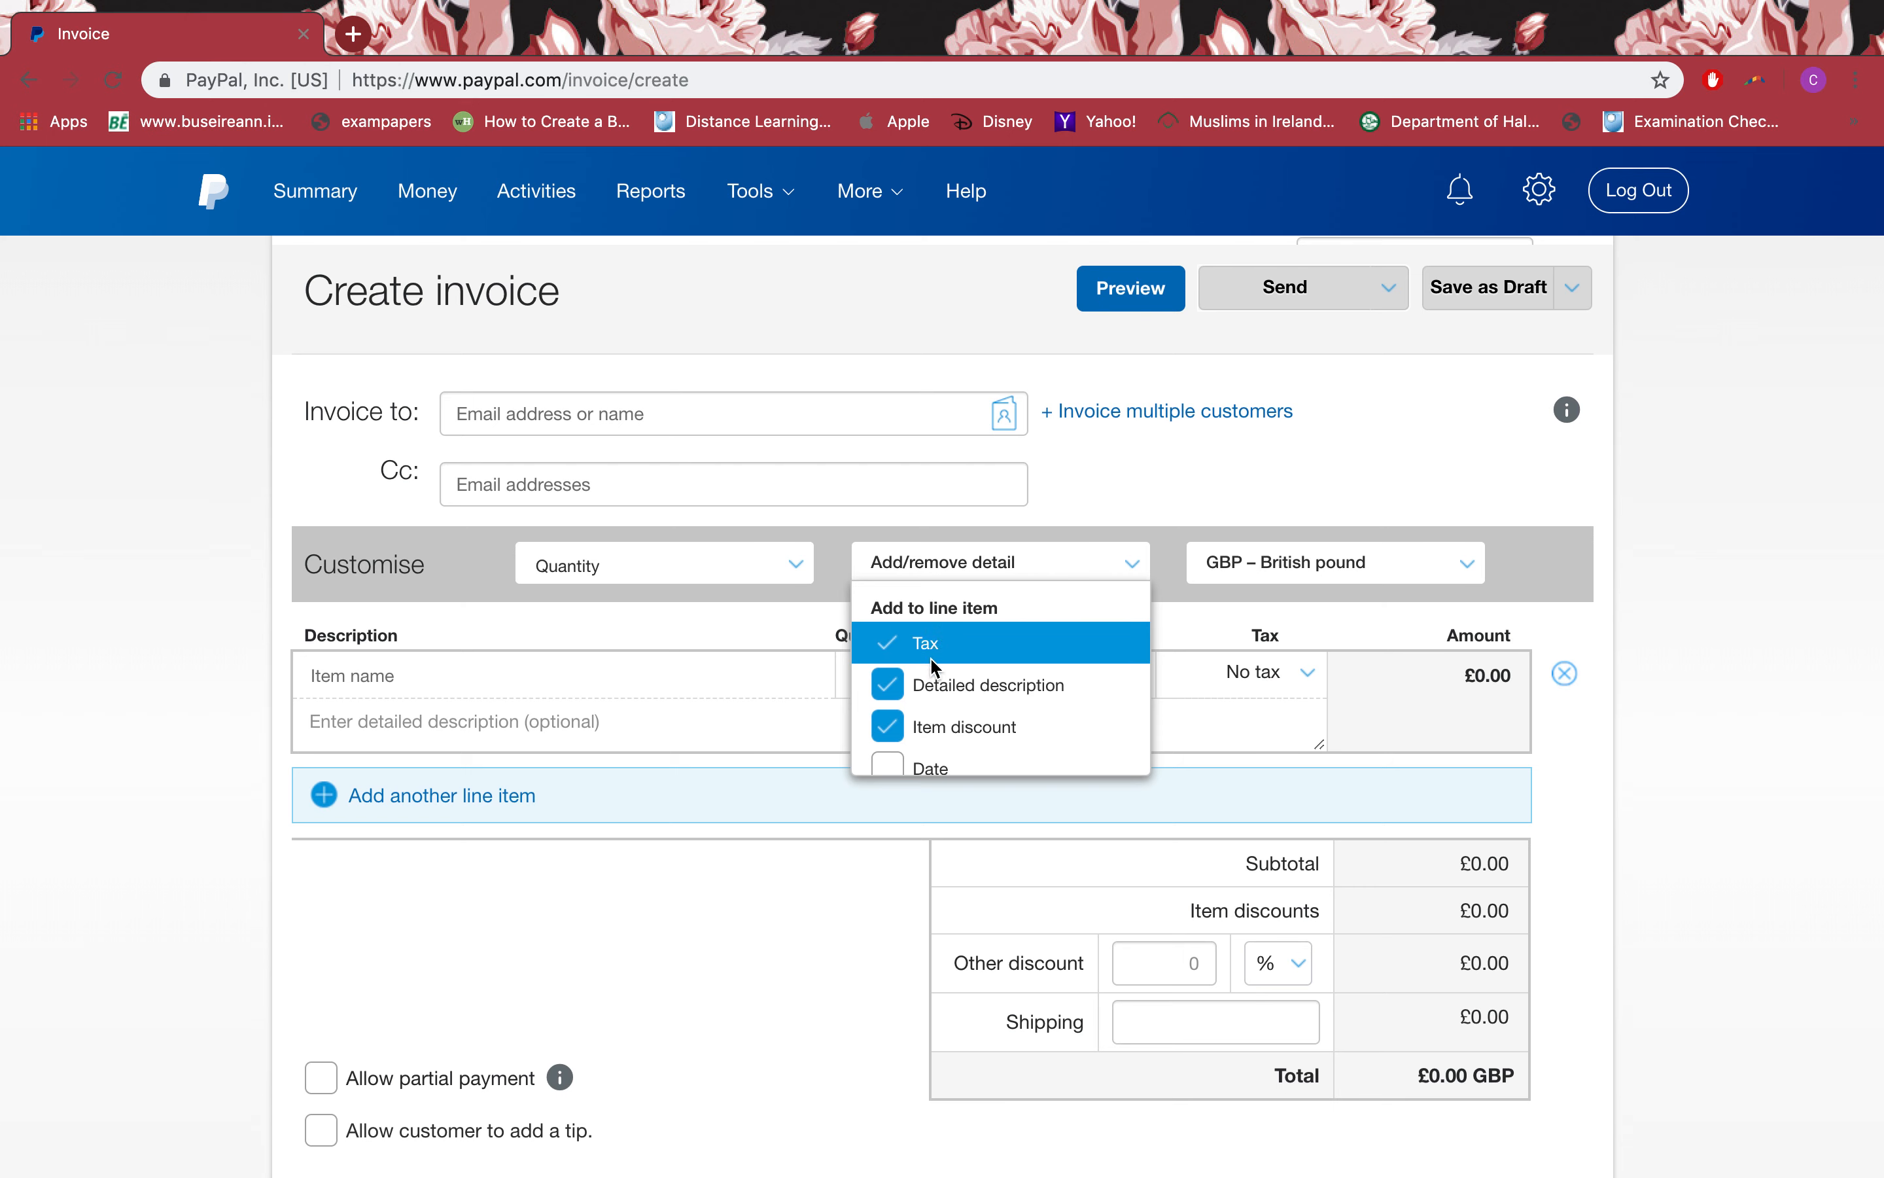
{"action": "left_click", "coordinate": [926, 731]}
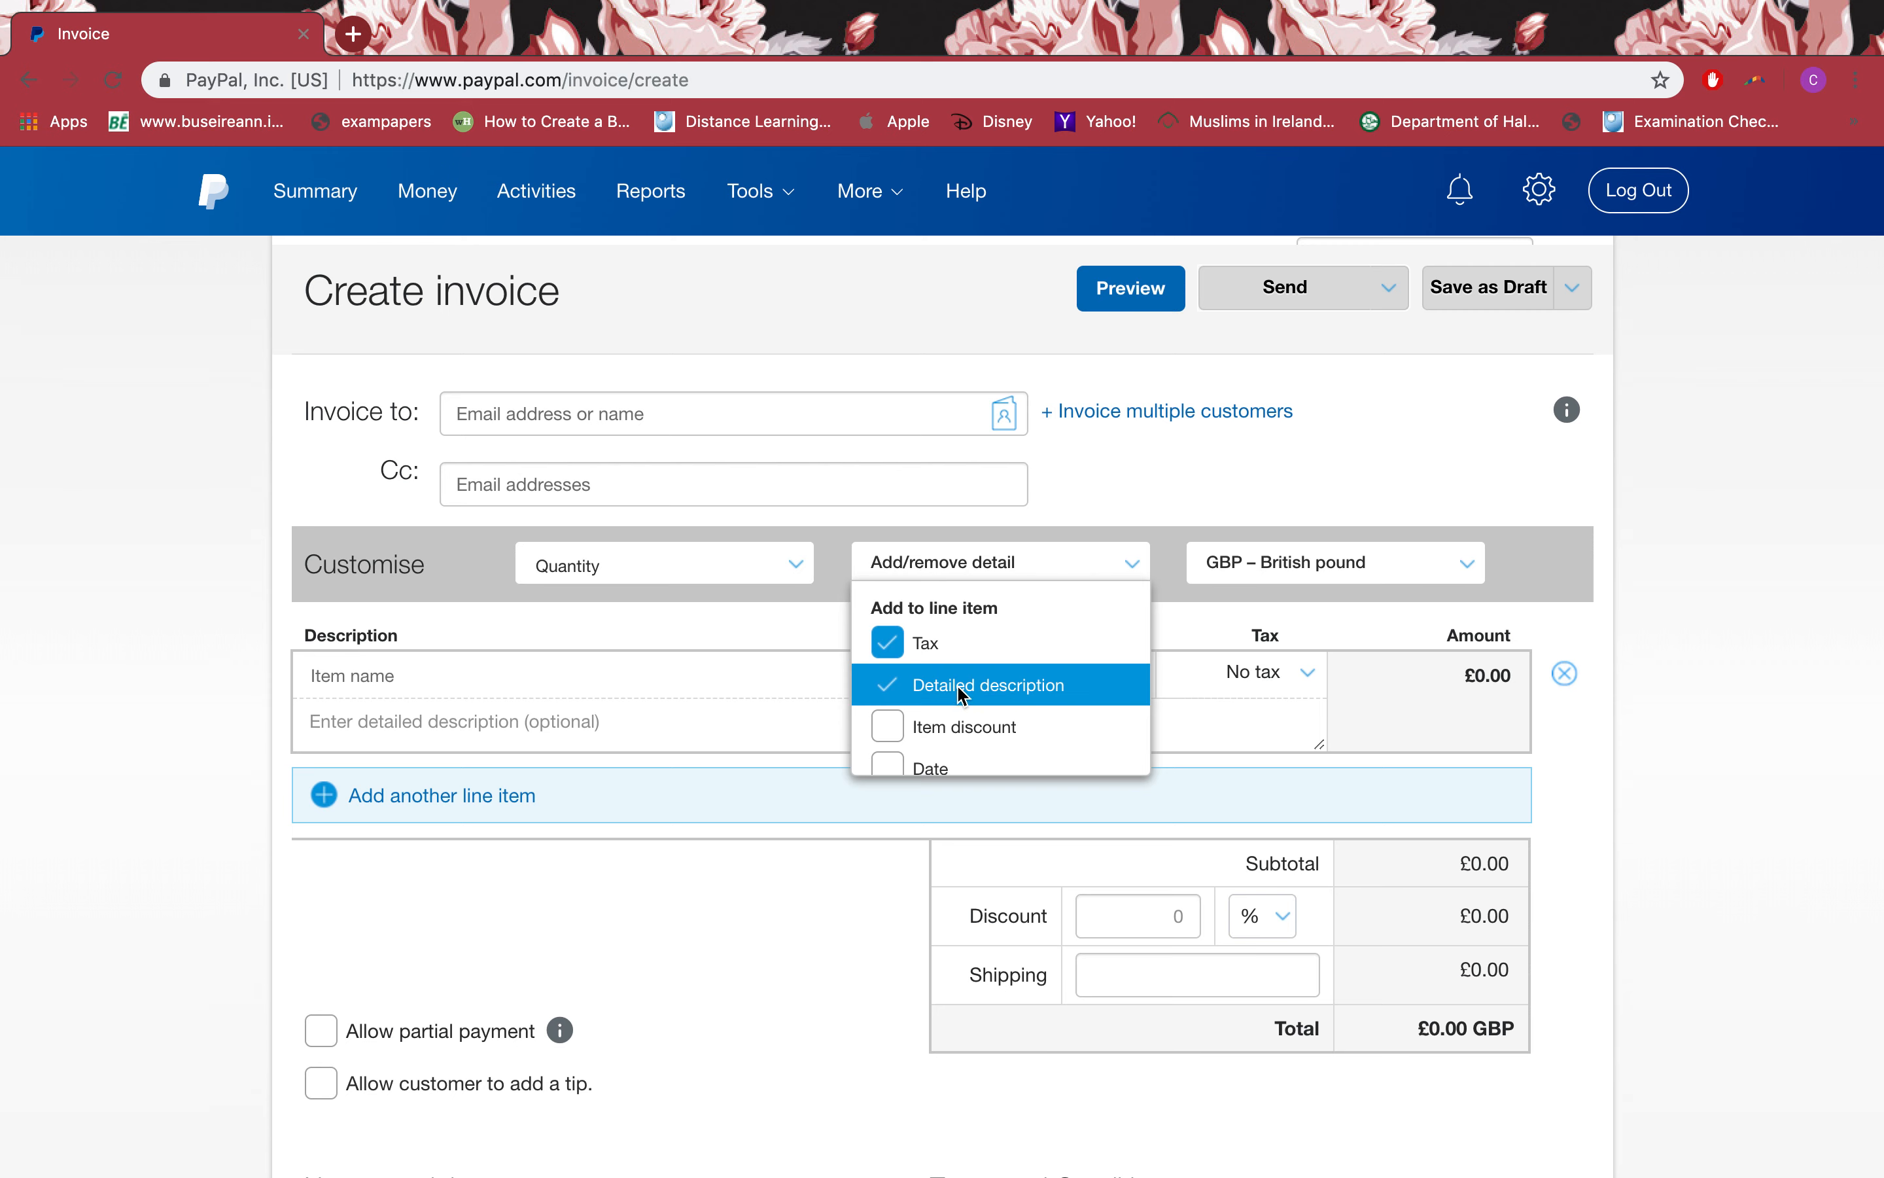
{"action": "scroll", "coordinate": [959, 692], "scroll_direction": "down", "scroll_amount": 5}
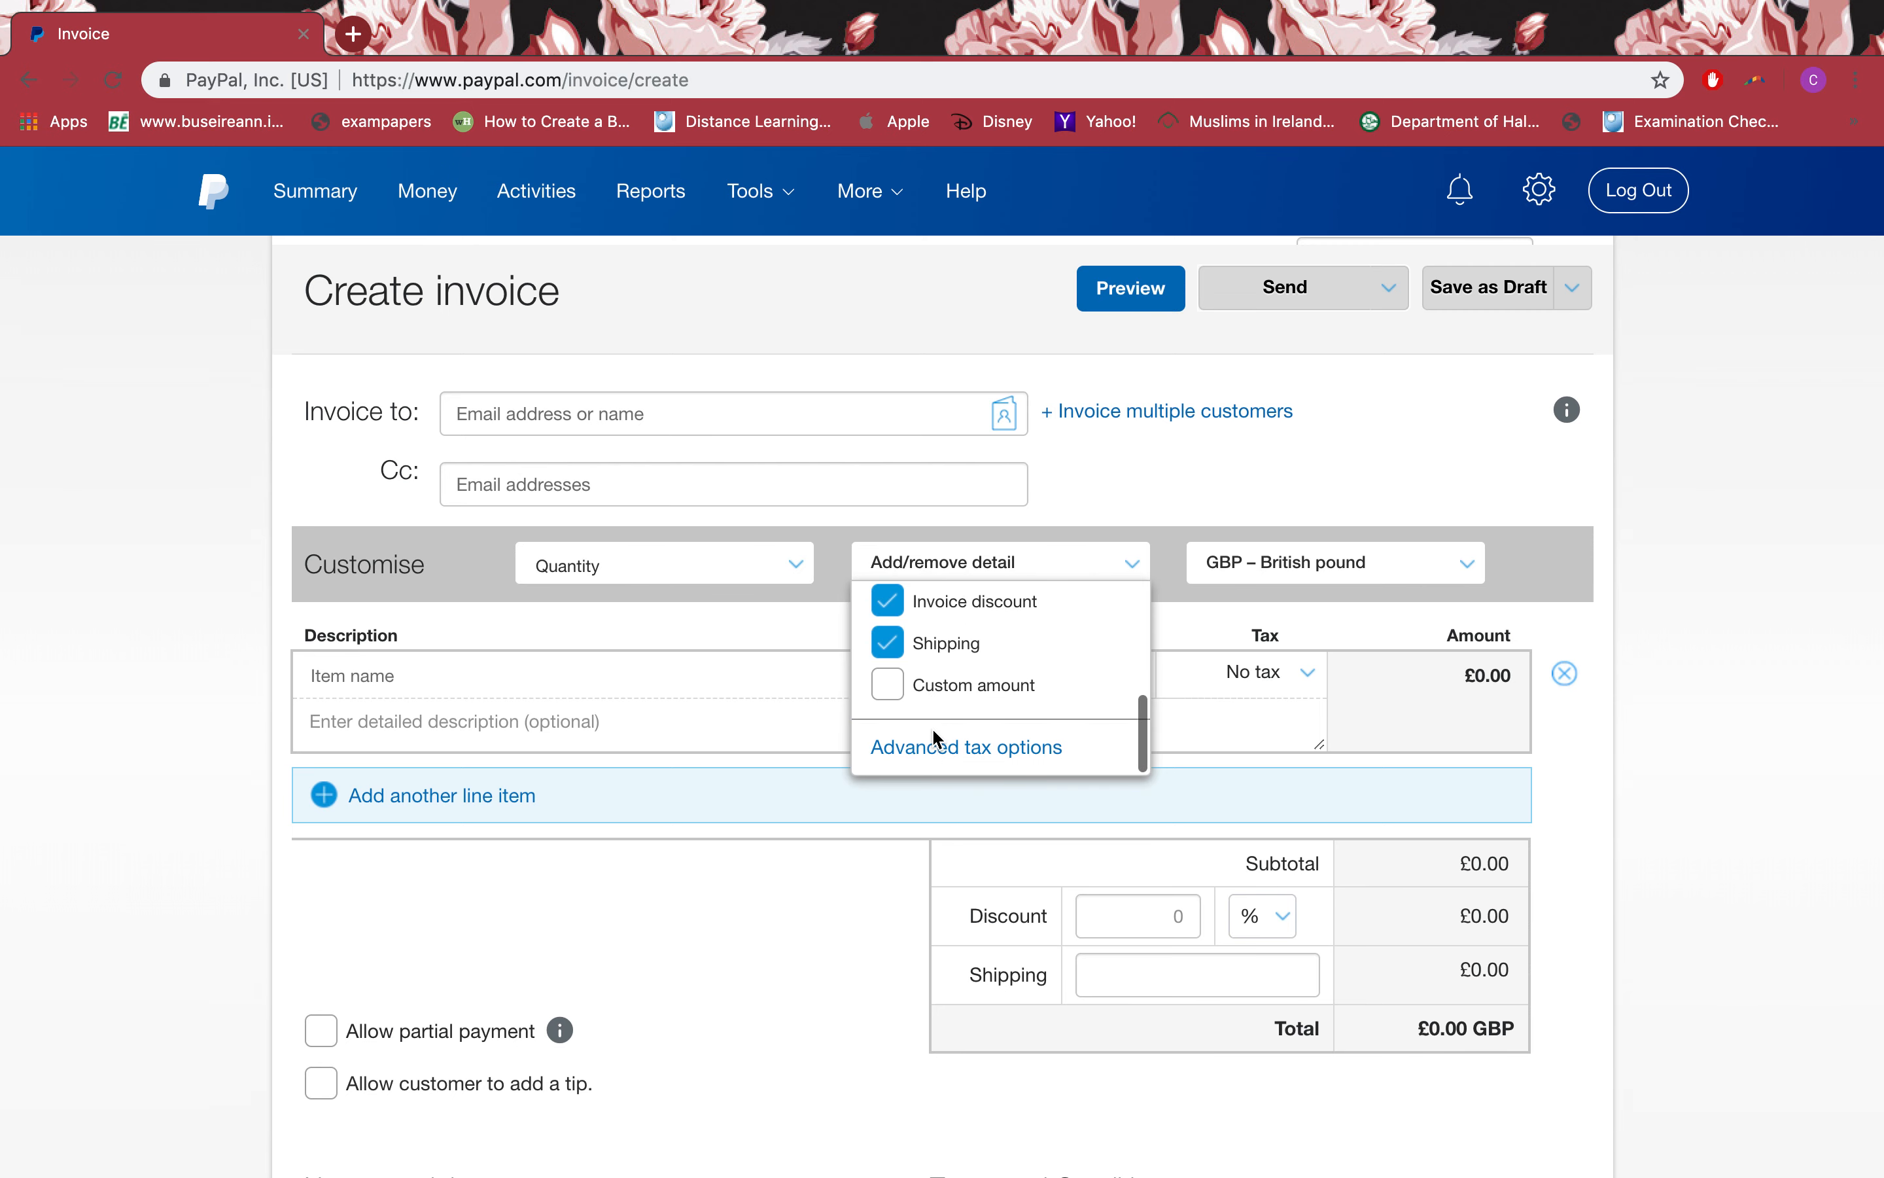
{"action": "scroll", "coordinate": [932, 727], "scroll_direction": "down", "scroll_amount": 2}
{"action": "scroll", "coordinate": [932, 728], "scroll_direction": "up", "scroll_amount": 3}
{"action": "scroll", "coordinate": [932, 728], "scroll_direction": "up", "scroll_amount": 1}
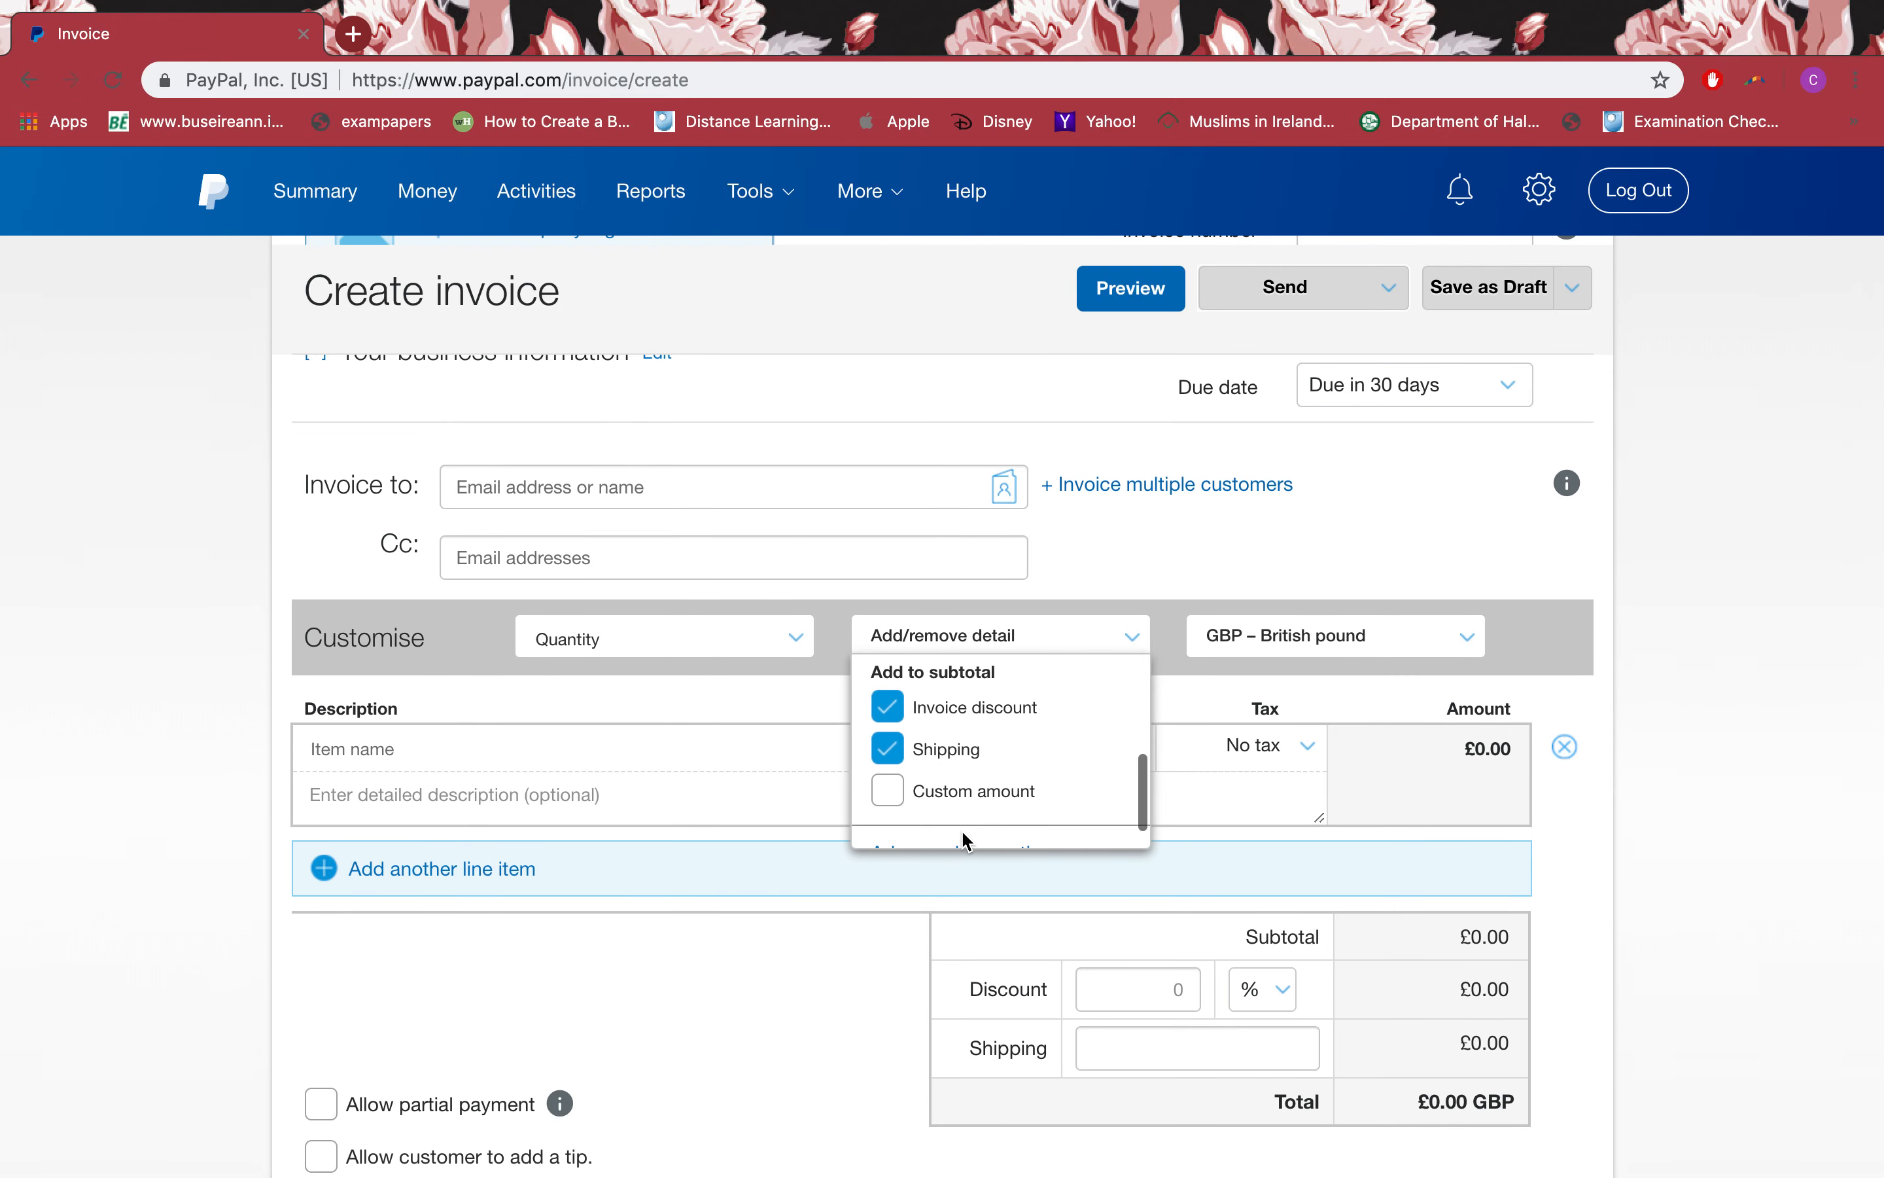
{"action": "left_click", "coordinate": [787, 717]}
Step: Keep the invoice currency as GBP – British pound
{"action": "left_click", "coordinate": [1379, 652]}
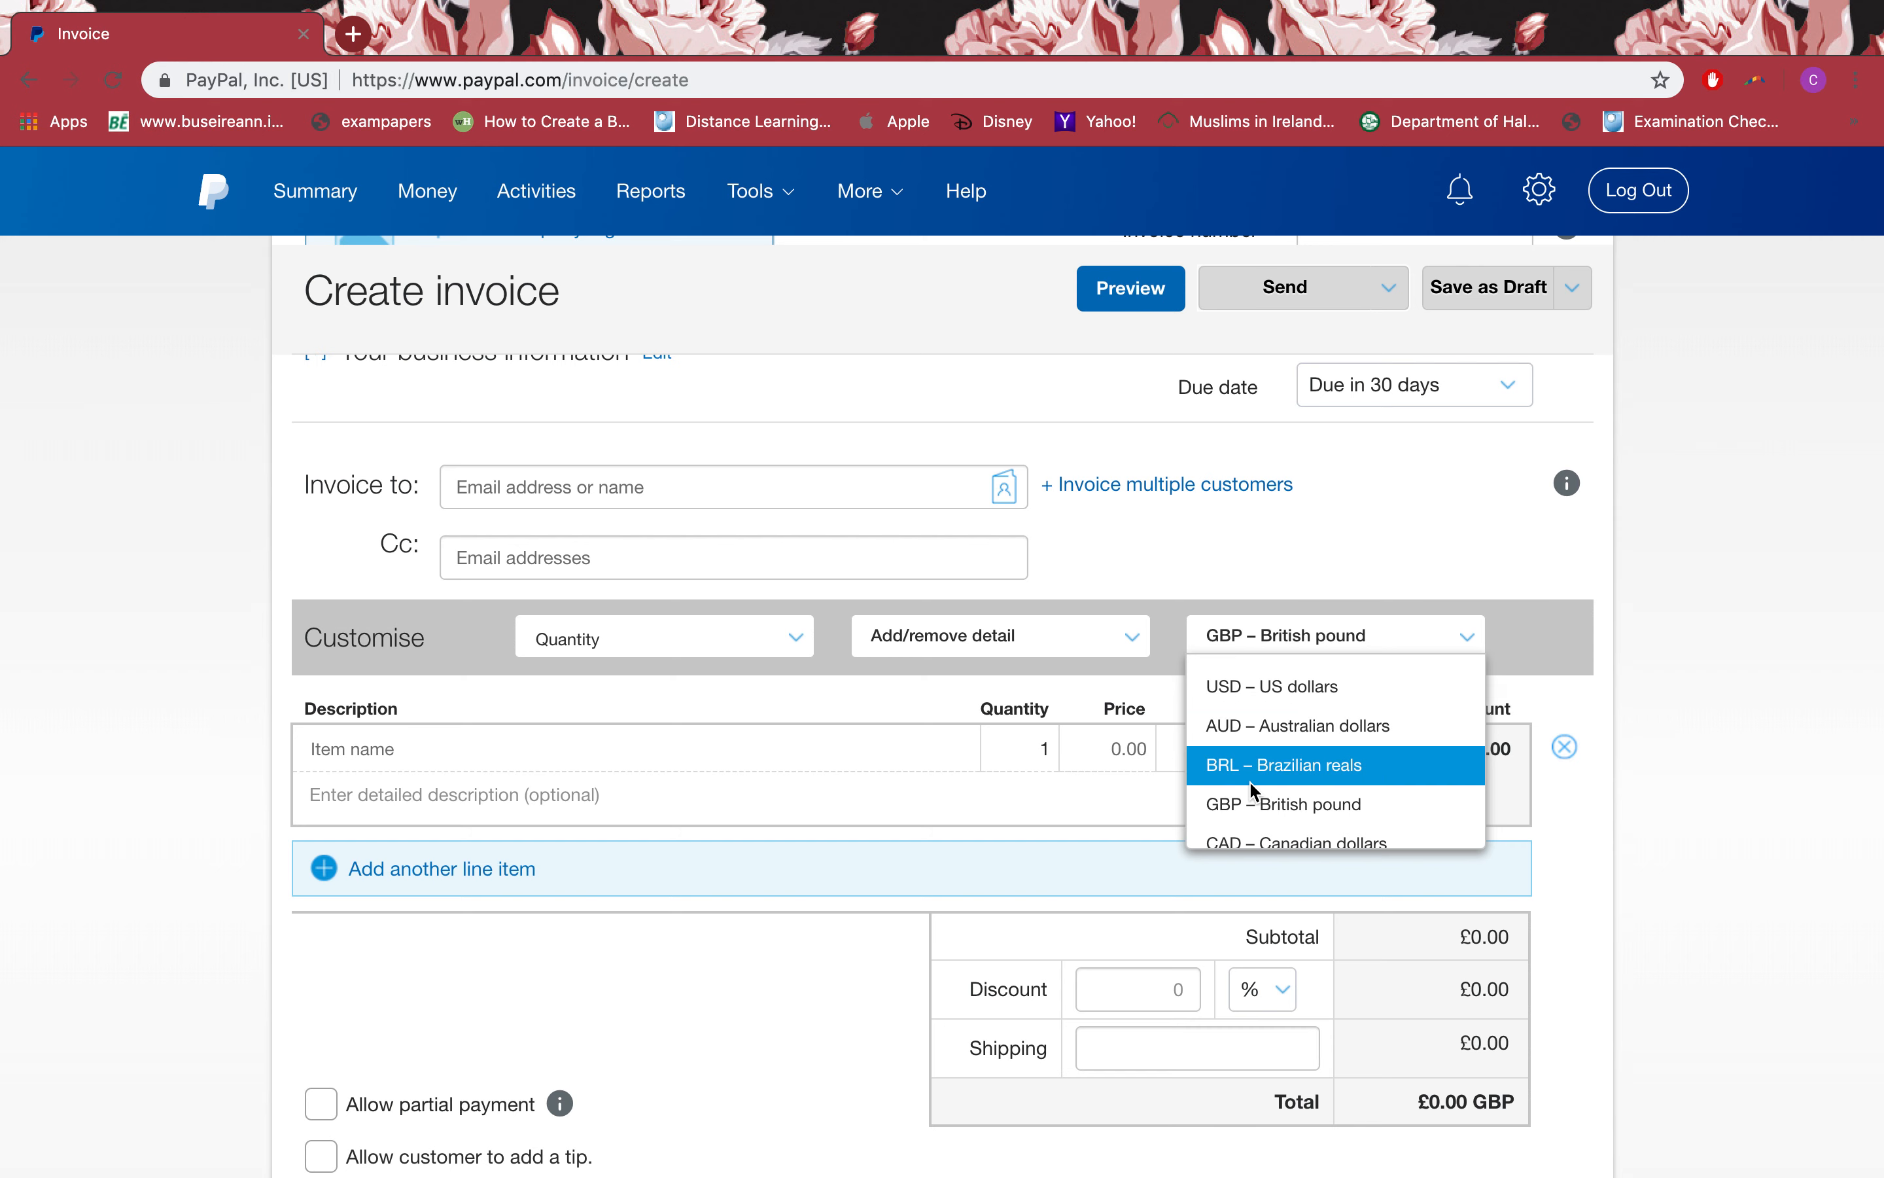
{"action": "scroll", "coordinate": [1340, 768], "scroll_direction": "down", "scroll_amount": 5}
{"action": "left_click", "coordinate": [1166, 694]}
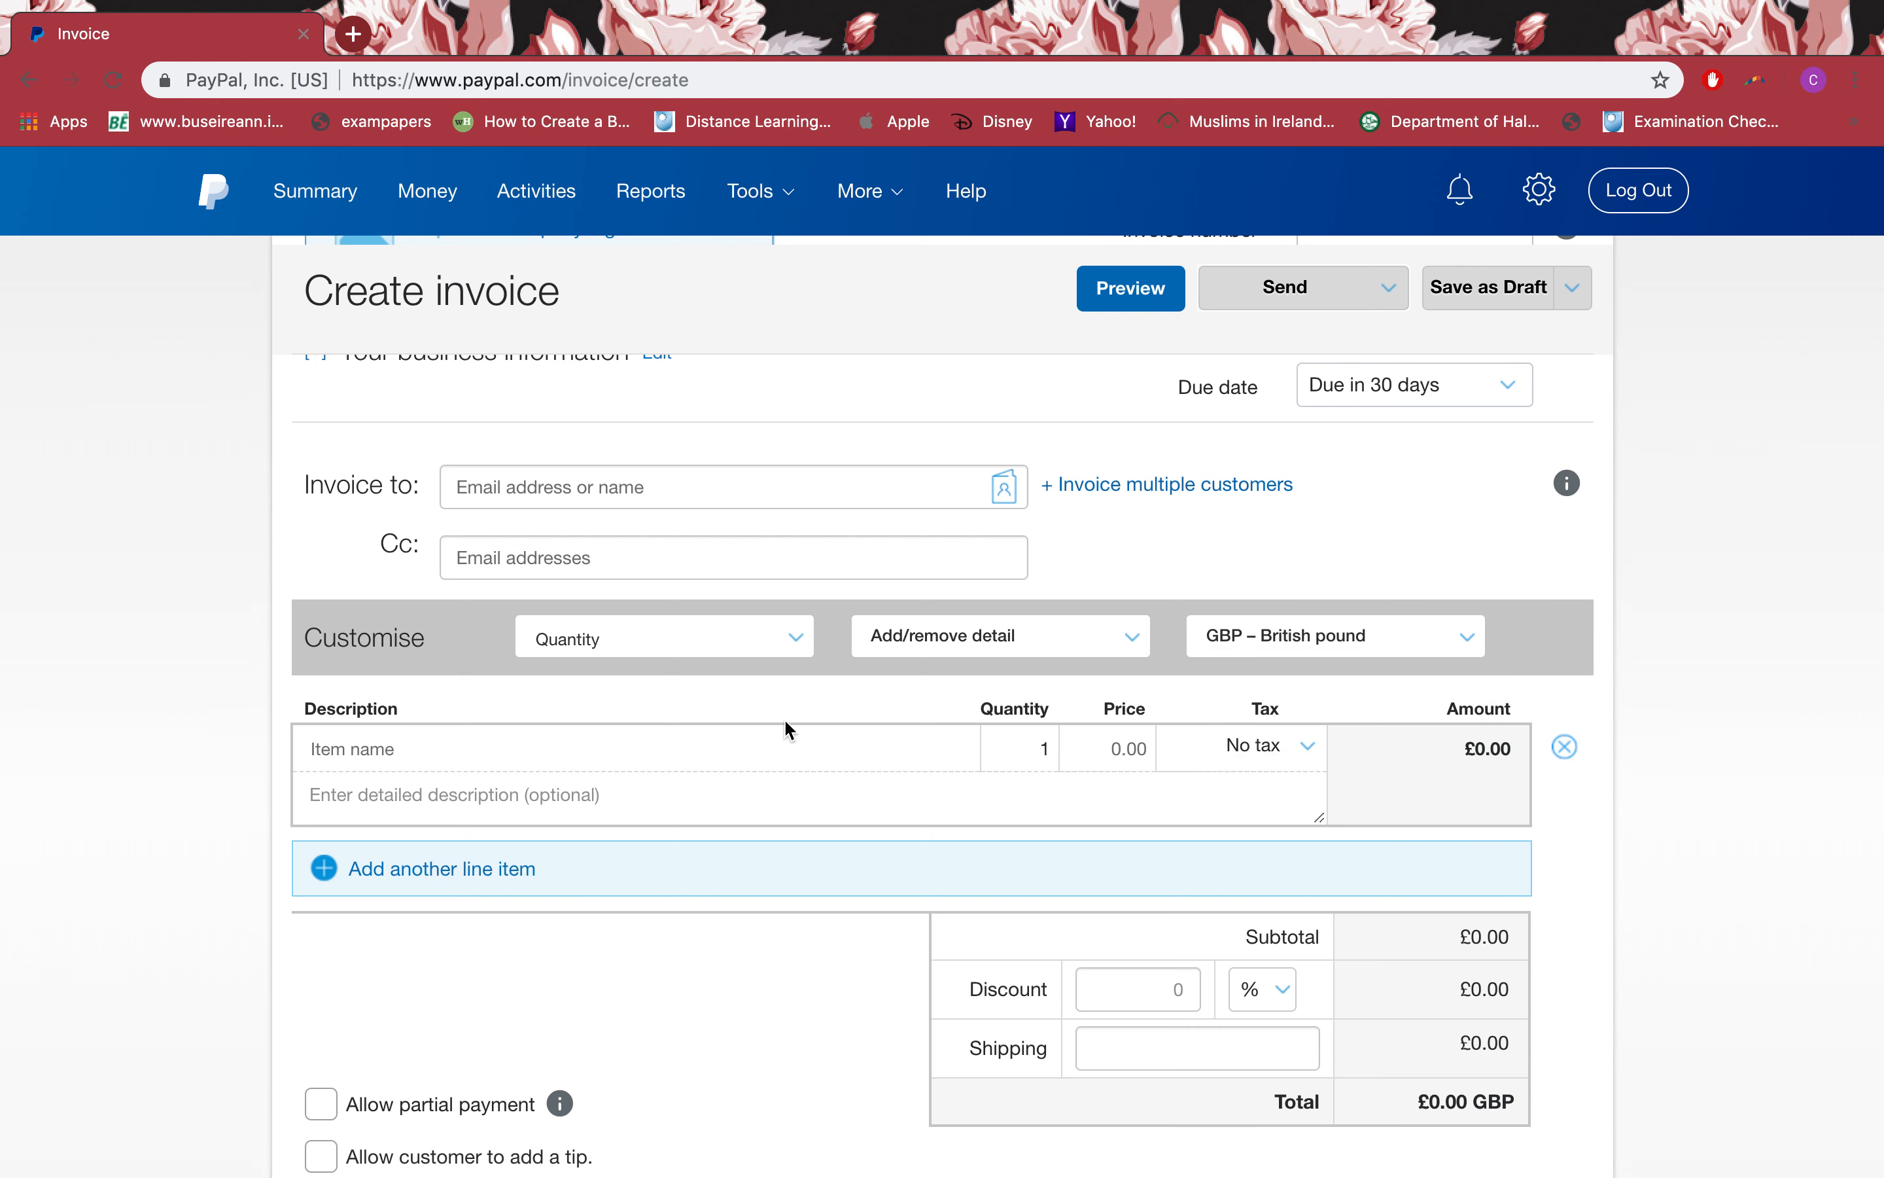
{"action": "left_click", "coordinate": [454, 752]}
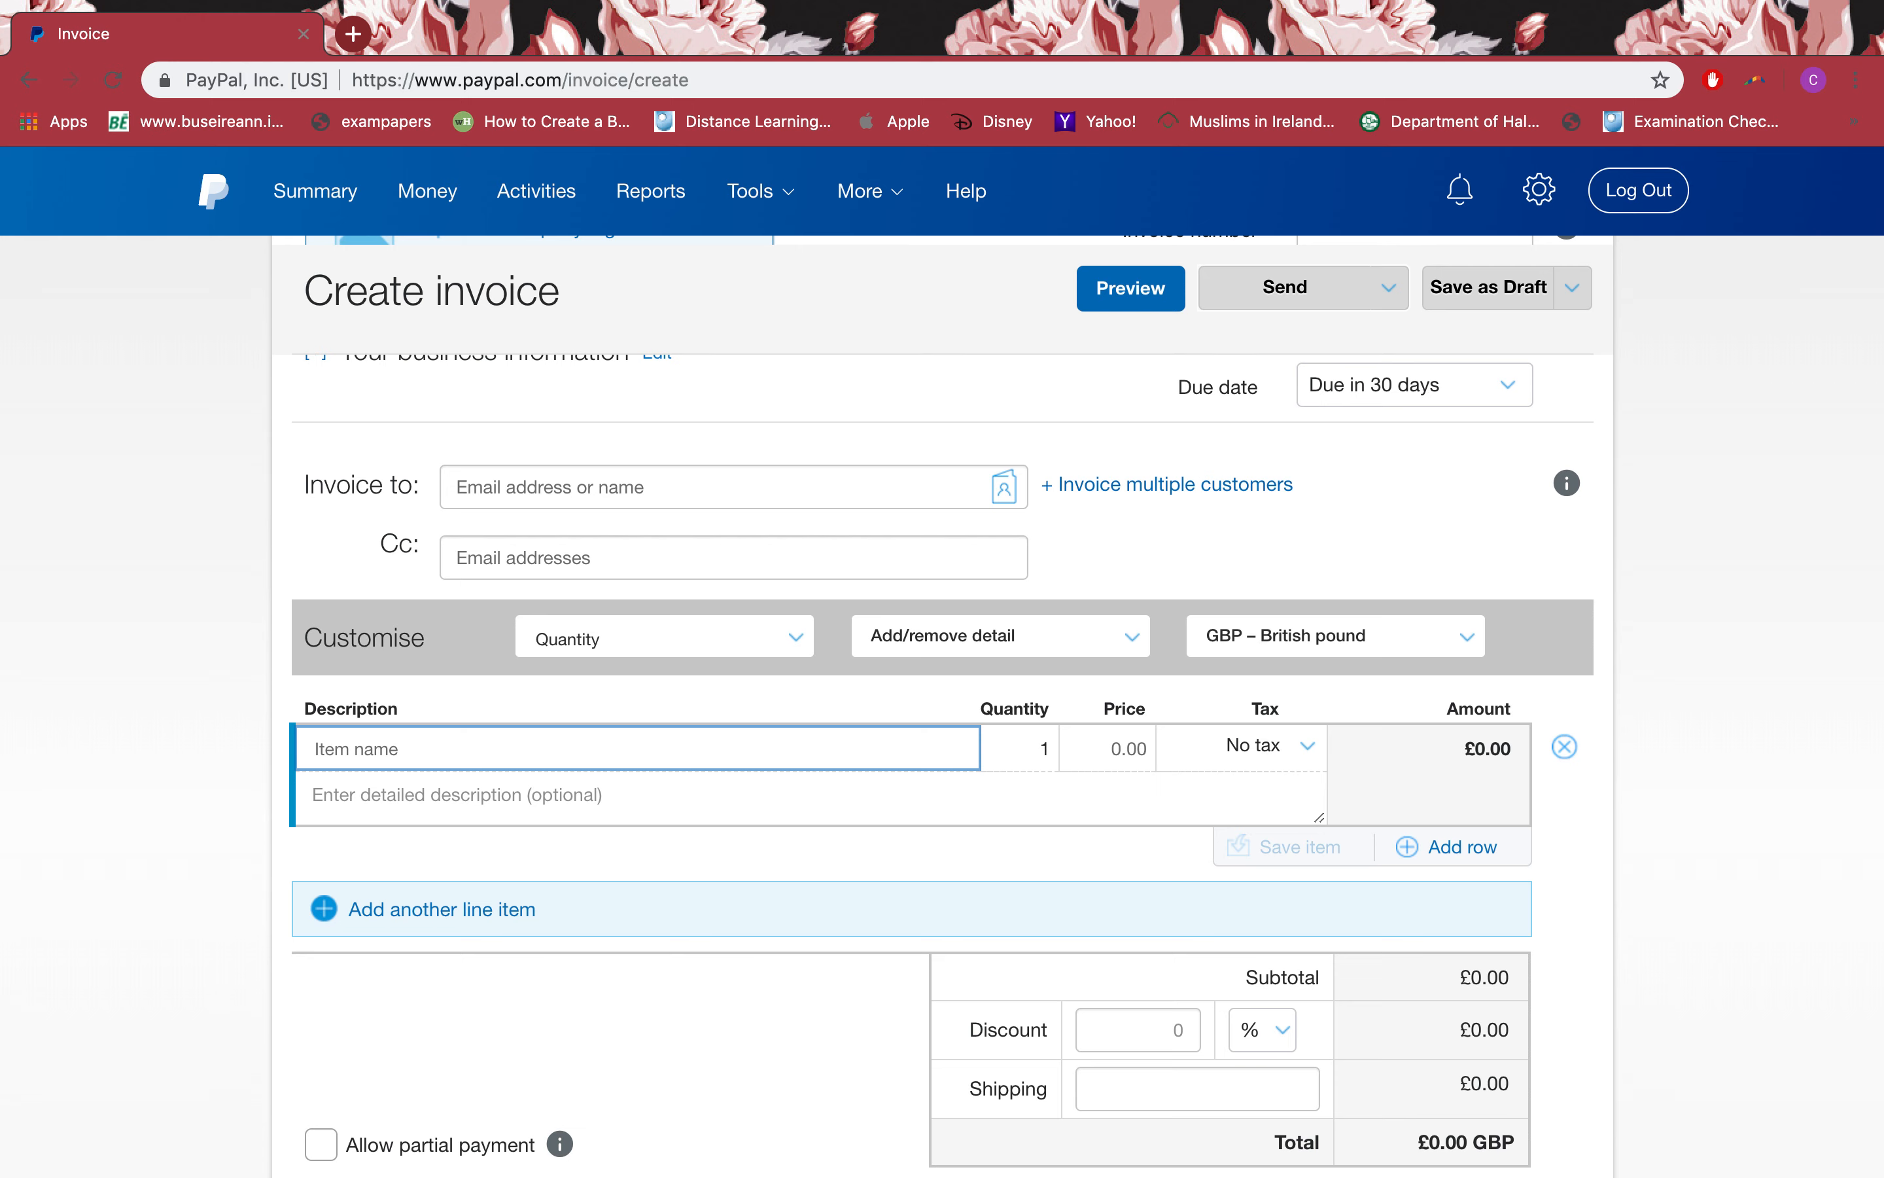
Step: Add a Headphone item priced £2
{"action": "type", "text": "Headphone"}
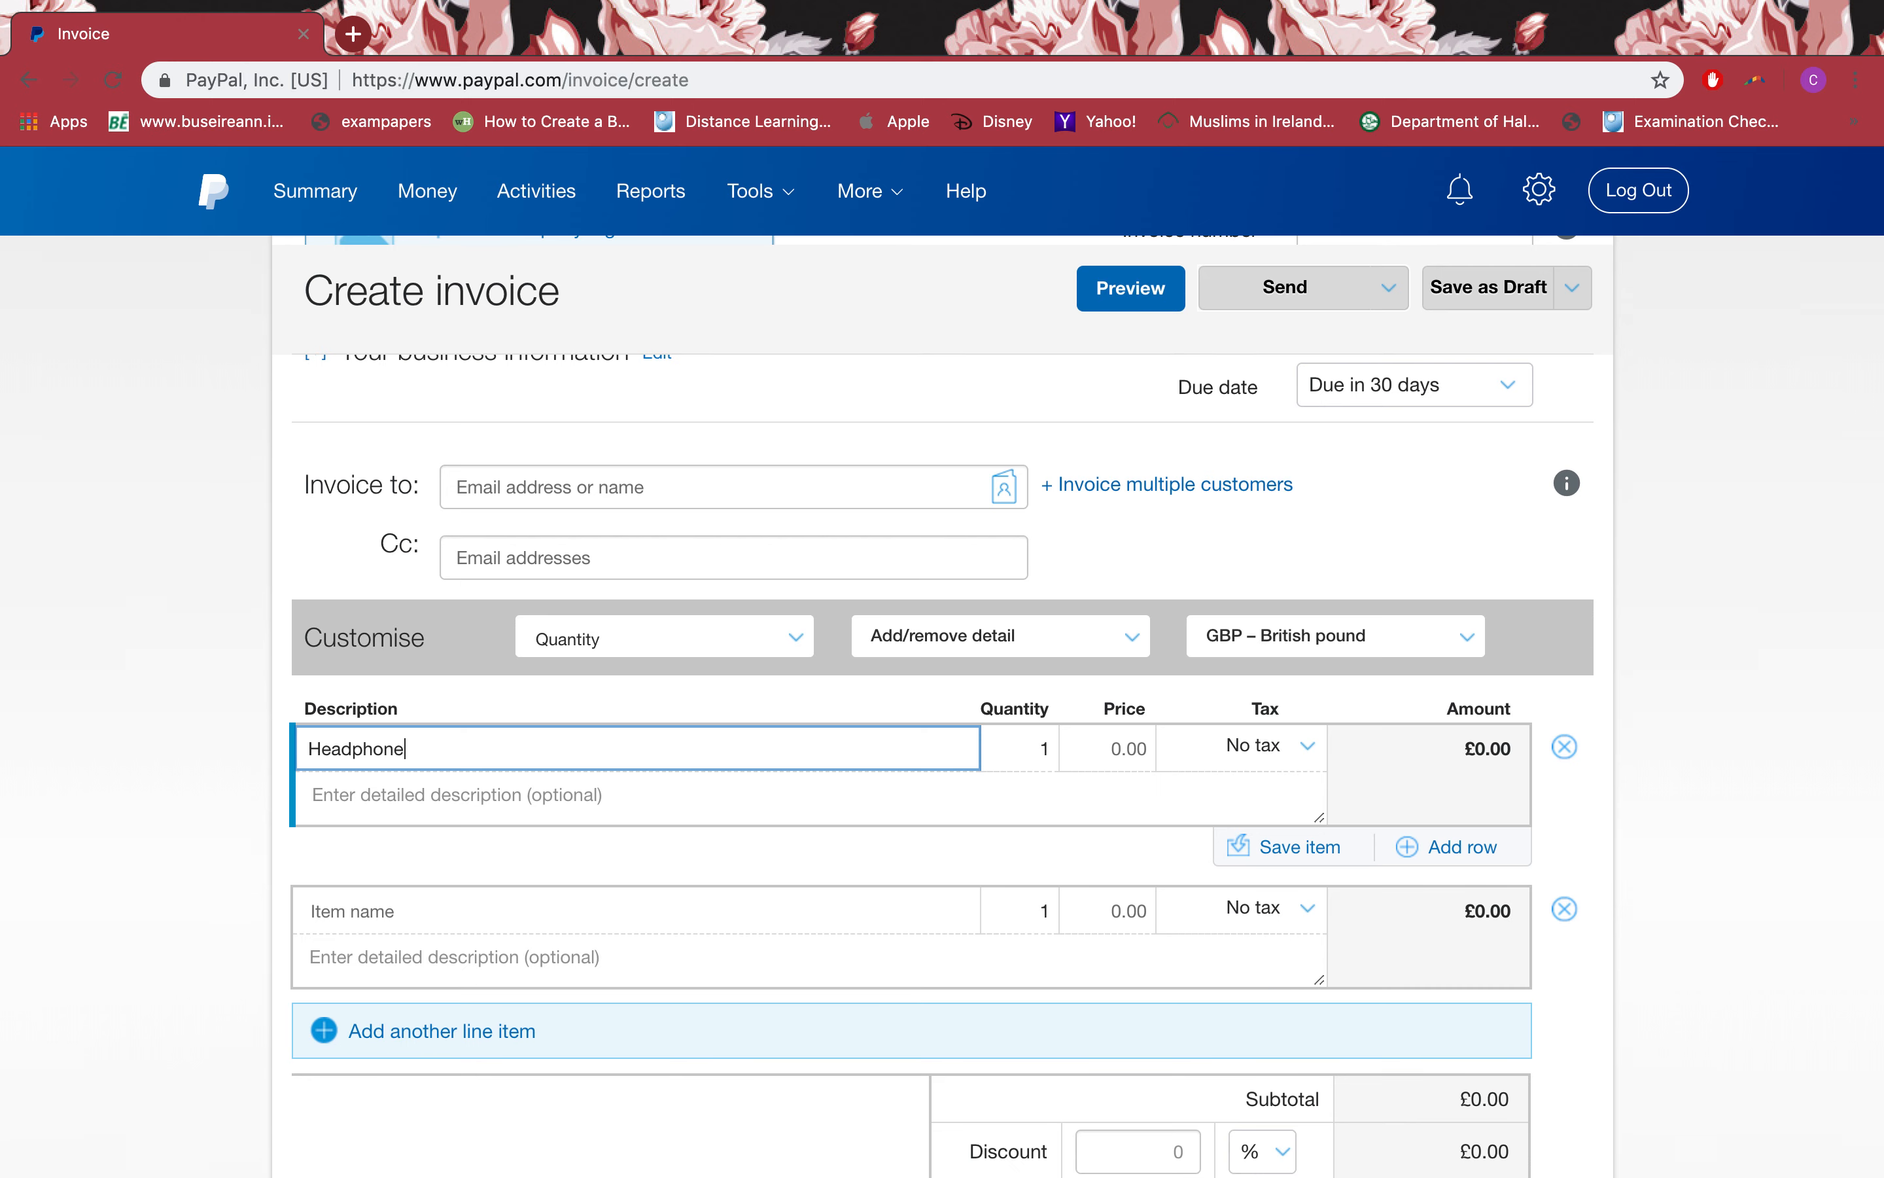
{"action": "left_click", "coordinate": [1032, 760]}
{"action": "left_click", "coordinate": [1117, 758]}
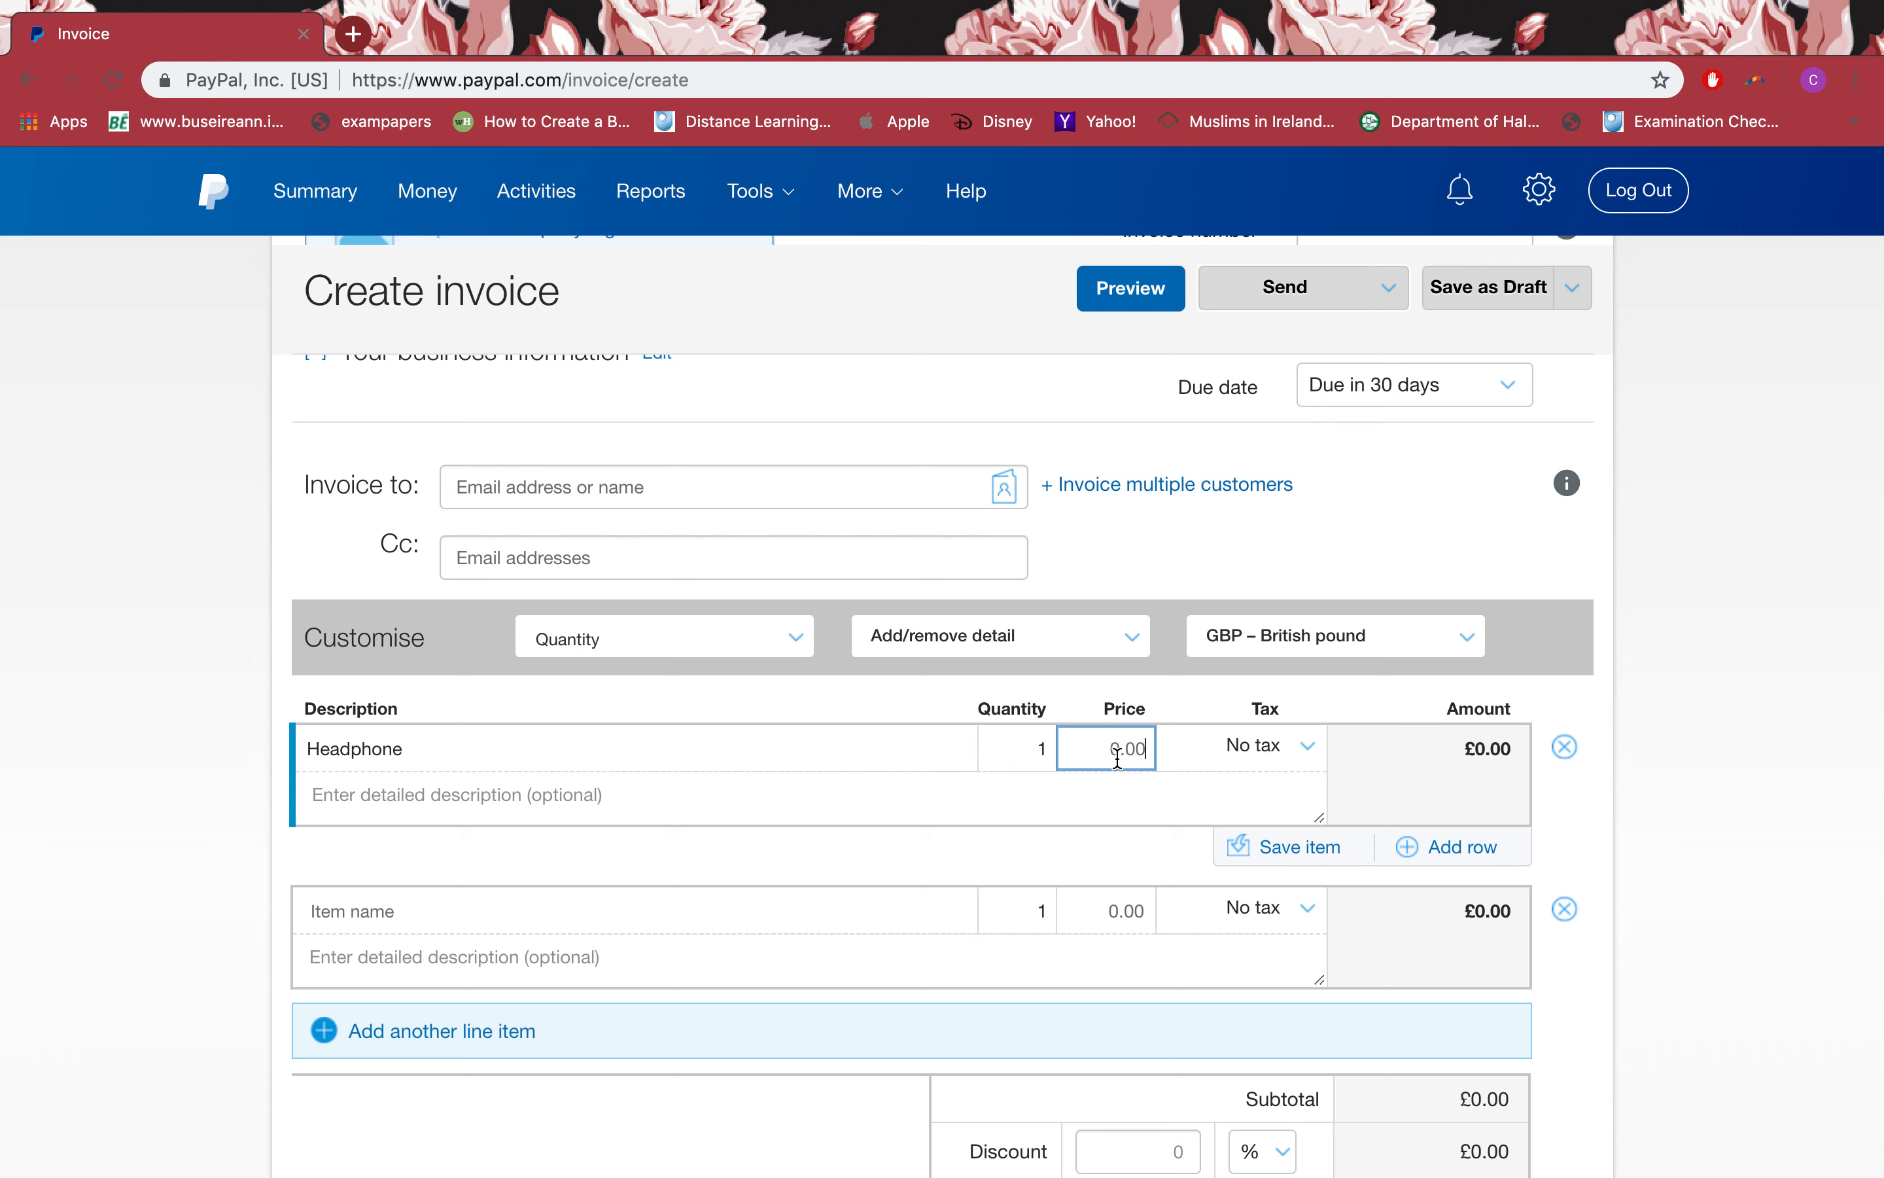
{"action": "type", "text": "2"}
Step: Start a new tax named VAT for the Headphone line
{"action": "left_click", "coordinate": [1248, 754]}
{"action": "left_click", "coordinate": [1200, 874]}
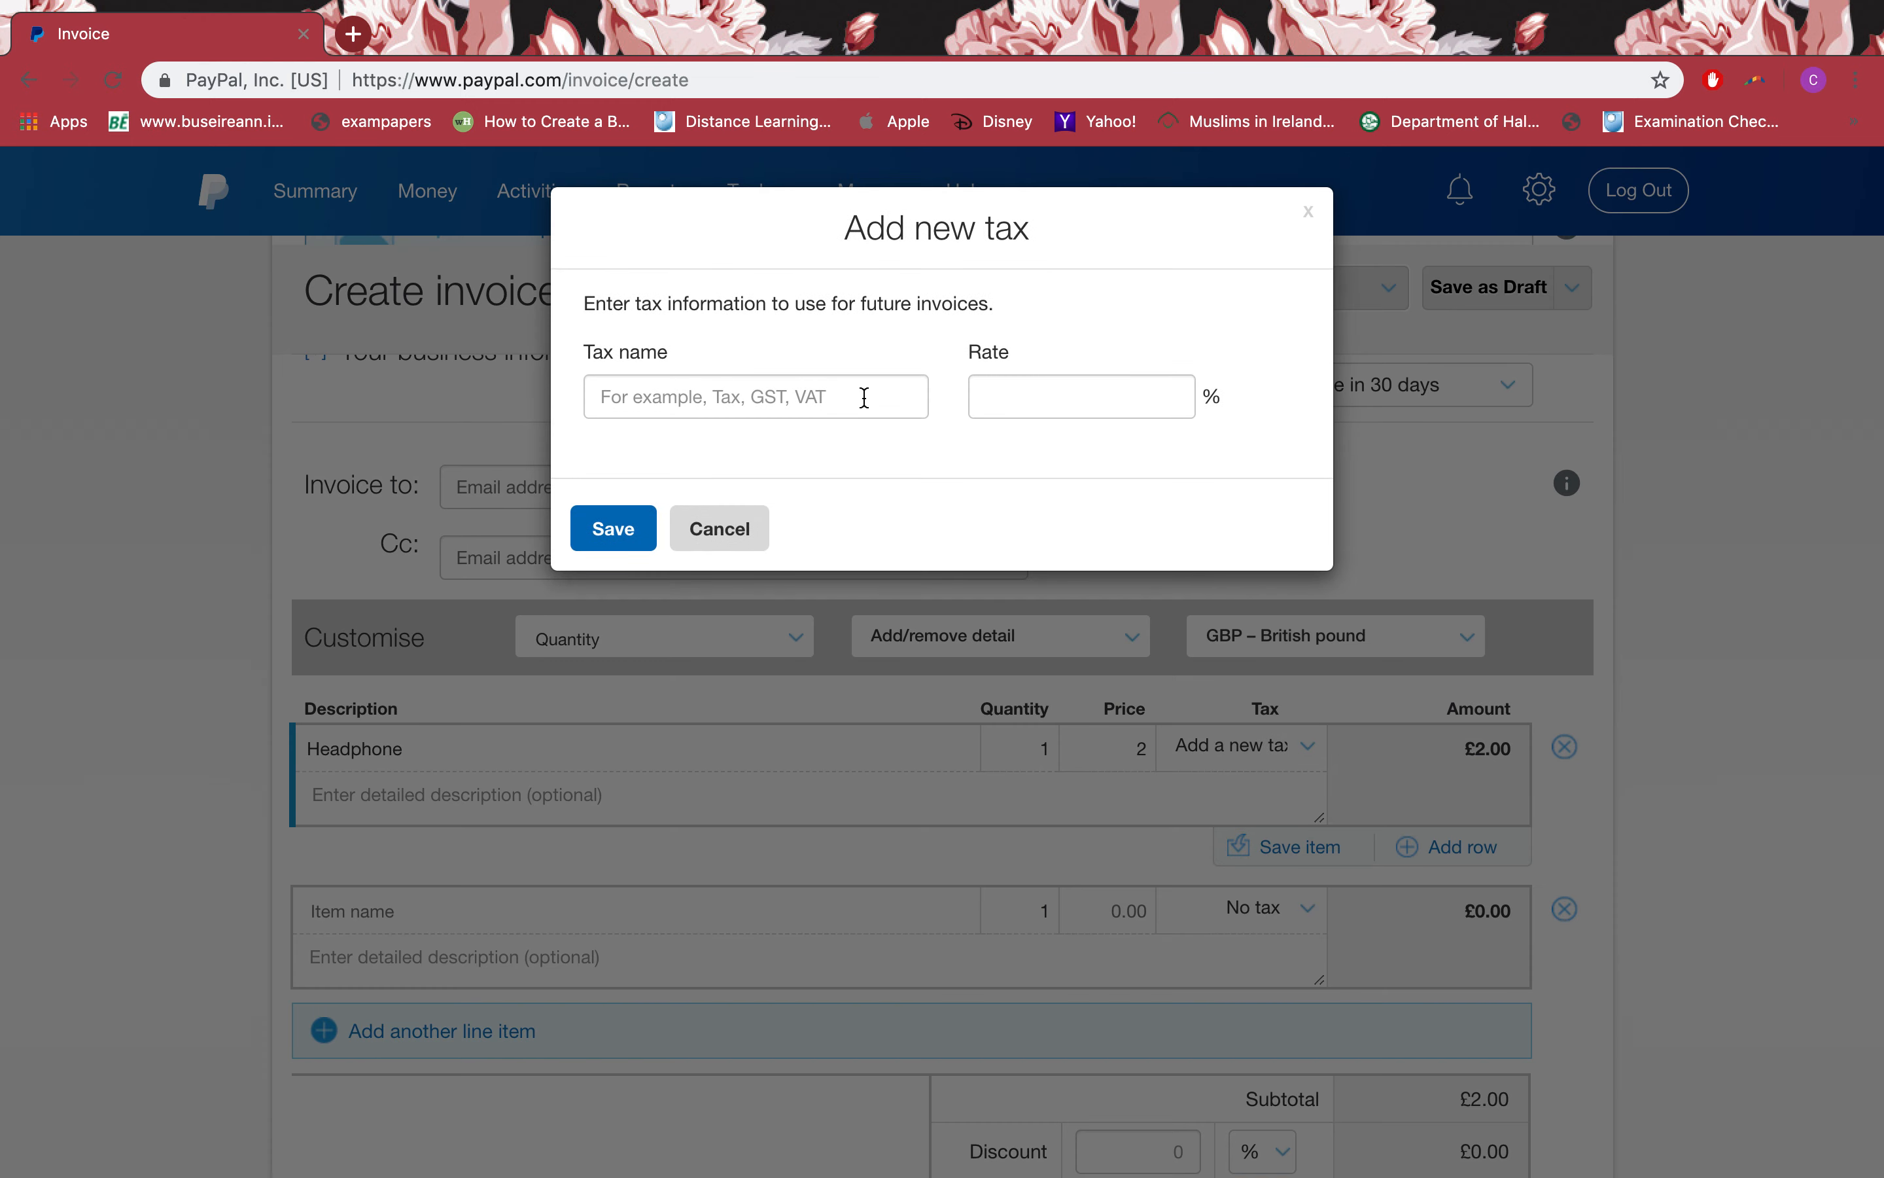
{"action": "left_click", "coordinate": [864, 397]}
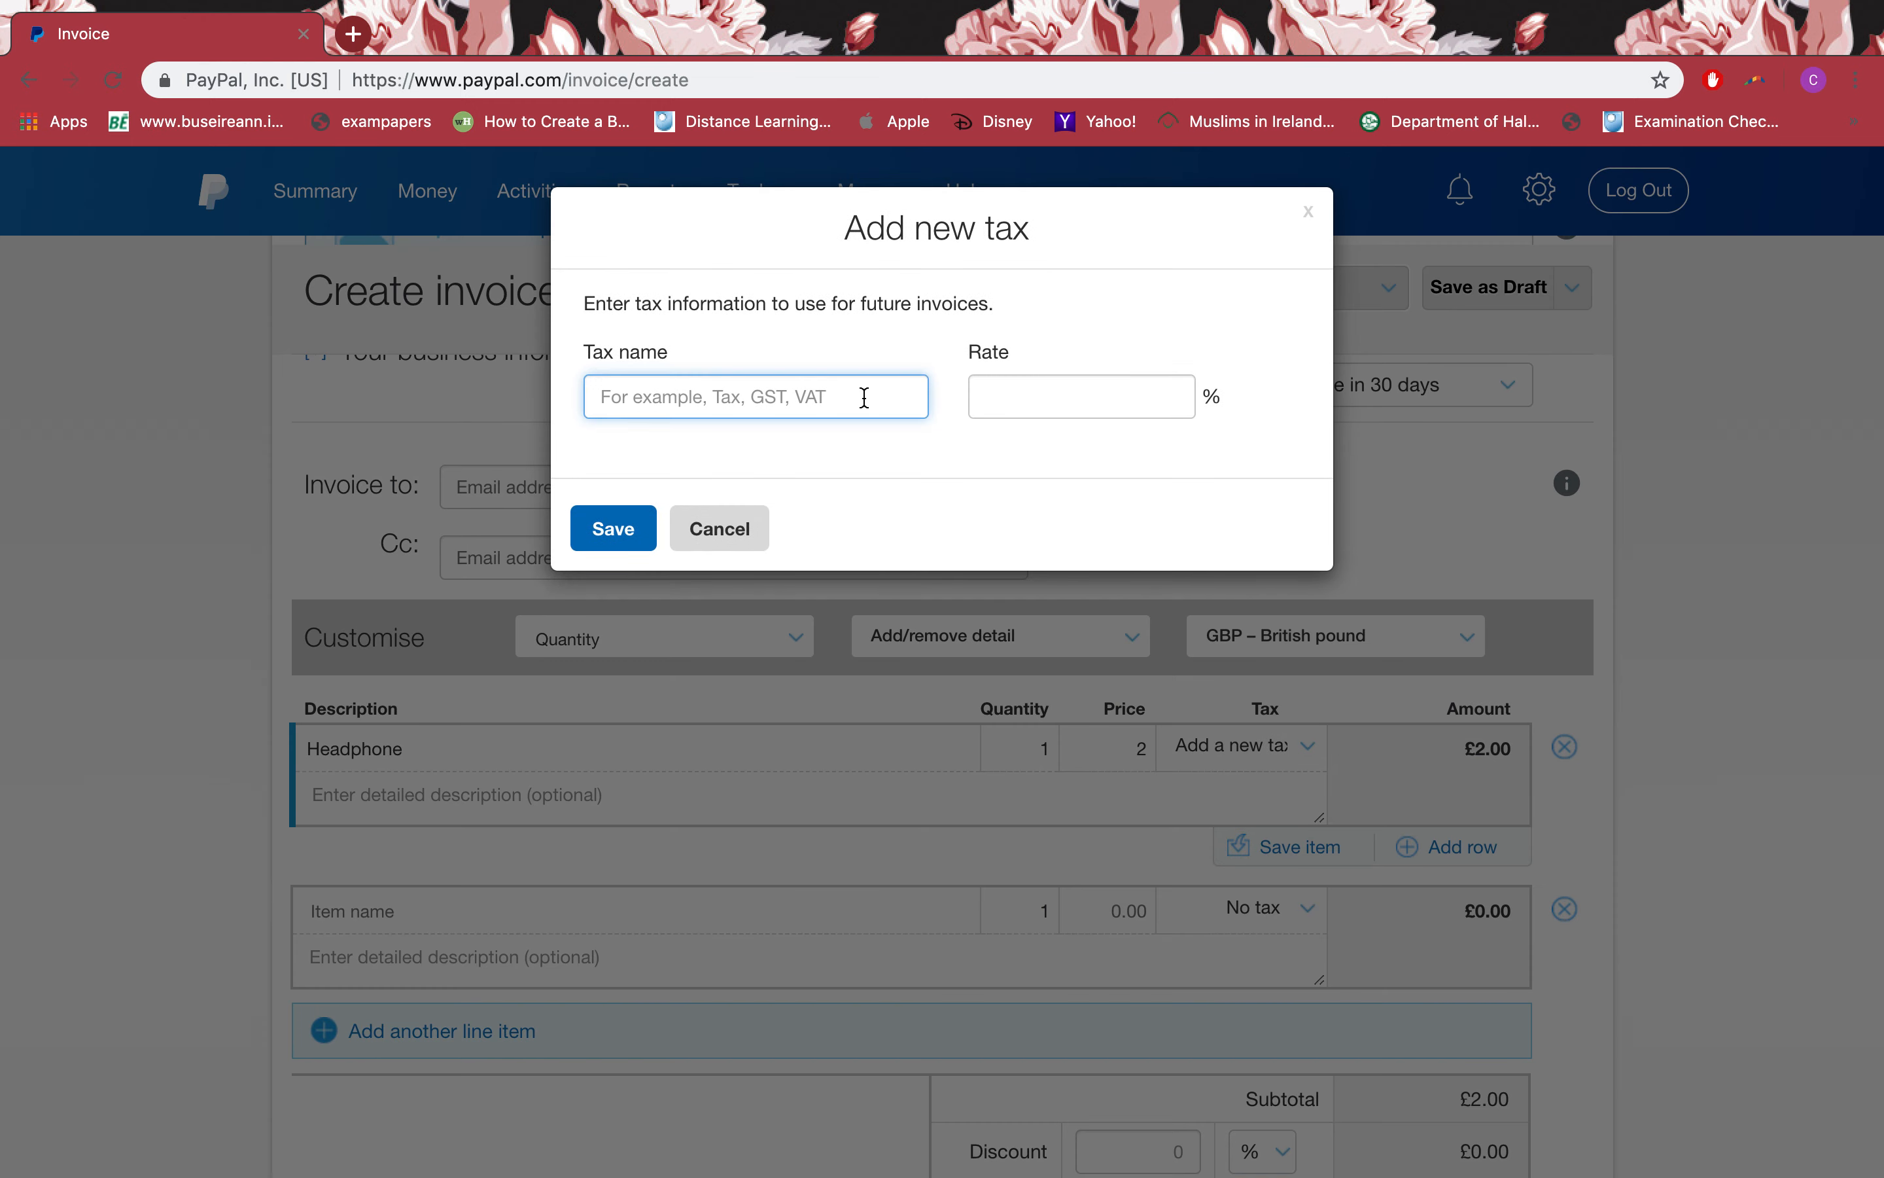
{"action": "type", "text": "va"}
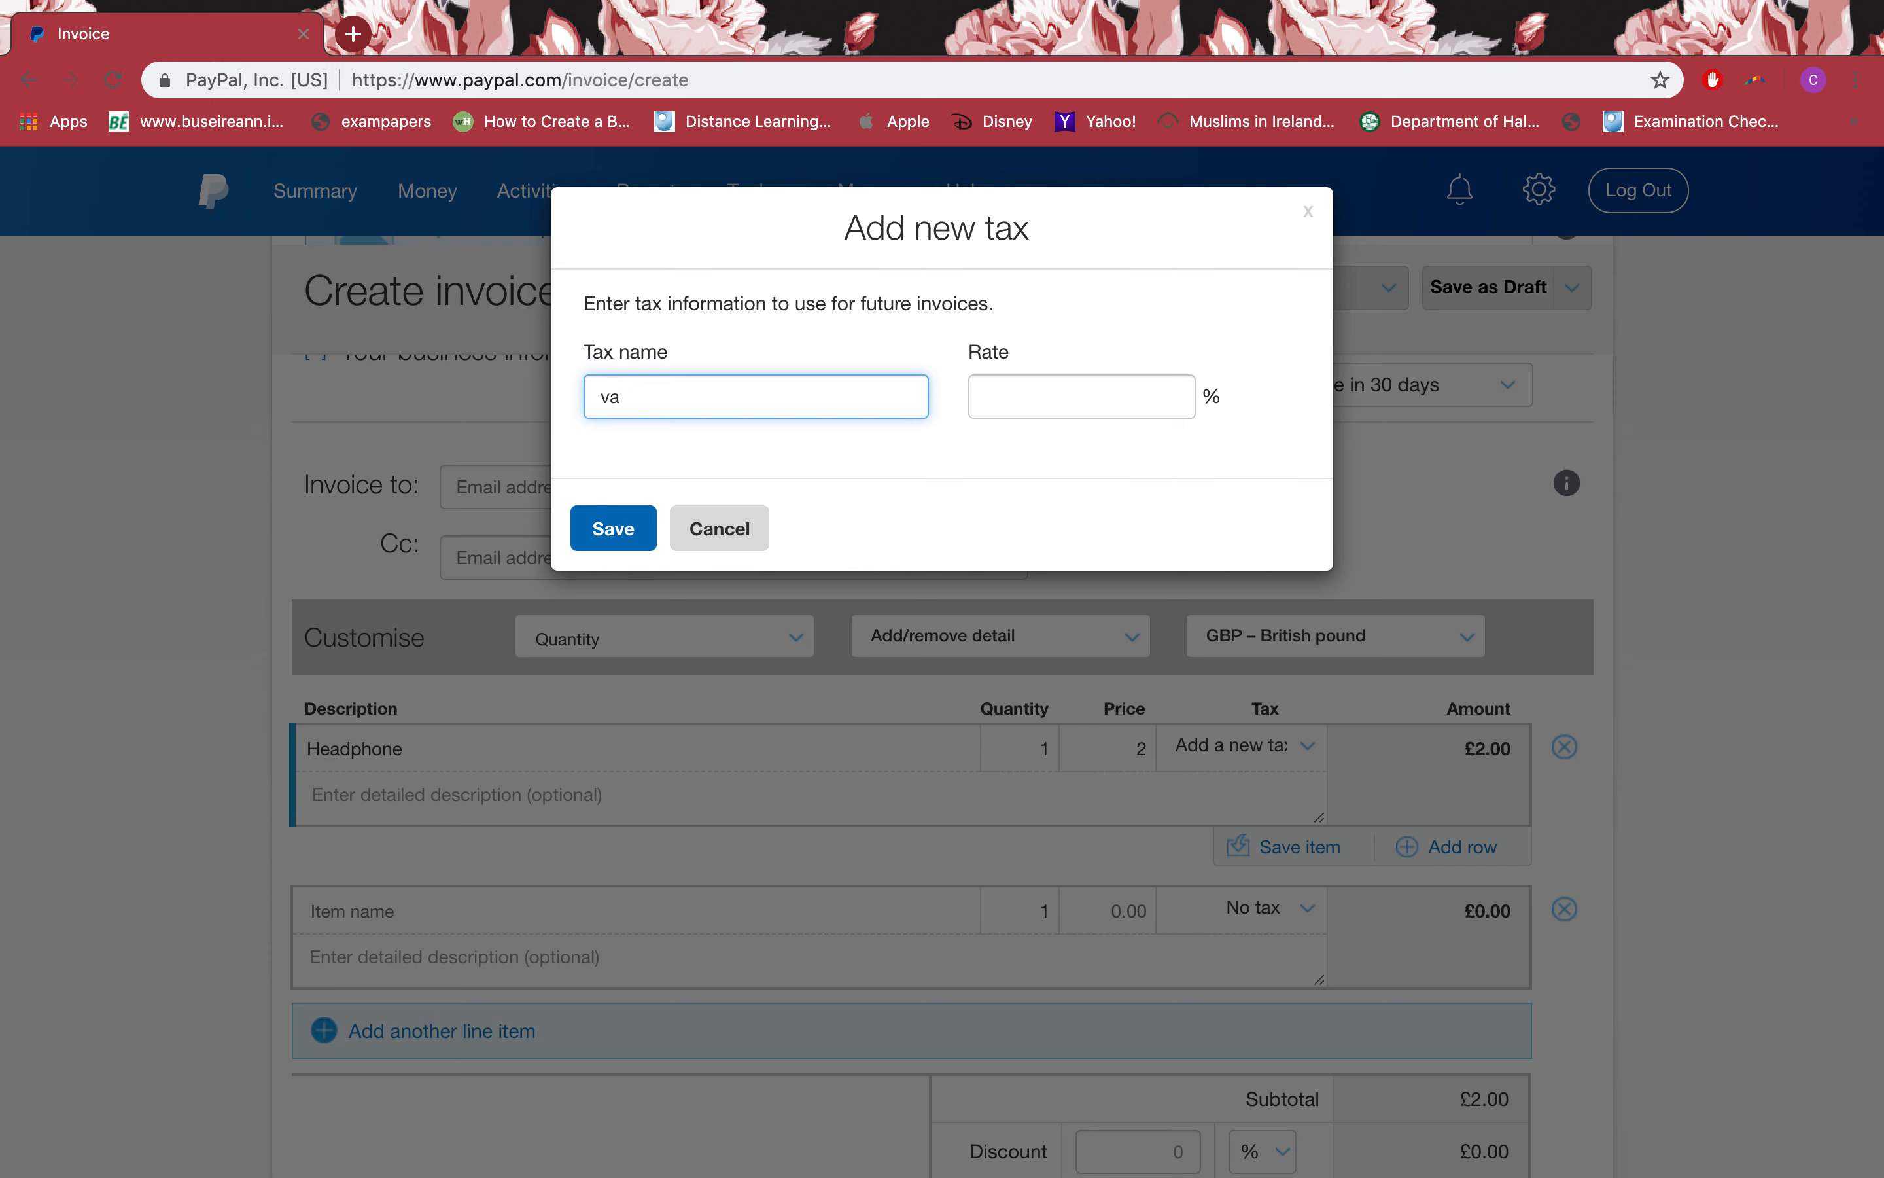
{"action": "key", "text": "BackSpace"}
{"action": "key", "text": "BackSpace"}
{"action": "type", "text": "VAT"}
{"action": "left_click", "coordinate": [1103, 404]}
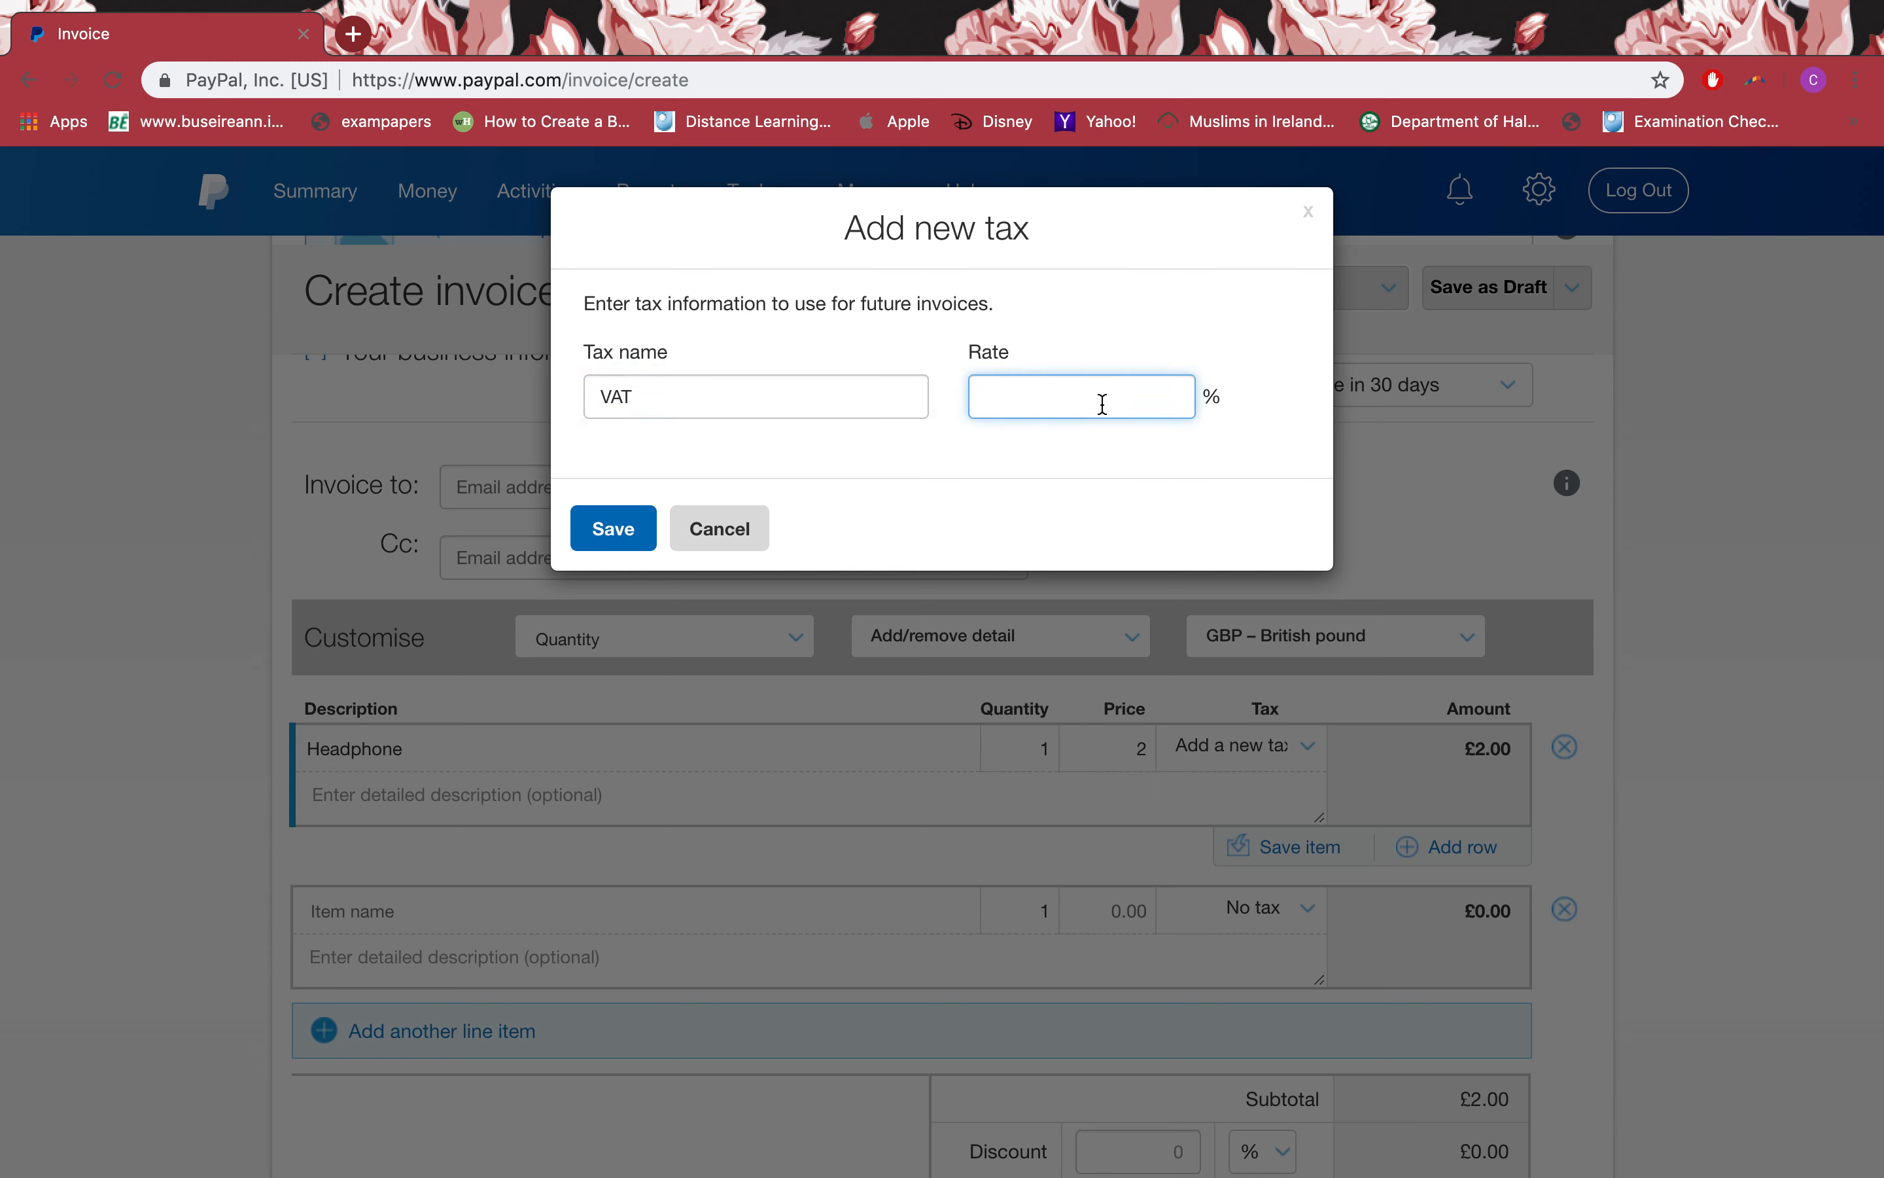
Step: Search 'rate of vat in uk' in a new browser tab
{"action": "left_click", "coordinate": [364, 35]}
{"action": "type", "text": "ra"}
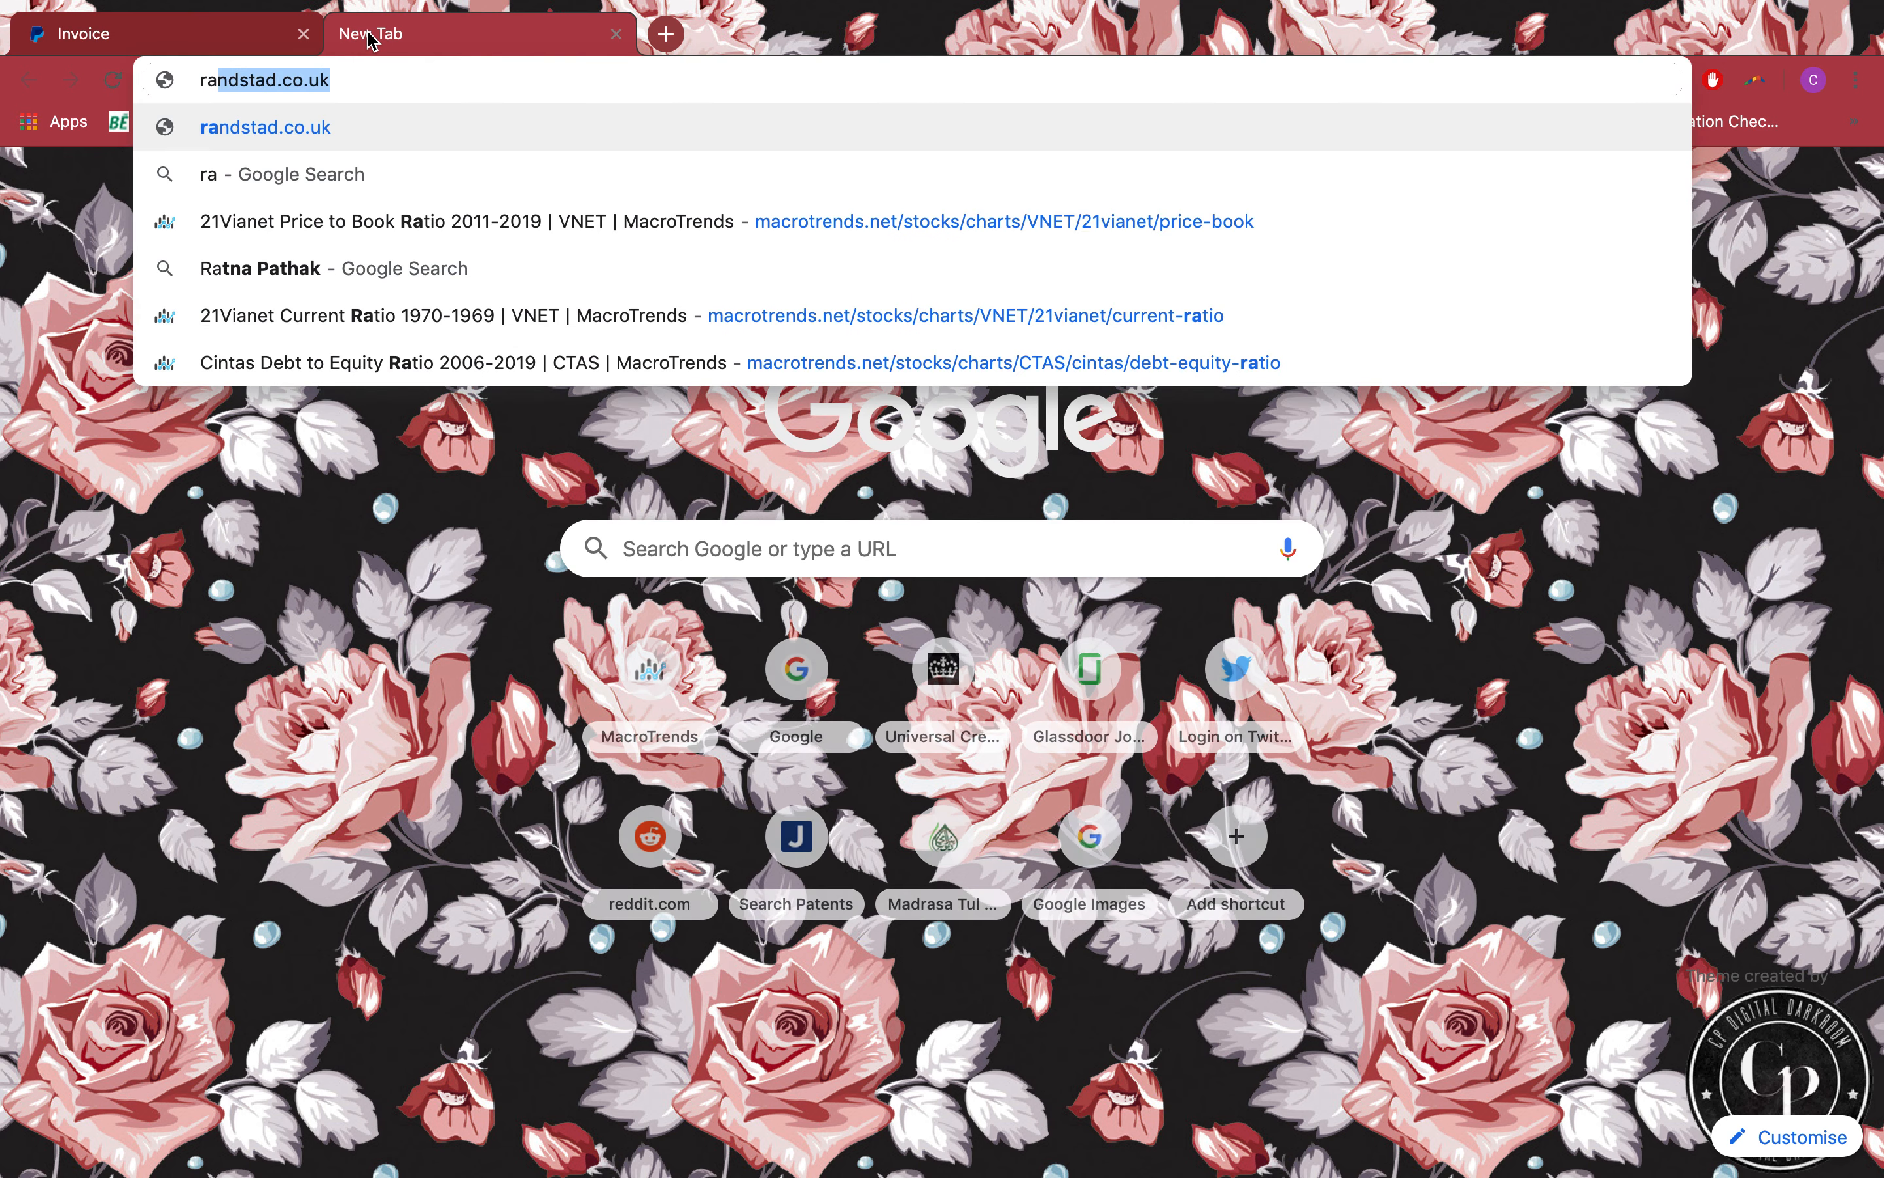
{"action": "type", "text": "te of vat in "}
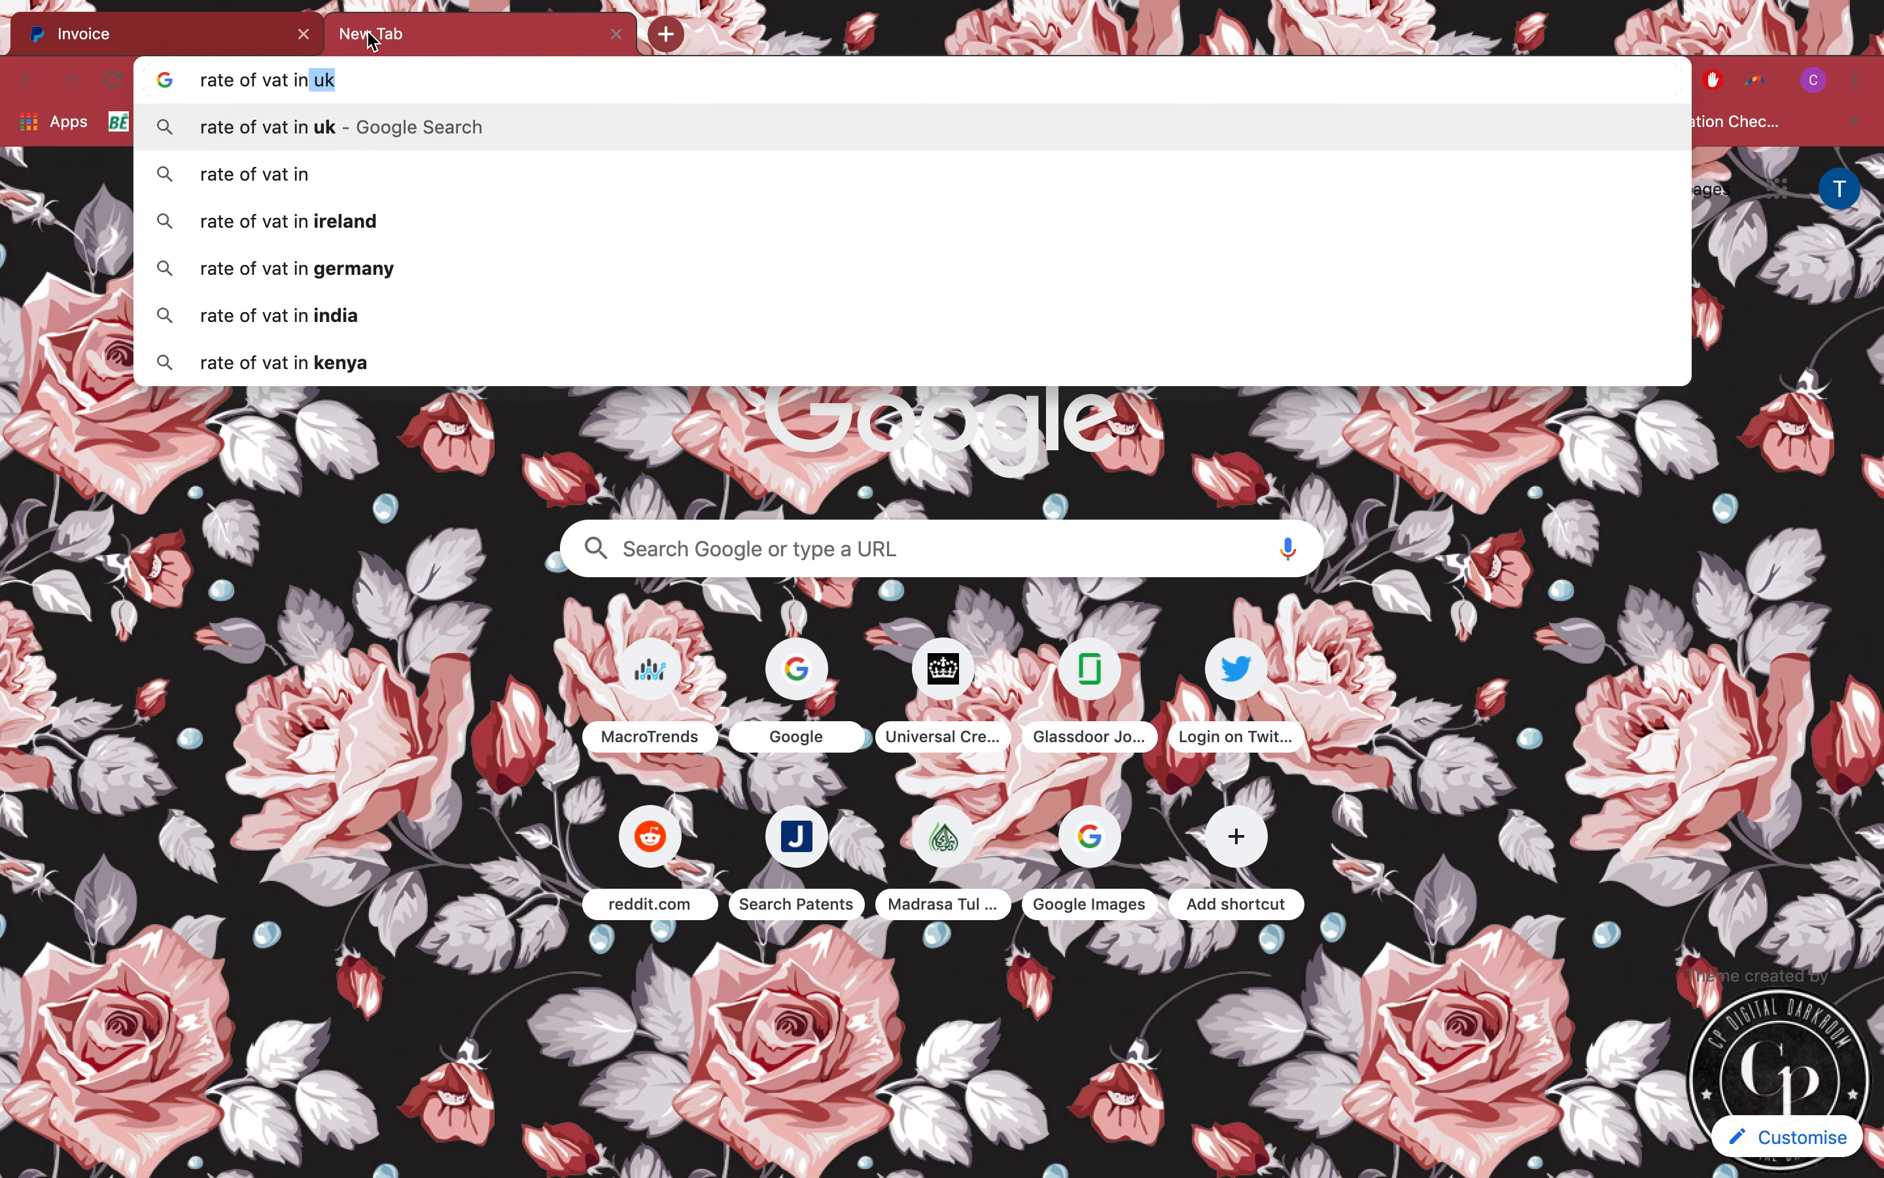
{"action": "type", "text": "uk"}
{"action": "key", "text": "Return"}
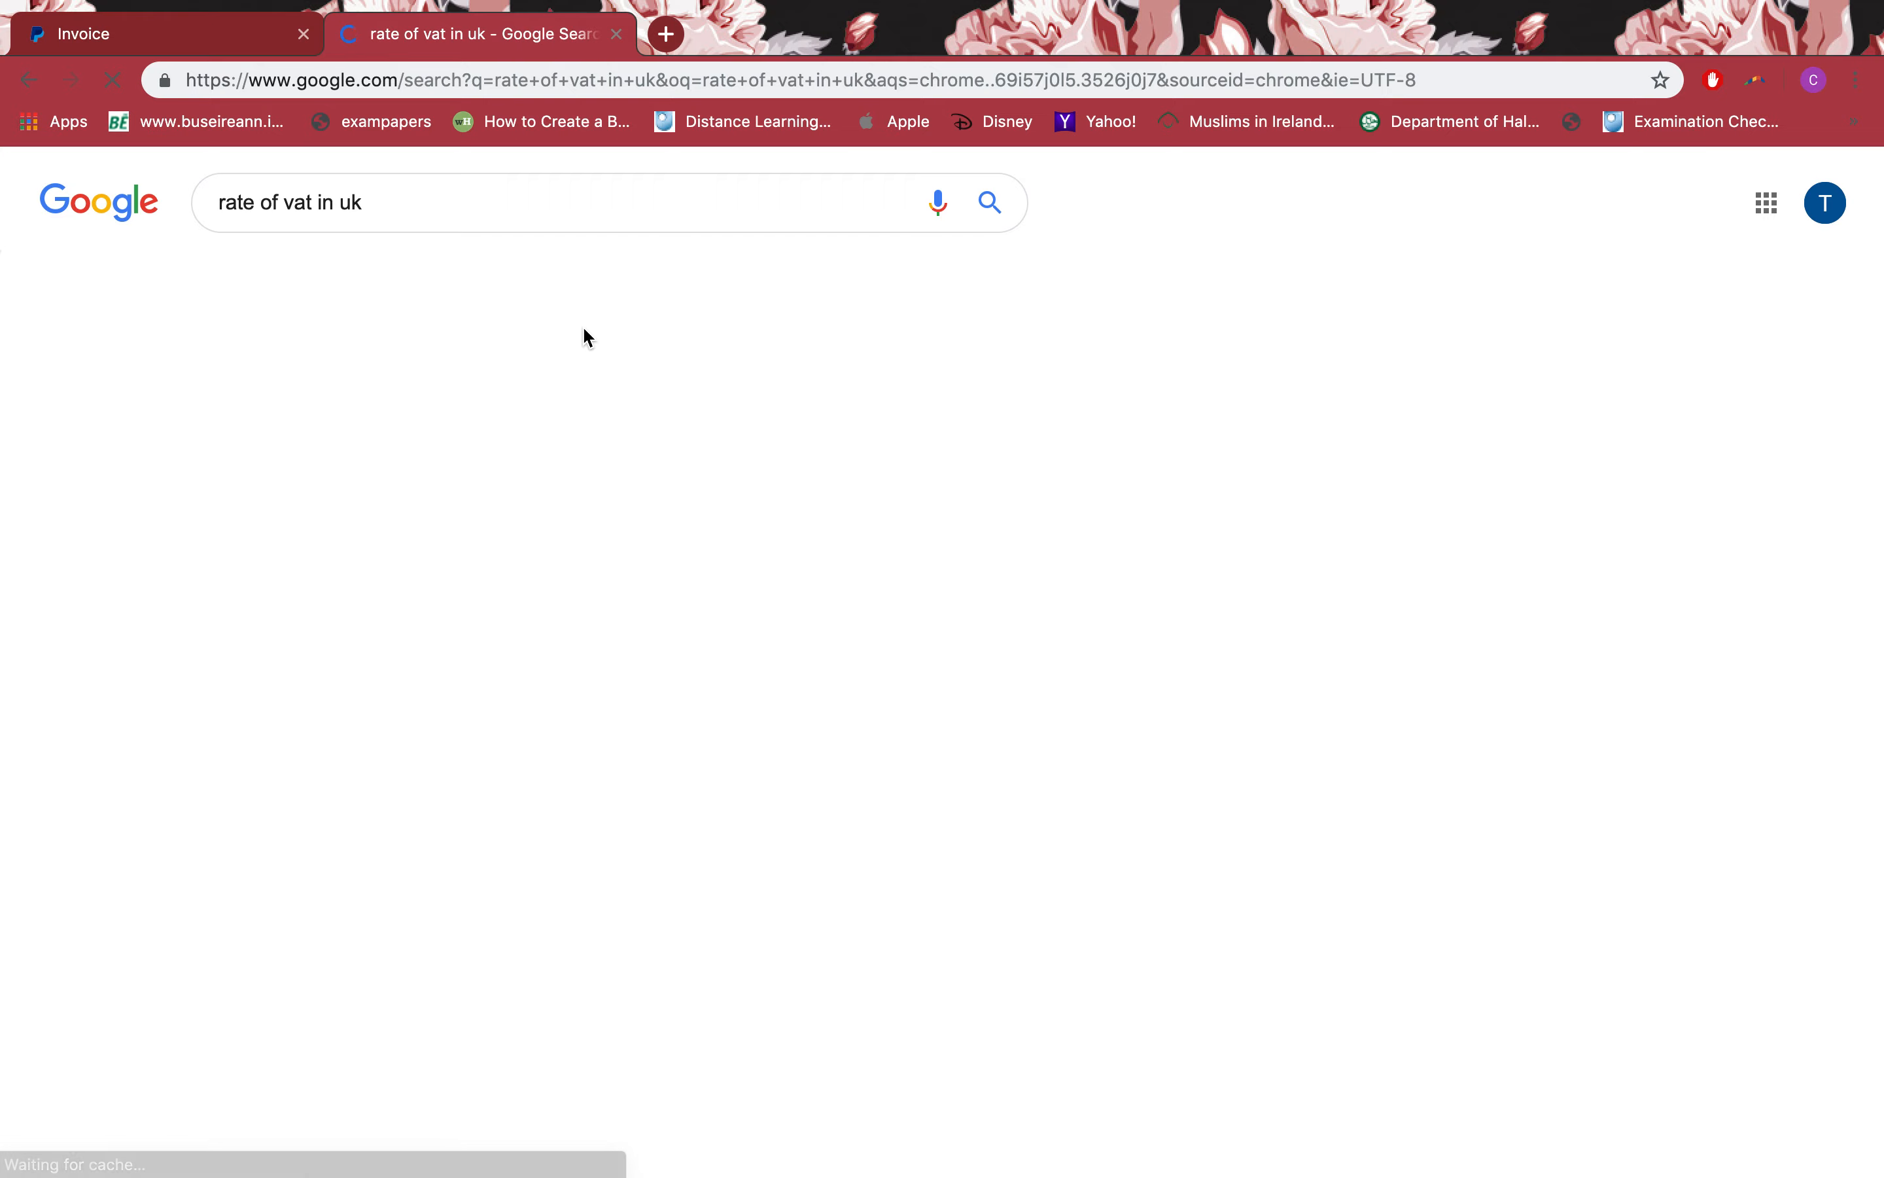
{"action": "left_click", "coordinate": [618, 36]}
Step: Save the new VAT tax at a 20% rate
{"action": "type", "text": "20"}
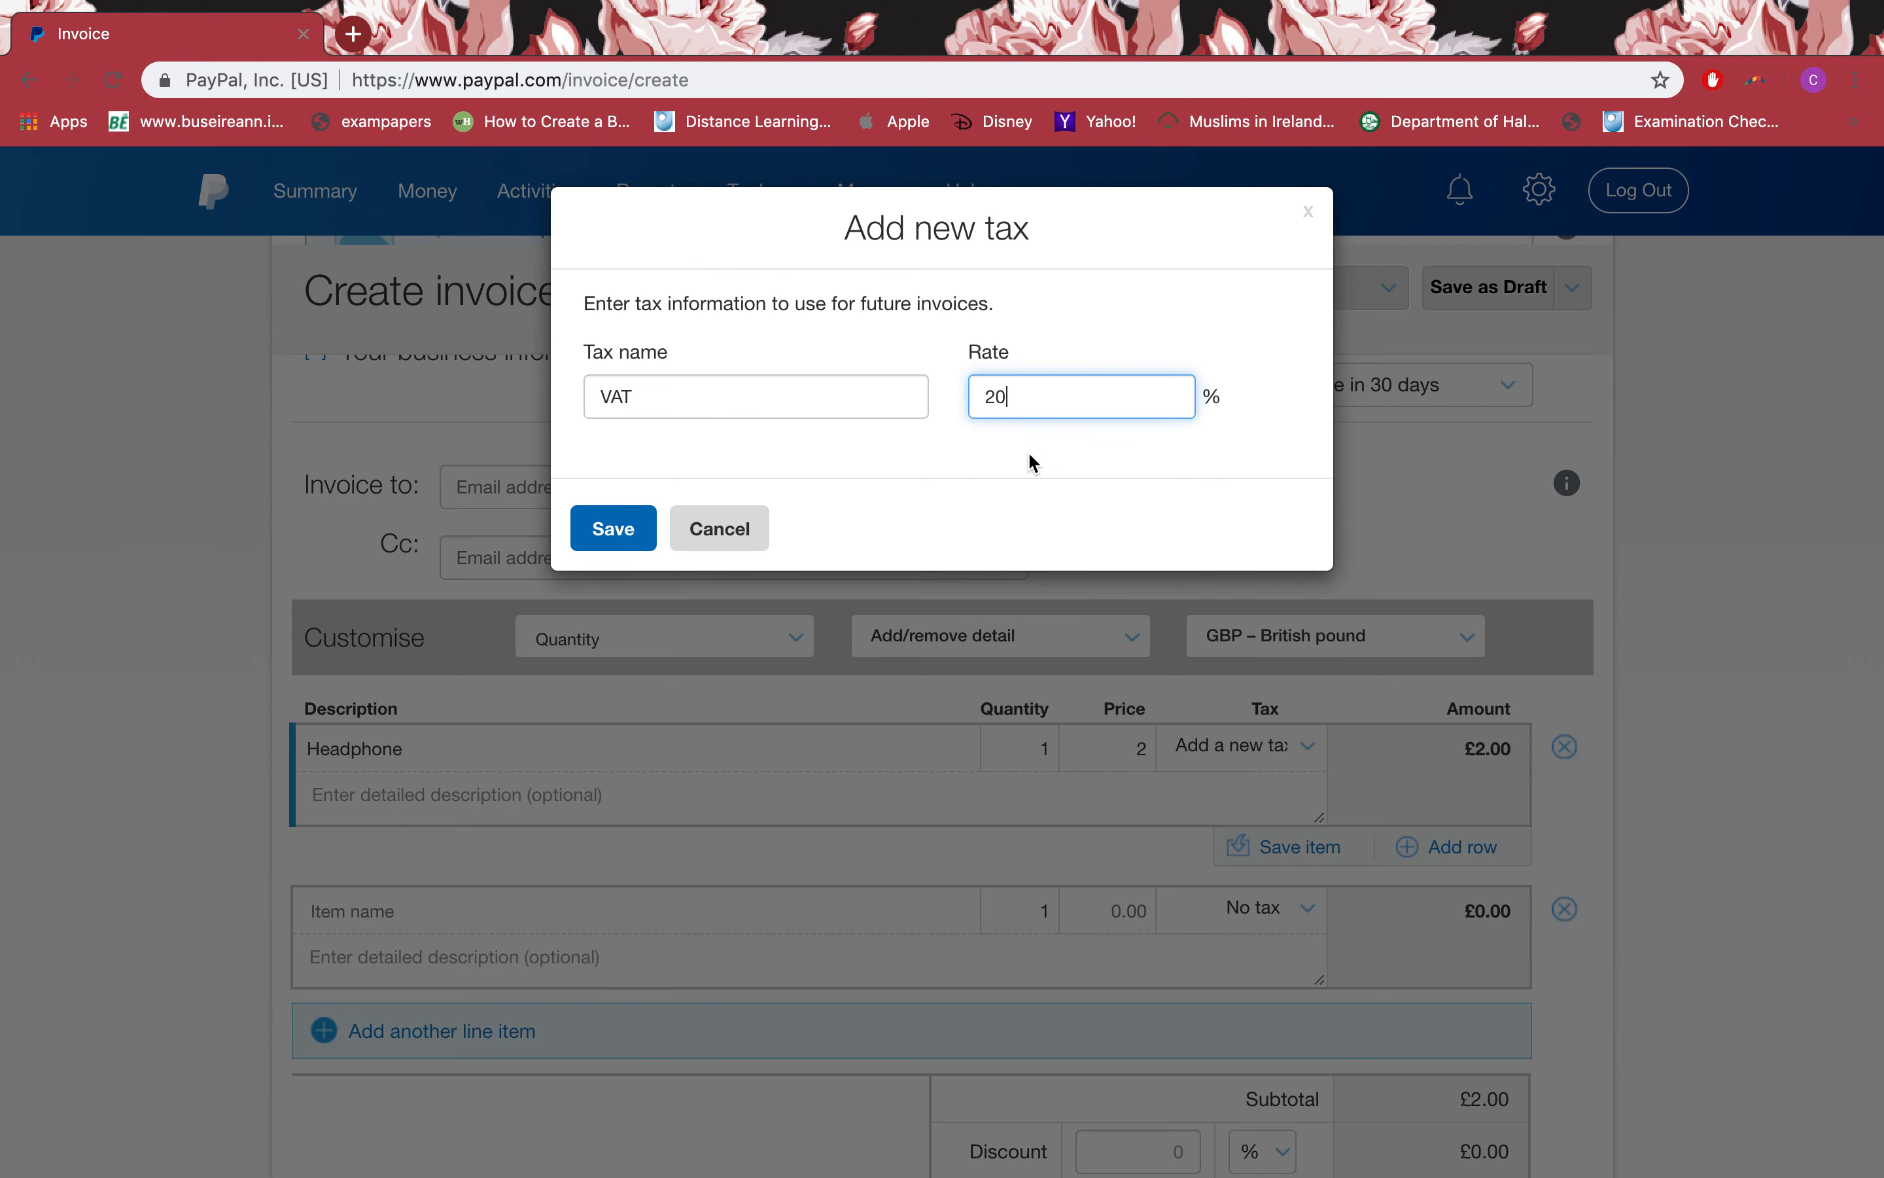
{"action": "left_click", "coordinate": [631, 536]}
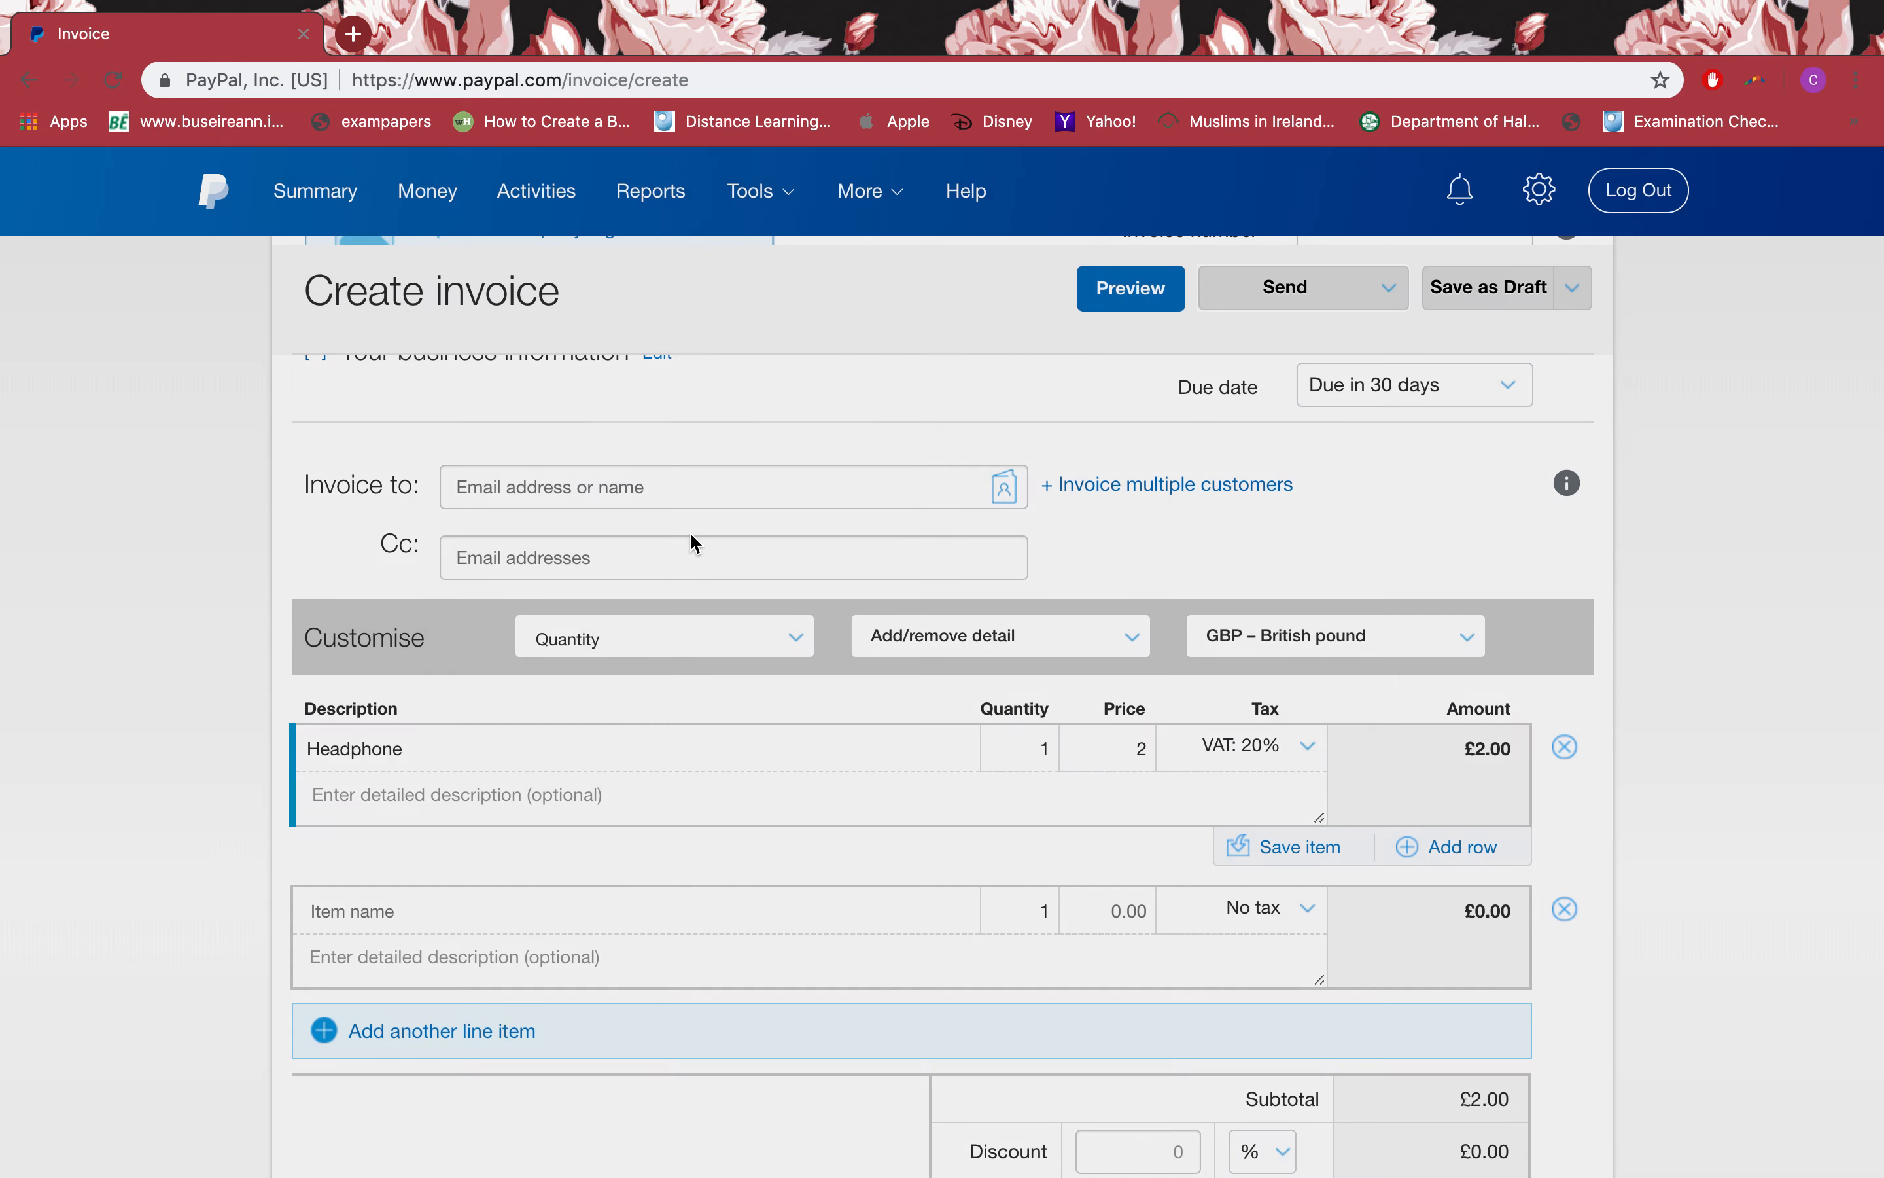
{"action": "left_click", "coordinate": [1232, 795]}
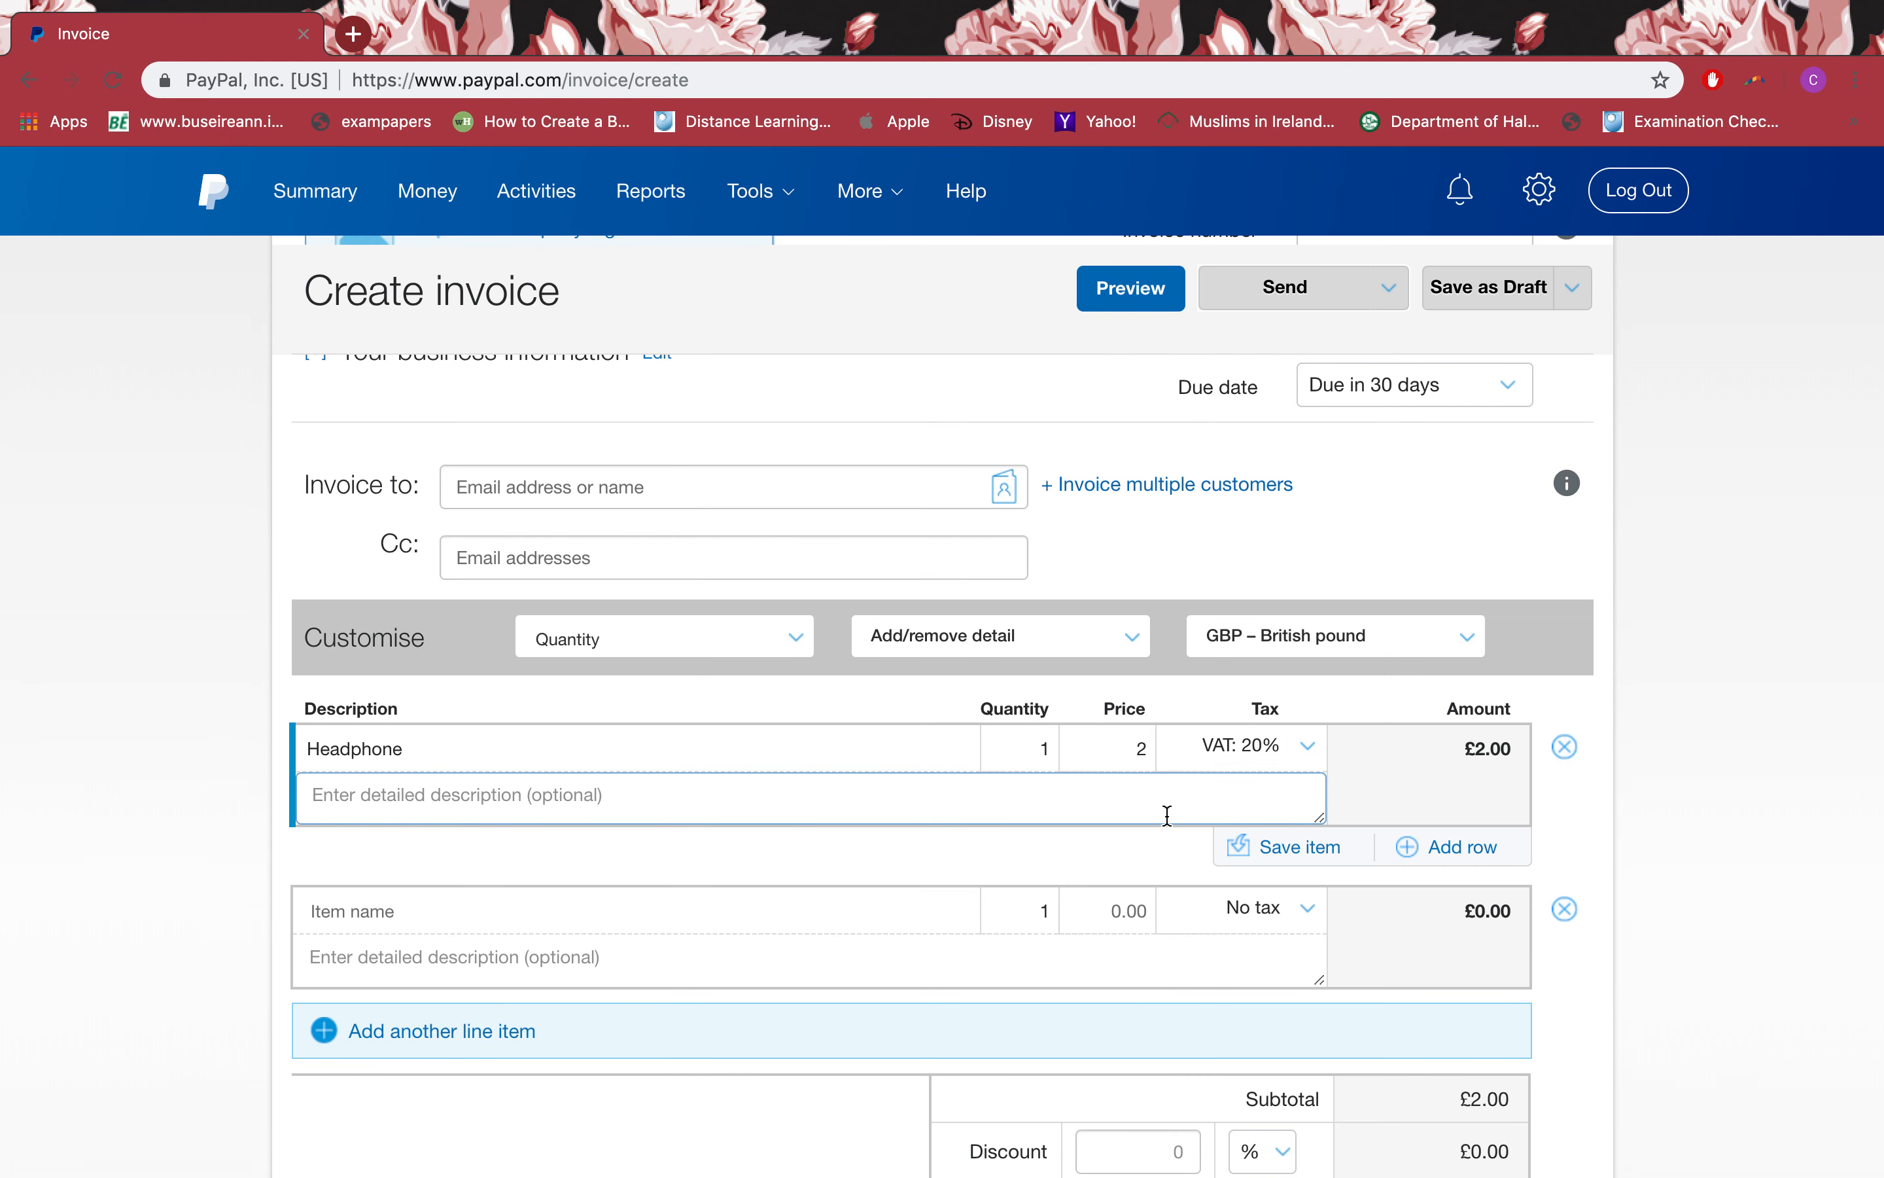
Step: Describe Headphone as 'wireless headphone', save it to the catalogue, and add a row
{"action": "scroll", "coordinate": [792, 818], "scroll_direction": "down", "scroll_amount": 2}
{"action": "scroll", "coordinate": [791, 818], "scroll_direction": "down", "scroll_amount": 1}
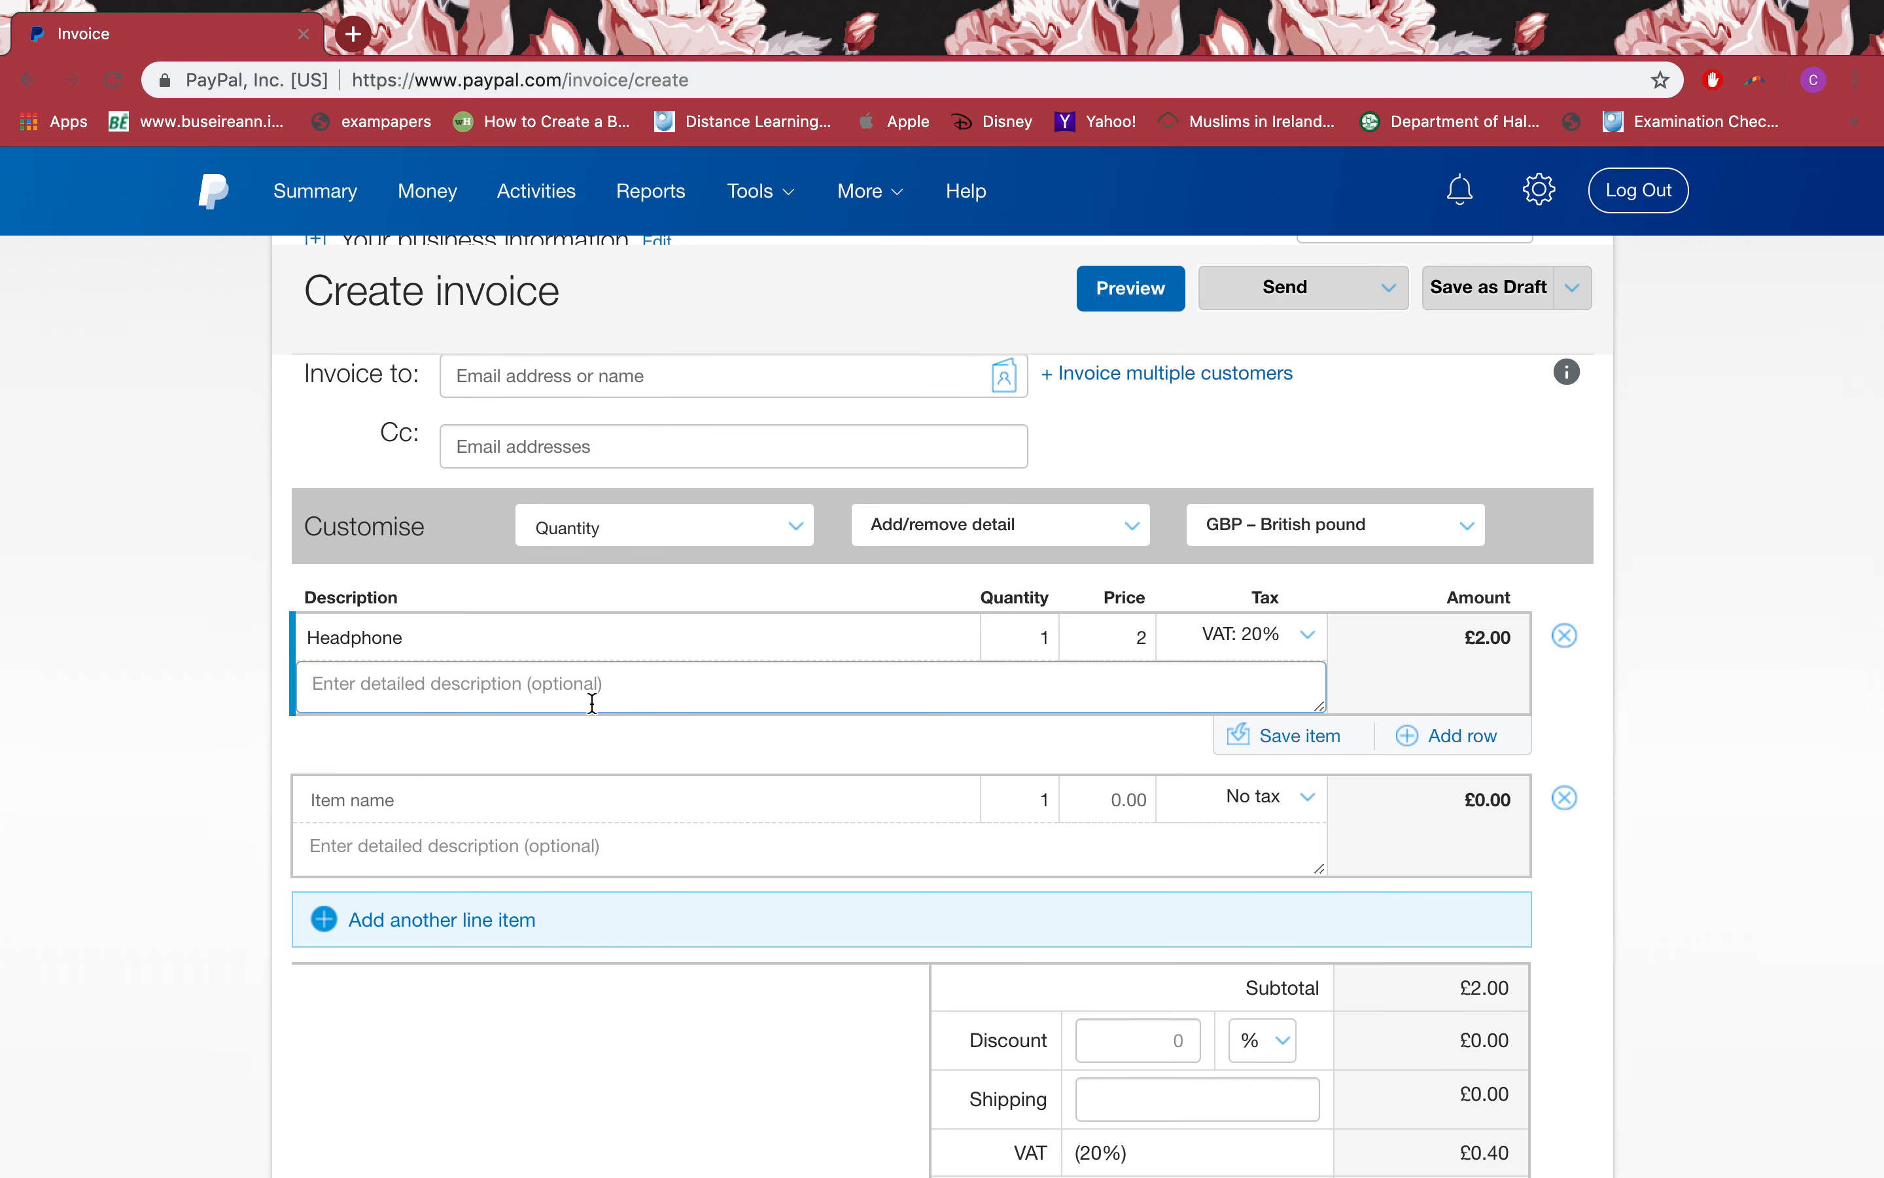
{"action": "type", "text": "wireles"}
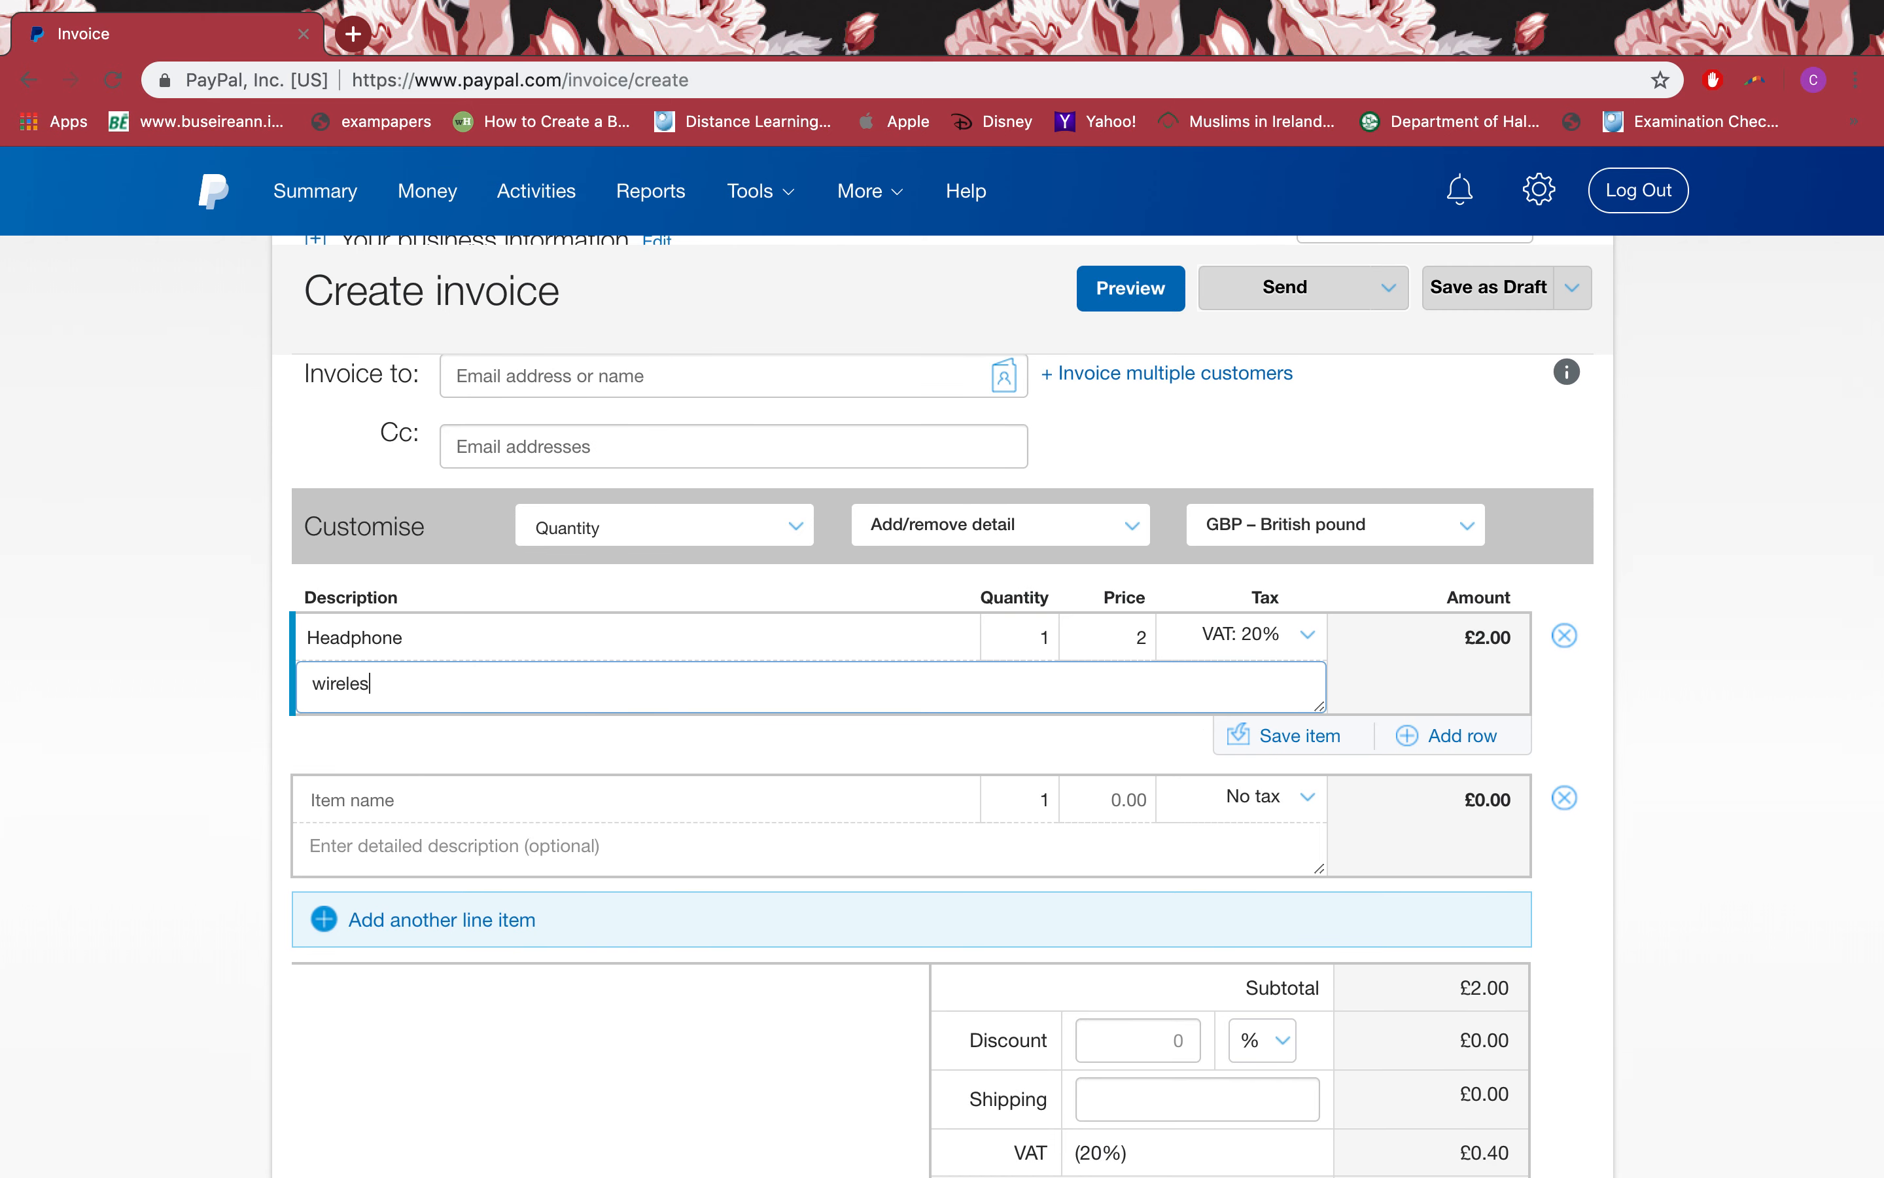
{"action": "type", "text": "s headphone..."}
{"action": "left_click", "coordinate": [1320, 744]}
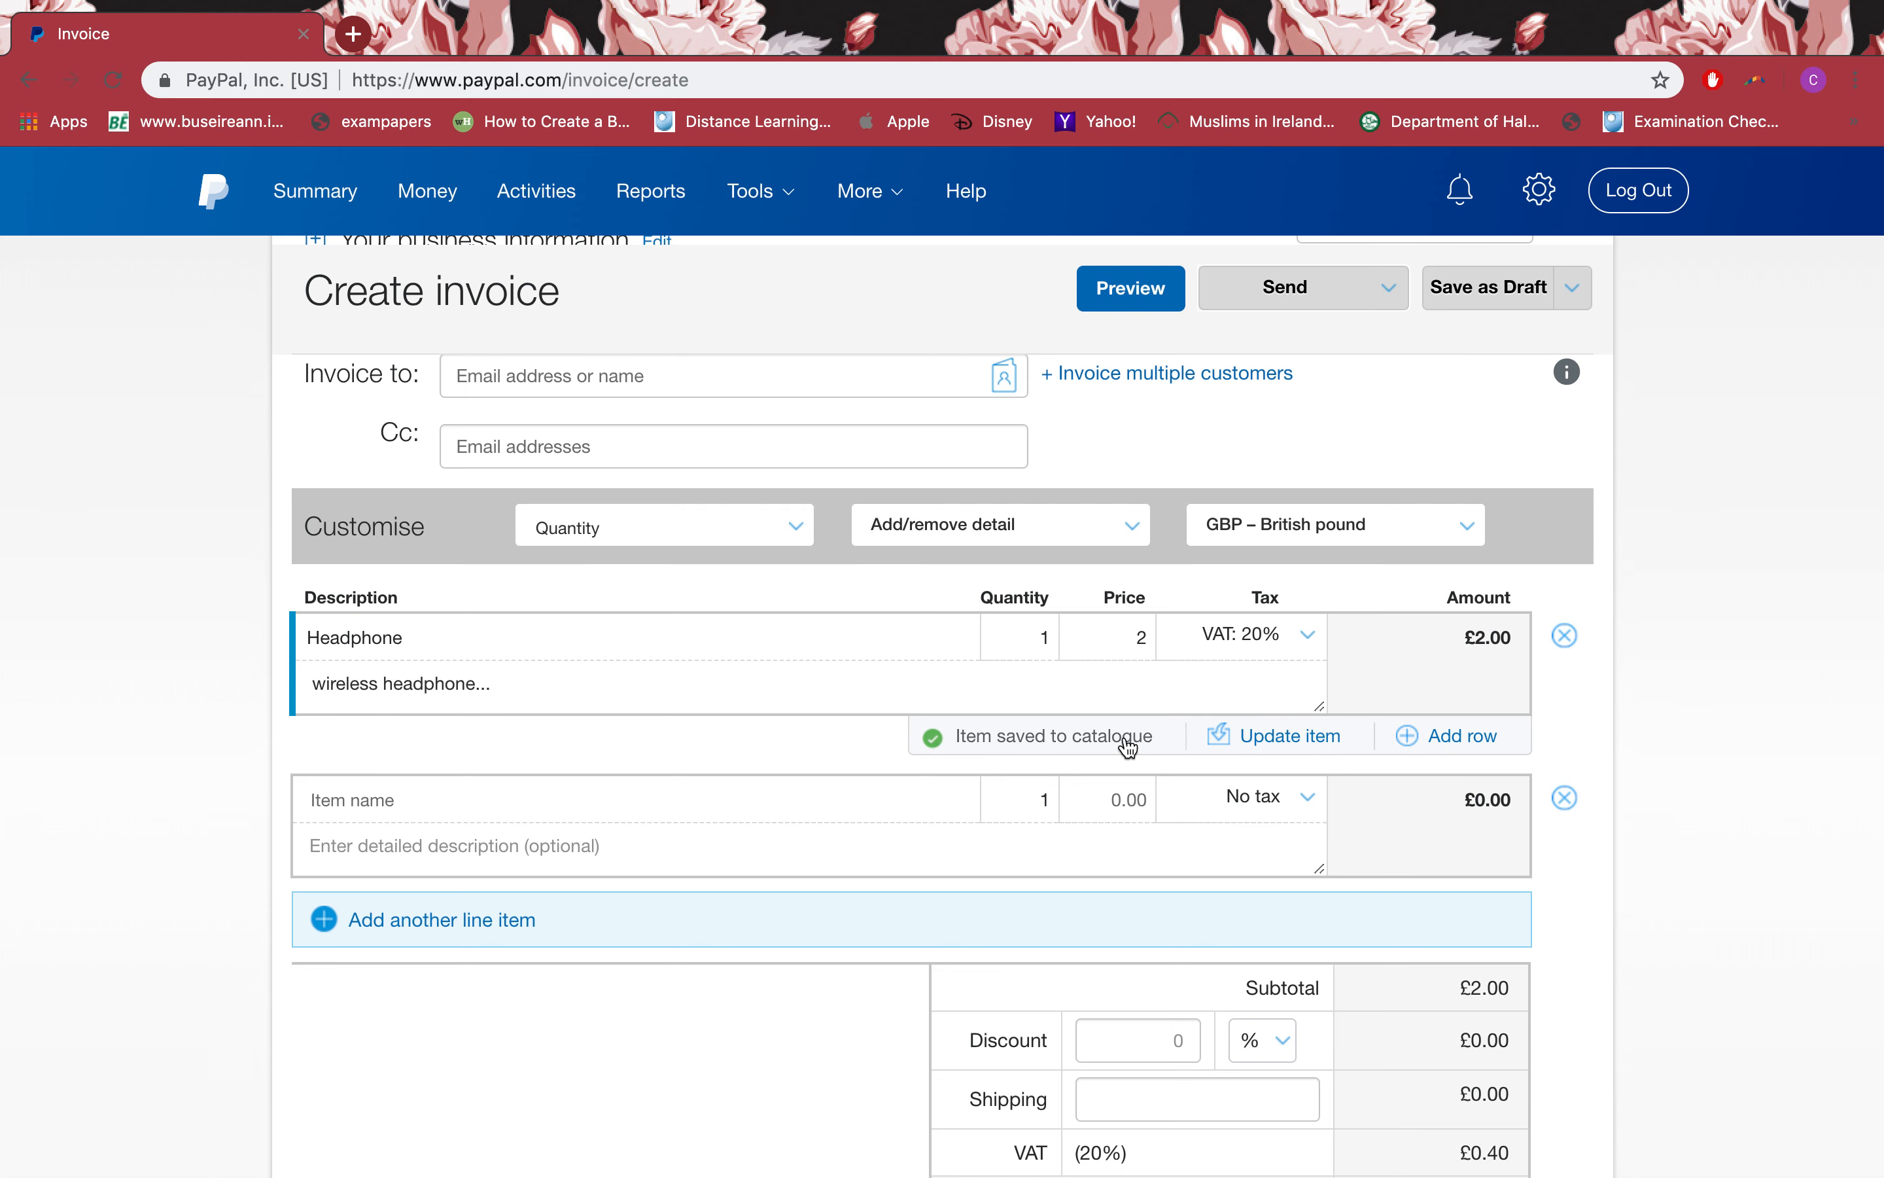
{"action": "left_click", "coordinate": [1437, 748]}
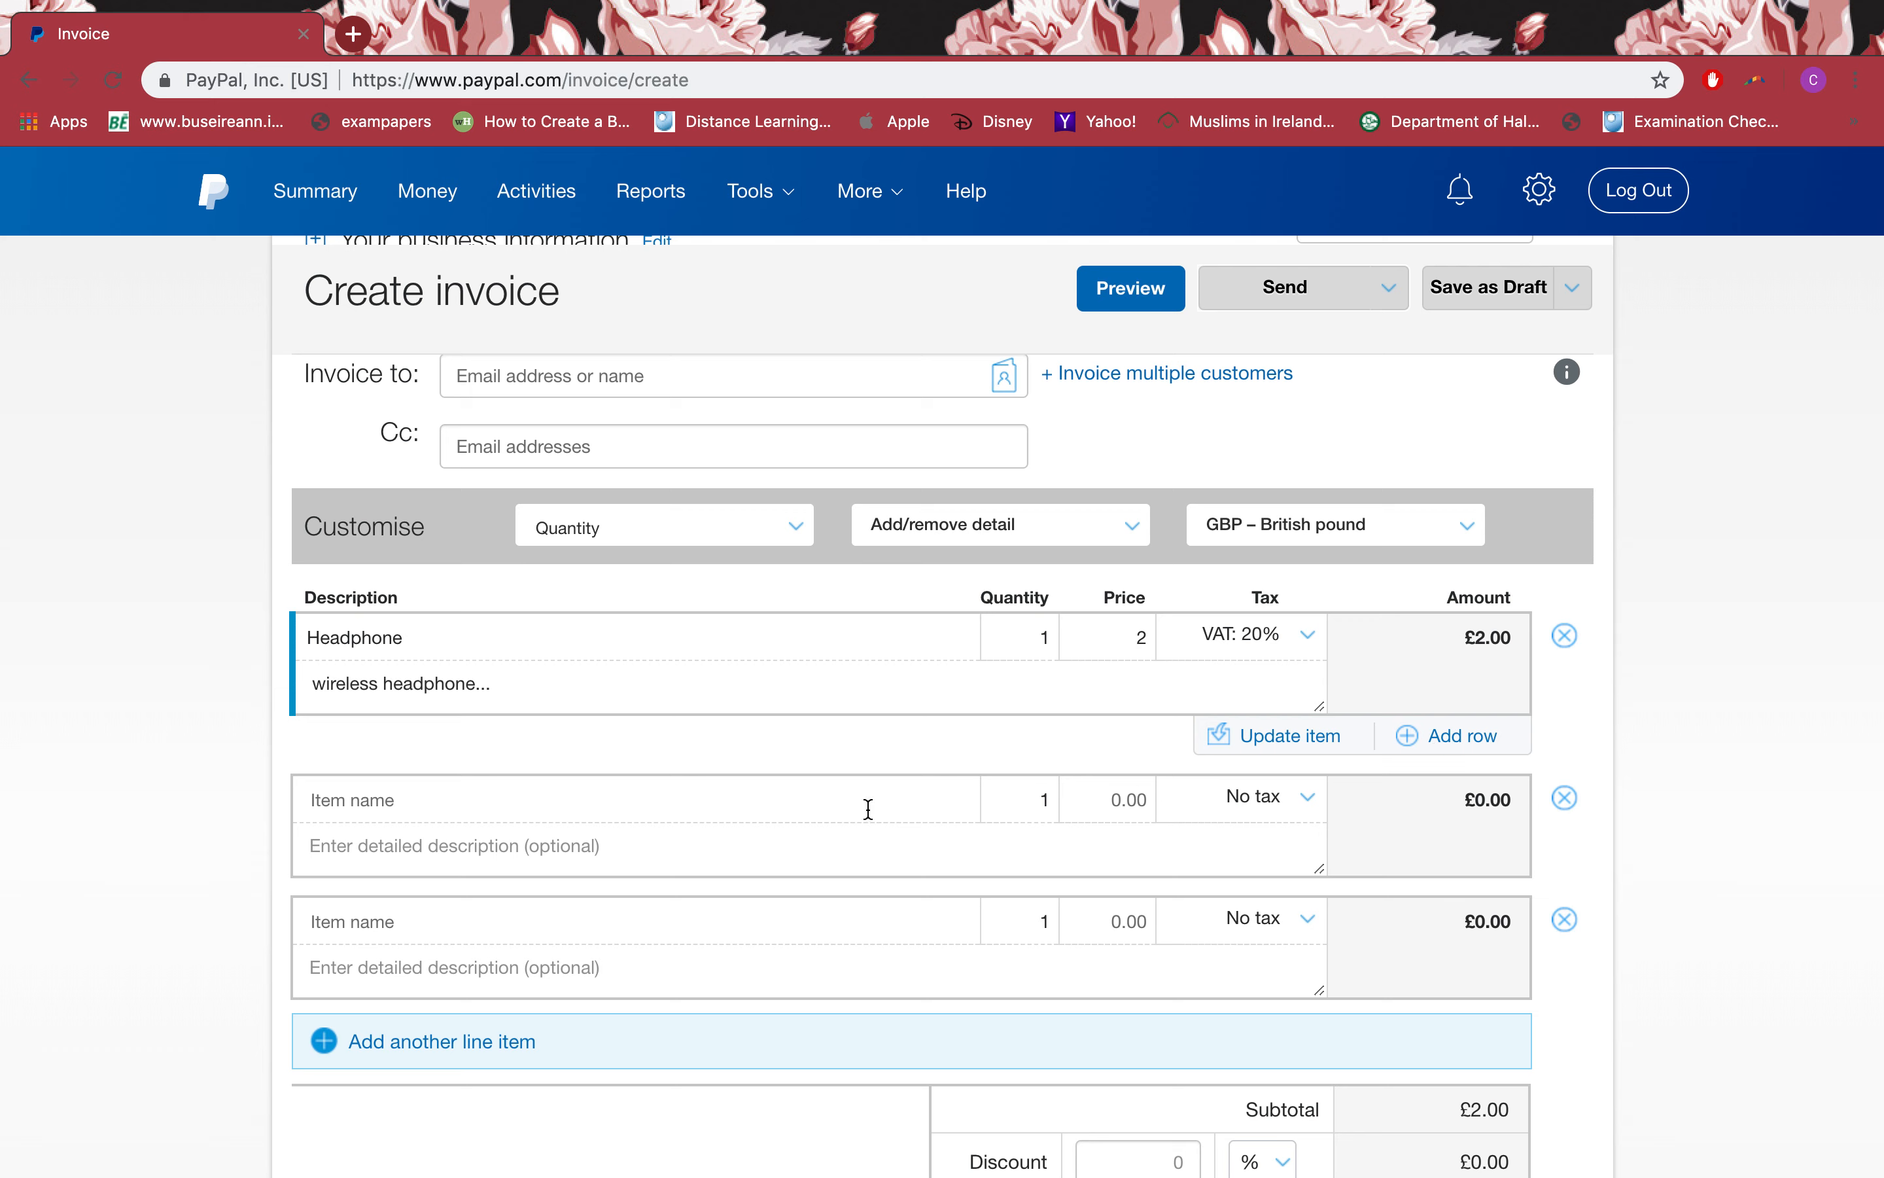
Step: Fill the second row with the saved Headphone item
{"action": "left_click", "coordinate": [720, 799]}
{"action": "left_click", "coordinate": [441, 774]}
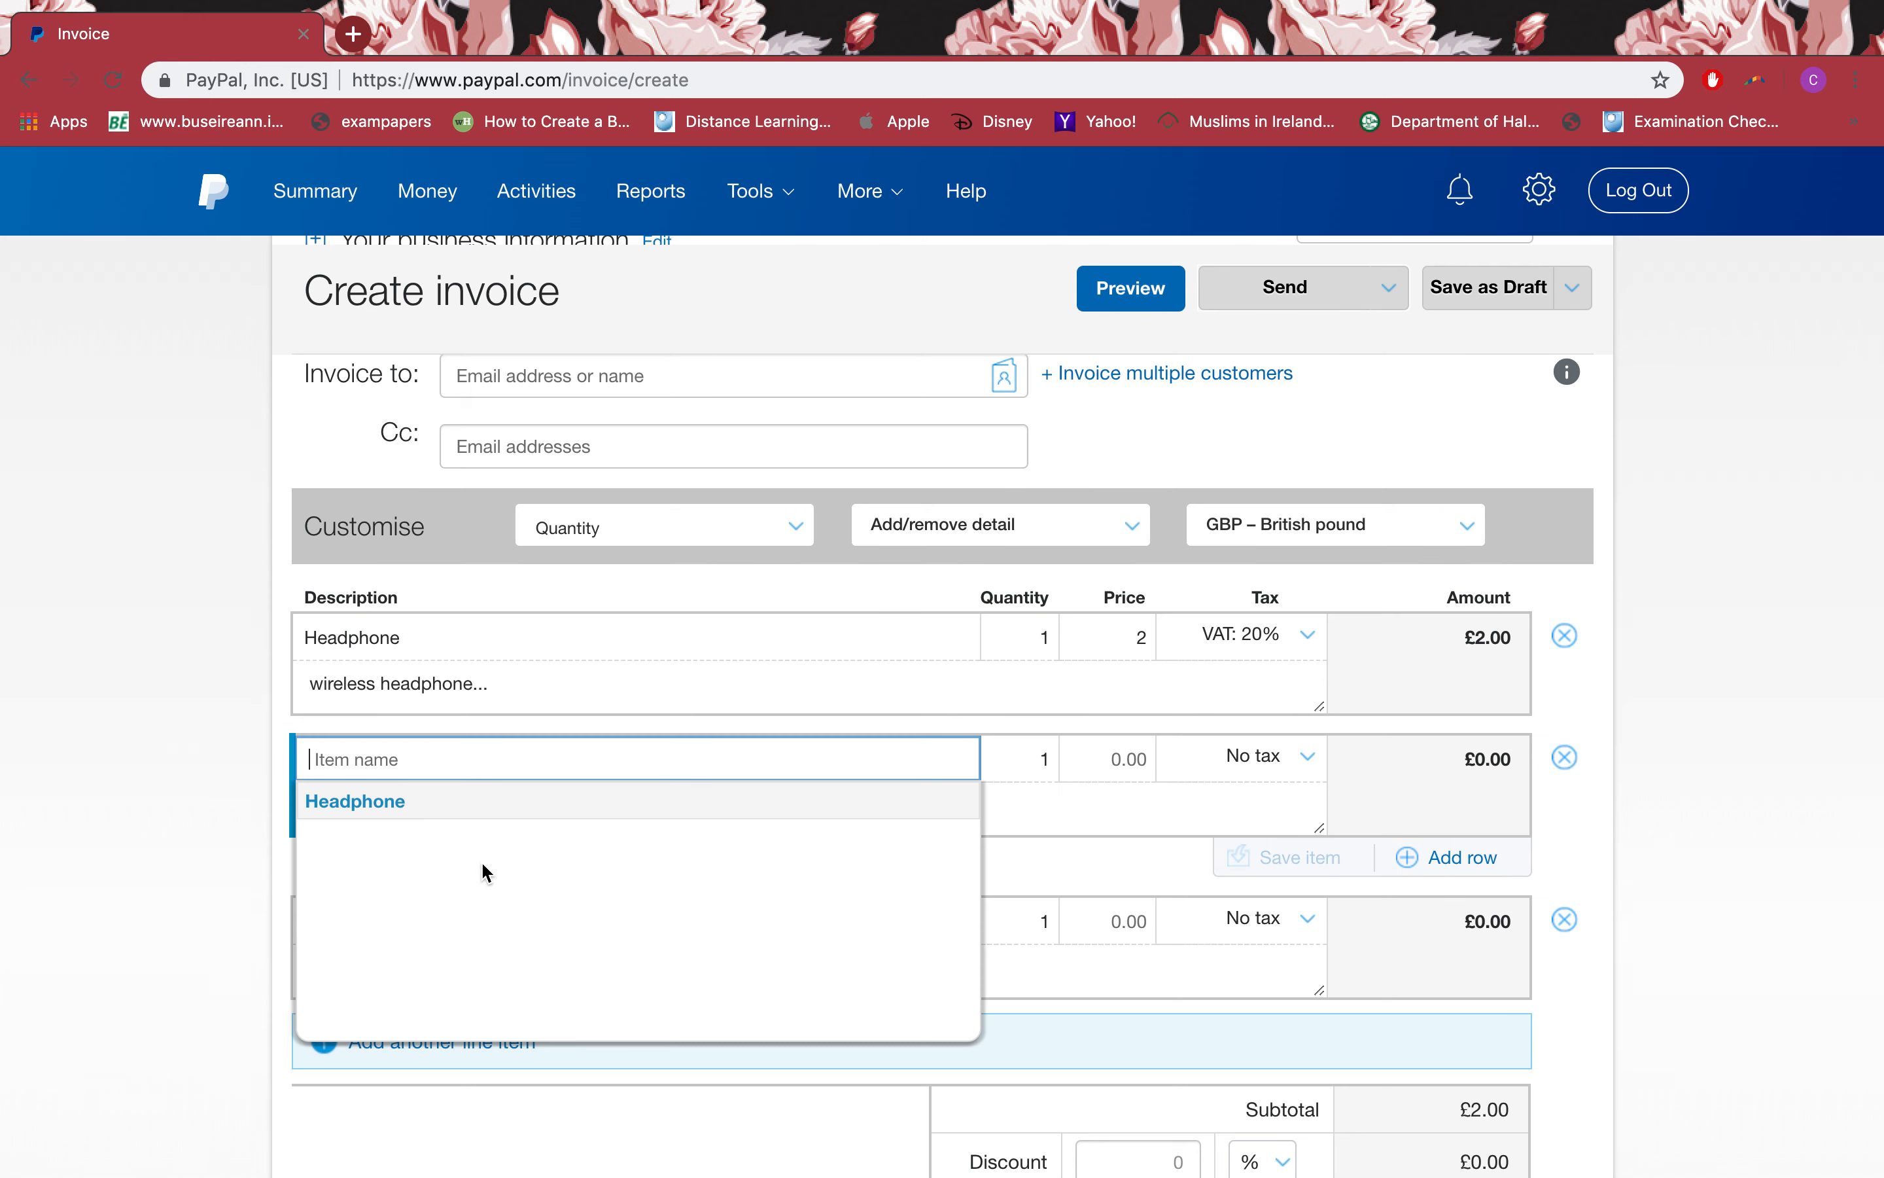
{"action": "left_click", "coordinate": [389, 806]}
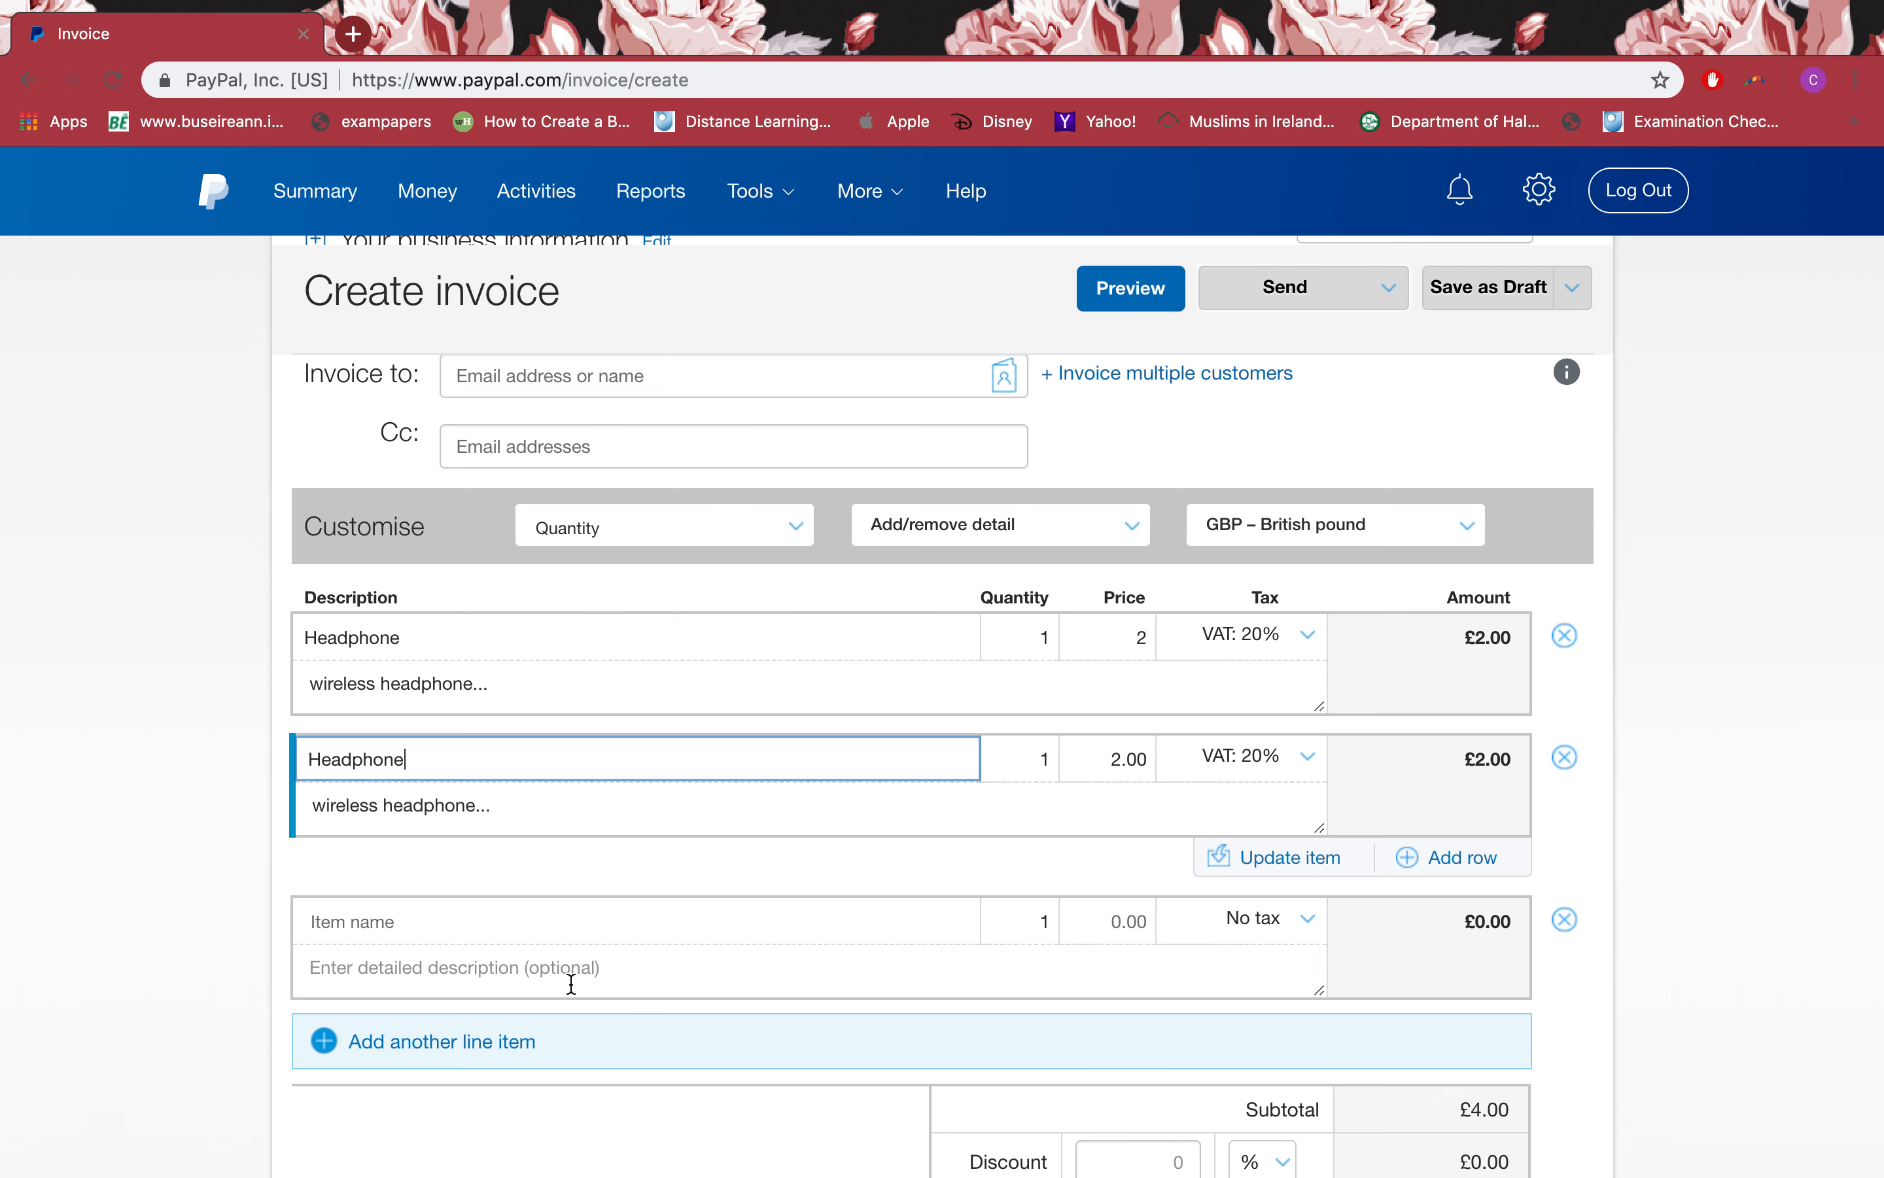
Step: Delete the duplicate Headphone line and the empty row, leaving a £2.40 GBP total
{"action": "scroll", "coordinate": [1506, 934], "scroll_direction": "down", "scroll_amount": 2}
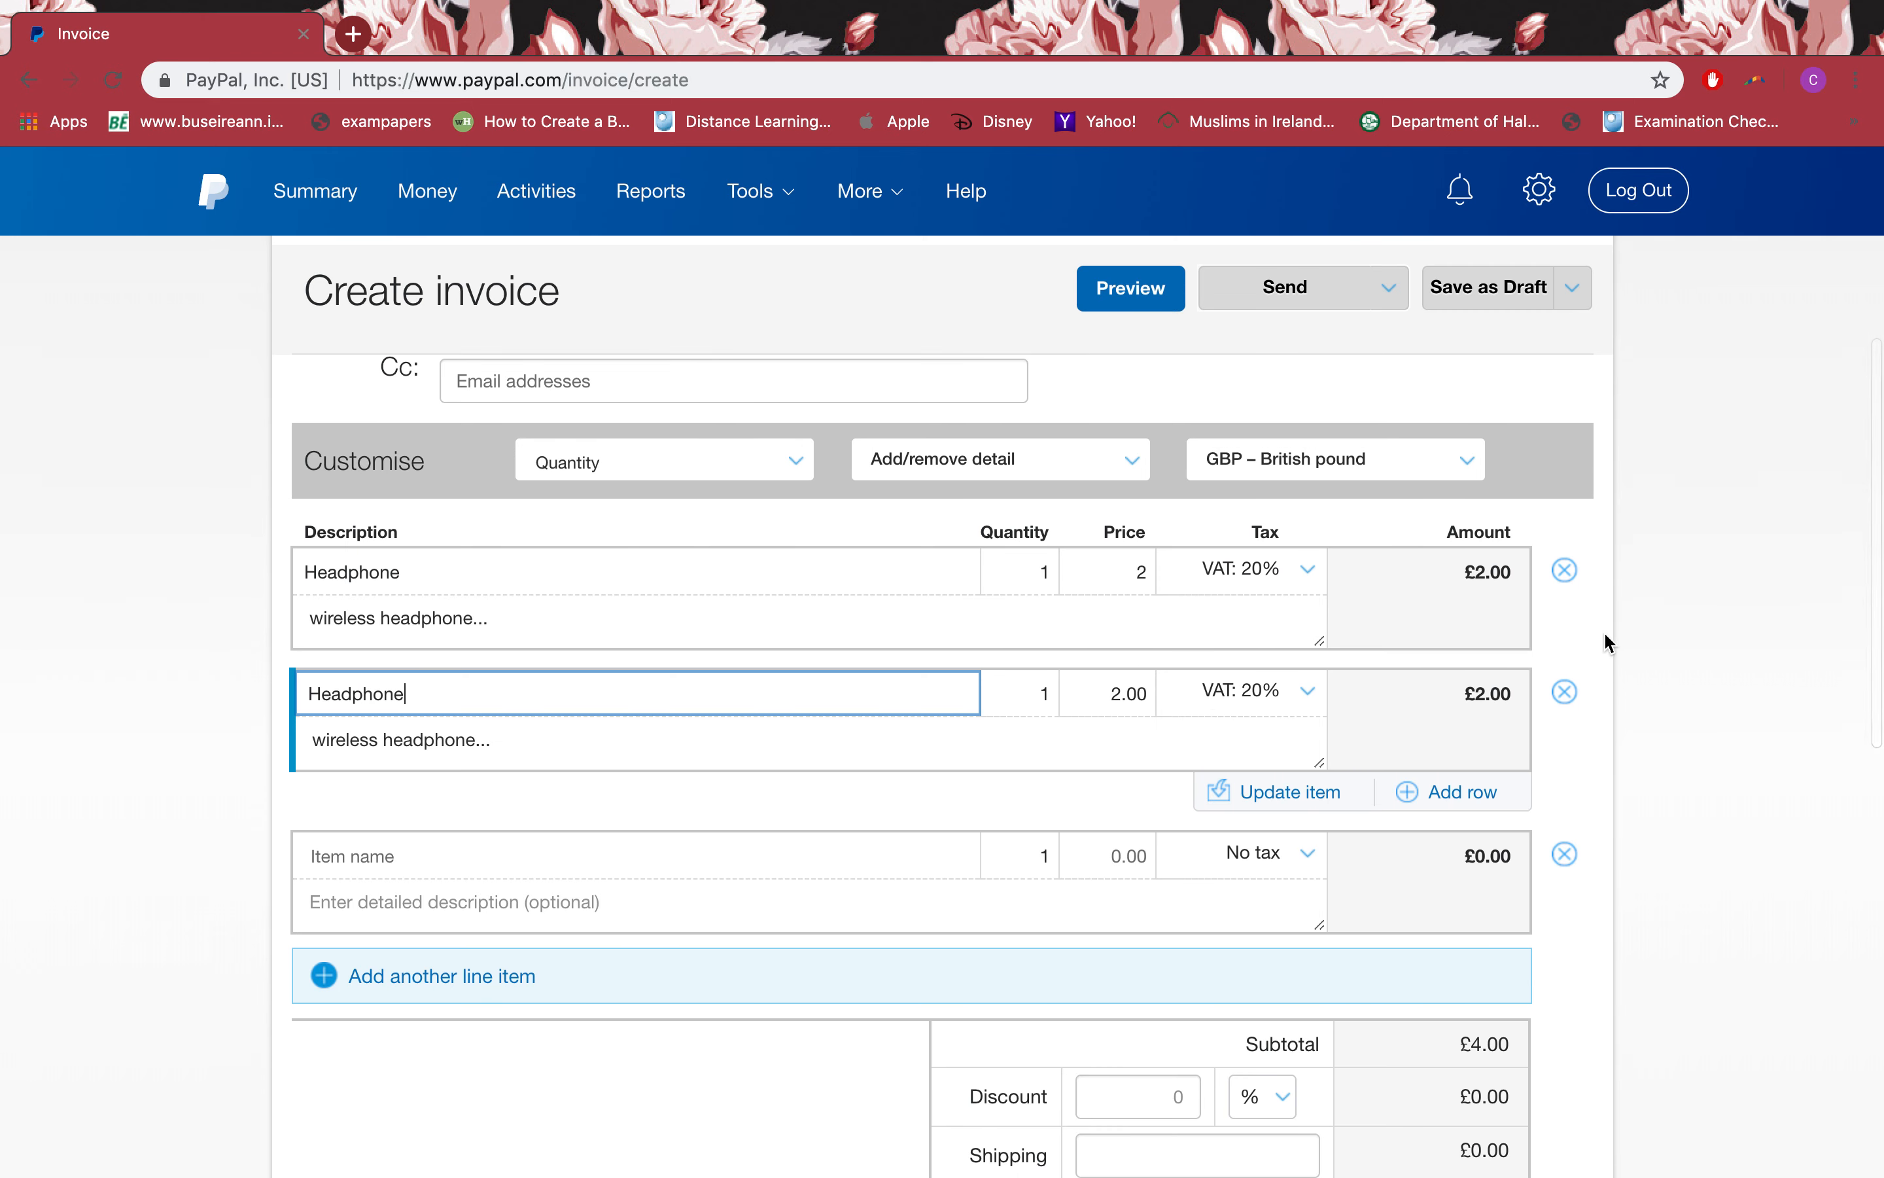
{"action": "left_click", "coordinate": [1564, 692]}
{"action": "left_click", "coordinate": [1565, 694]}
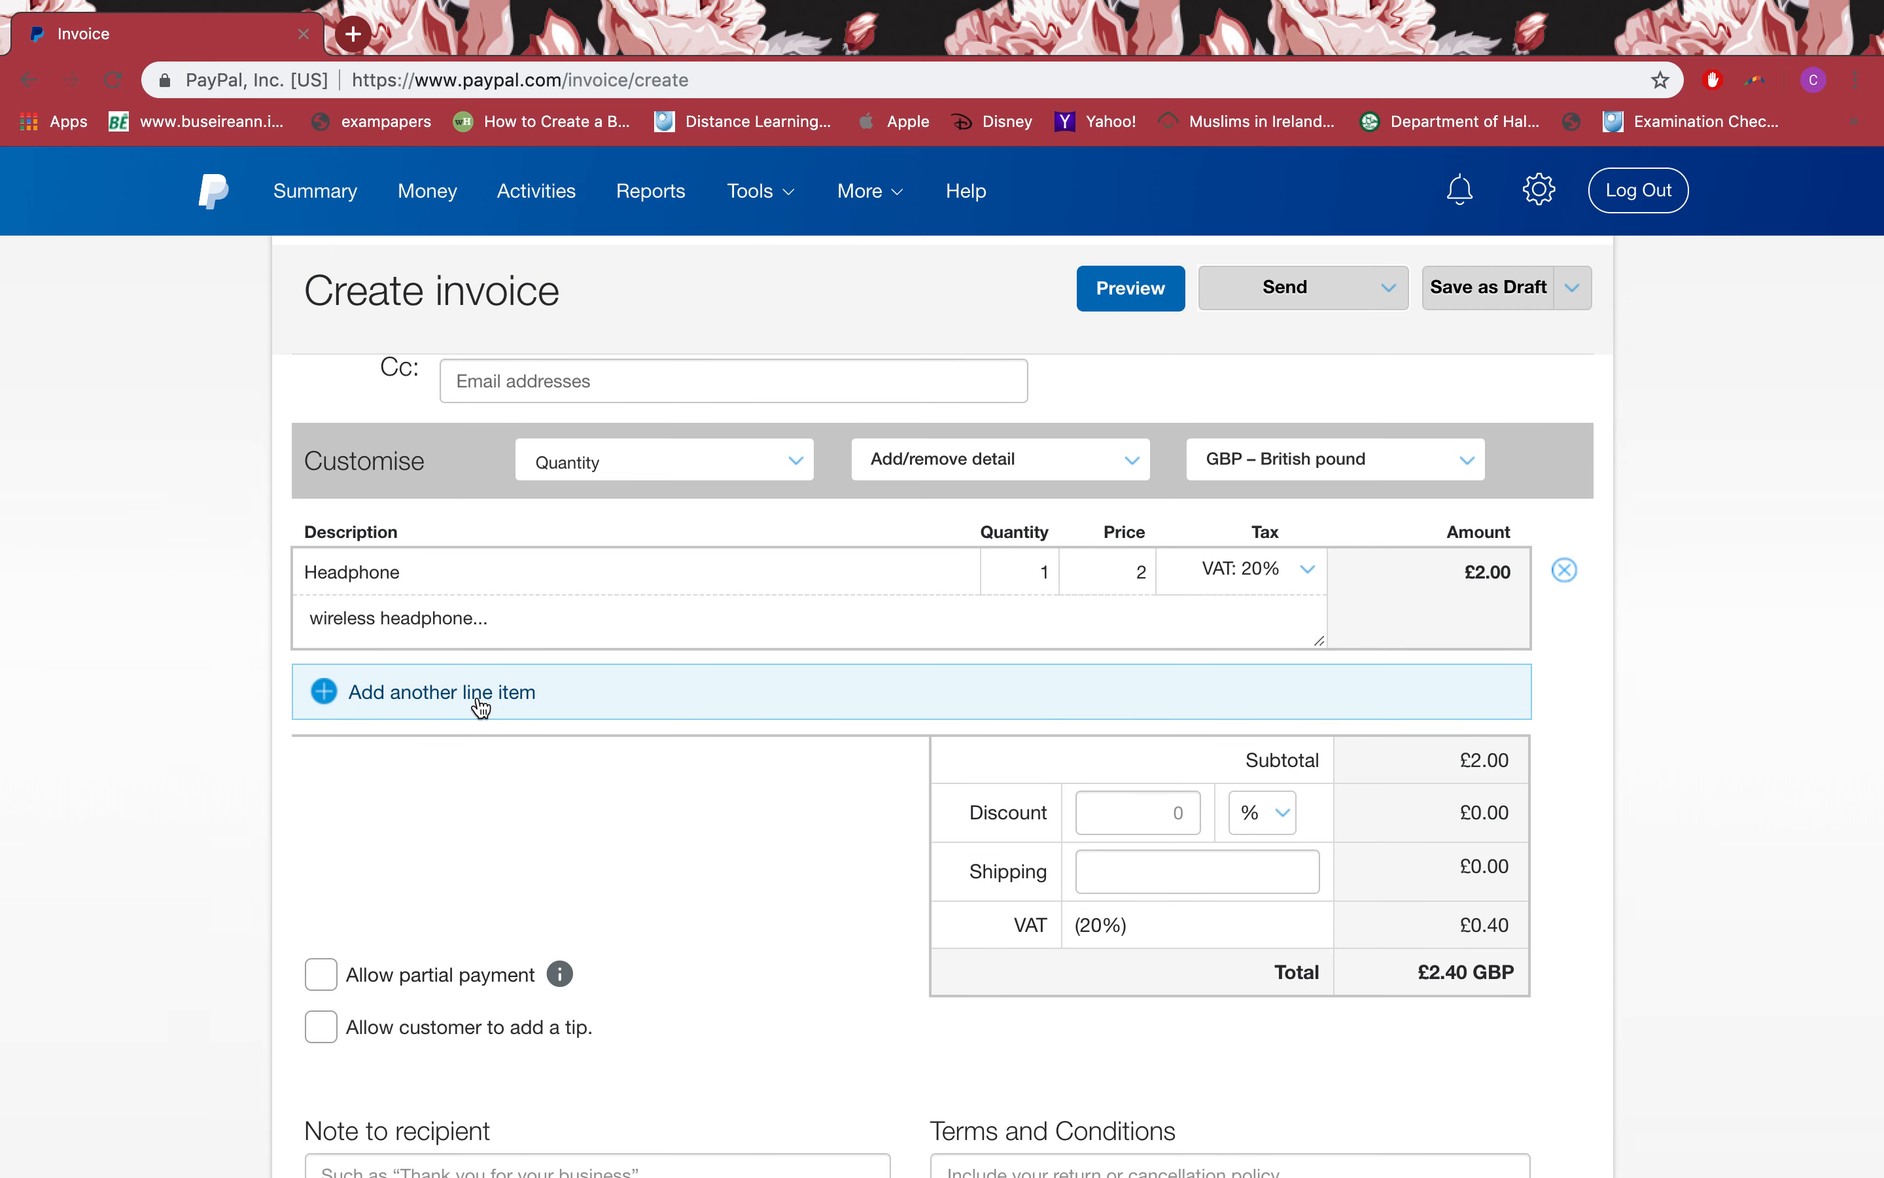
Step: Apply a 10% discount, taking £0.20 off for a £2.16 GBP total
{"action": "scroll", "coordinate": [862, 871], "scroll_direction": "down", "scroll_amount": 3}
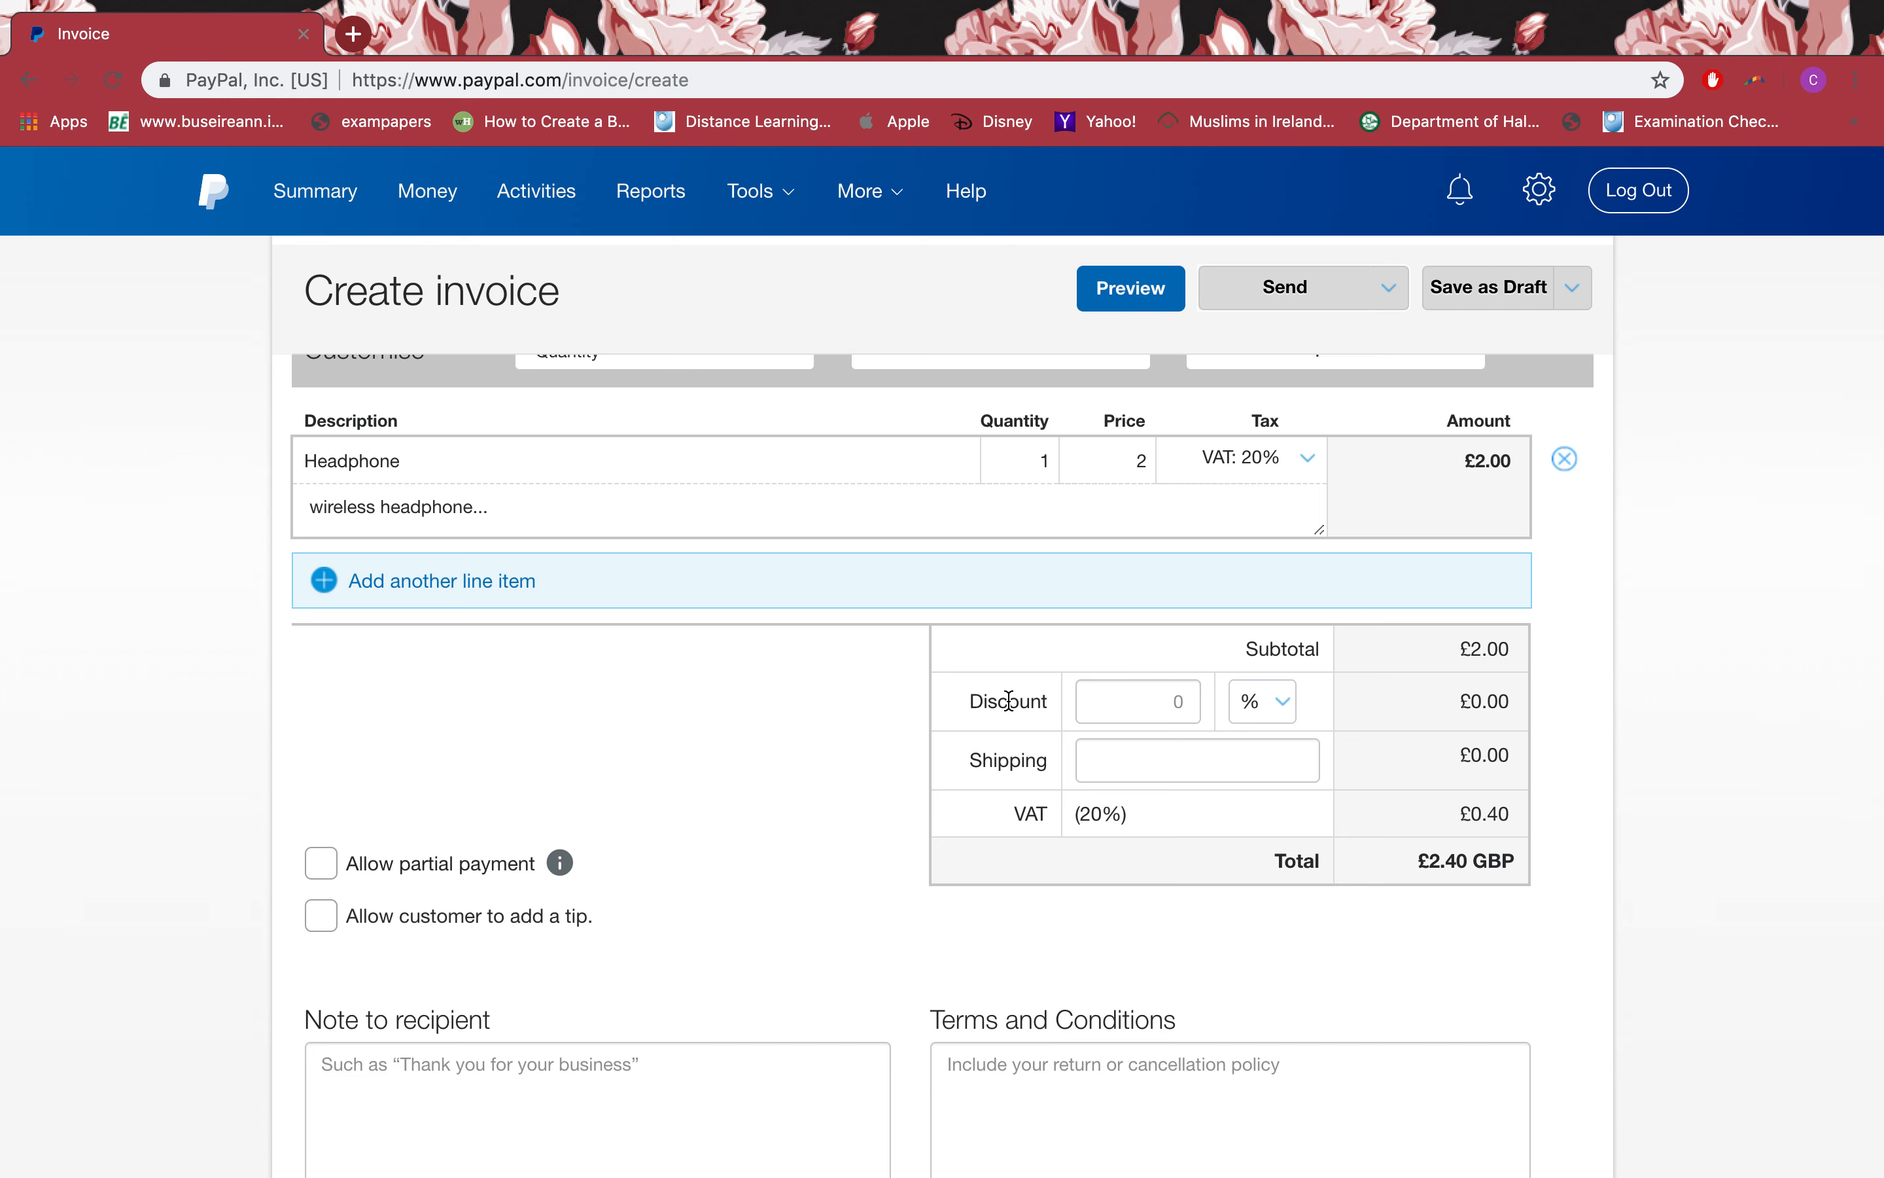
{"action": "left_click", "coordinate": [1134, 703]}
{"action": "scroll", "coordinate": [1133, 703], "scroll_direction": "up", "scroll_amount": 1}
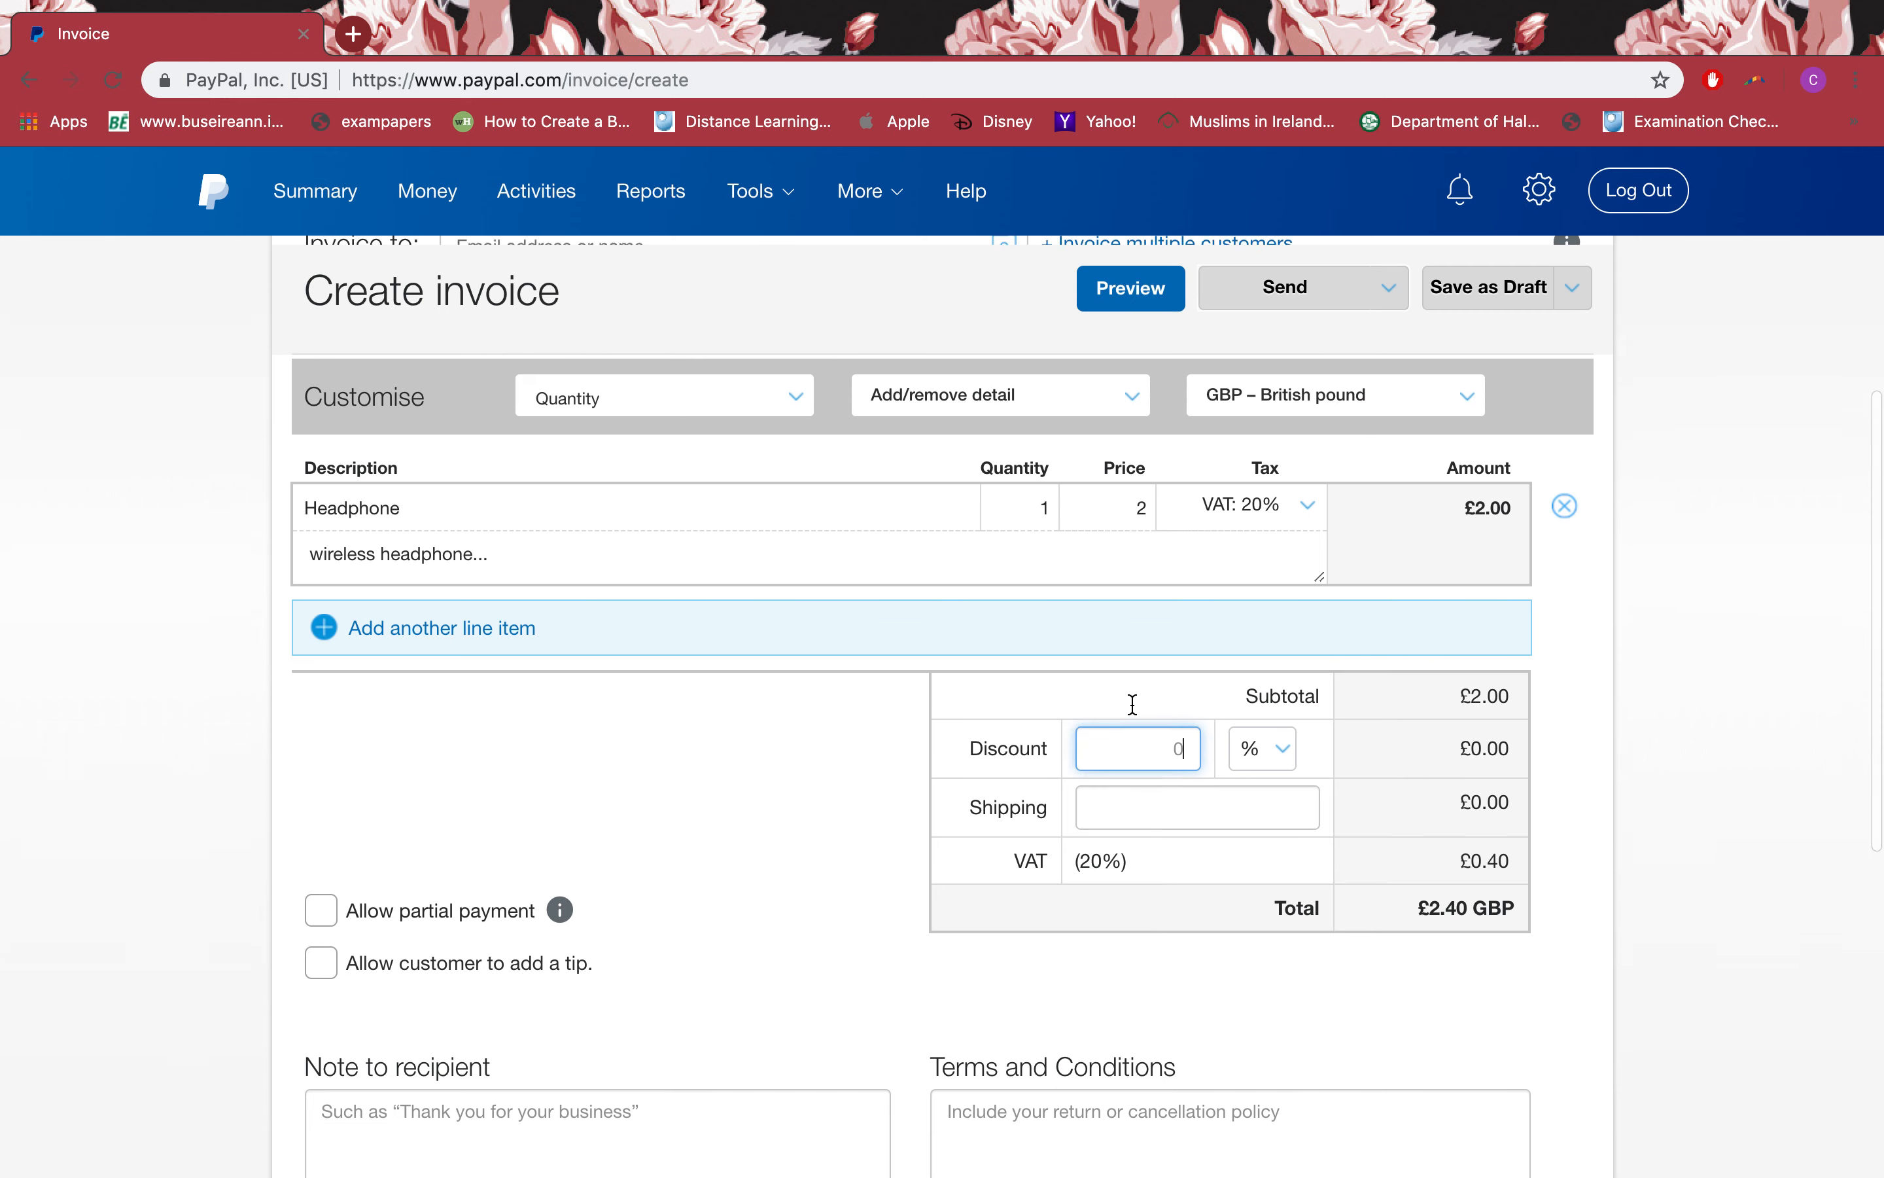
{"action": "left_click", "coordinate": [1286, 746]}
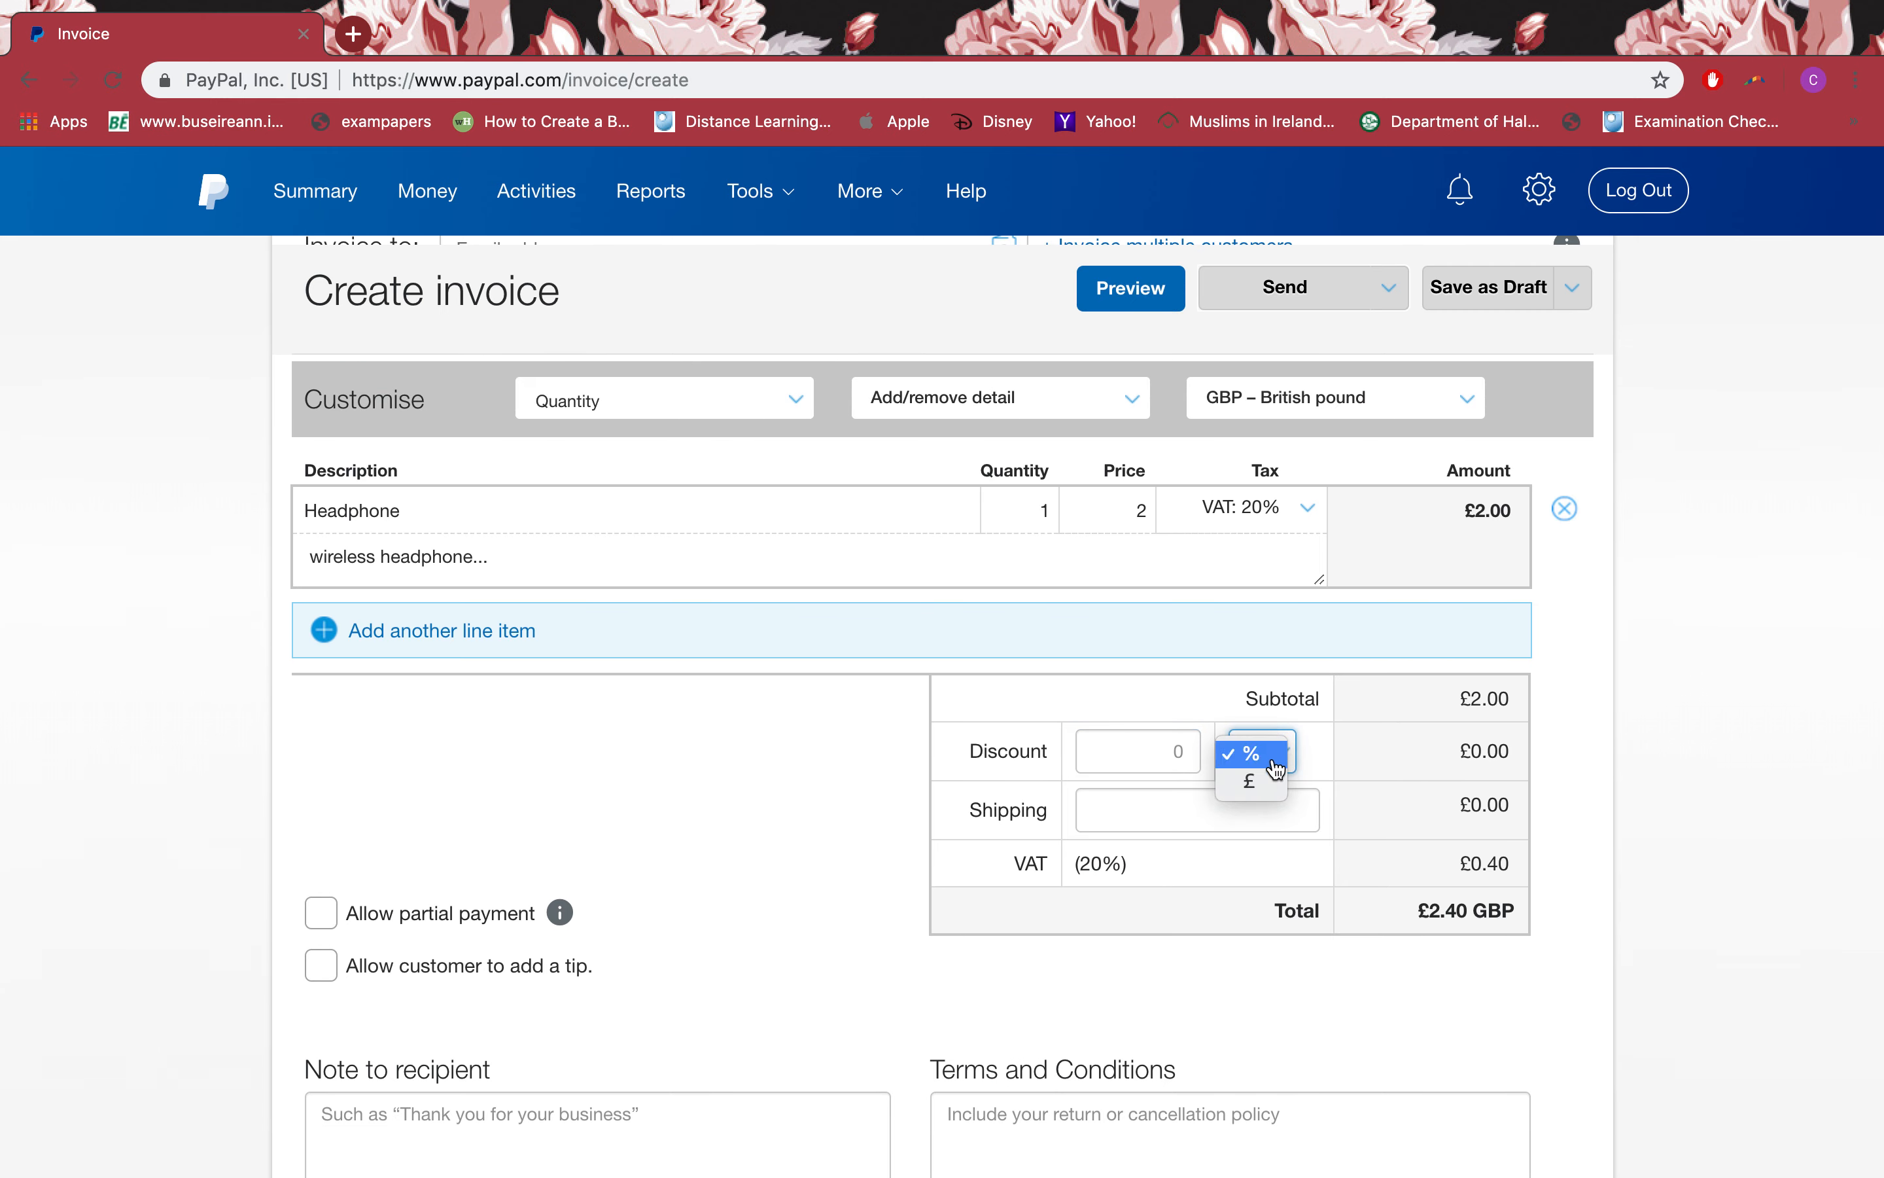
{"action": "left_click", "coordinate": [1261, 786]}
{"action": "left_click", "coordinate": [1278, 760]}
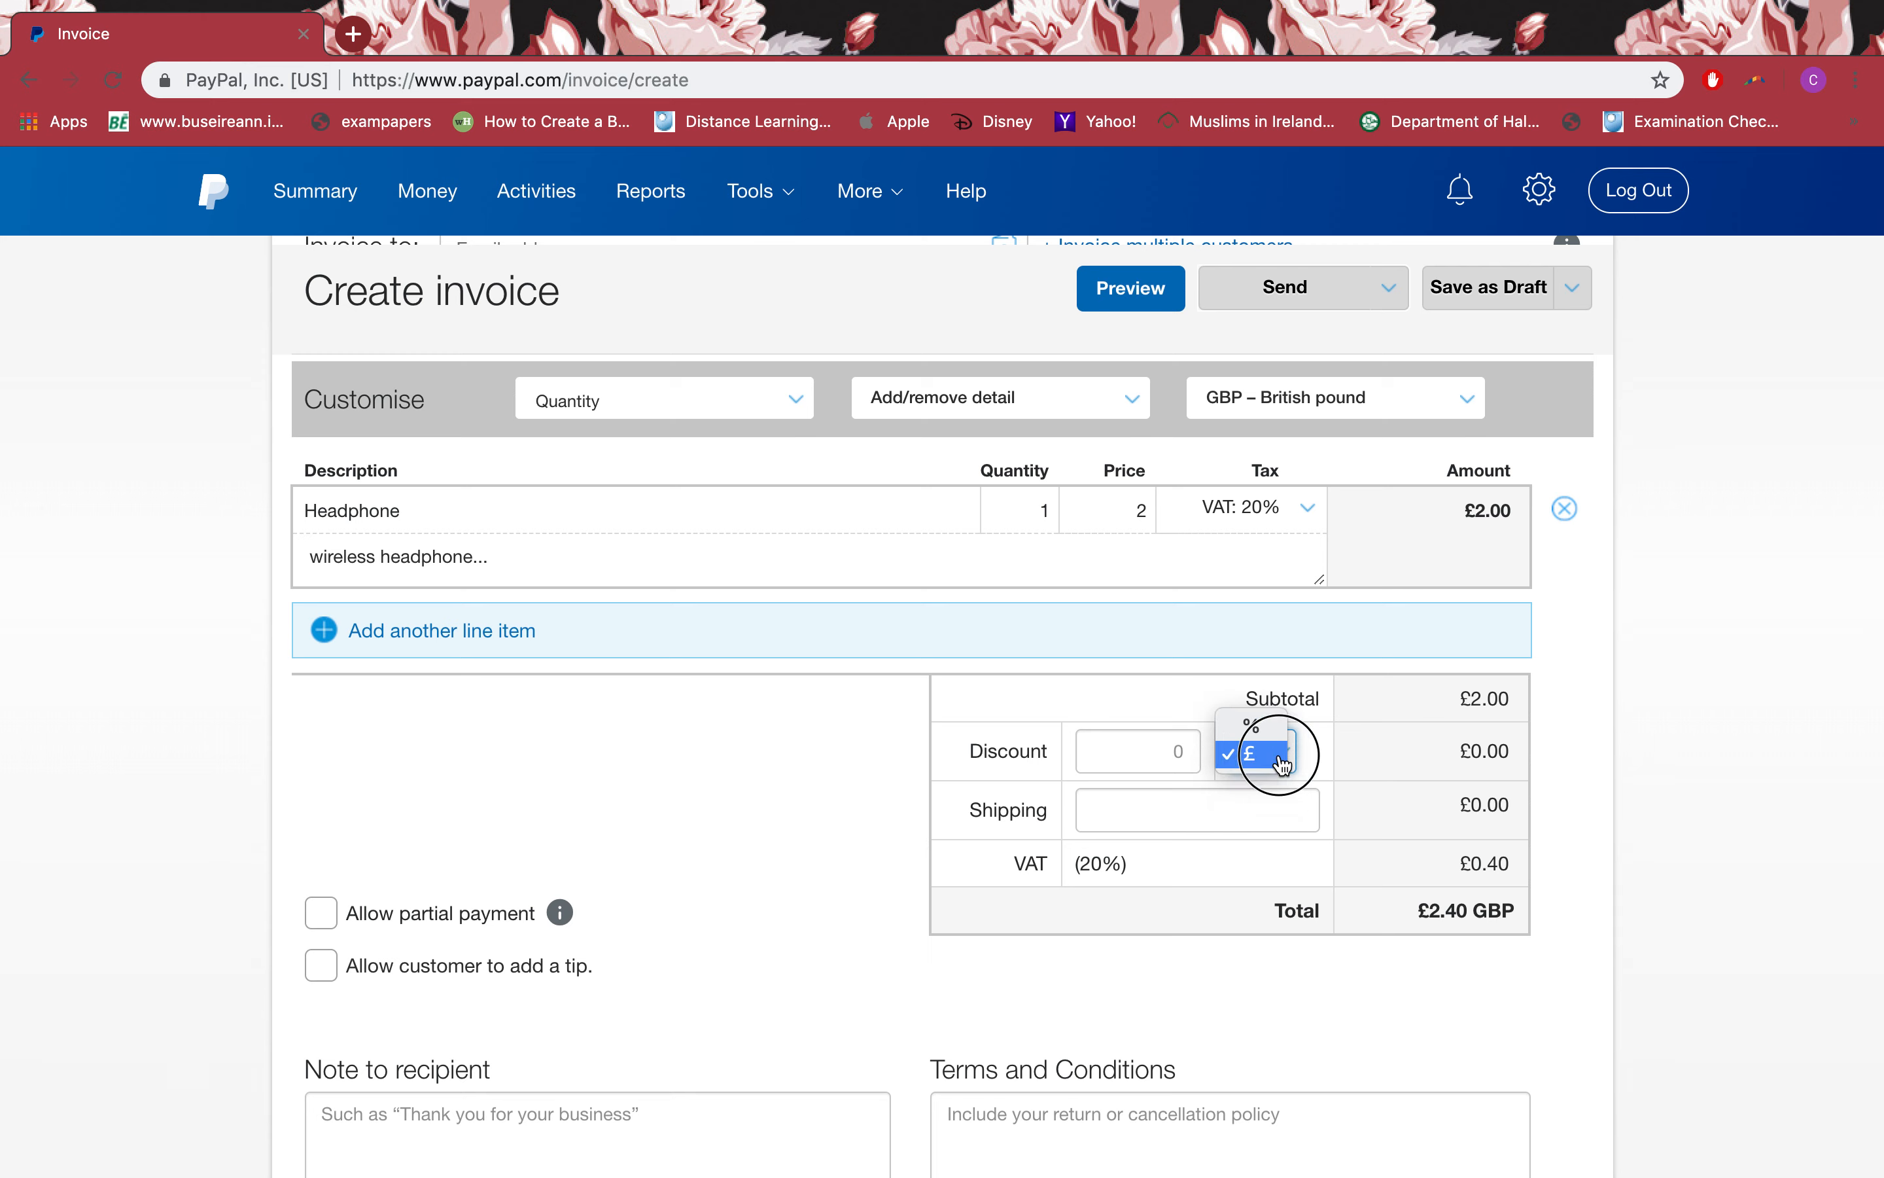
{"action": "left_click", "coordinate": [1264, 732]}
{"action": "left_click", "coordinate": [1121, 765]}
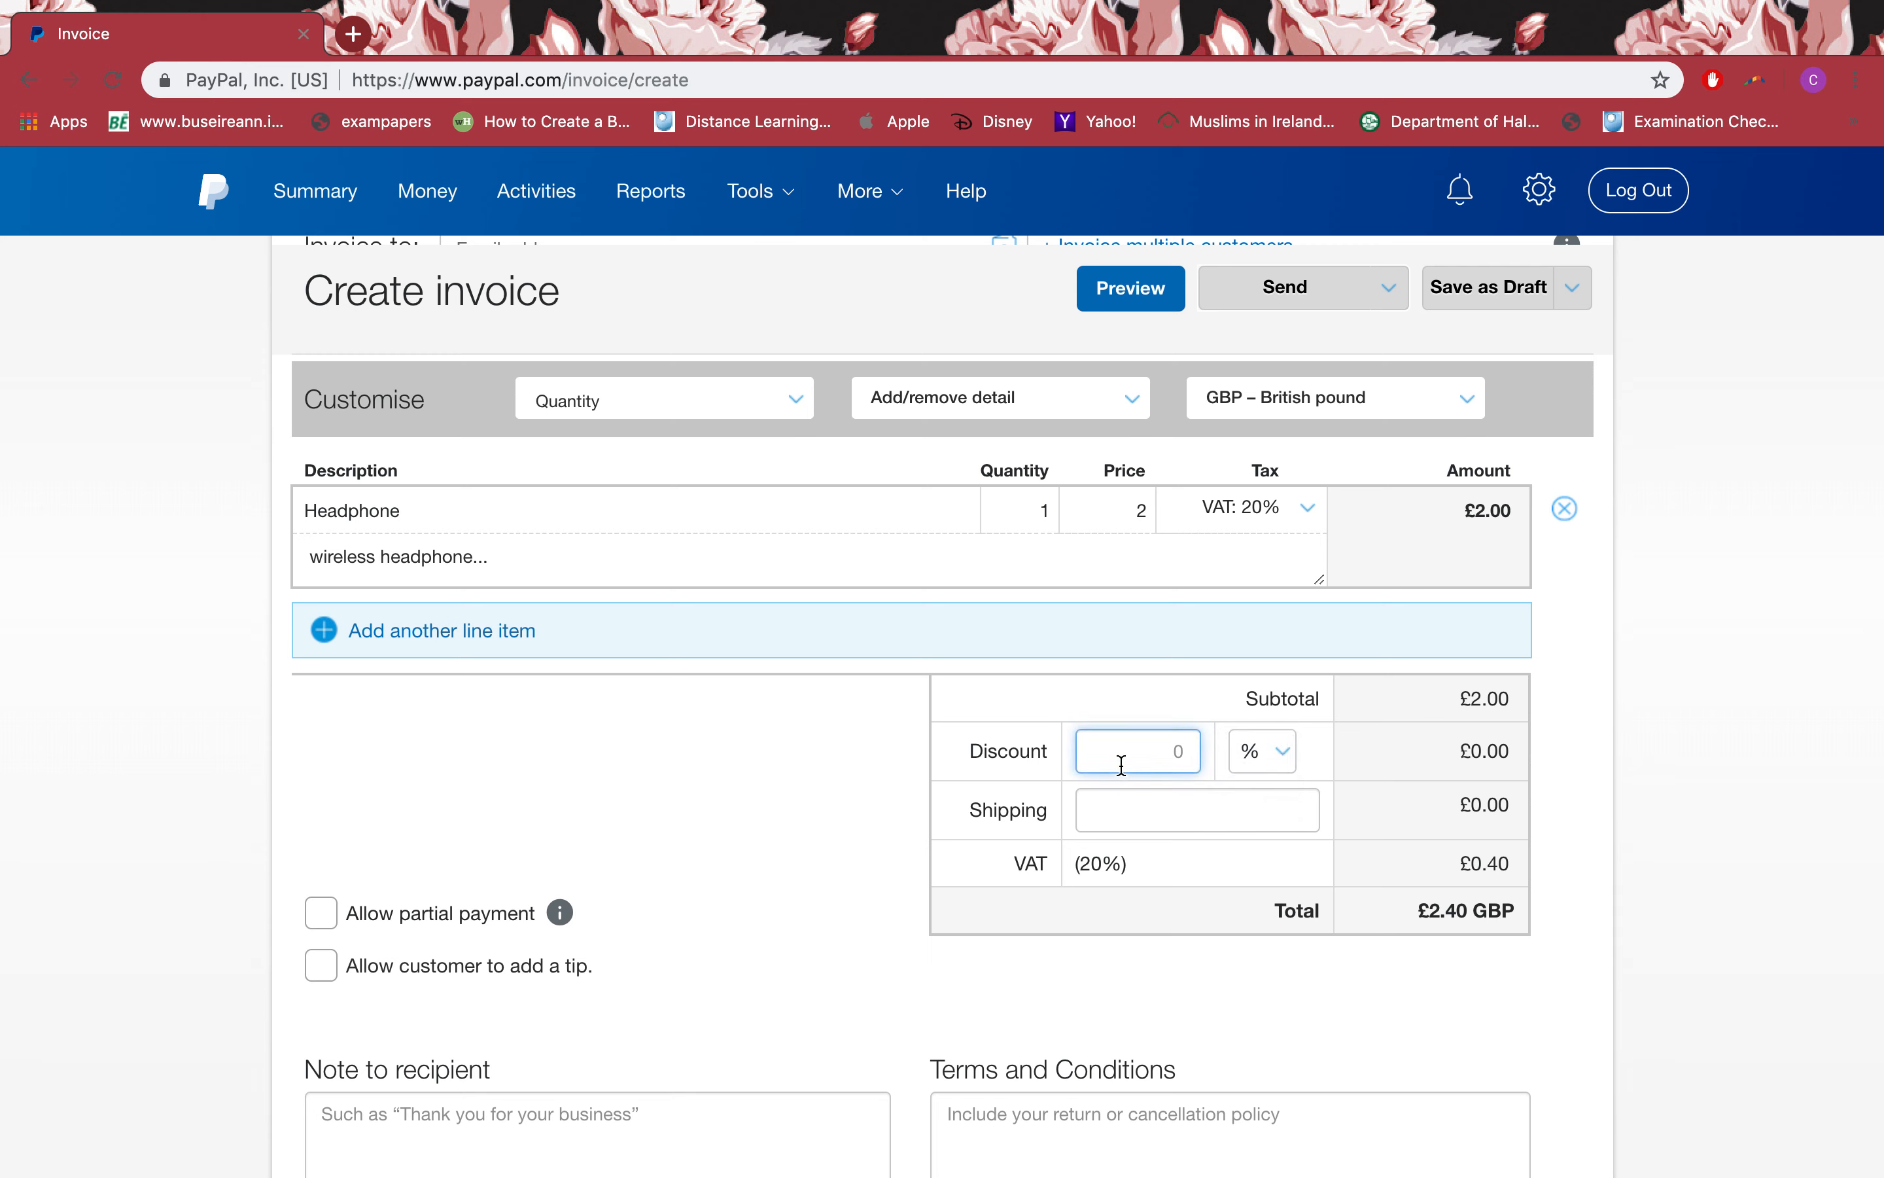
{"action": "type", "text": "10"}
{"action": "left_click", "coordinate": [1241, 809]}
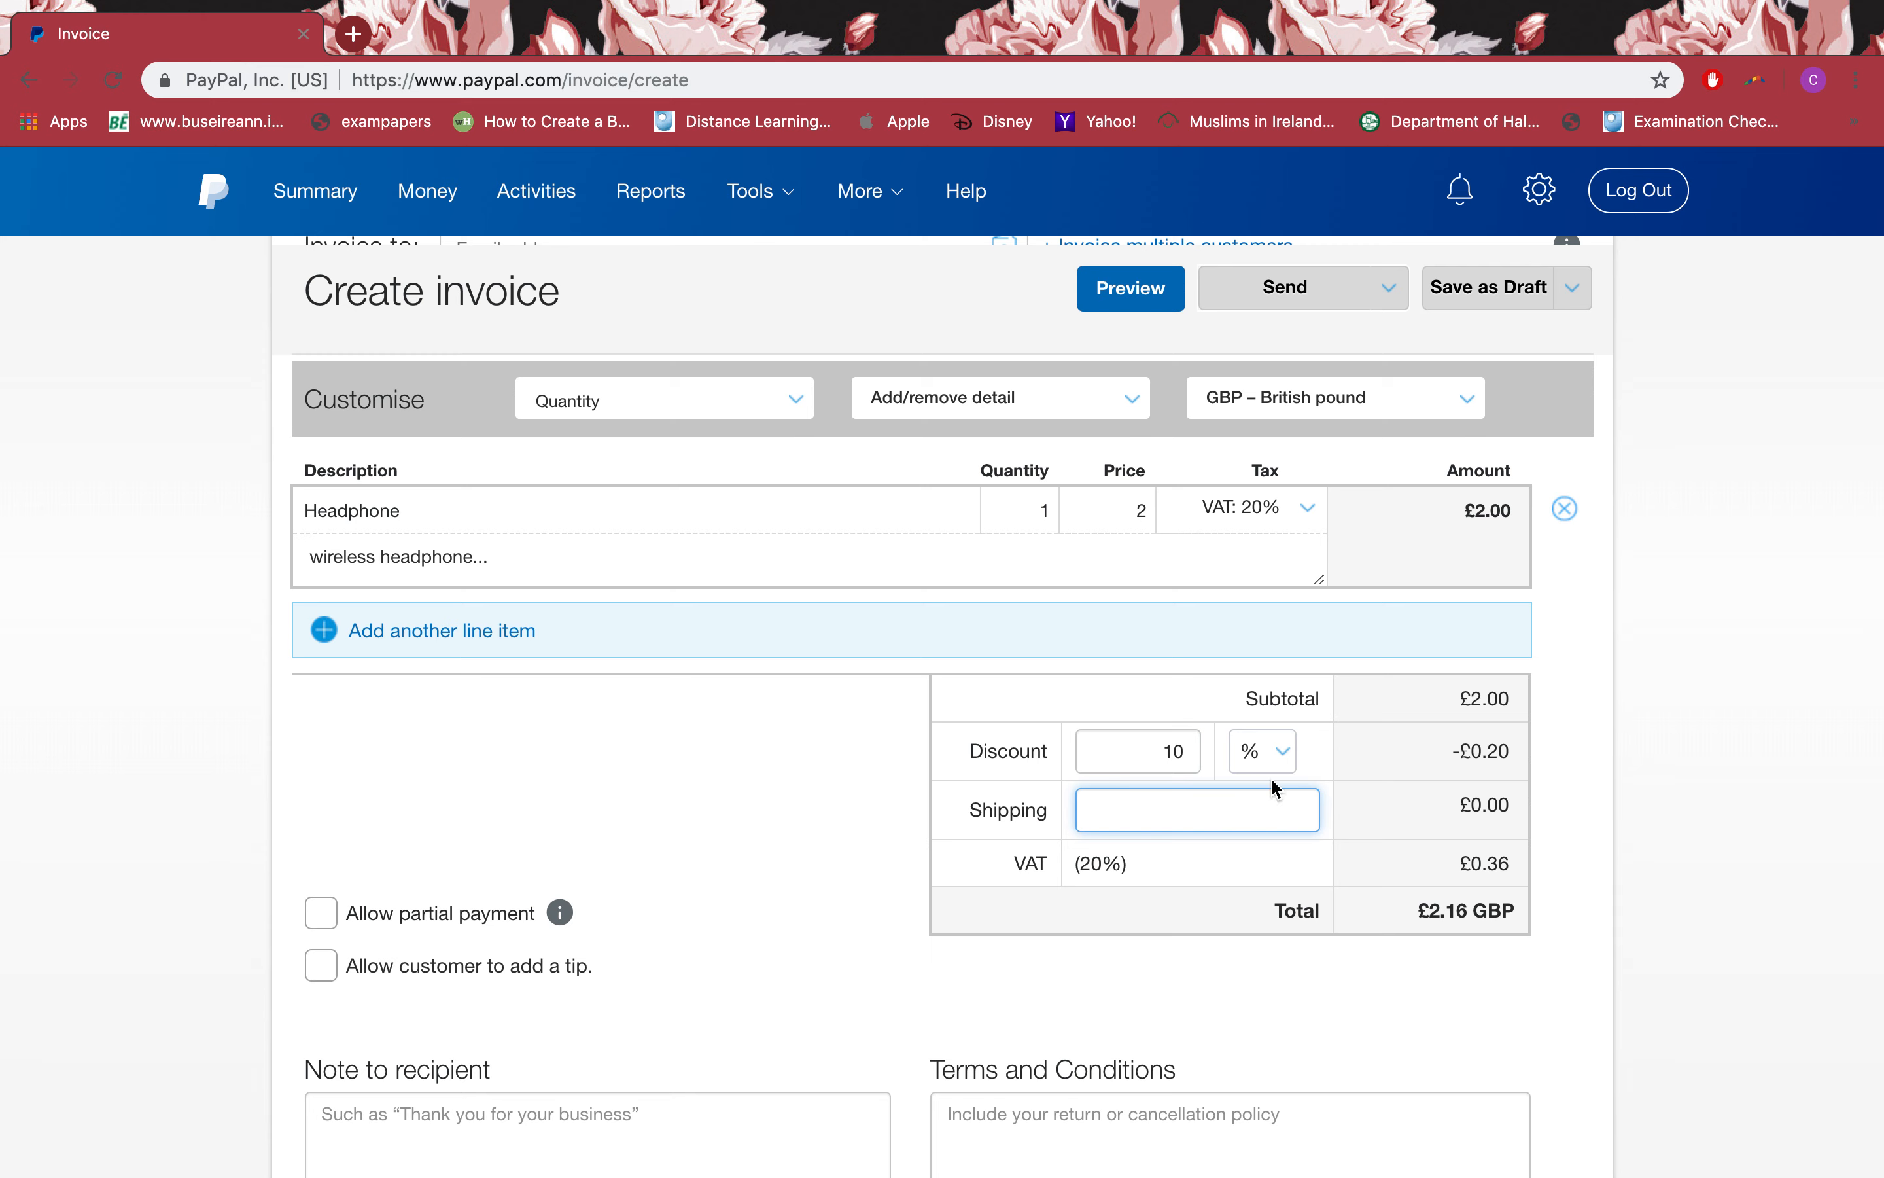
{"action": "left_click_drag", "start_coordinate": [1451, 759], "coordinate": [1519, 768]}
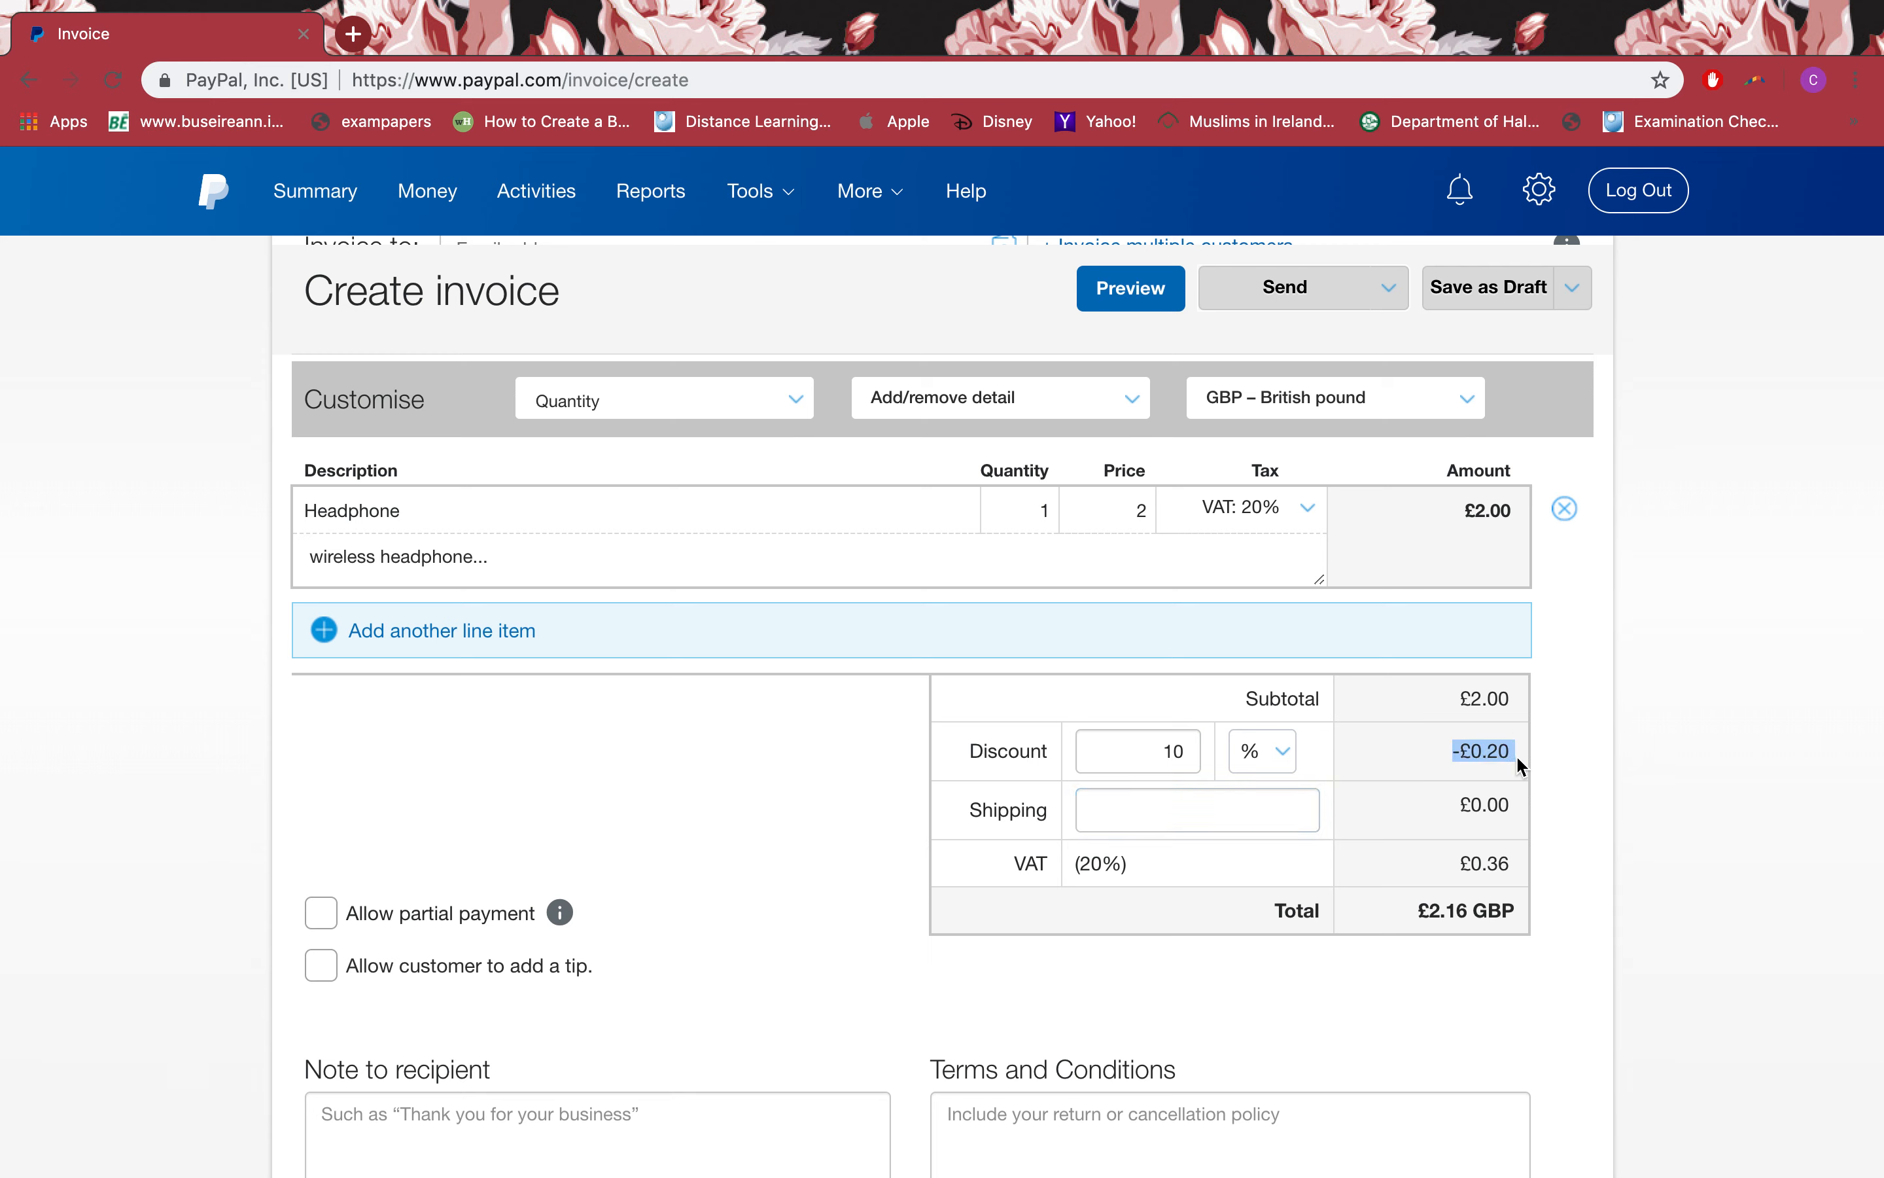
{"action": "left_click", "coordinate": [1208, 806]}
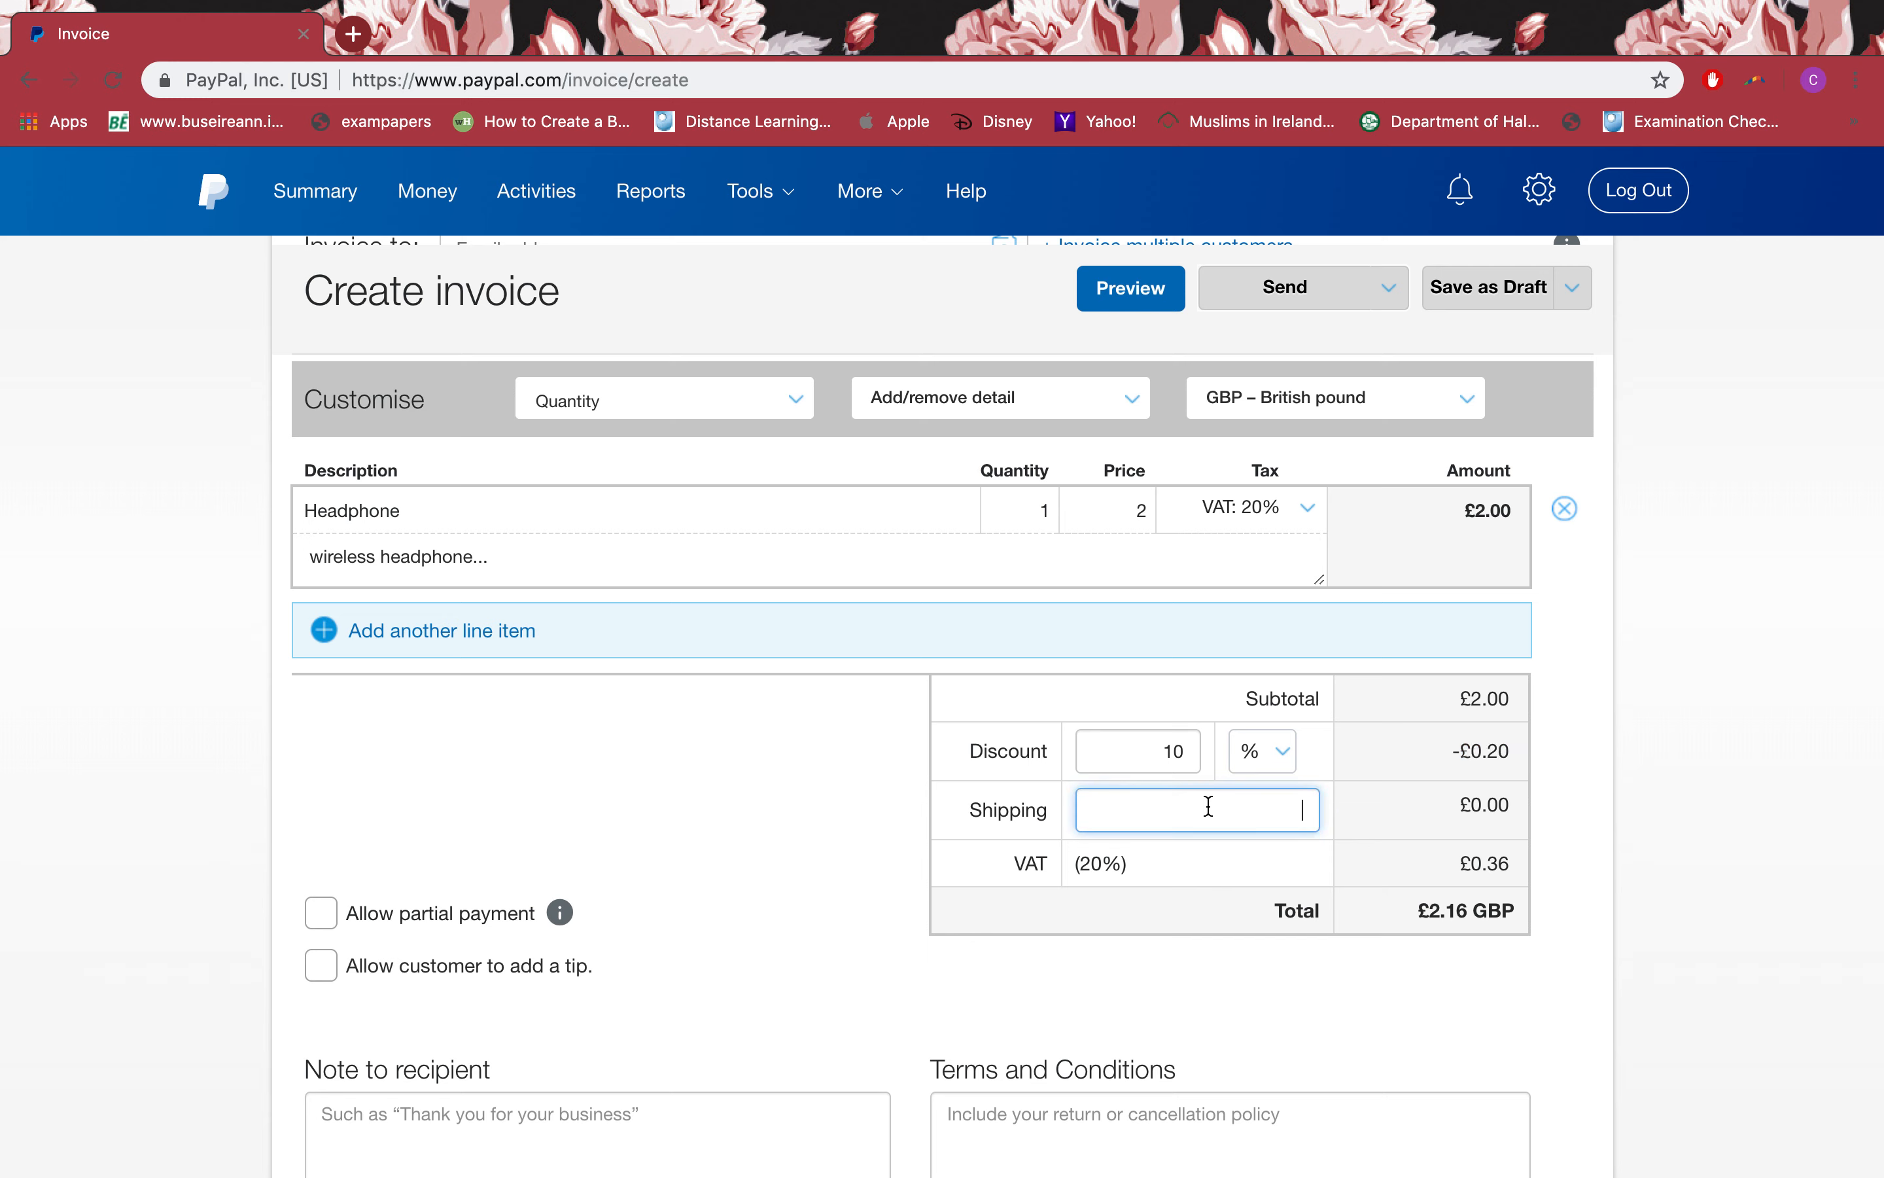
Step: Add £0.99 shipping with No tax on postage
{"action": "type", "text": ".99"}
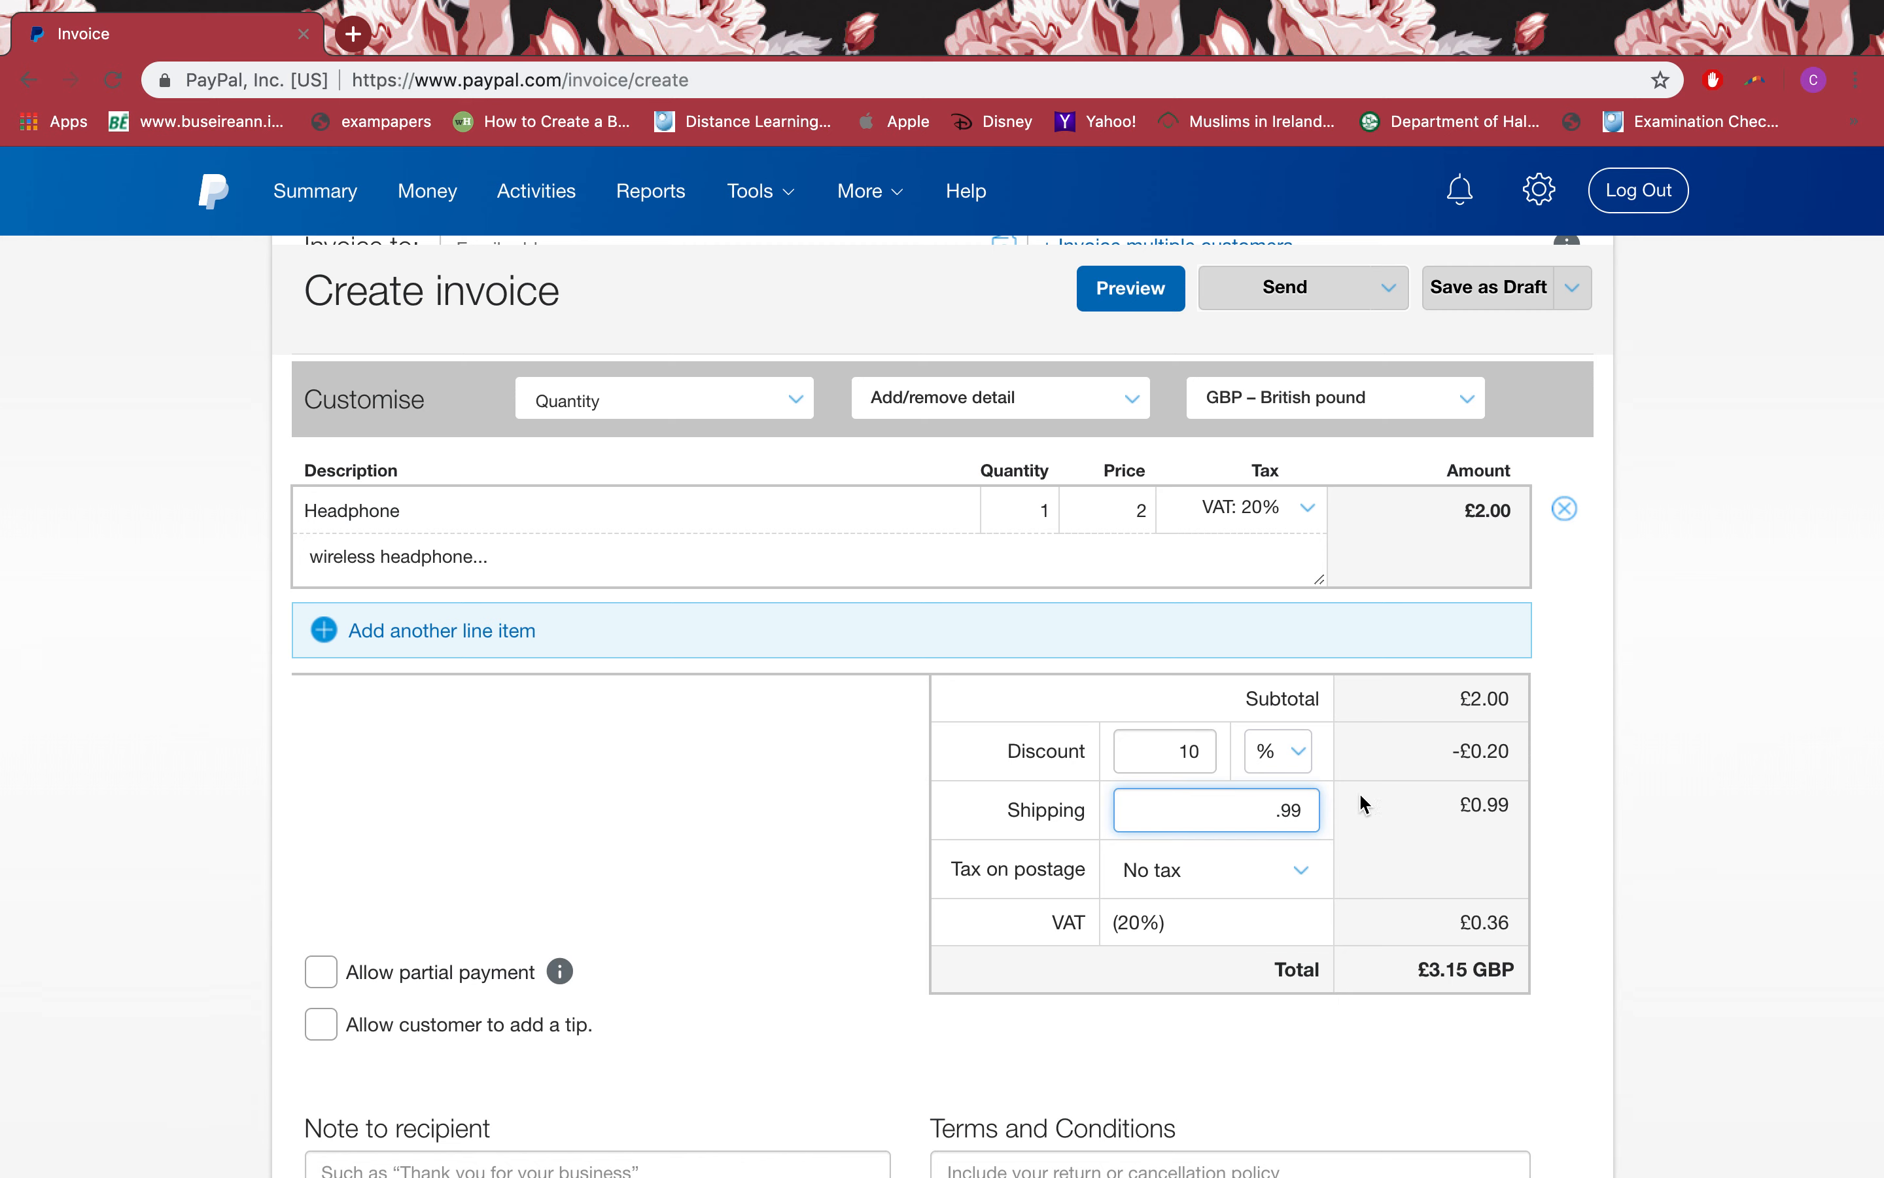
{"action": "left_click", "coordinate": [1447, 794]}
{"action": "scroll", "coordinate": [1569, 782], "scroll_direction": "down", "scroll_amount": 2}
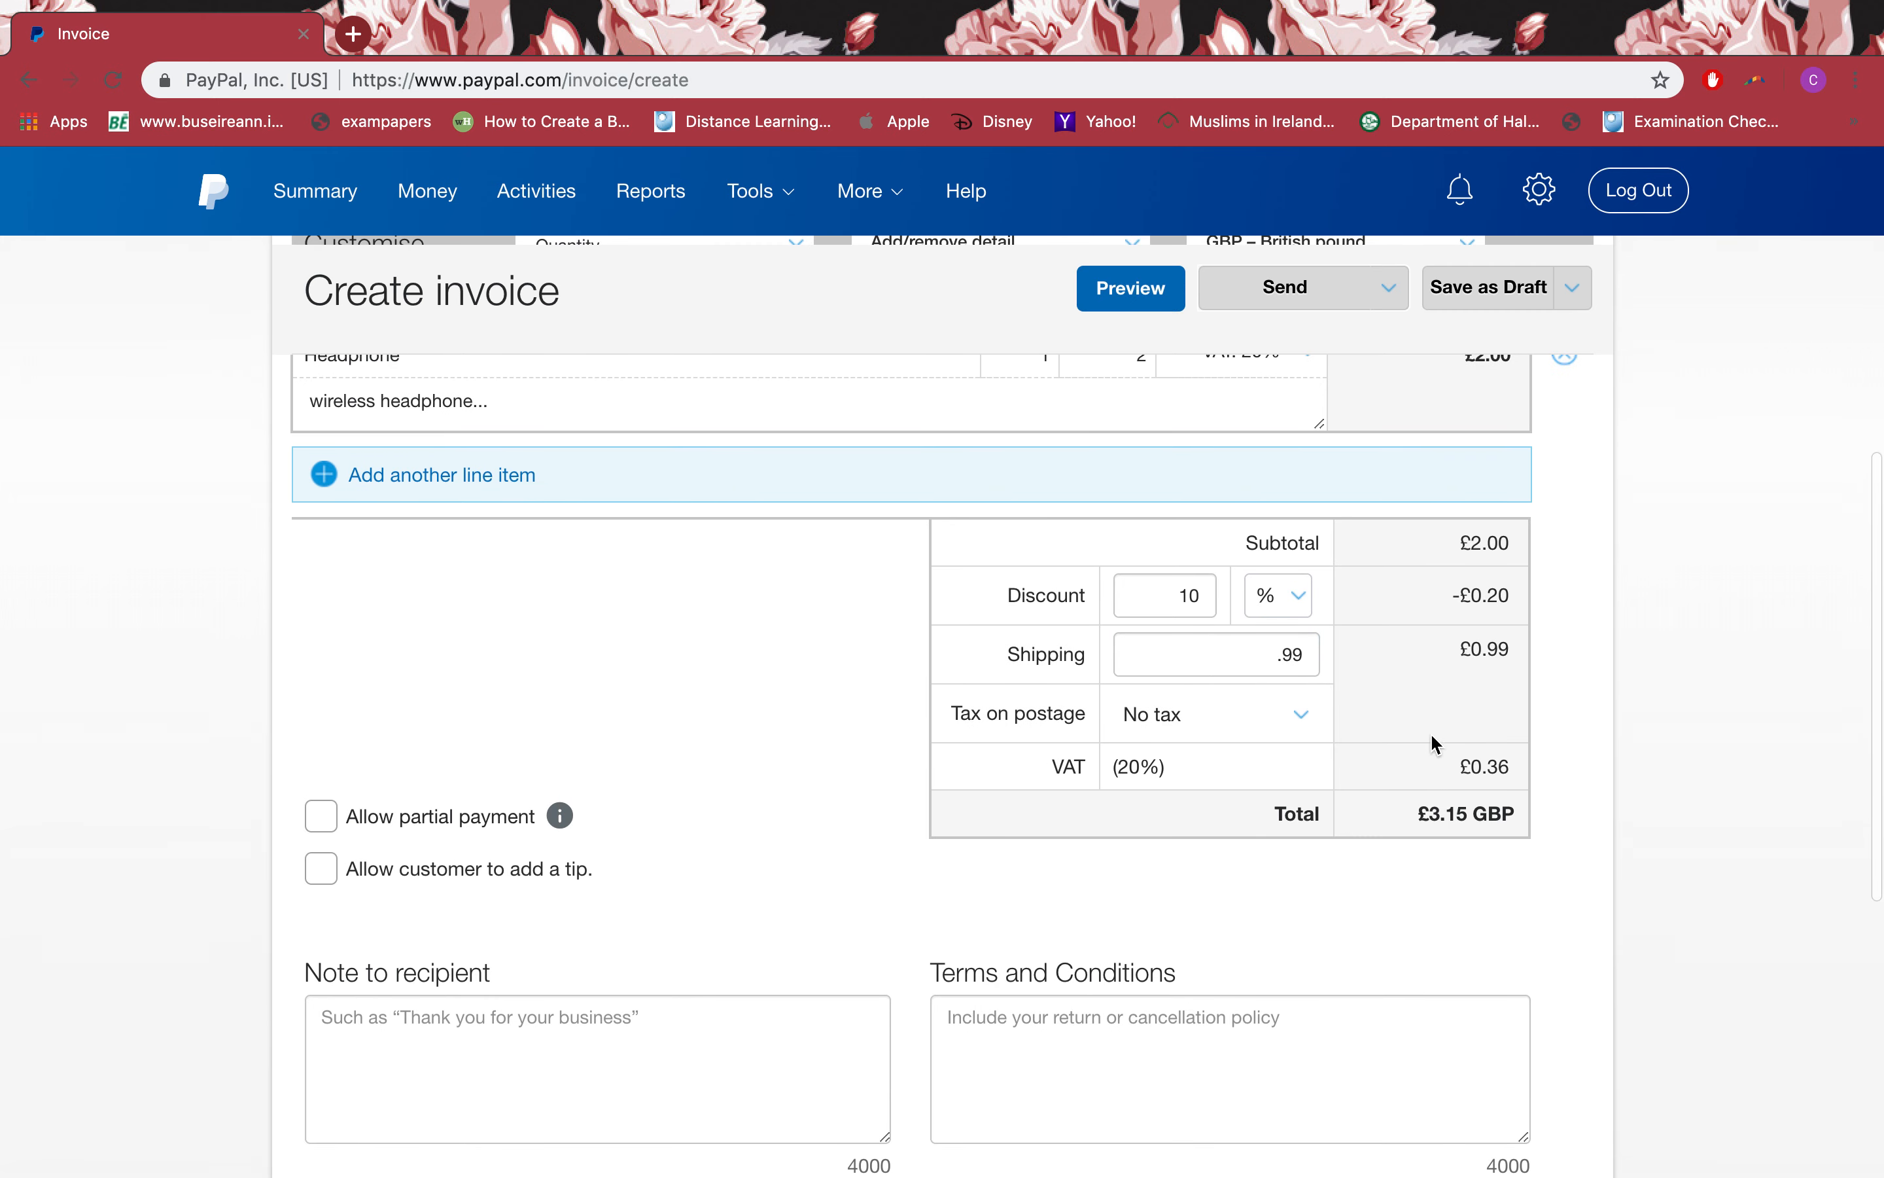
{"action": "left_click", "coordinate": [1189, 720]}
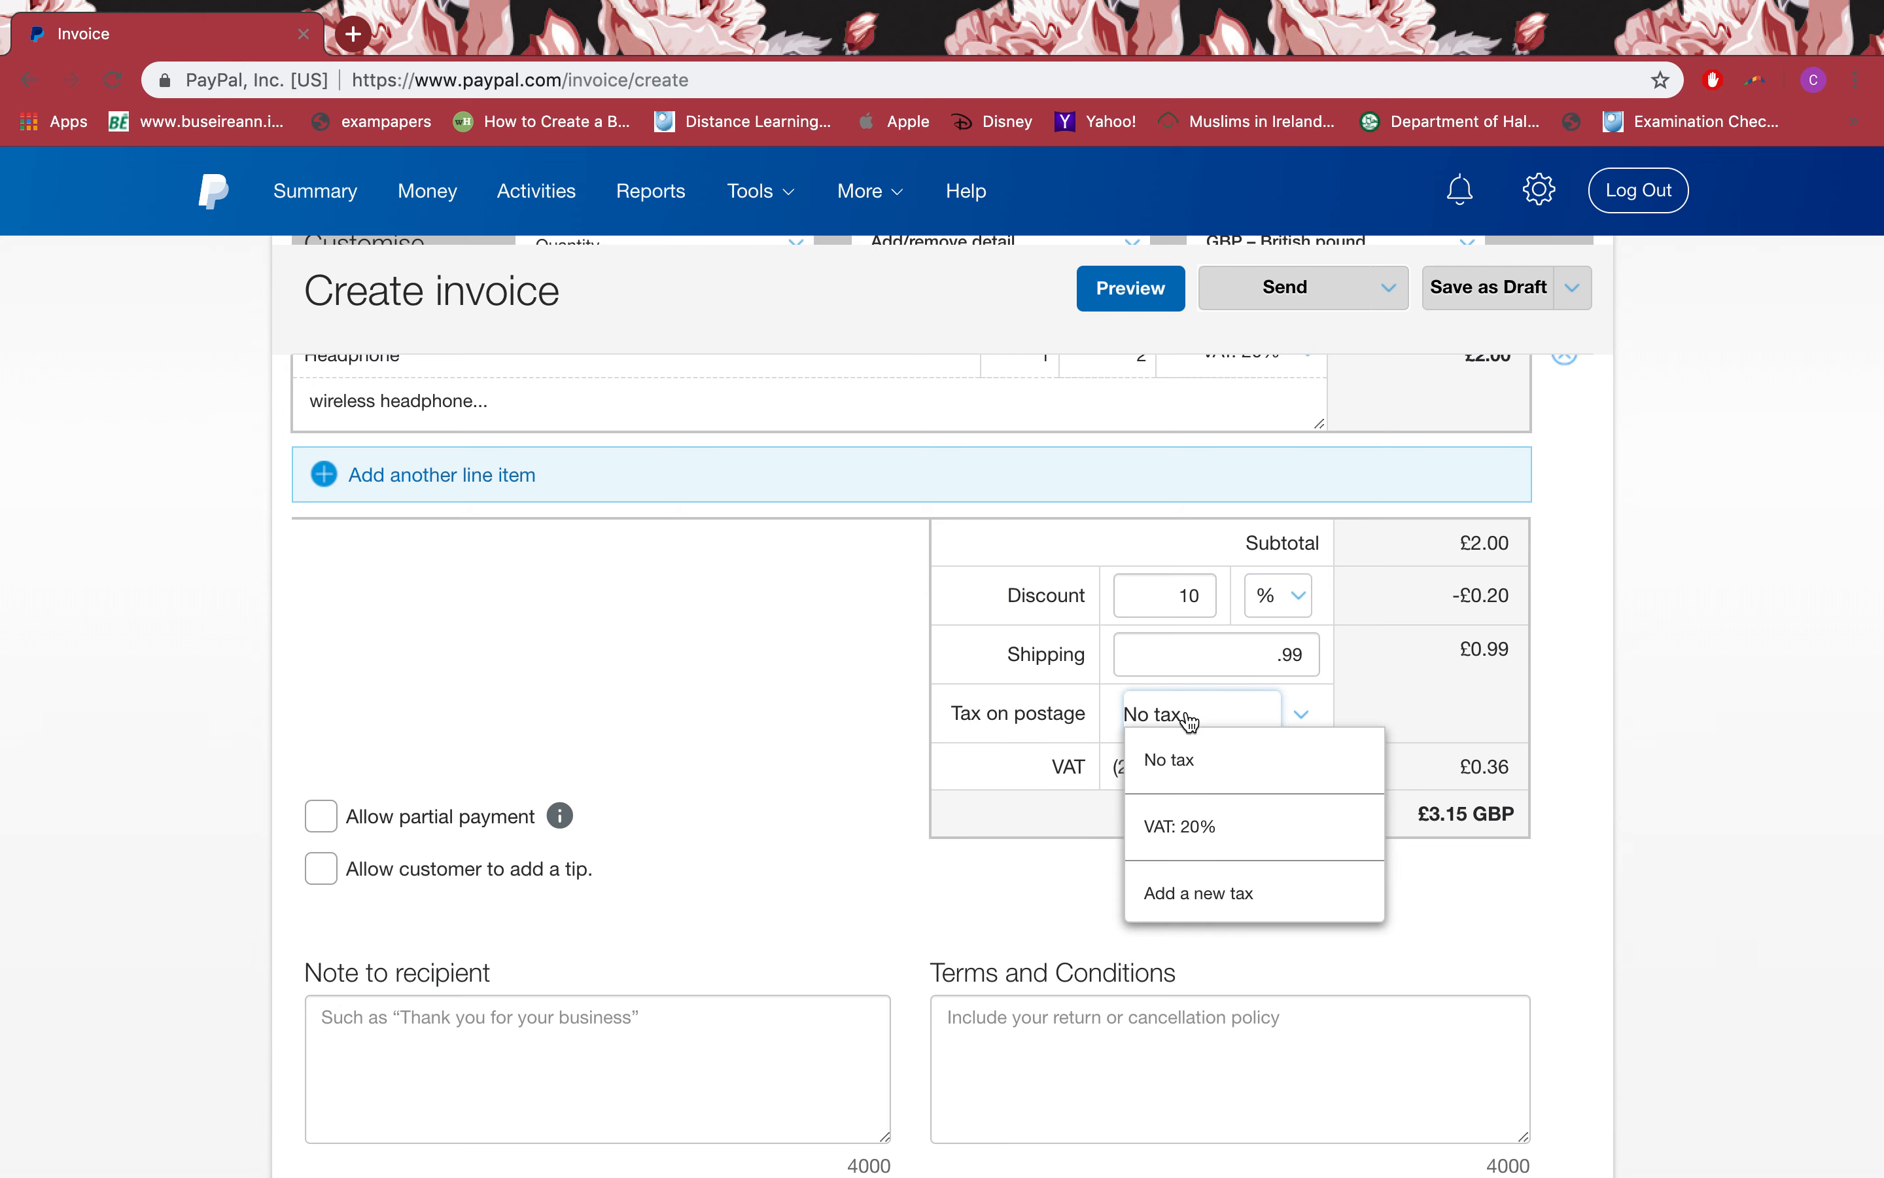
{"action": "left_click", "coordinate": [1200, 767]}
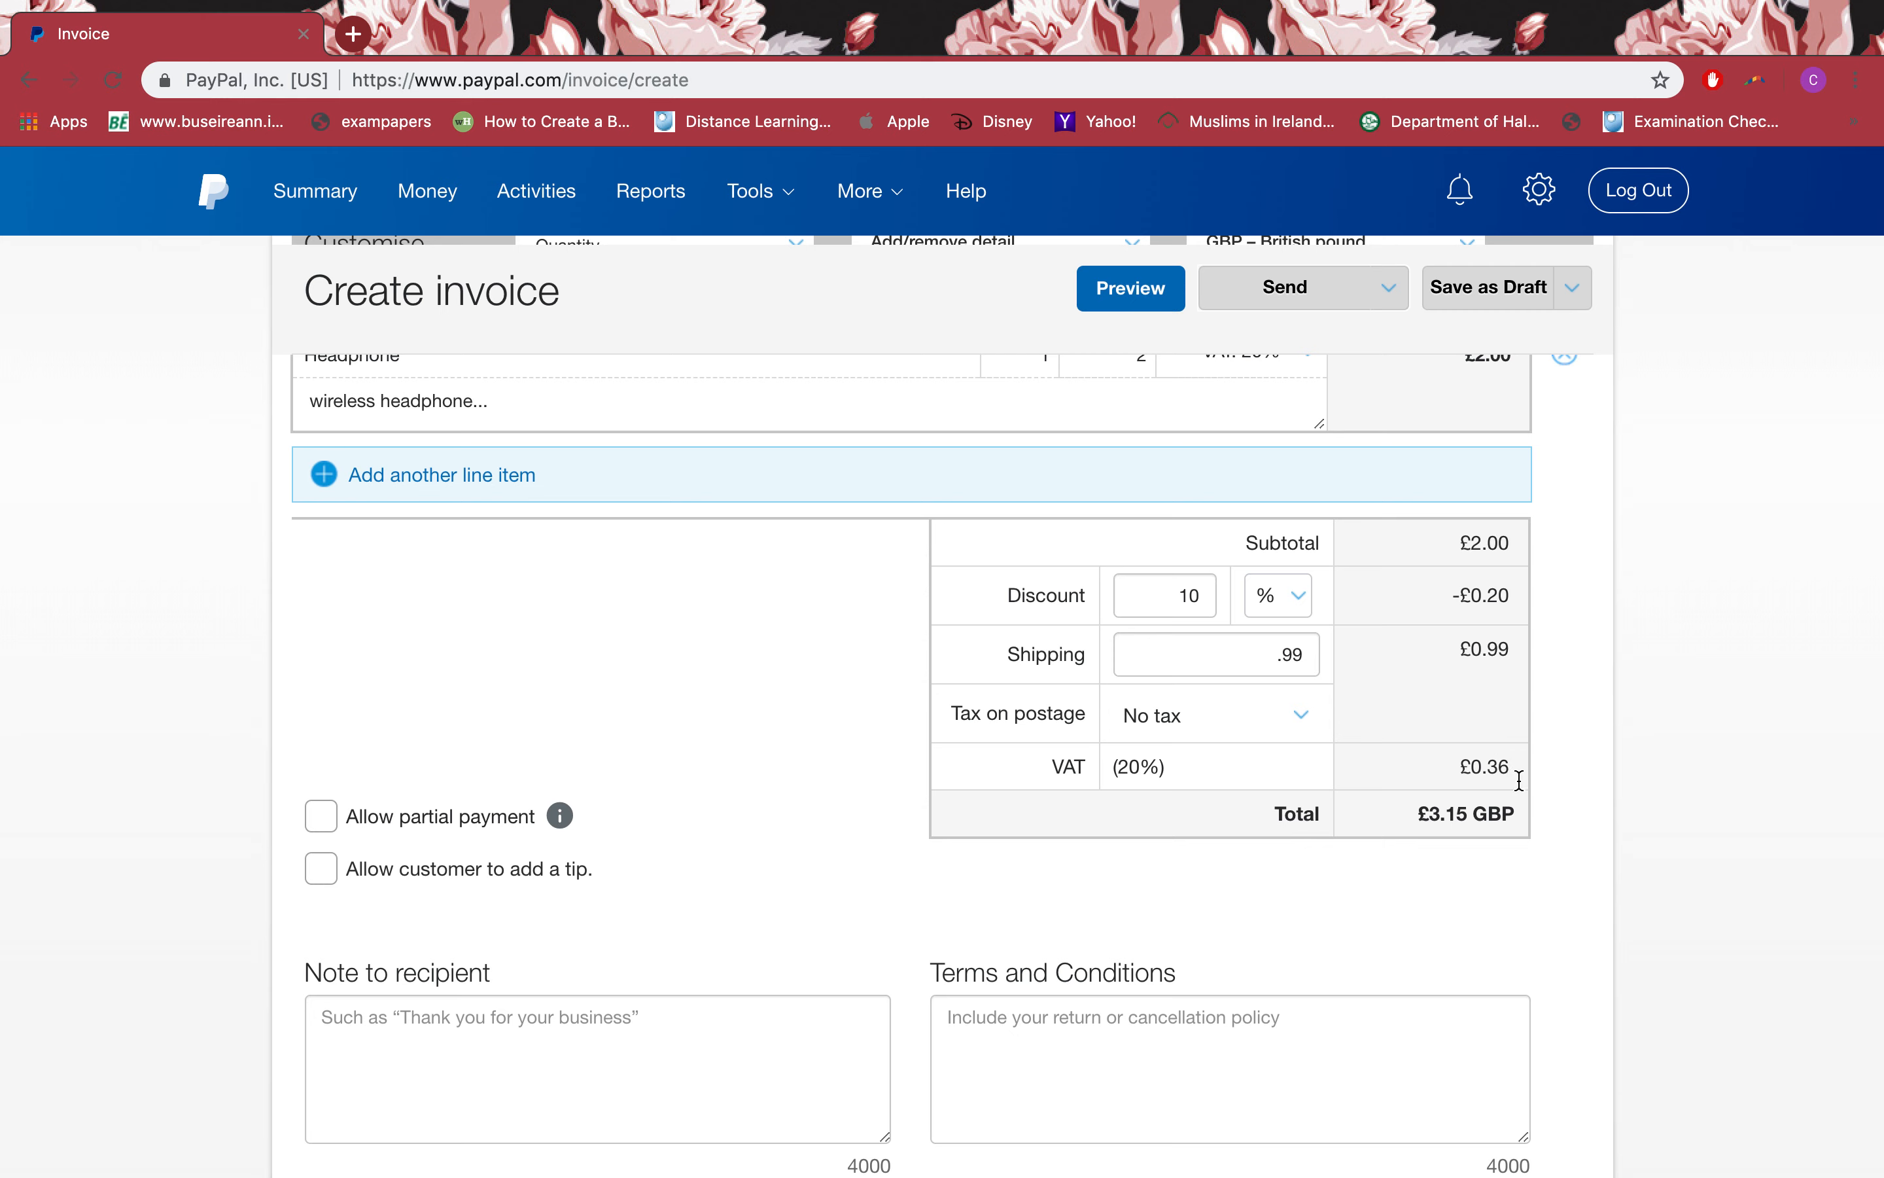
{"action": "scroll", "coordinate": [1538, 904], "scroll_direction": "up", "scroll_amount": 1}
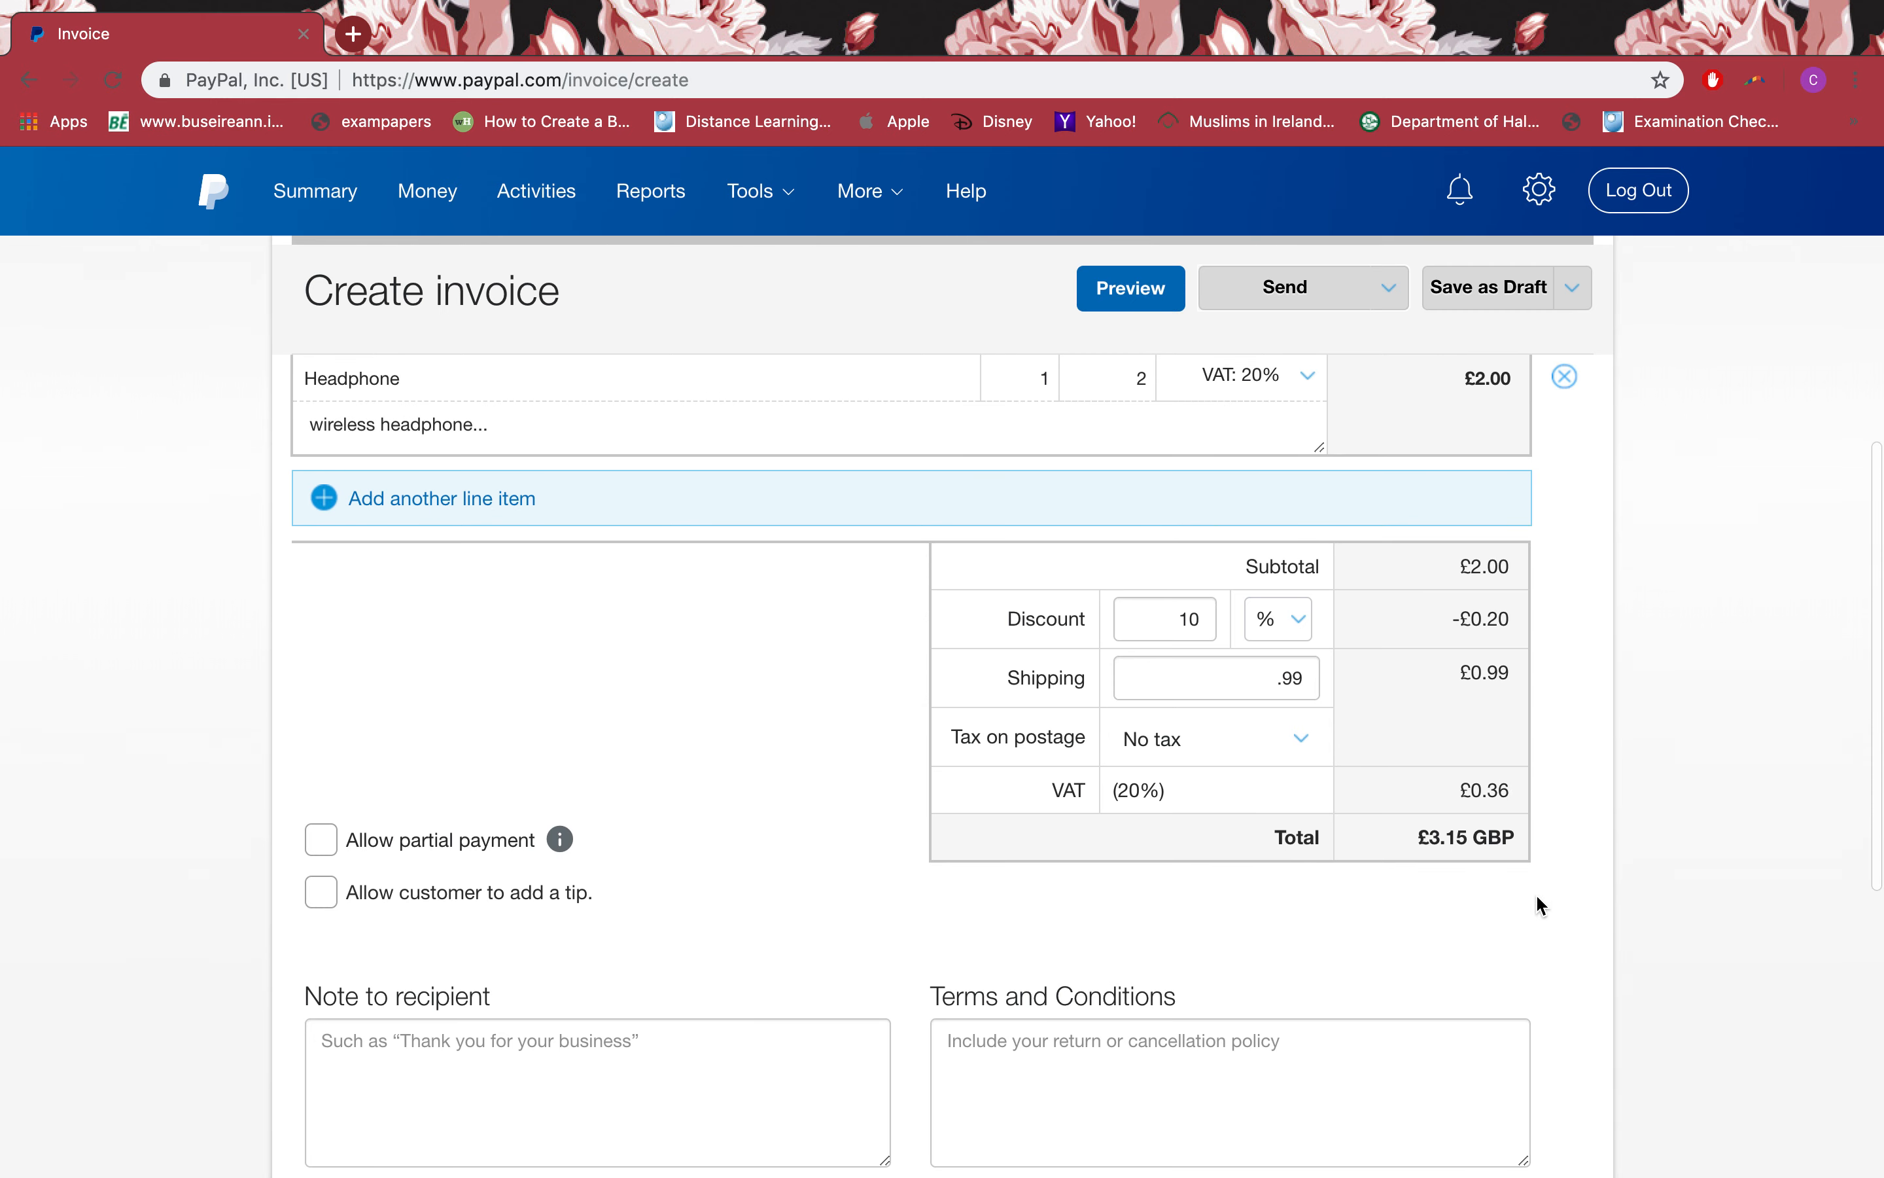
{"action": "scroll", "coordinate": [1539, 904], "scroll_direction": "down", "scroll_amount": 3}
{"action": "left_click_drag", "start_coordinate": [1527, 724], "coordinate": [1470, 713]}
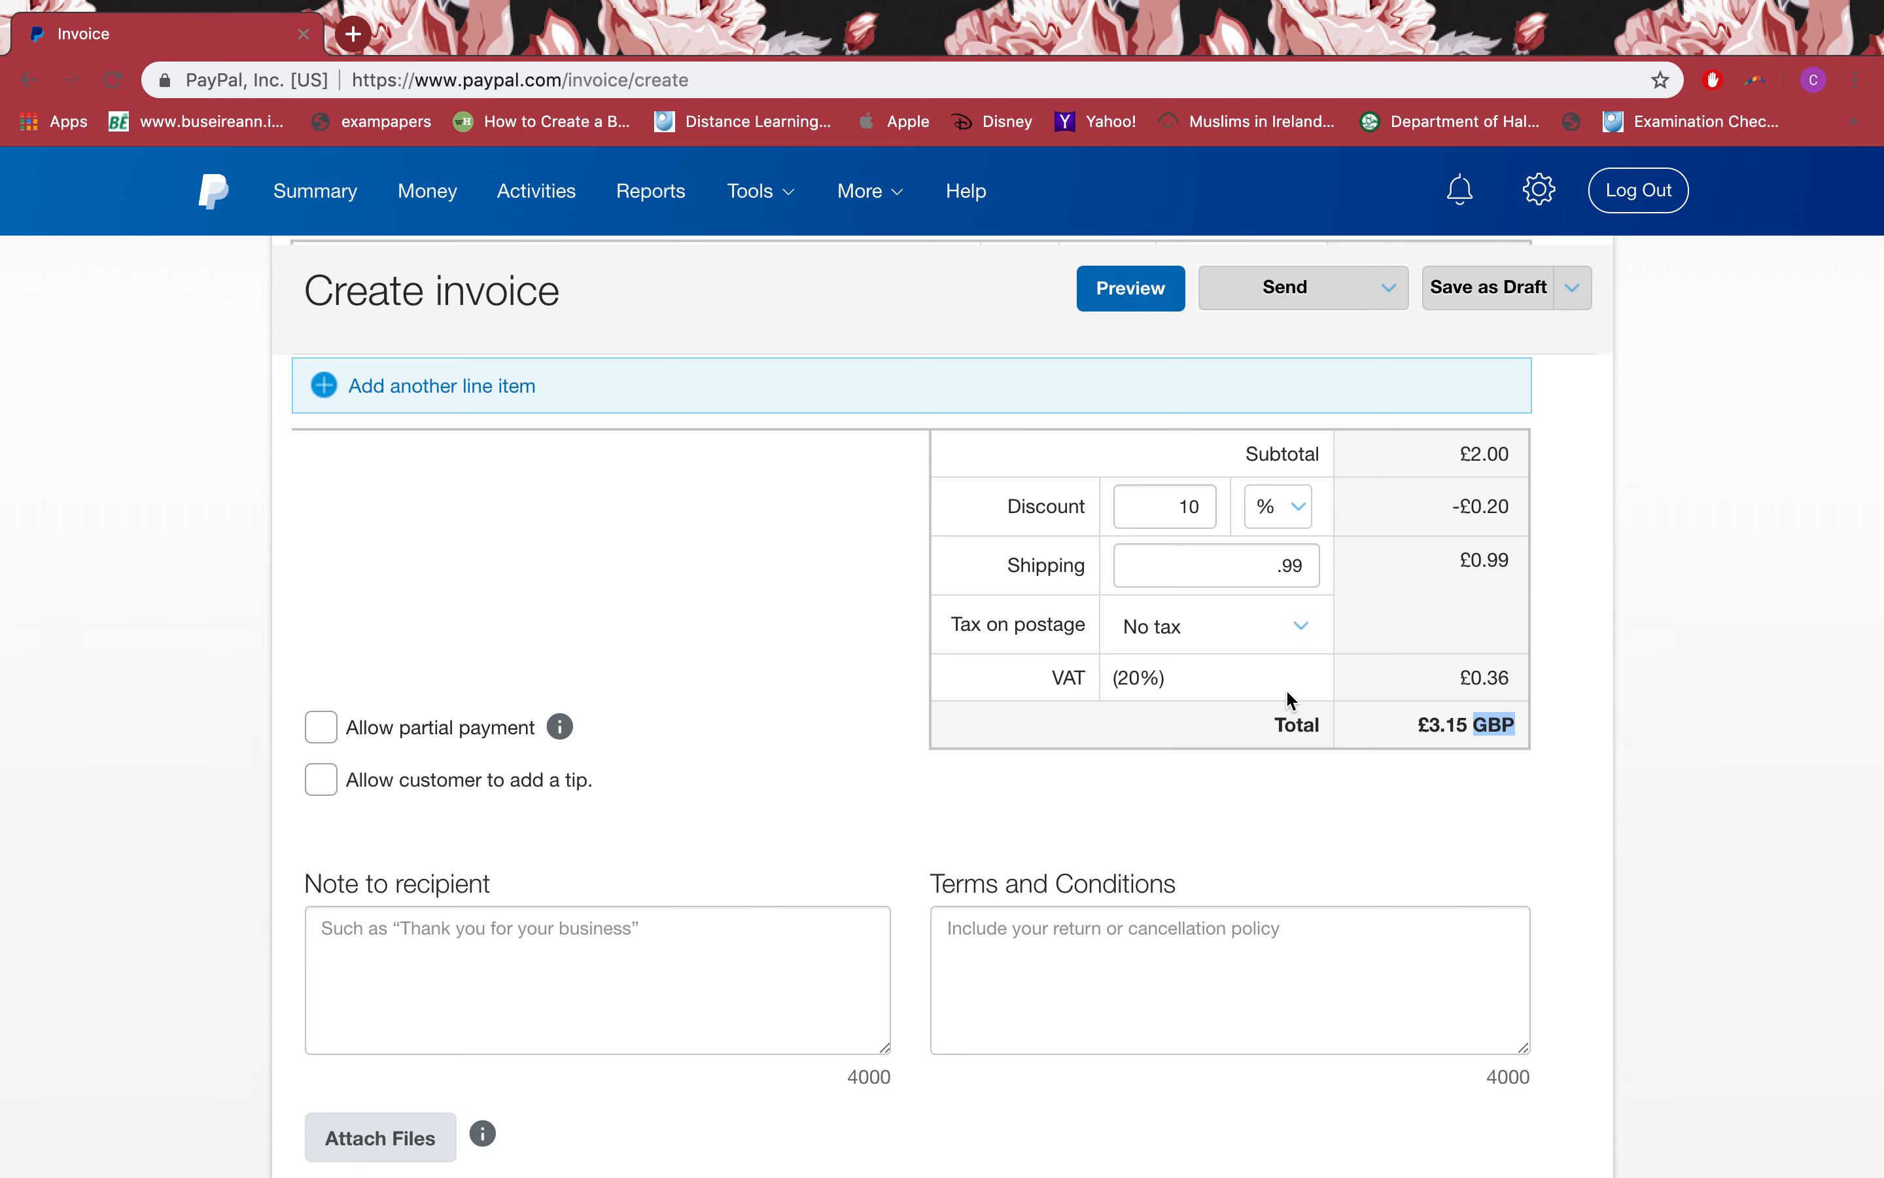
Step: Re-enter the £0.99 untaxed shipping so the total reads £3.15 GBP
{"action": "triple_click", "coordinate": [1295, 575]}
{"action": "type", "text": "0"}
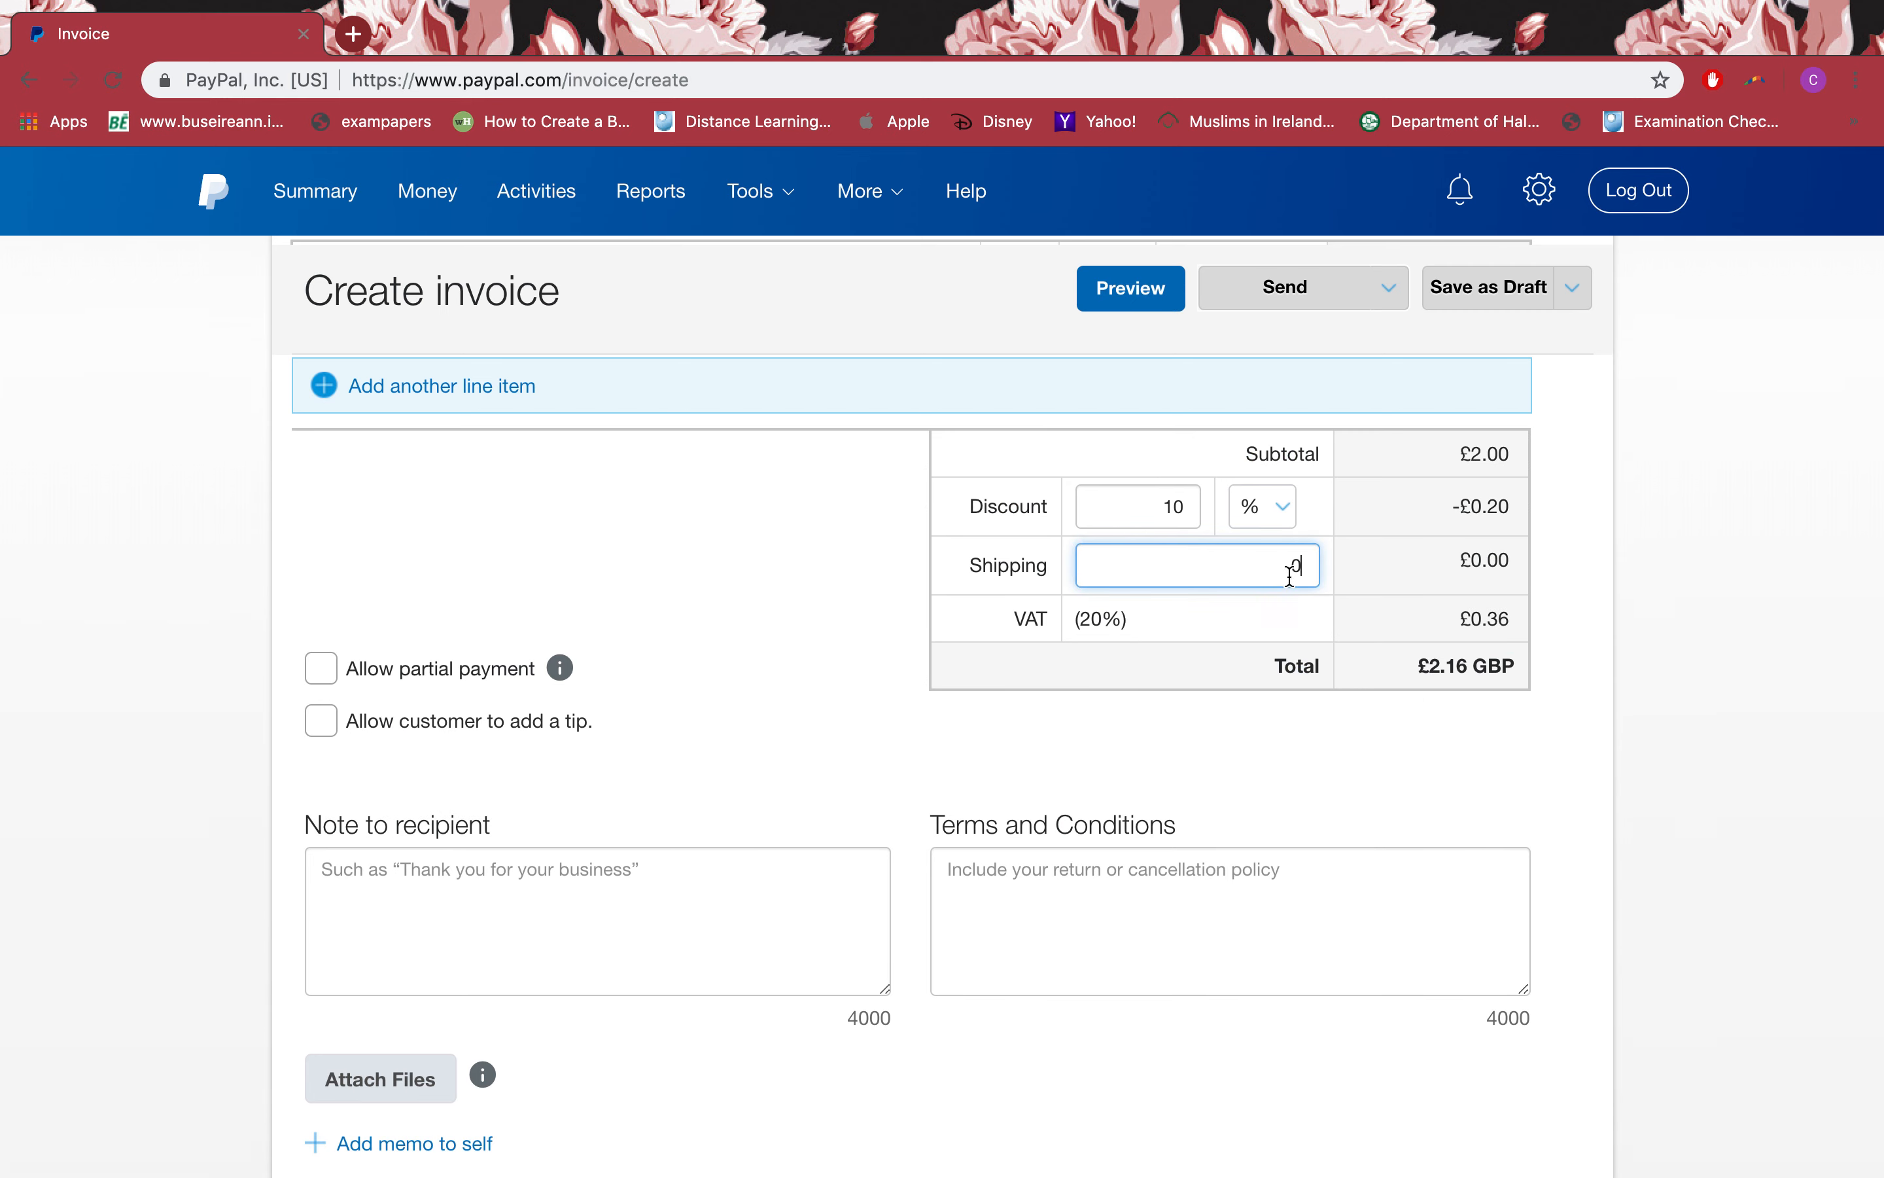
{"action": "left_click", "coordinate": [1146, 736]}
{"action": "scroll", "coordinate": [1145, 736], "scroll_direction": "up", "scroll_amount": 3}
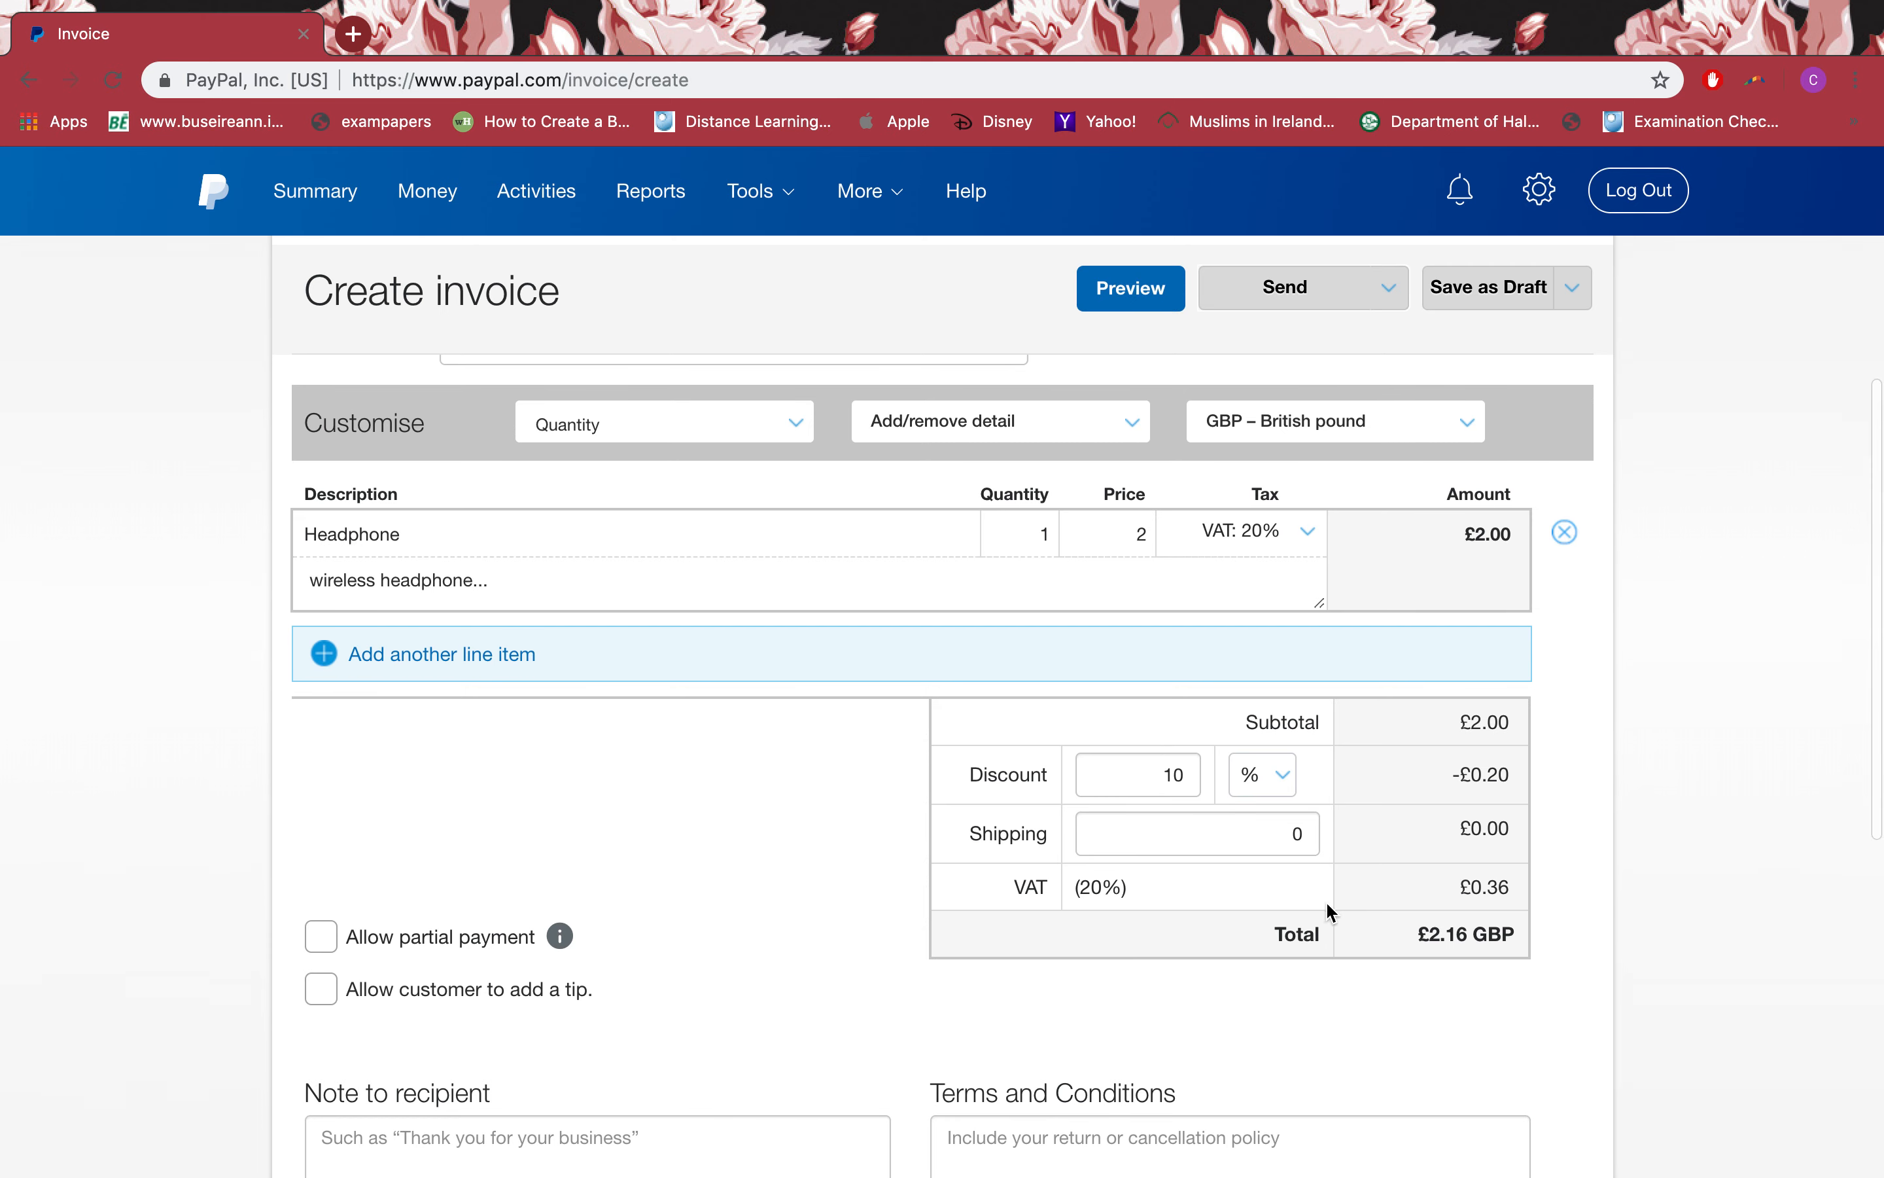
{"action": "double_click", "coordinate": [1290, 835]}
{"action": "left_click", "coordinate": [698, 992]}
{"action": "scroll", "coordinate": [699, 993], "scroll_direction": "down", "scroll_amount": 2}
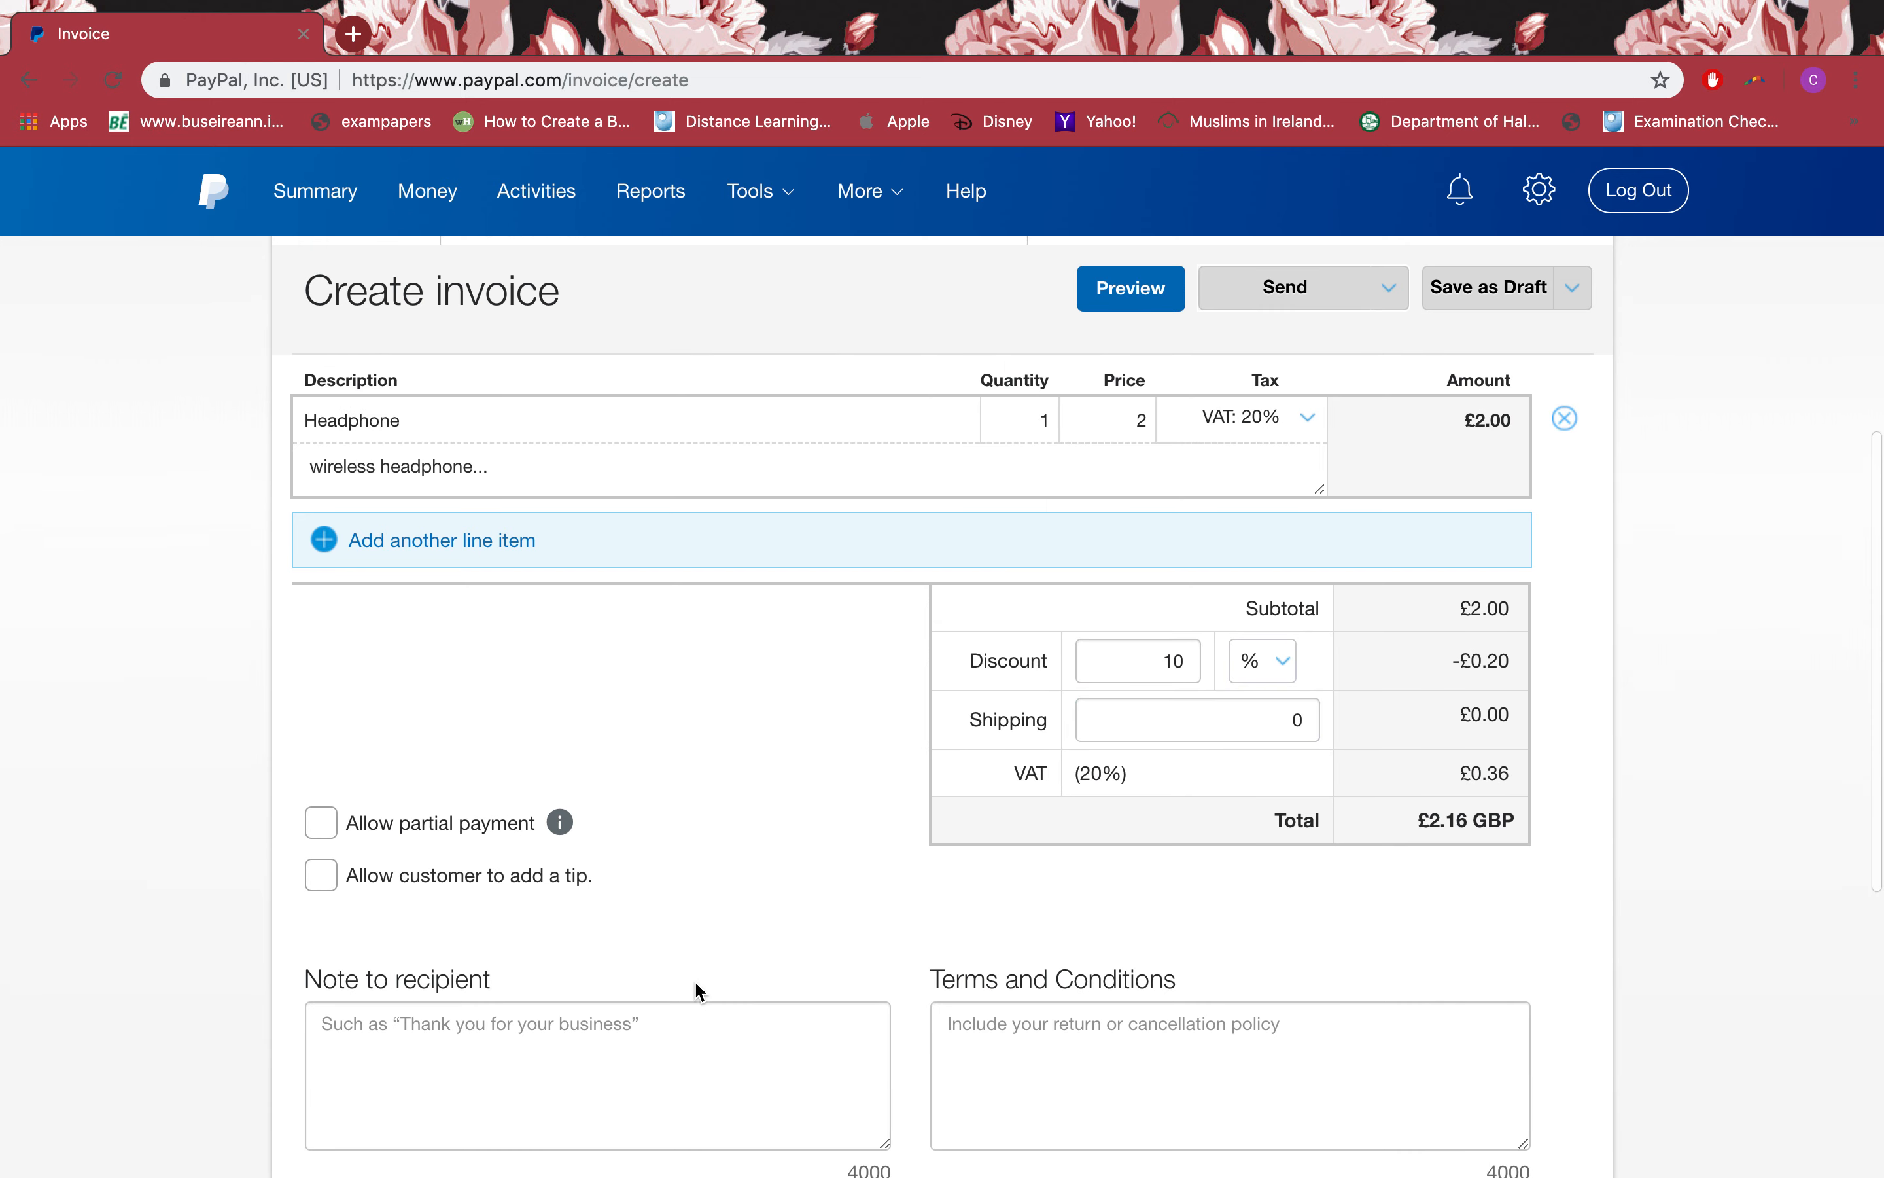
{"action": "double_click", "coordinate": [1277, 713]}
{"action": "type", "text": ".99"}
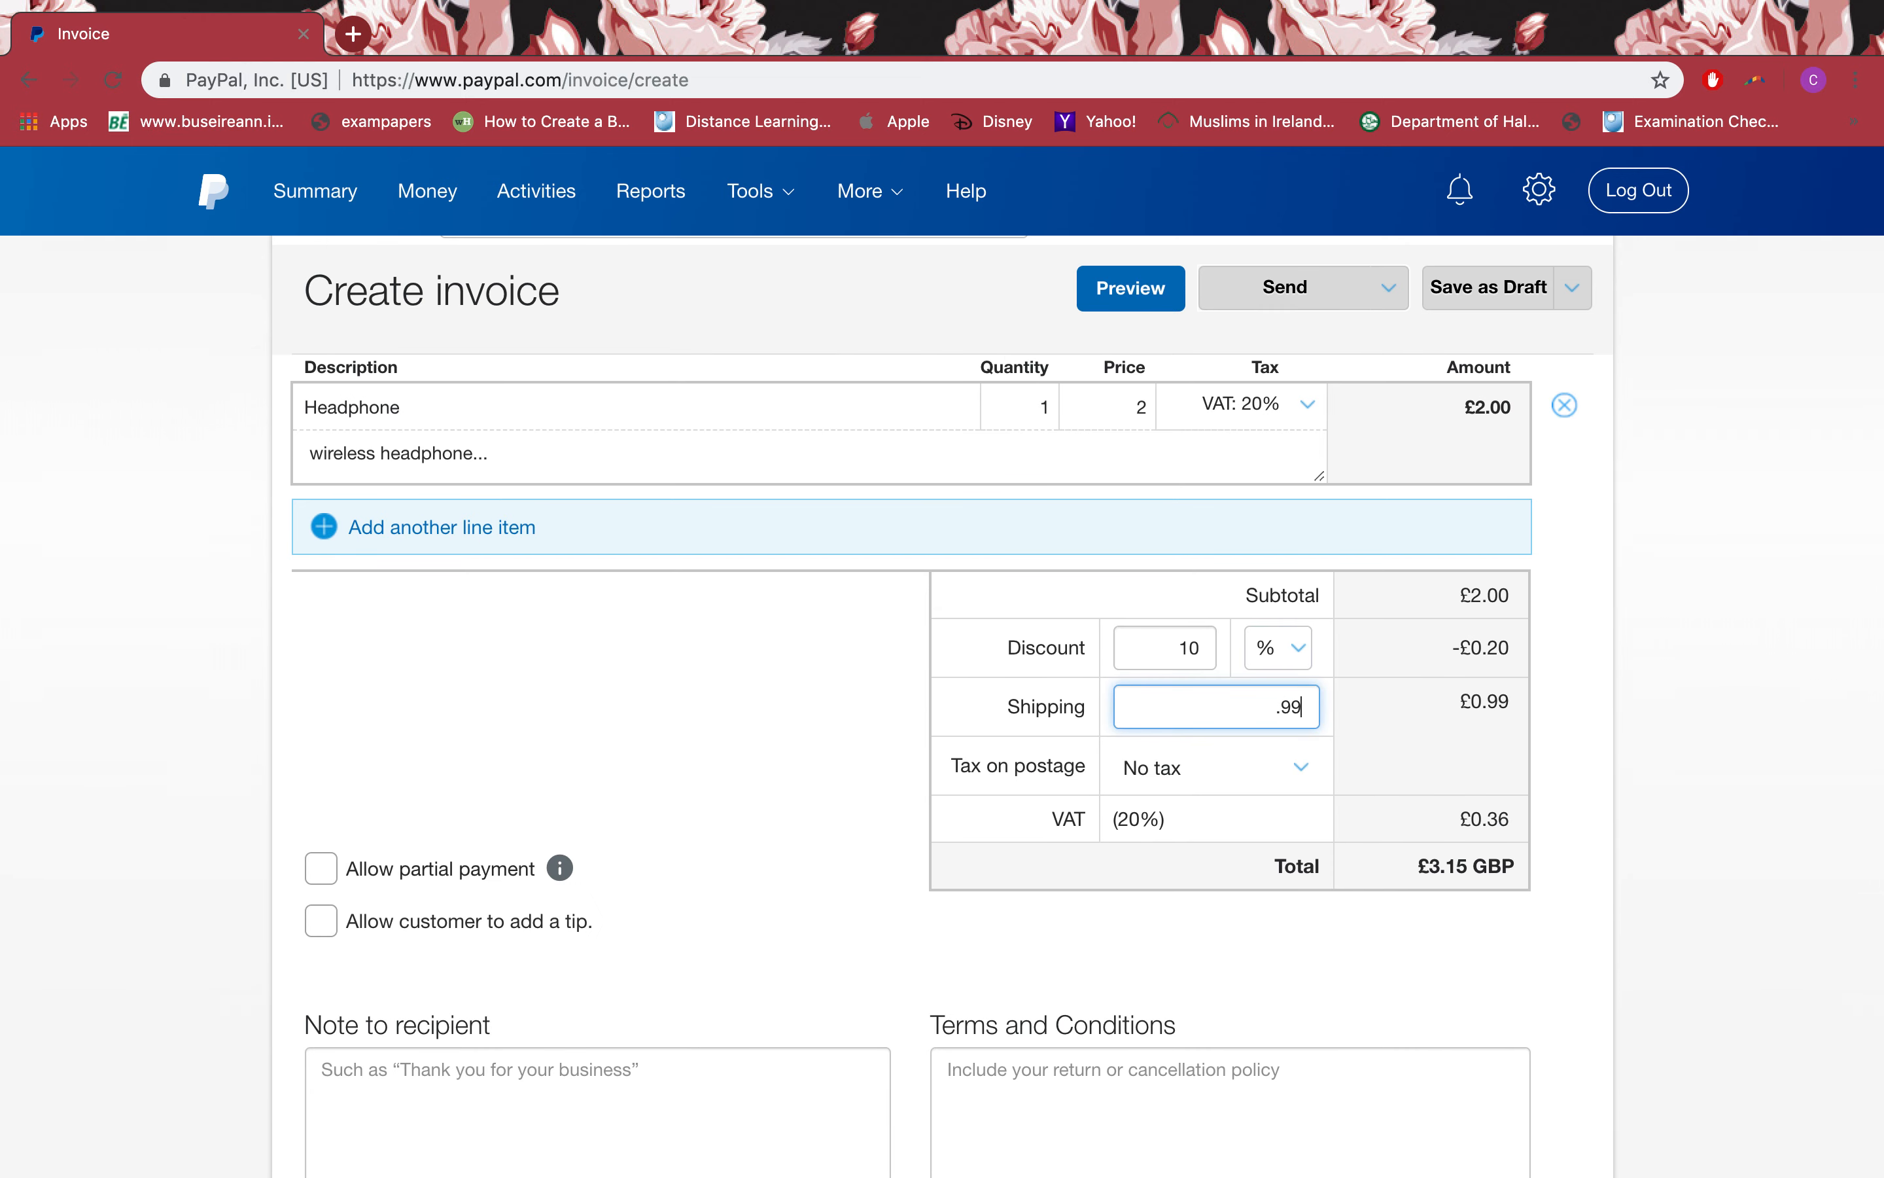
{"action": "left_click", "coordinate": [1218, 772]}
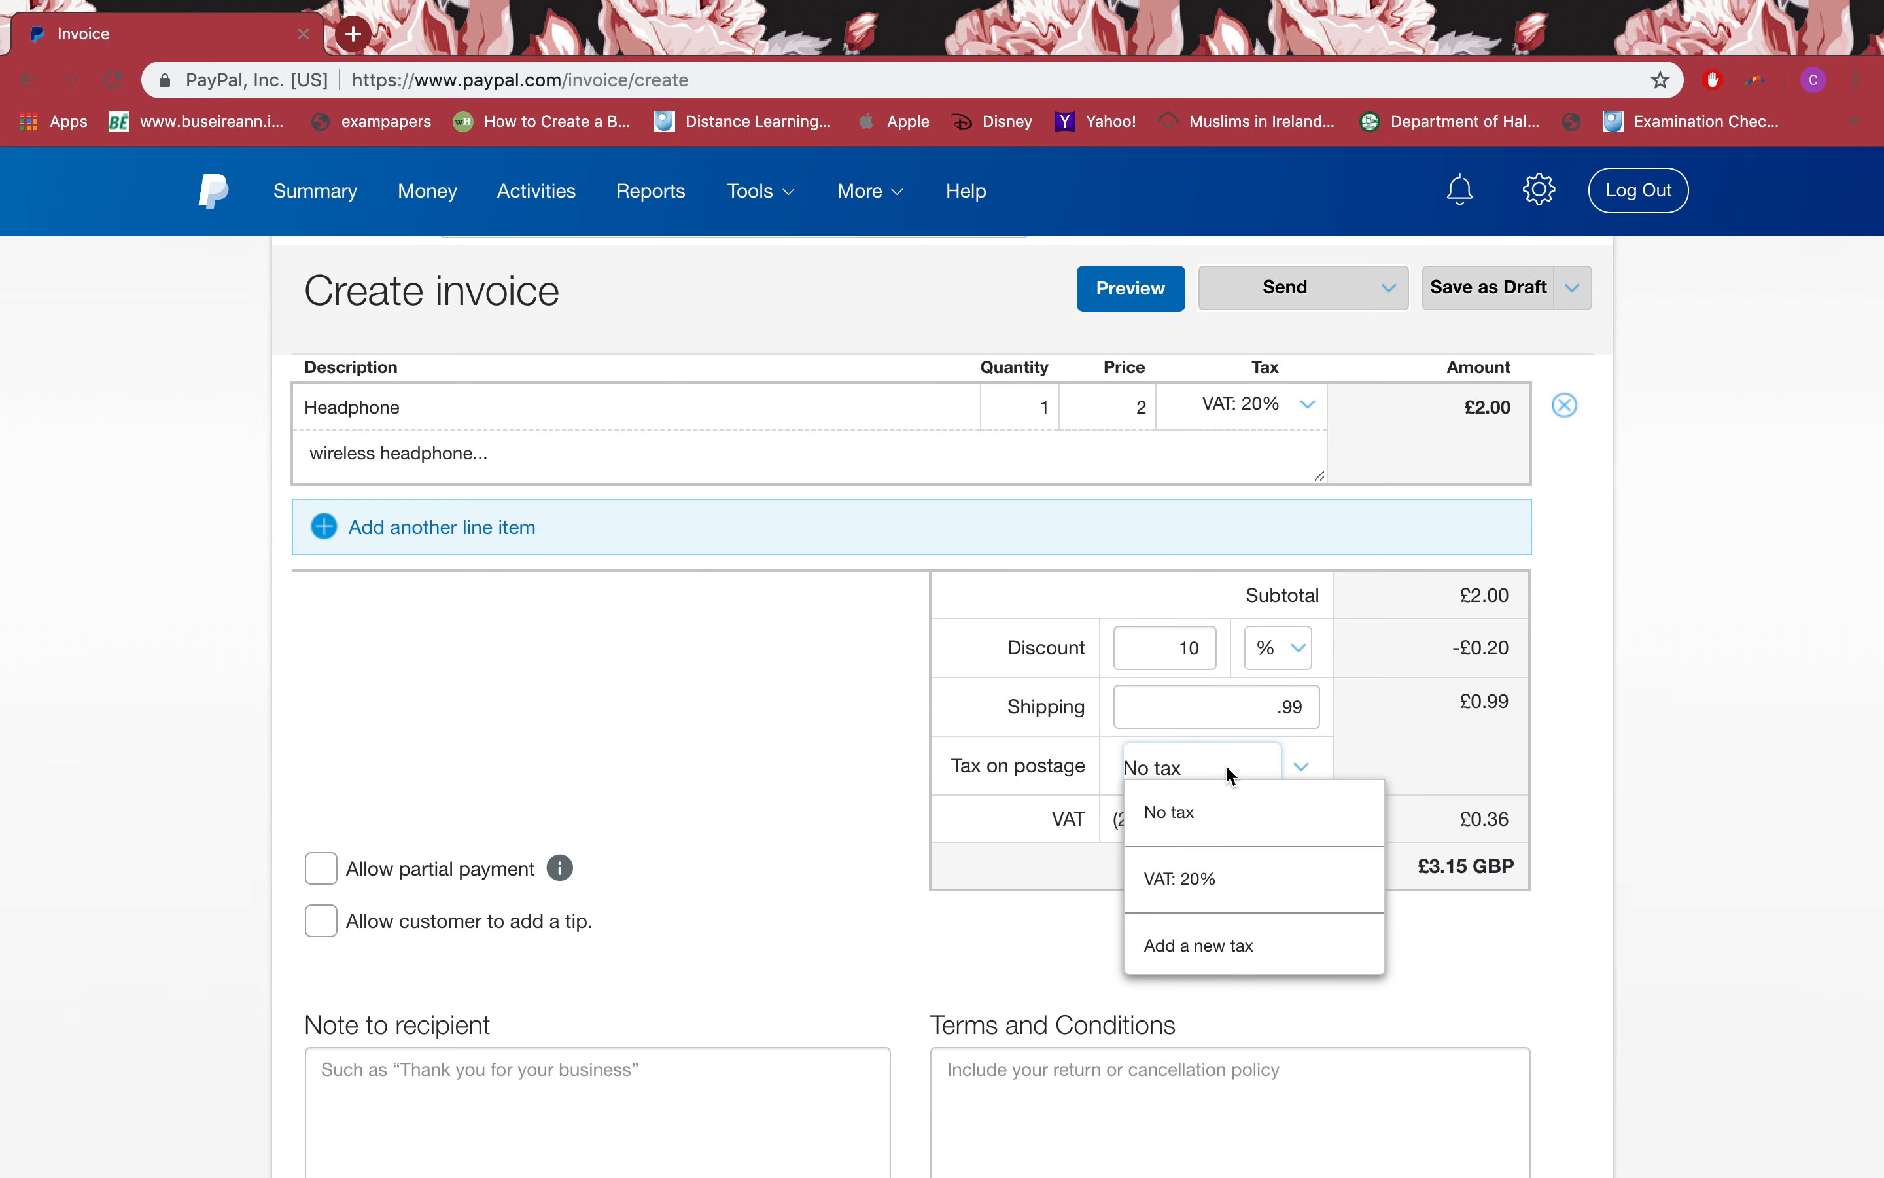
{"action": "left_click", "coordinate": [1061, 982]}
{"action": "scroll", "coordinate": [849, 935], "scroll_direction": "down", "scroll_amount": 2}
{"action": "scroll", "coordinate": [842, 924], "scroll_direction": "down", "scroll_amount": 2}
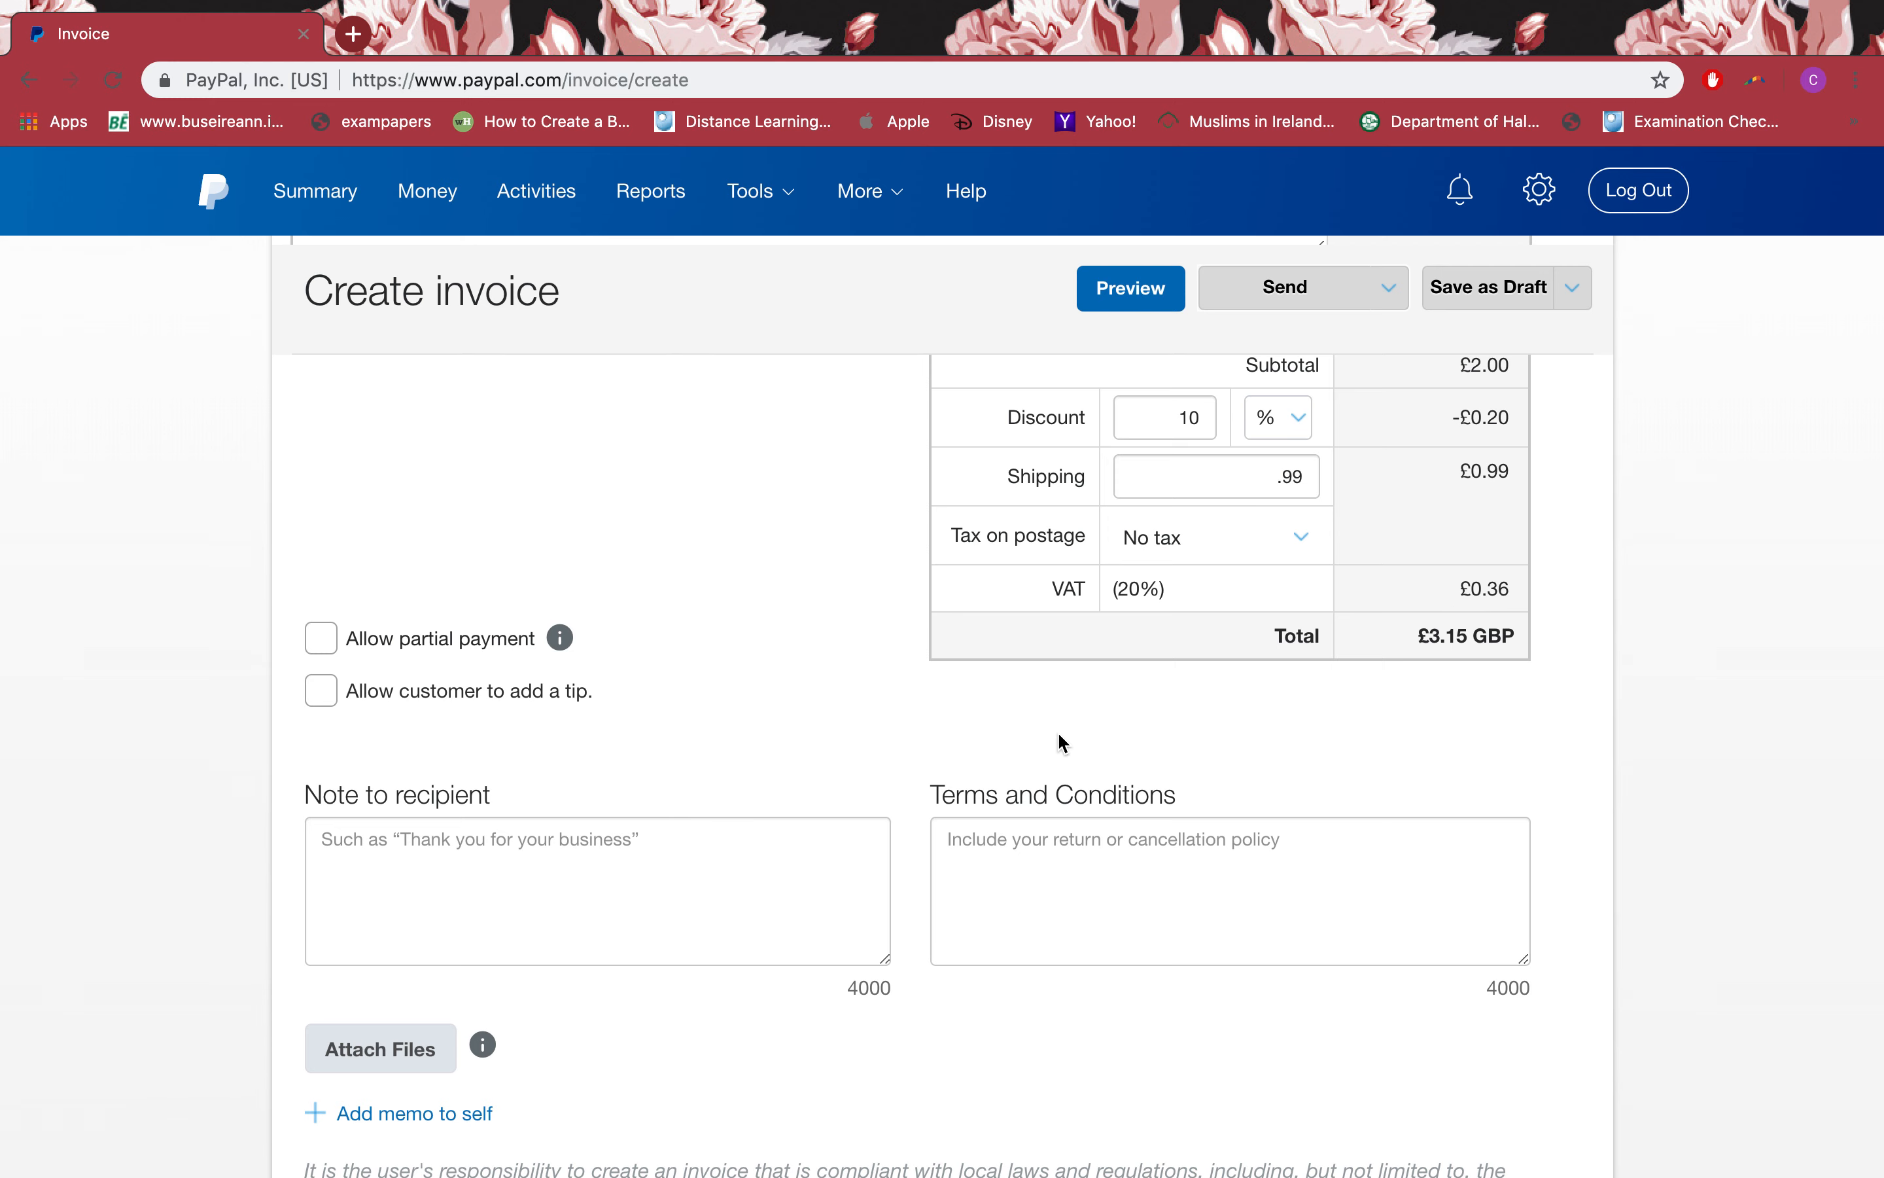
{"action": "scroll", "coordinate": [1060, 736], "scroll_direction": "down", "scroll_amount": 1}
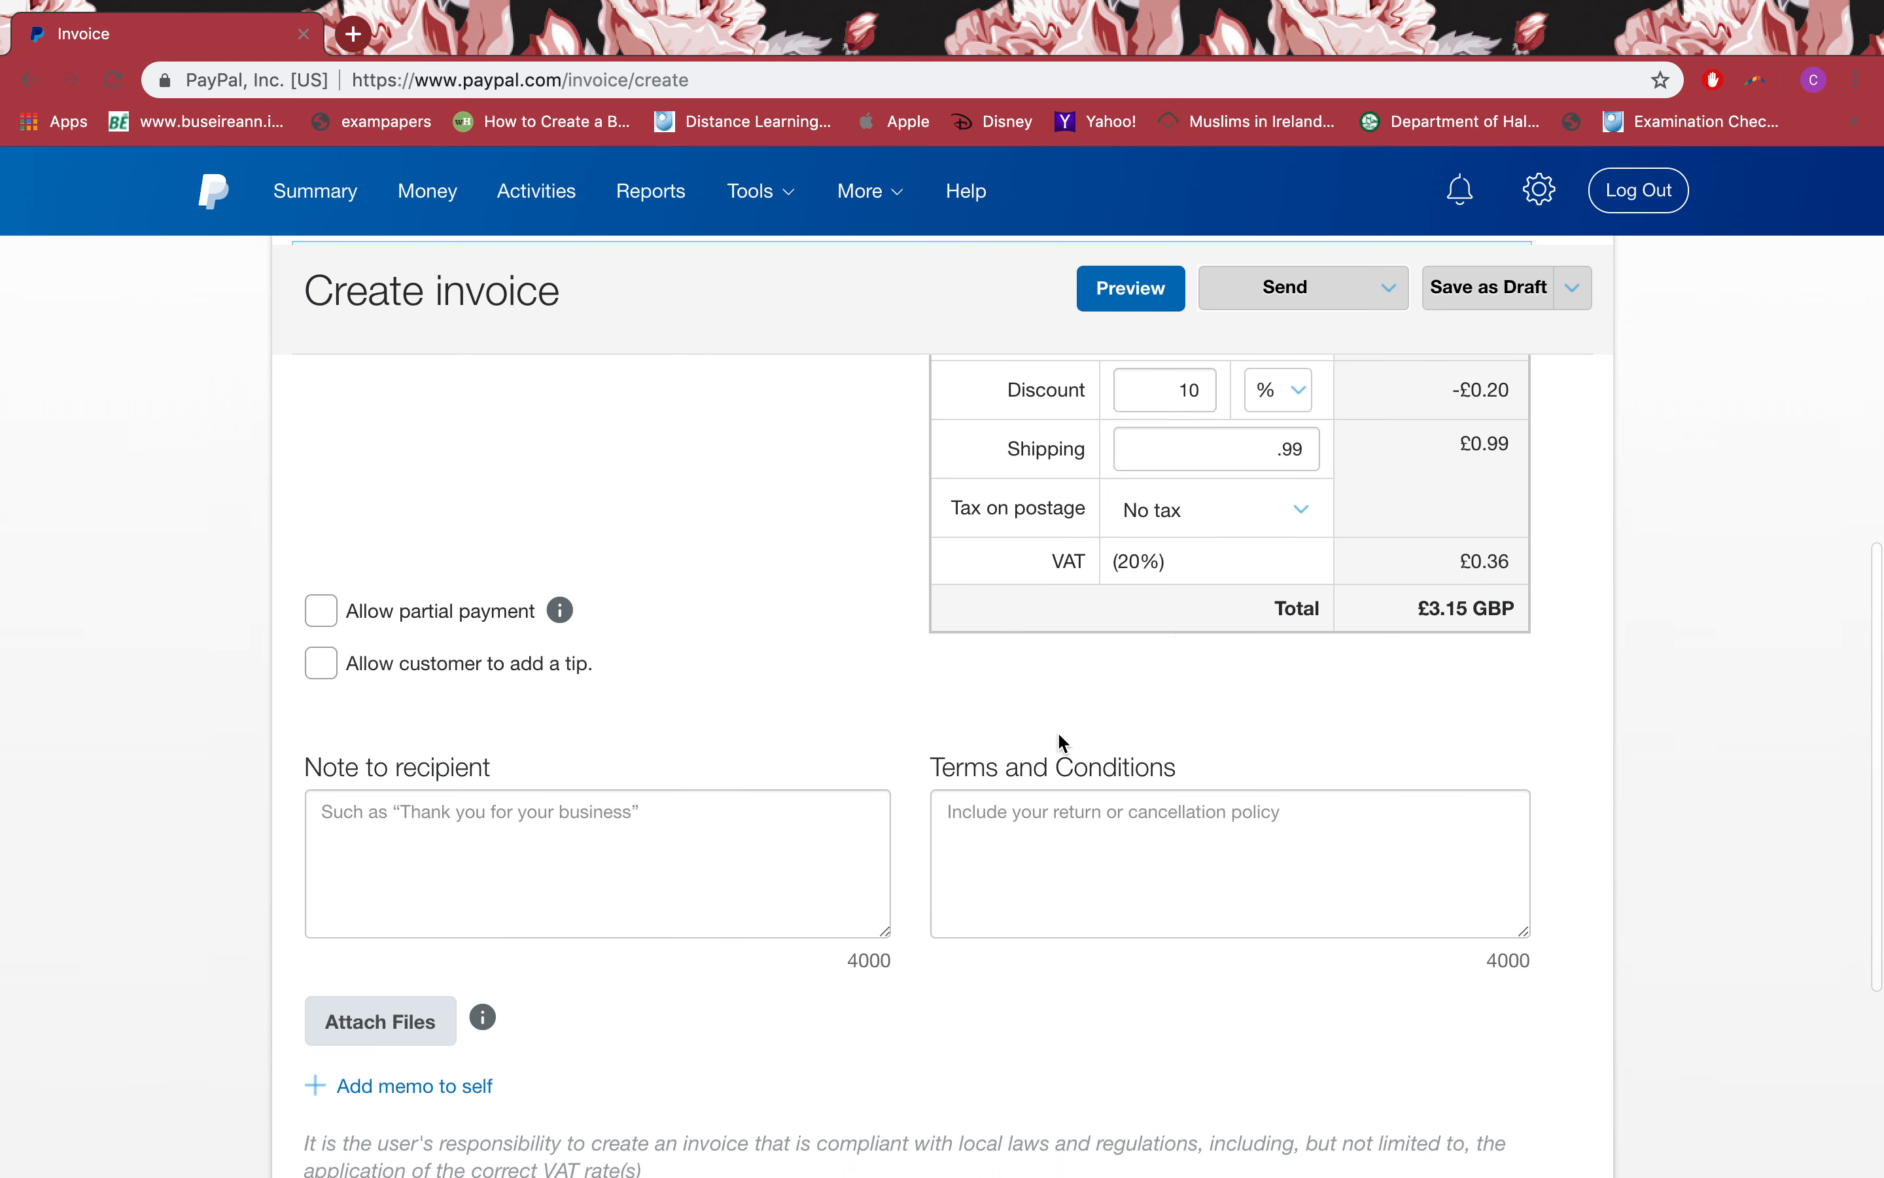
Step: Leave tipping off and write the recipient note 'Thank you for your business'
{"action": "left_click", "coordinate": [322, 663]}
{"action": "left_click", "coordinate": [322, 663]}
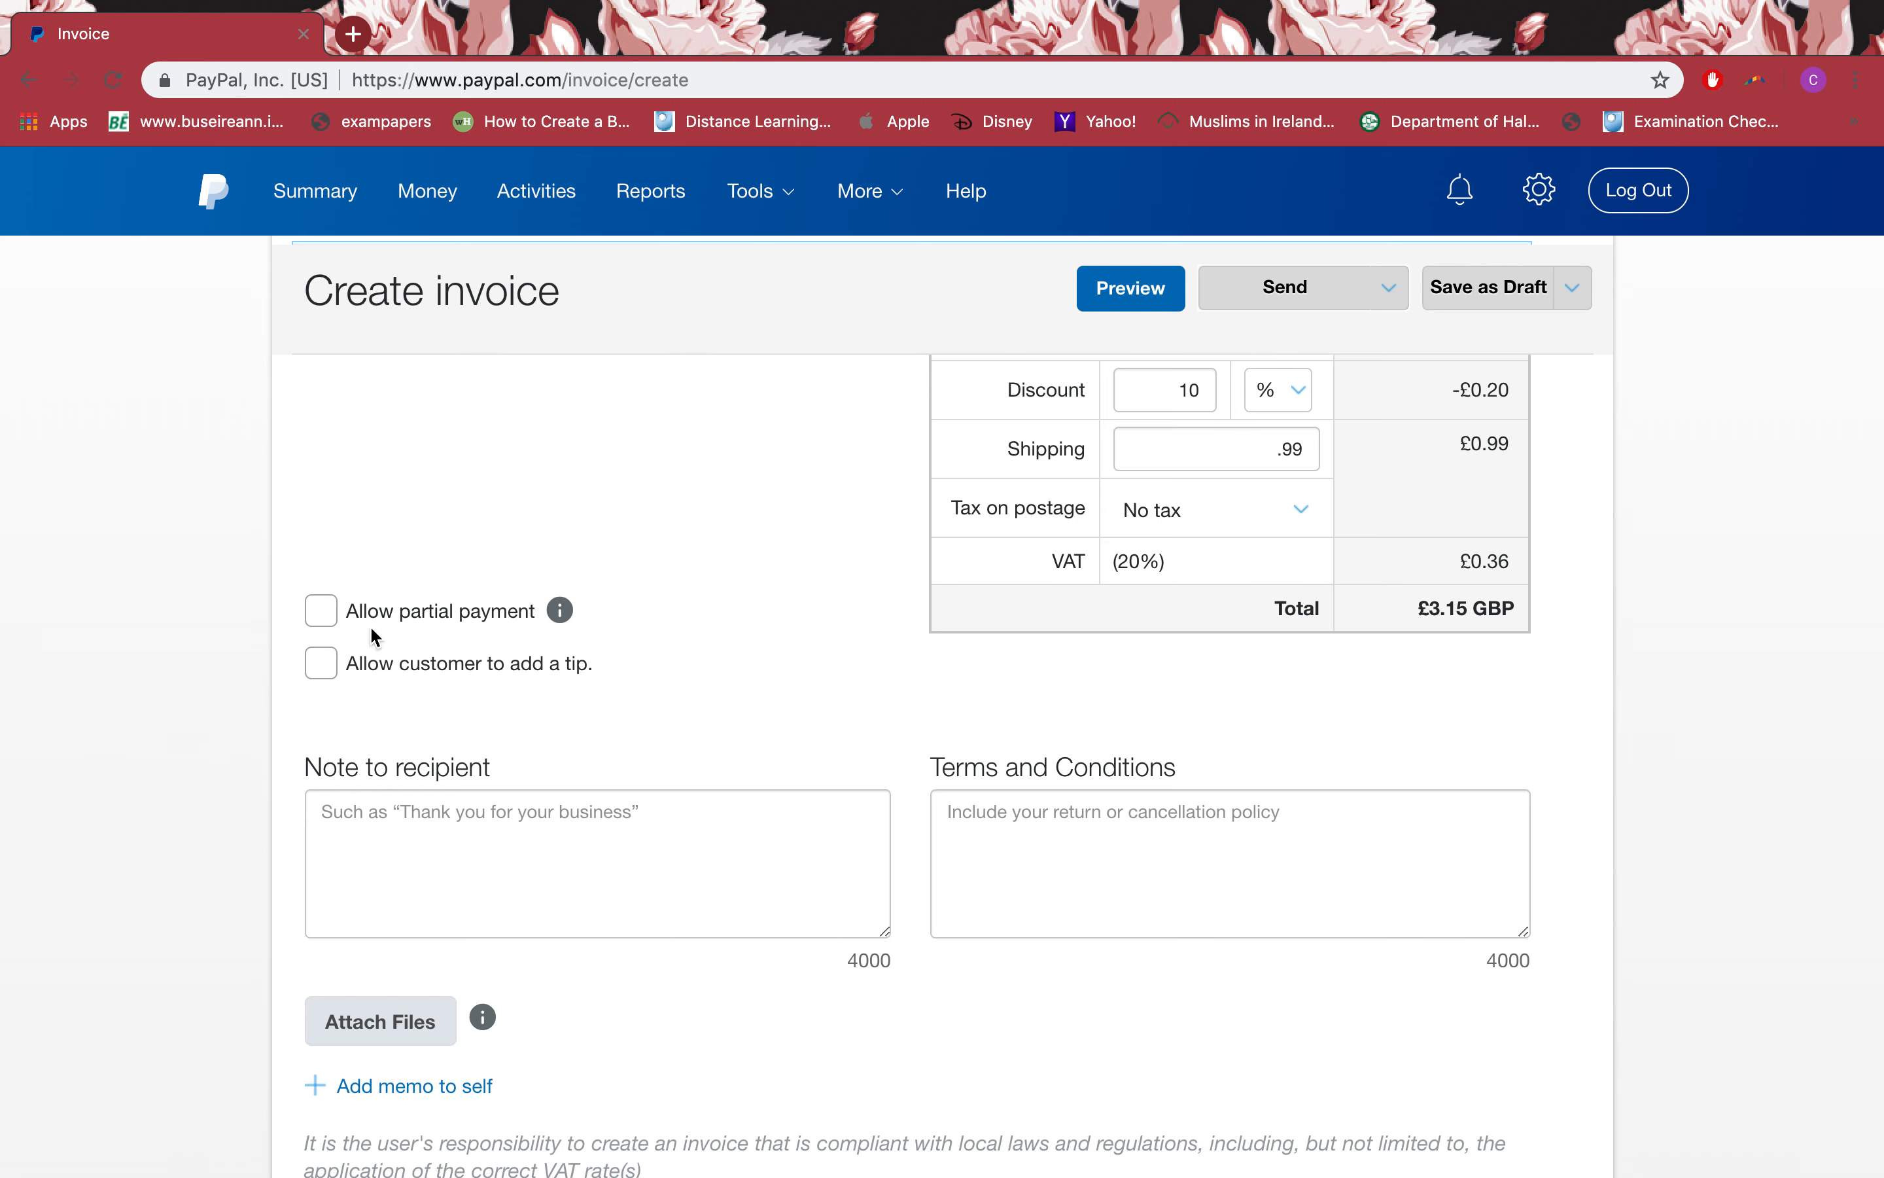
{"action": "left_click", "coordinate": [385, 806]}
{"action": "scroll", "coordinate": [433, 782], "scroll_direction": "down", "scroll_amount": 3}
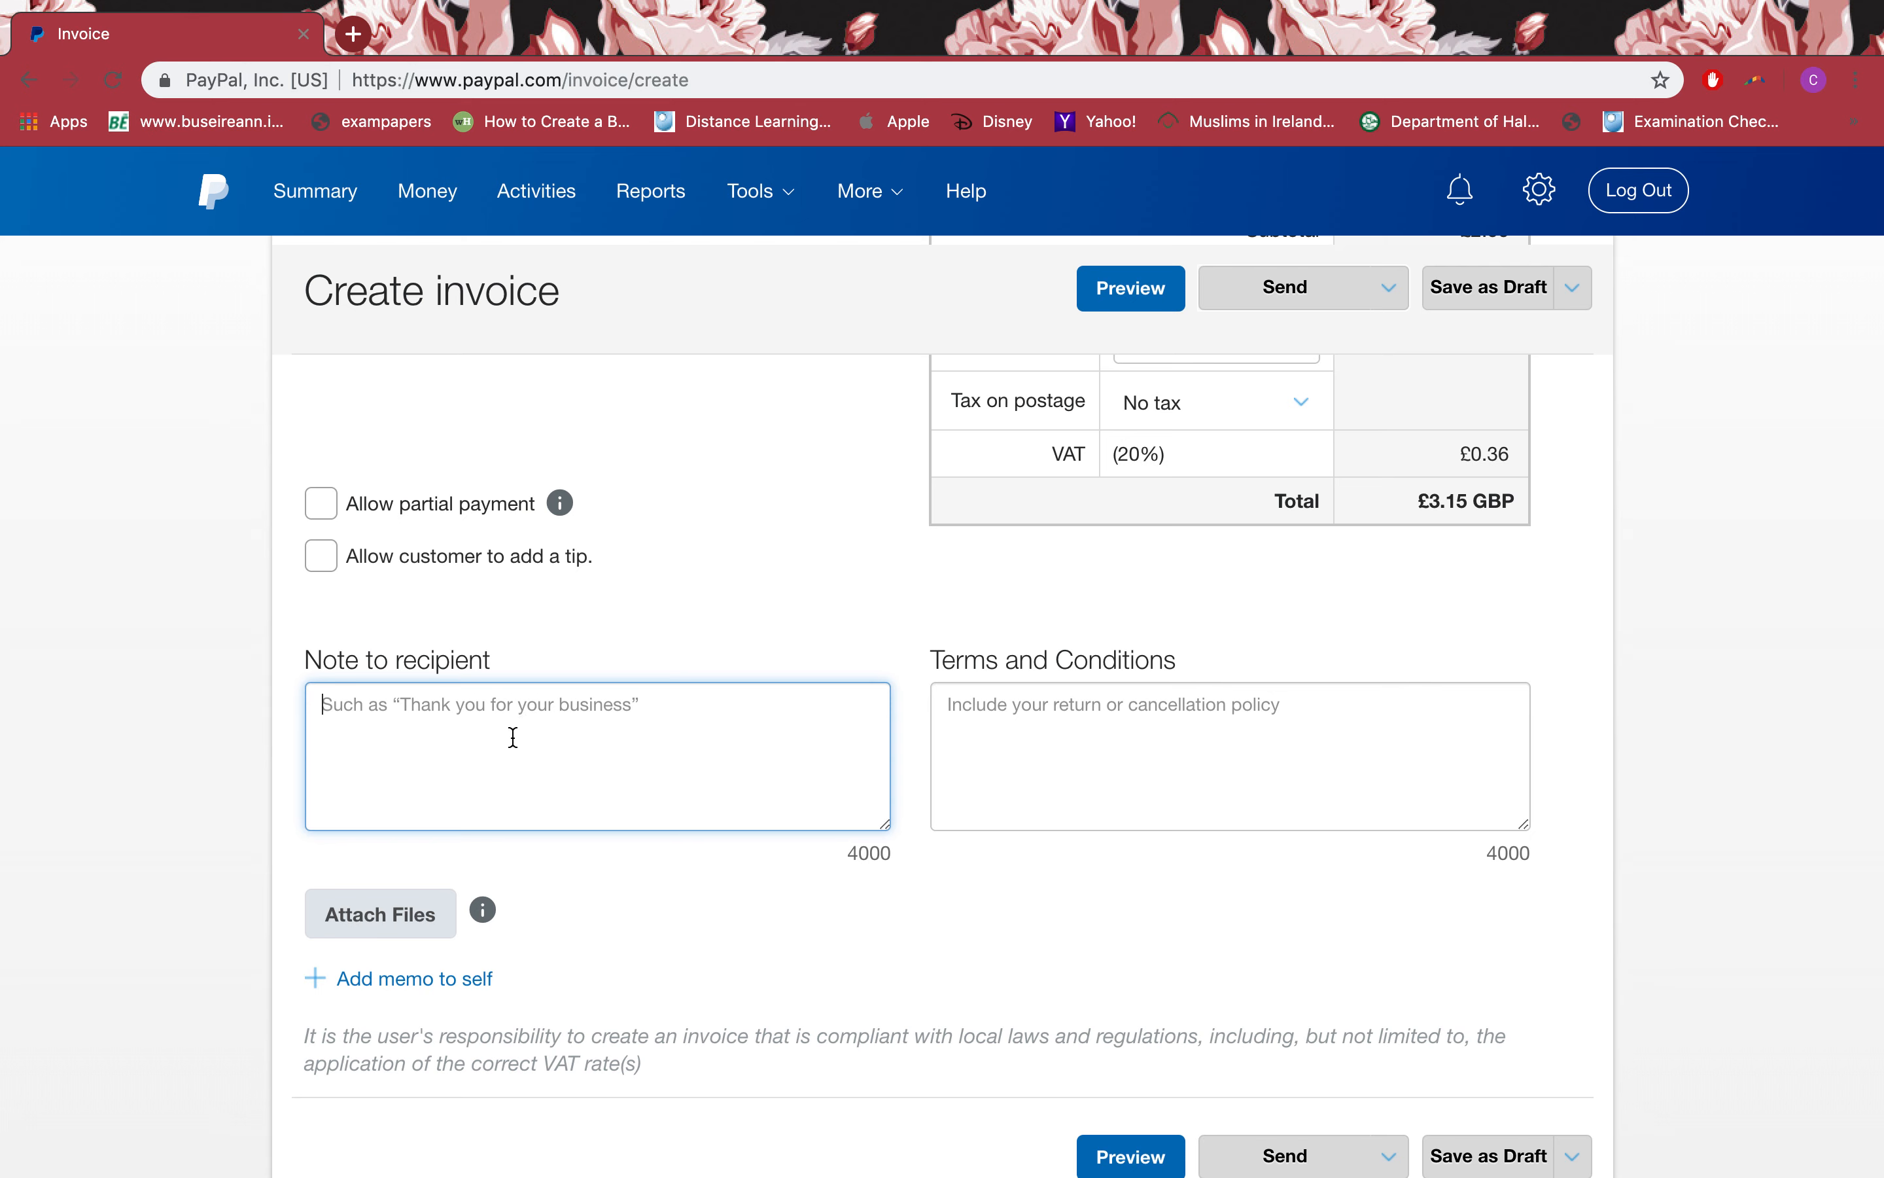
{"action": "type", "text": "Thnk"}
{"action": "key", "text": "BackSpace"}
{"action": "type", "text": "k"}
{"action": "key", "text": "BackSpace"}
{"action": "key", "text": "BackSpace"}
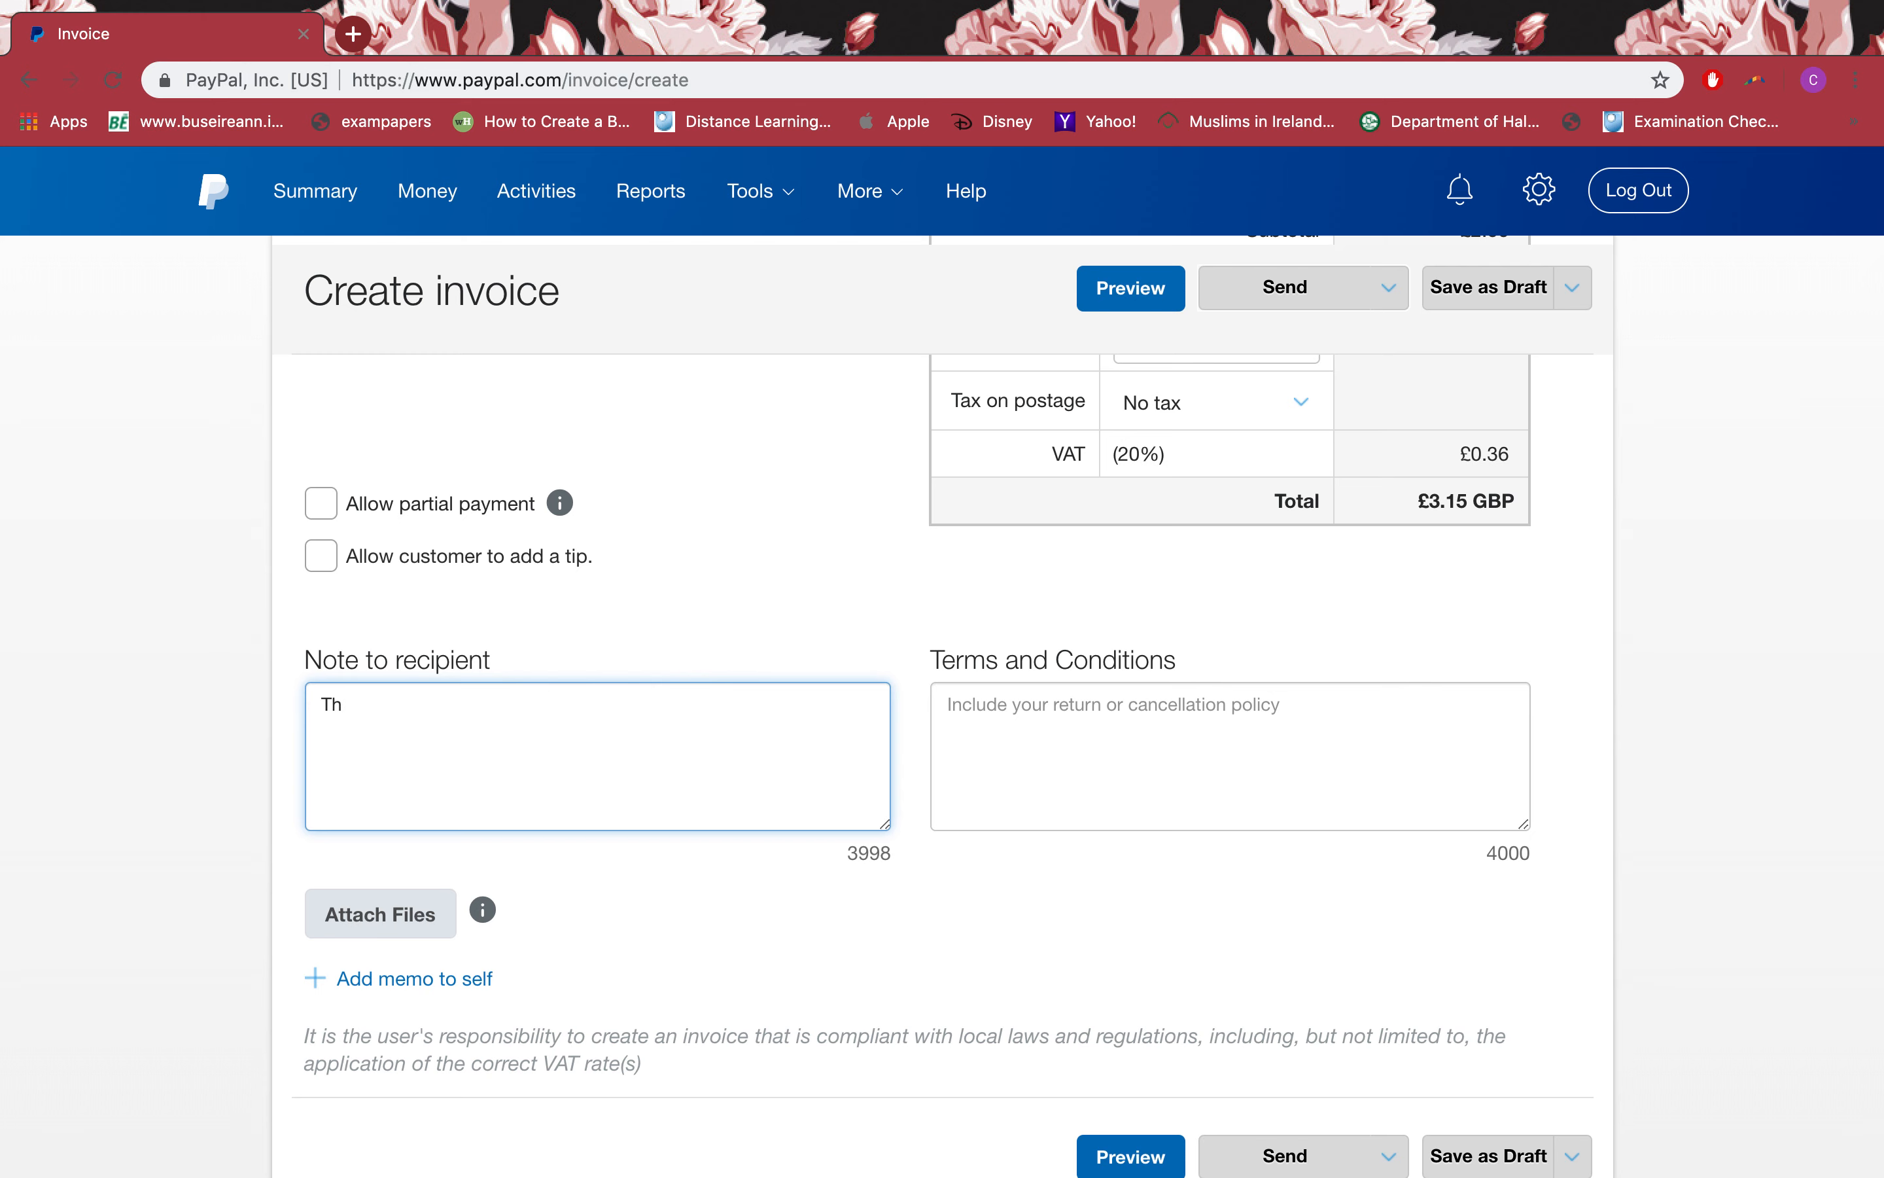
{"action": "type", "text": "ank you for your business!"}
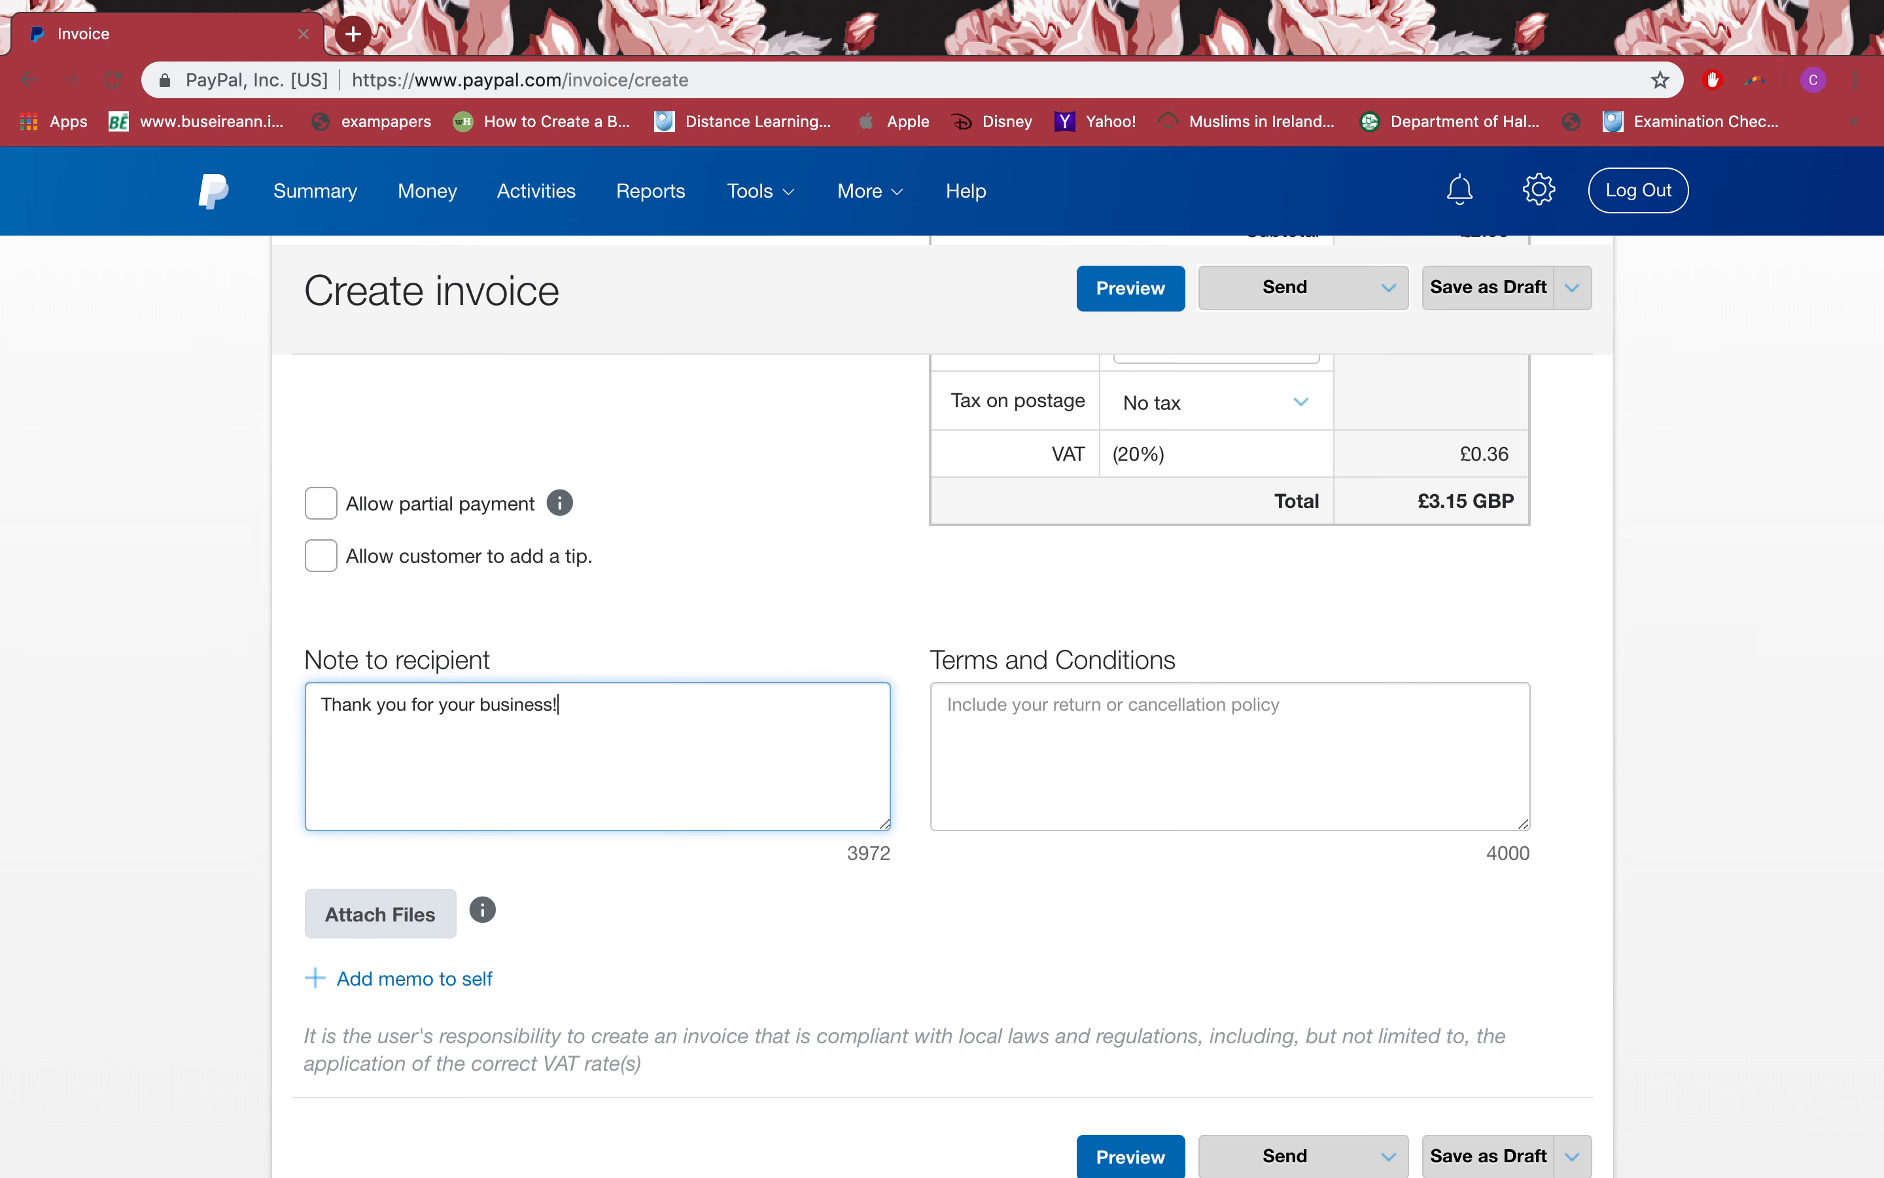
Step: Enter terms 'return policy 30 days' and '30 days credit' on two lines
{"action": "left_click", "coordinate": [1166, 757]}
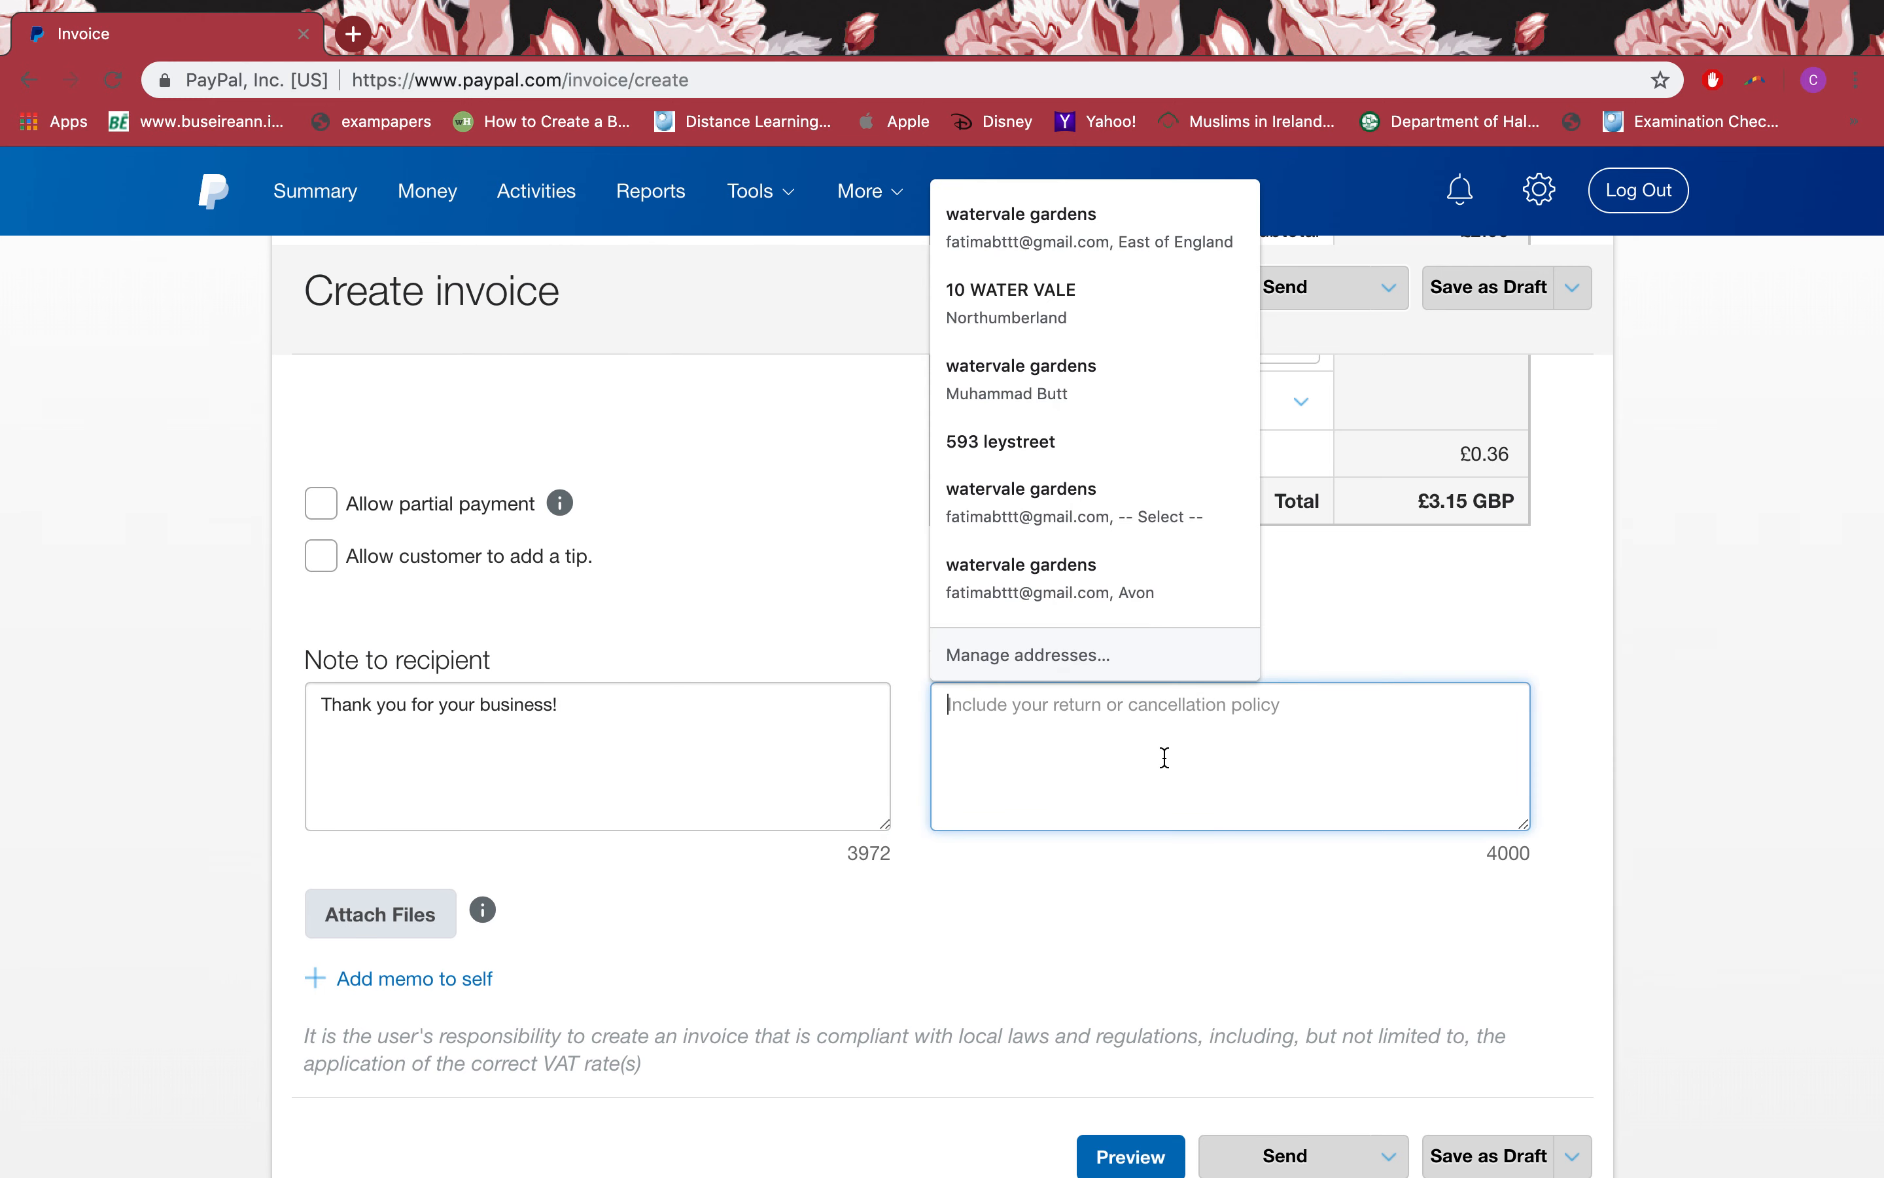
{"action": "type", "text": "return"}
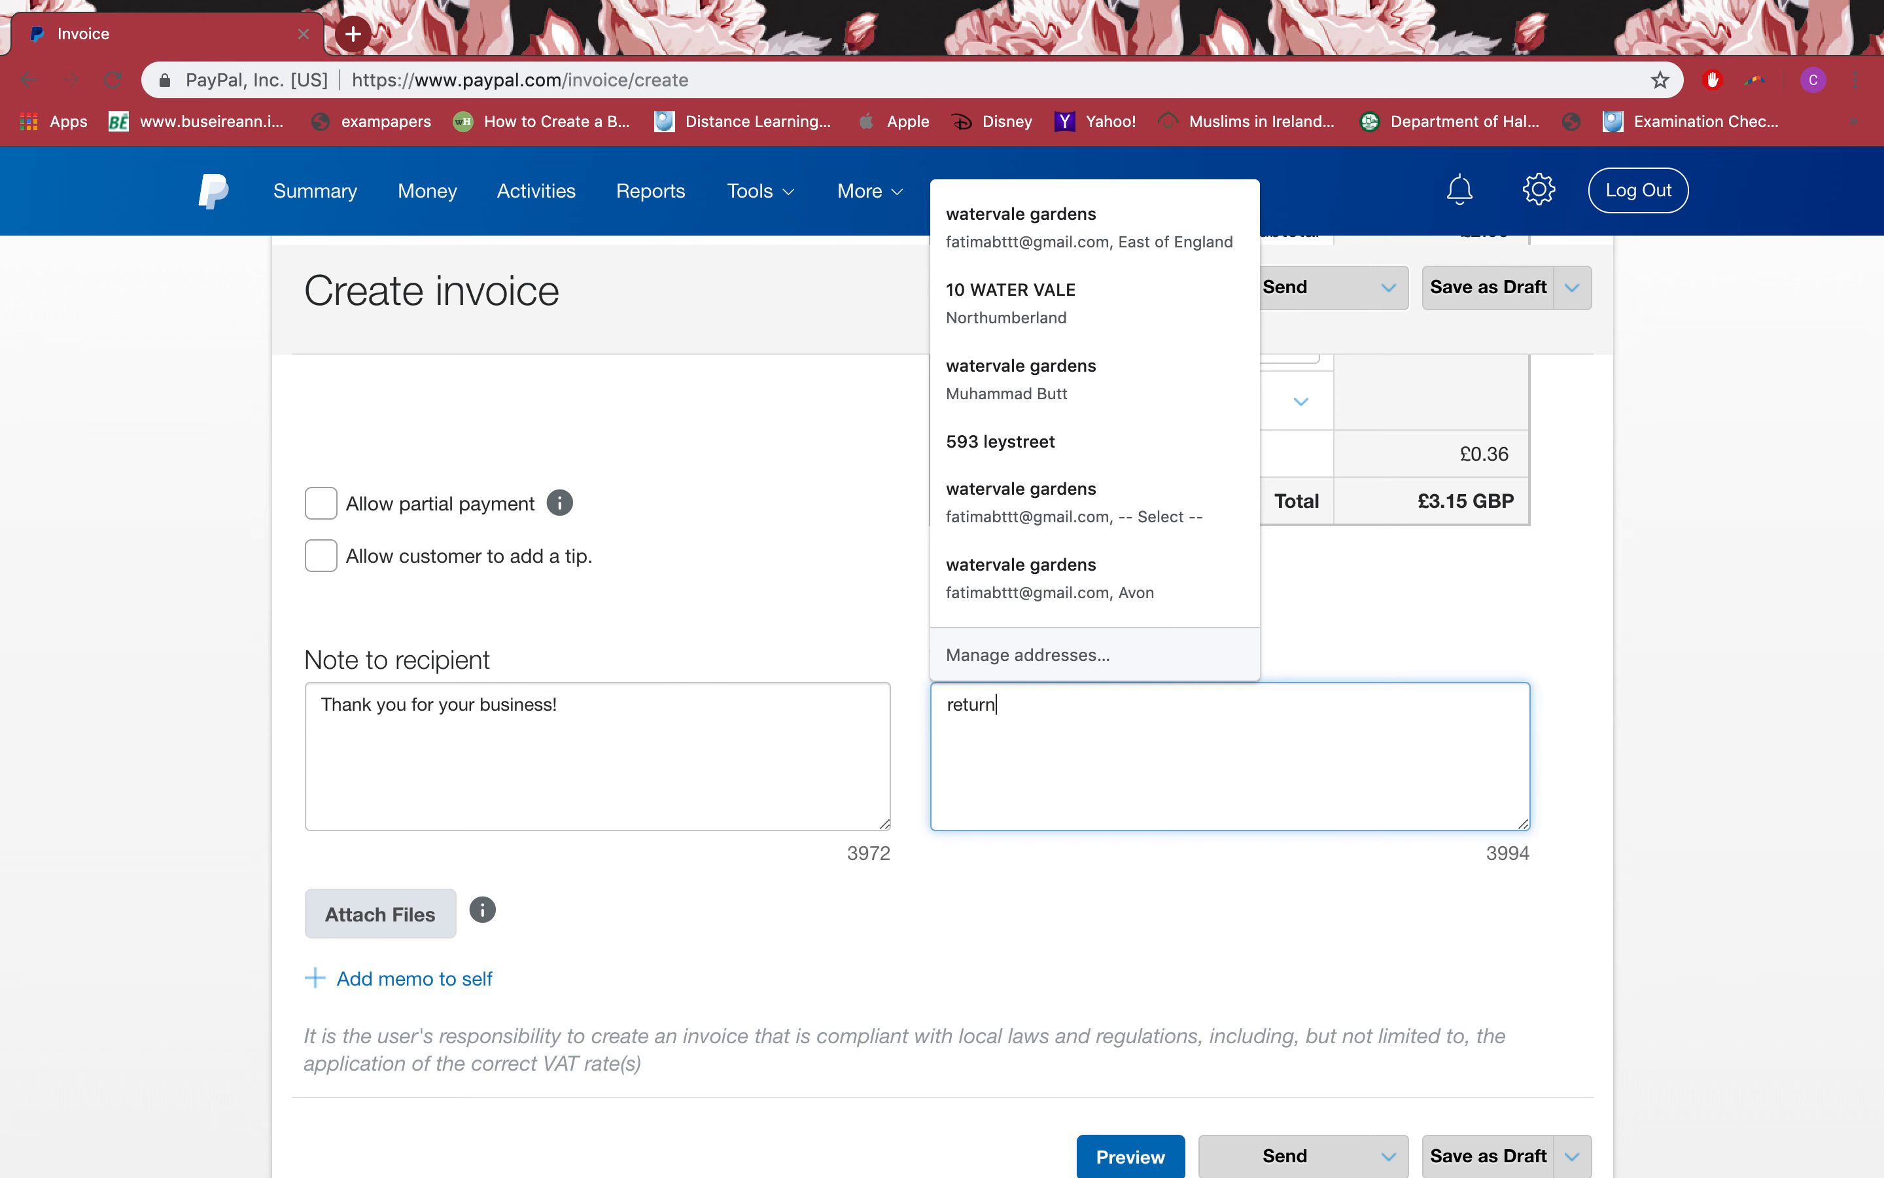
{"action": "left_click", "coordinate": [895, 768]}
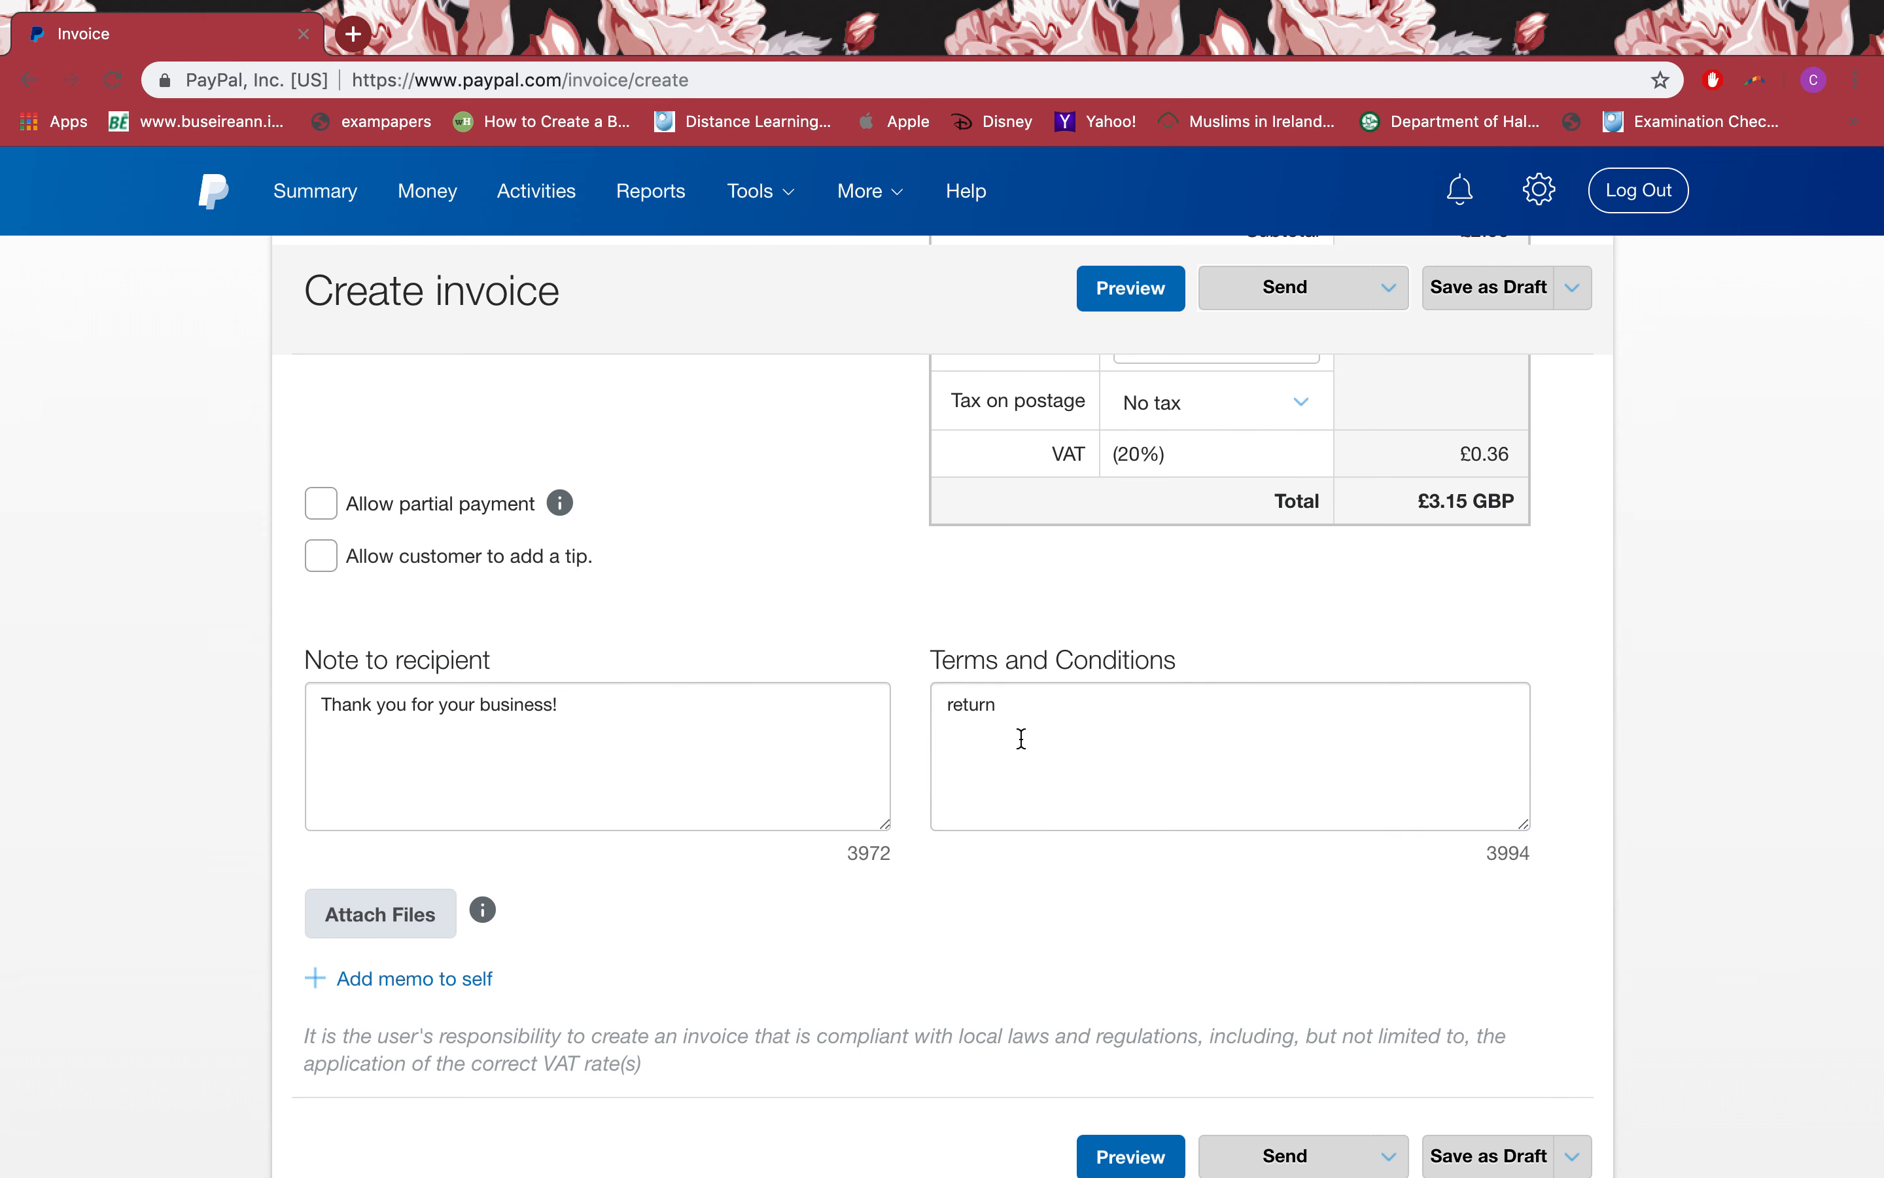
{"action": "left_click", "coordinate": [1024, 735]}
{"action": "type", "text": "policy "}
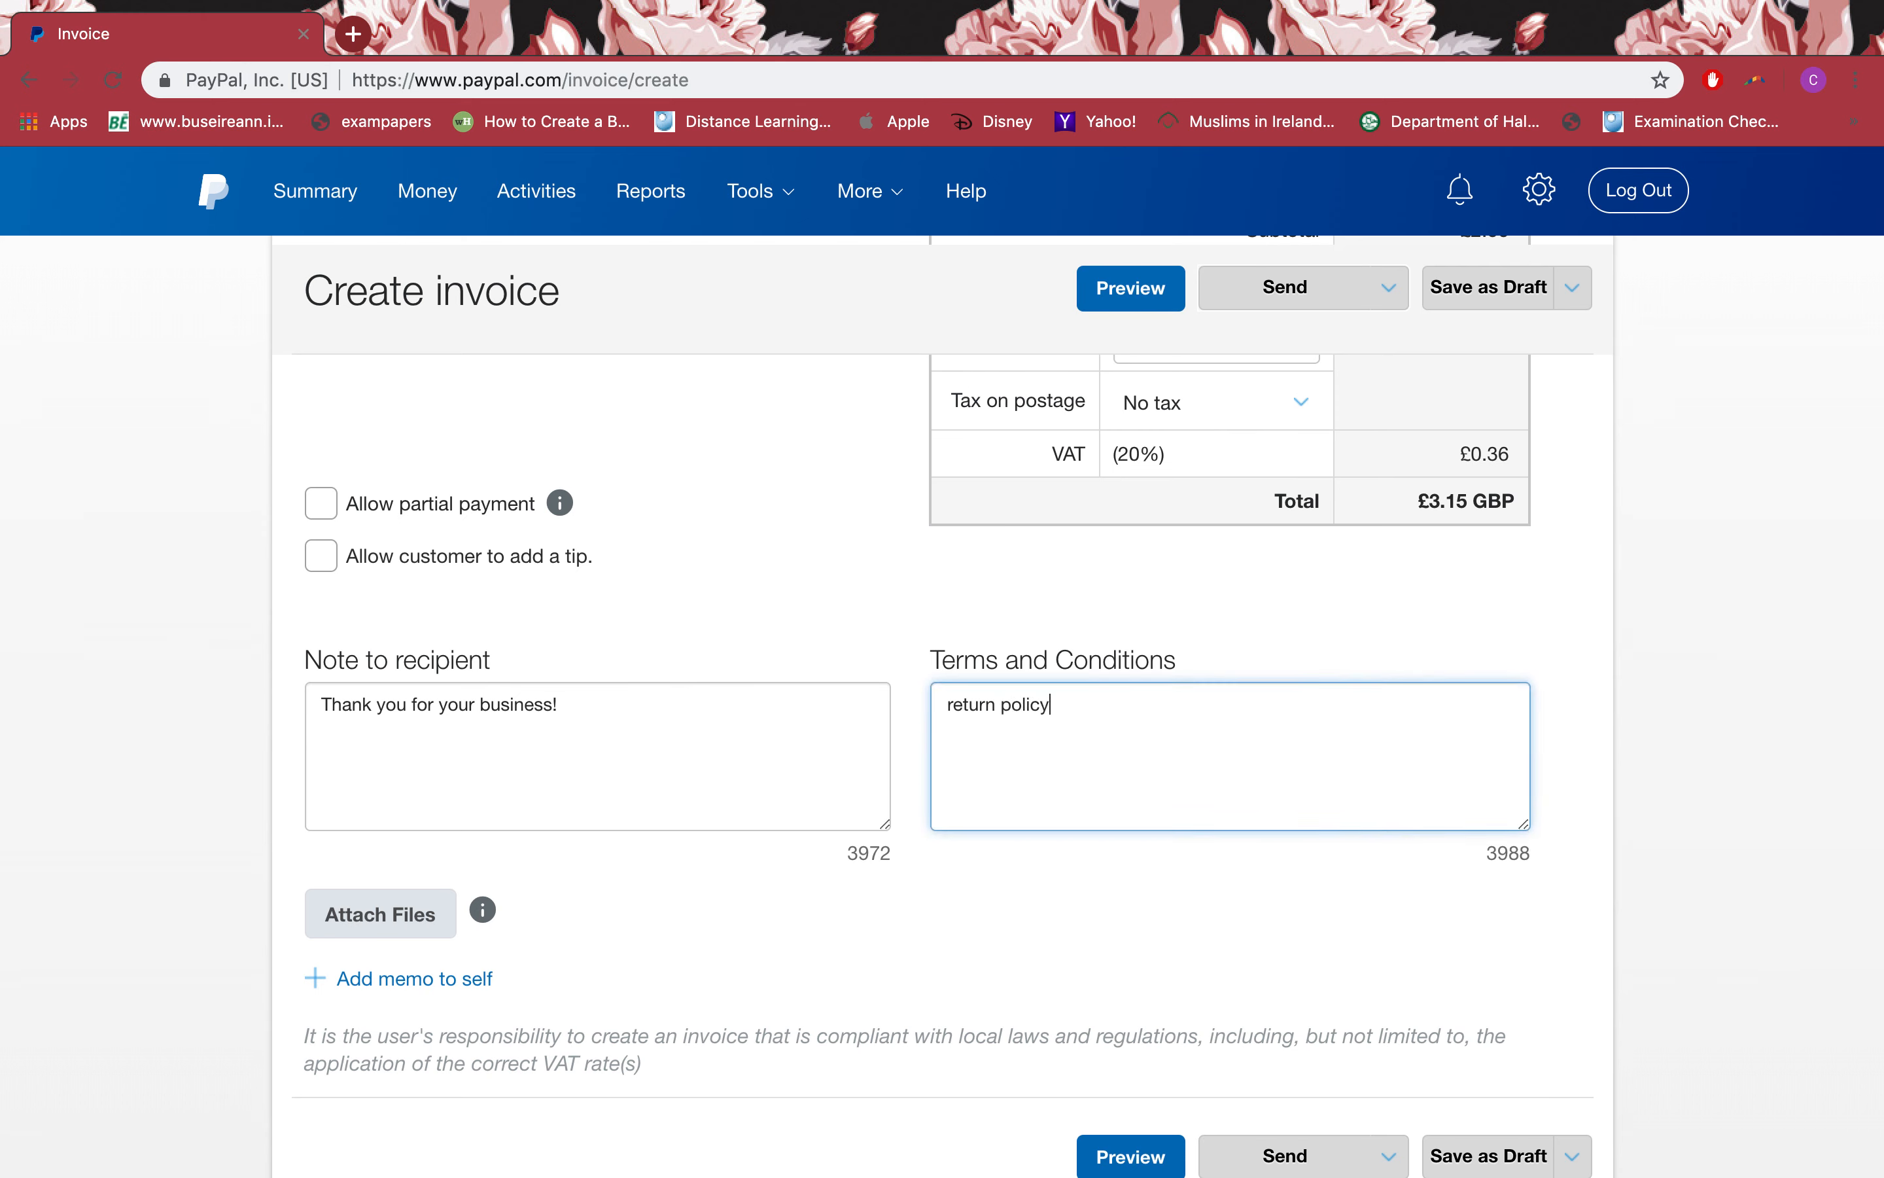
{"action": "type", "text": "30 days"}
{"action": "type", "text": "30 days cr"}
{"action": "type", "text": "edit"}
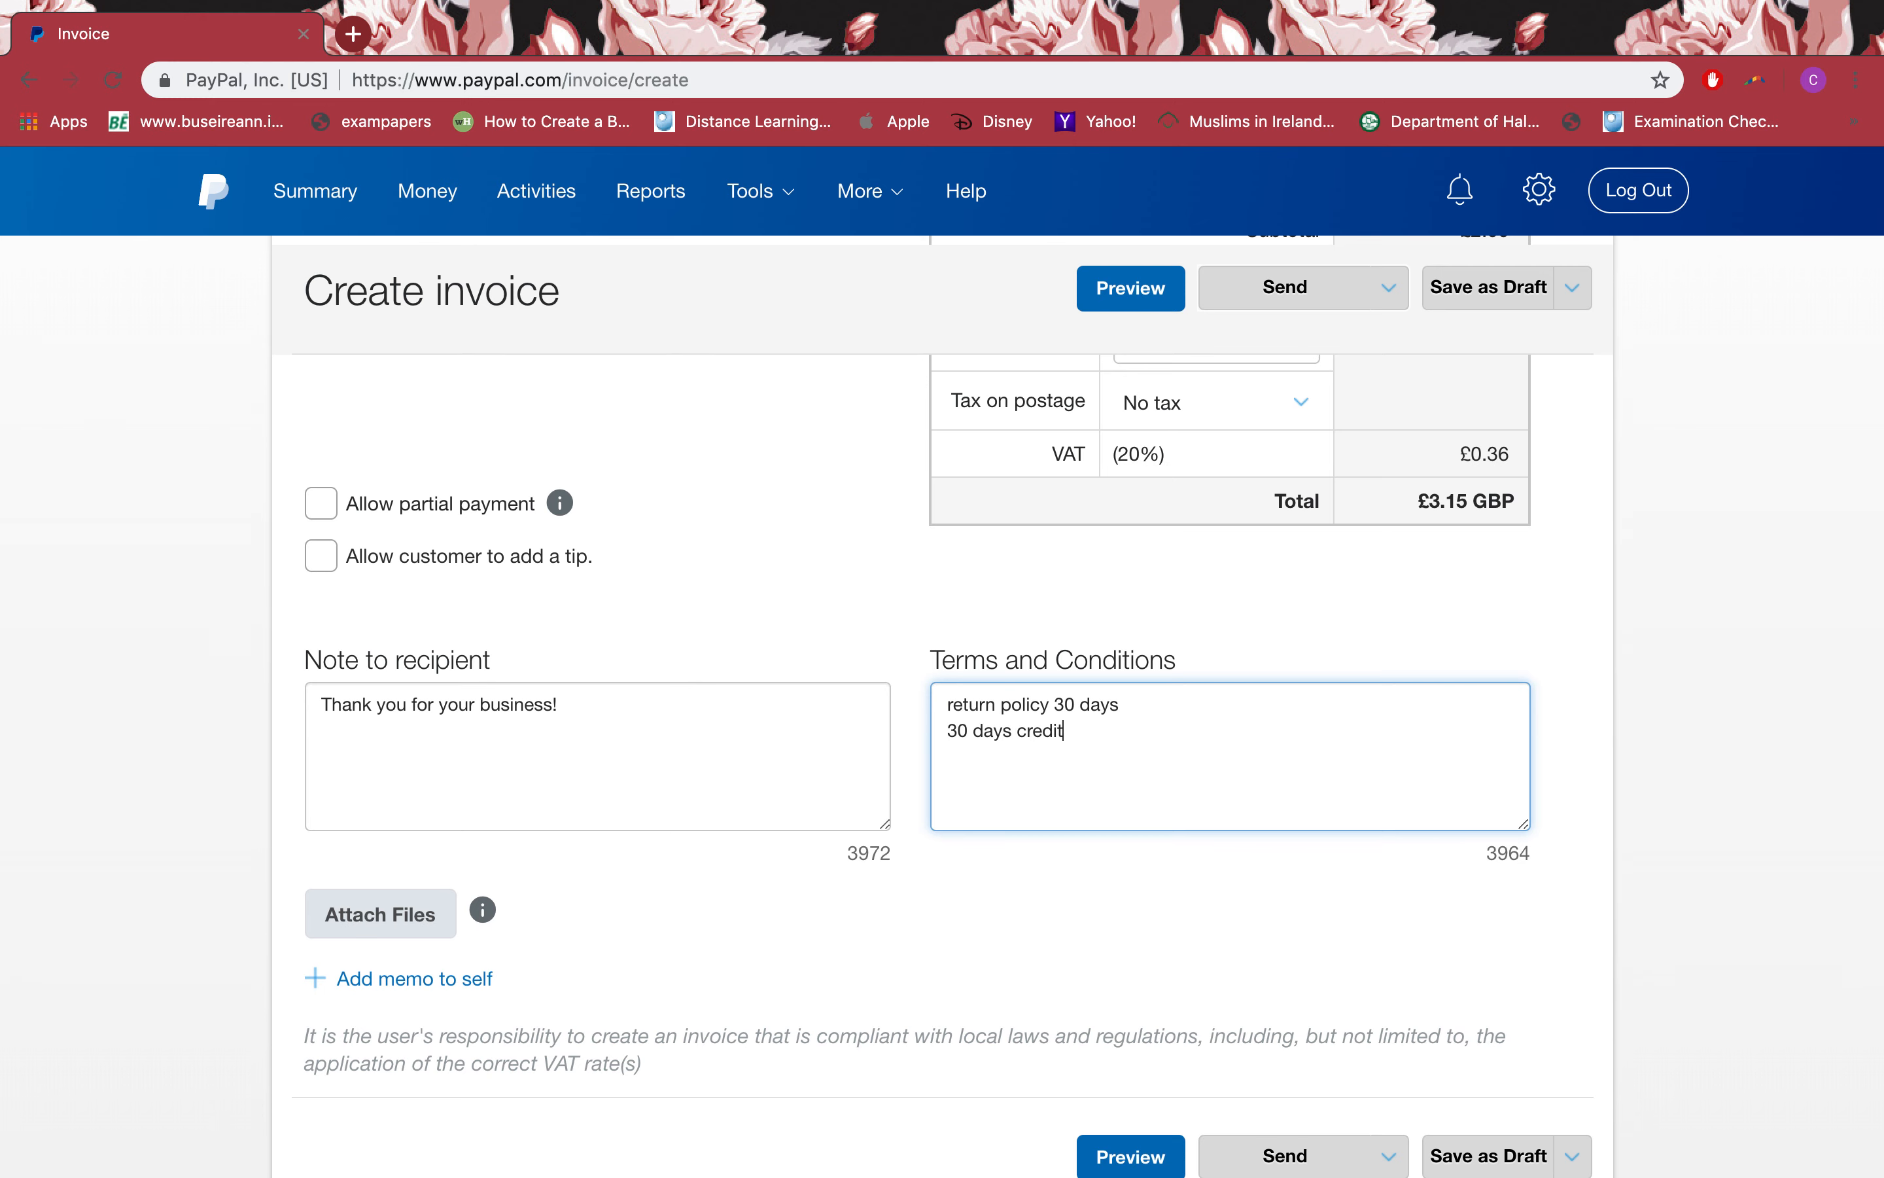
{"action": "left_click", "coordinate": [1044, 889]}
{"action": "scroll", "coordinate": [1043, 890], "scroll_direction": "down", "scroll_amount": 3}
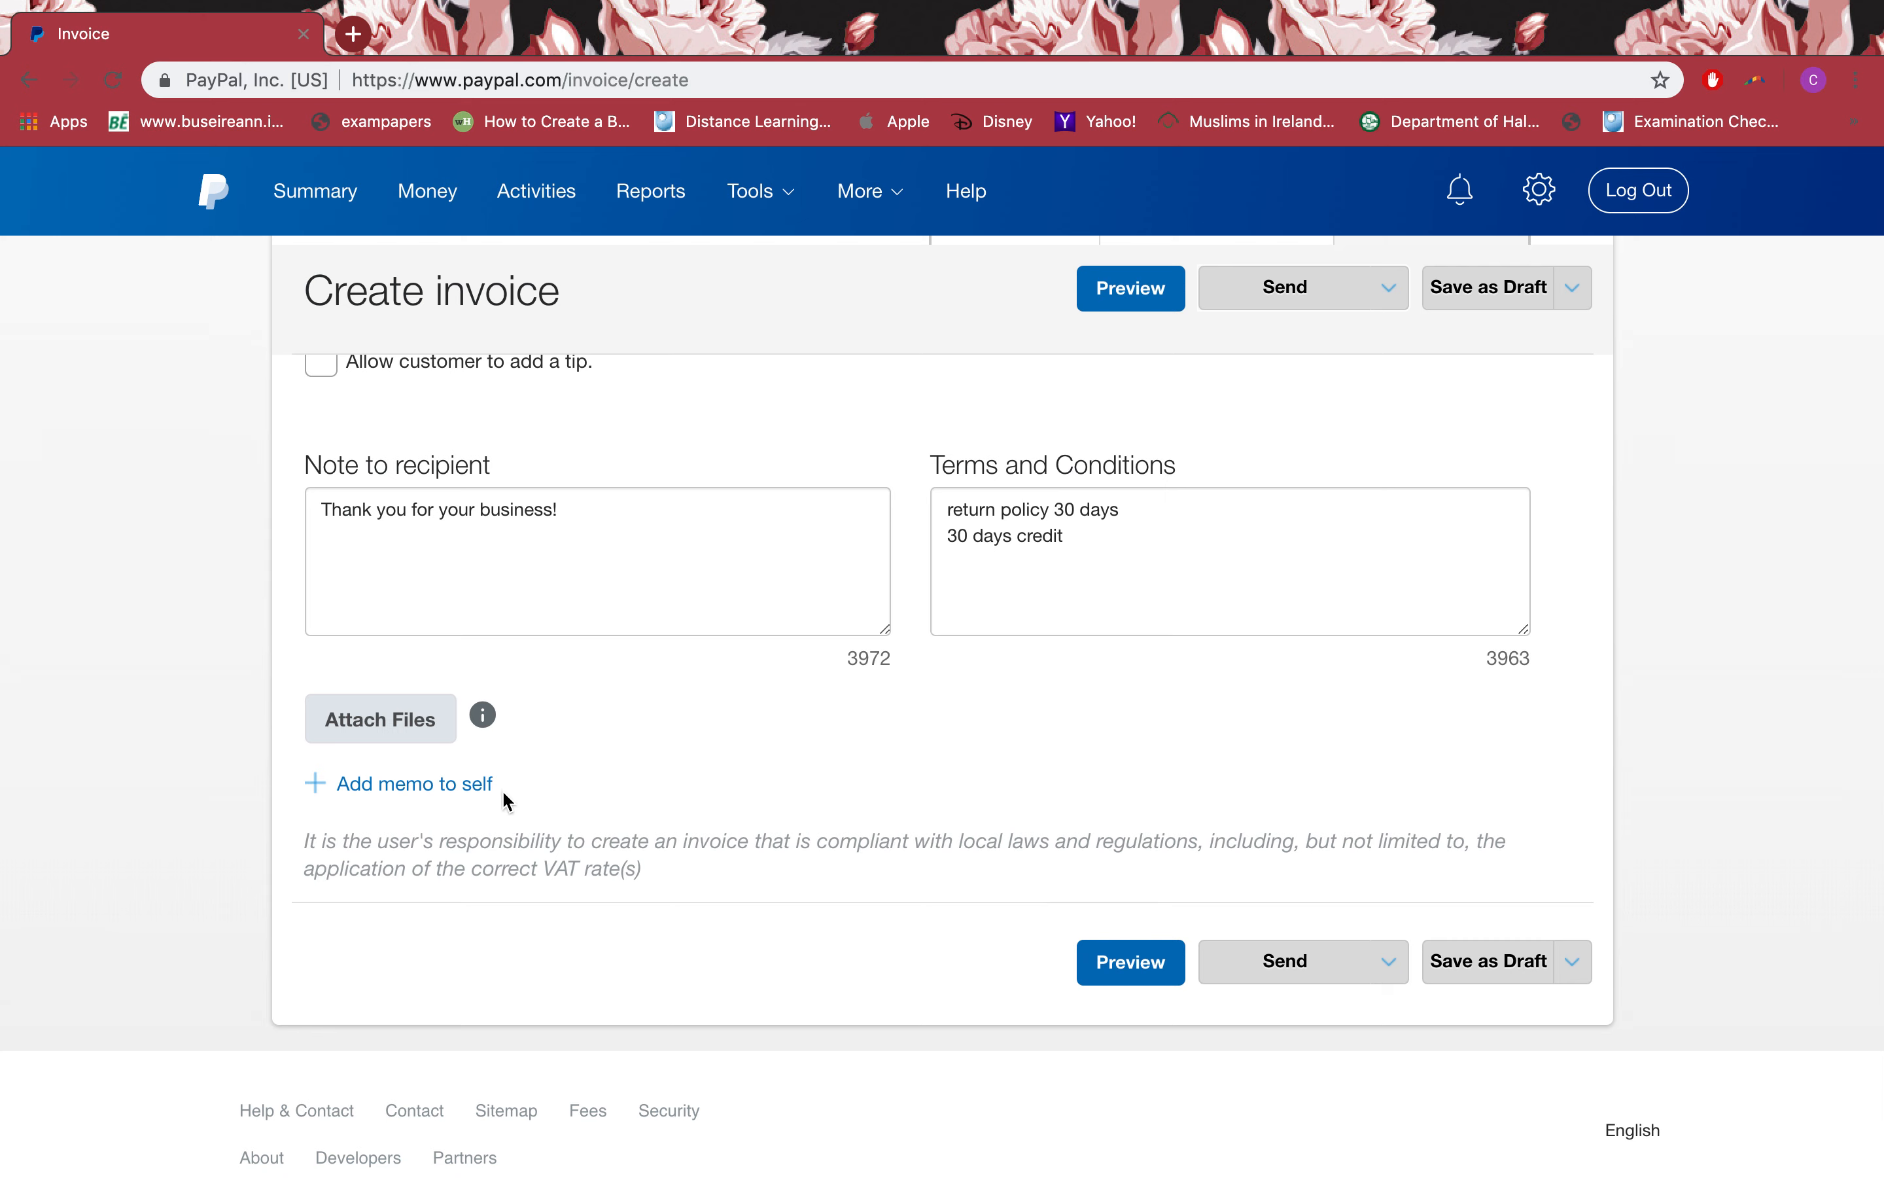
Step: Open the invoice preview and check the invoice and due dates
{"action": "left_click", "coordinate": [1168, 964]}
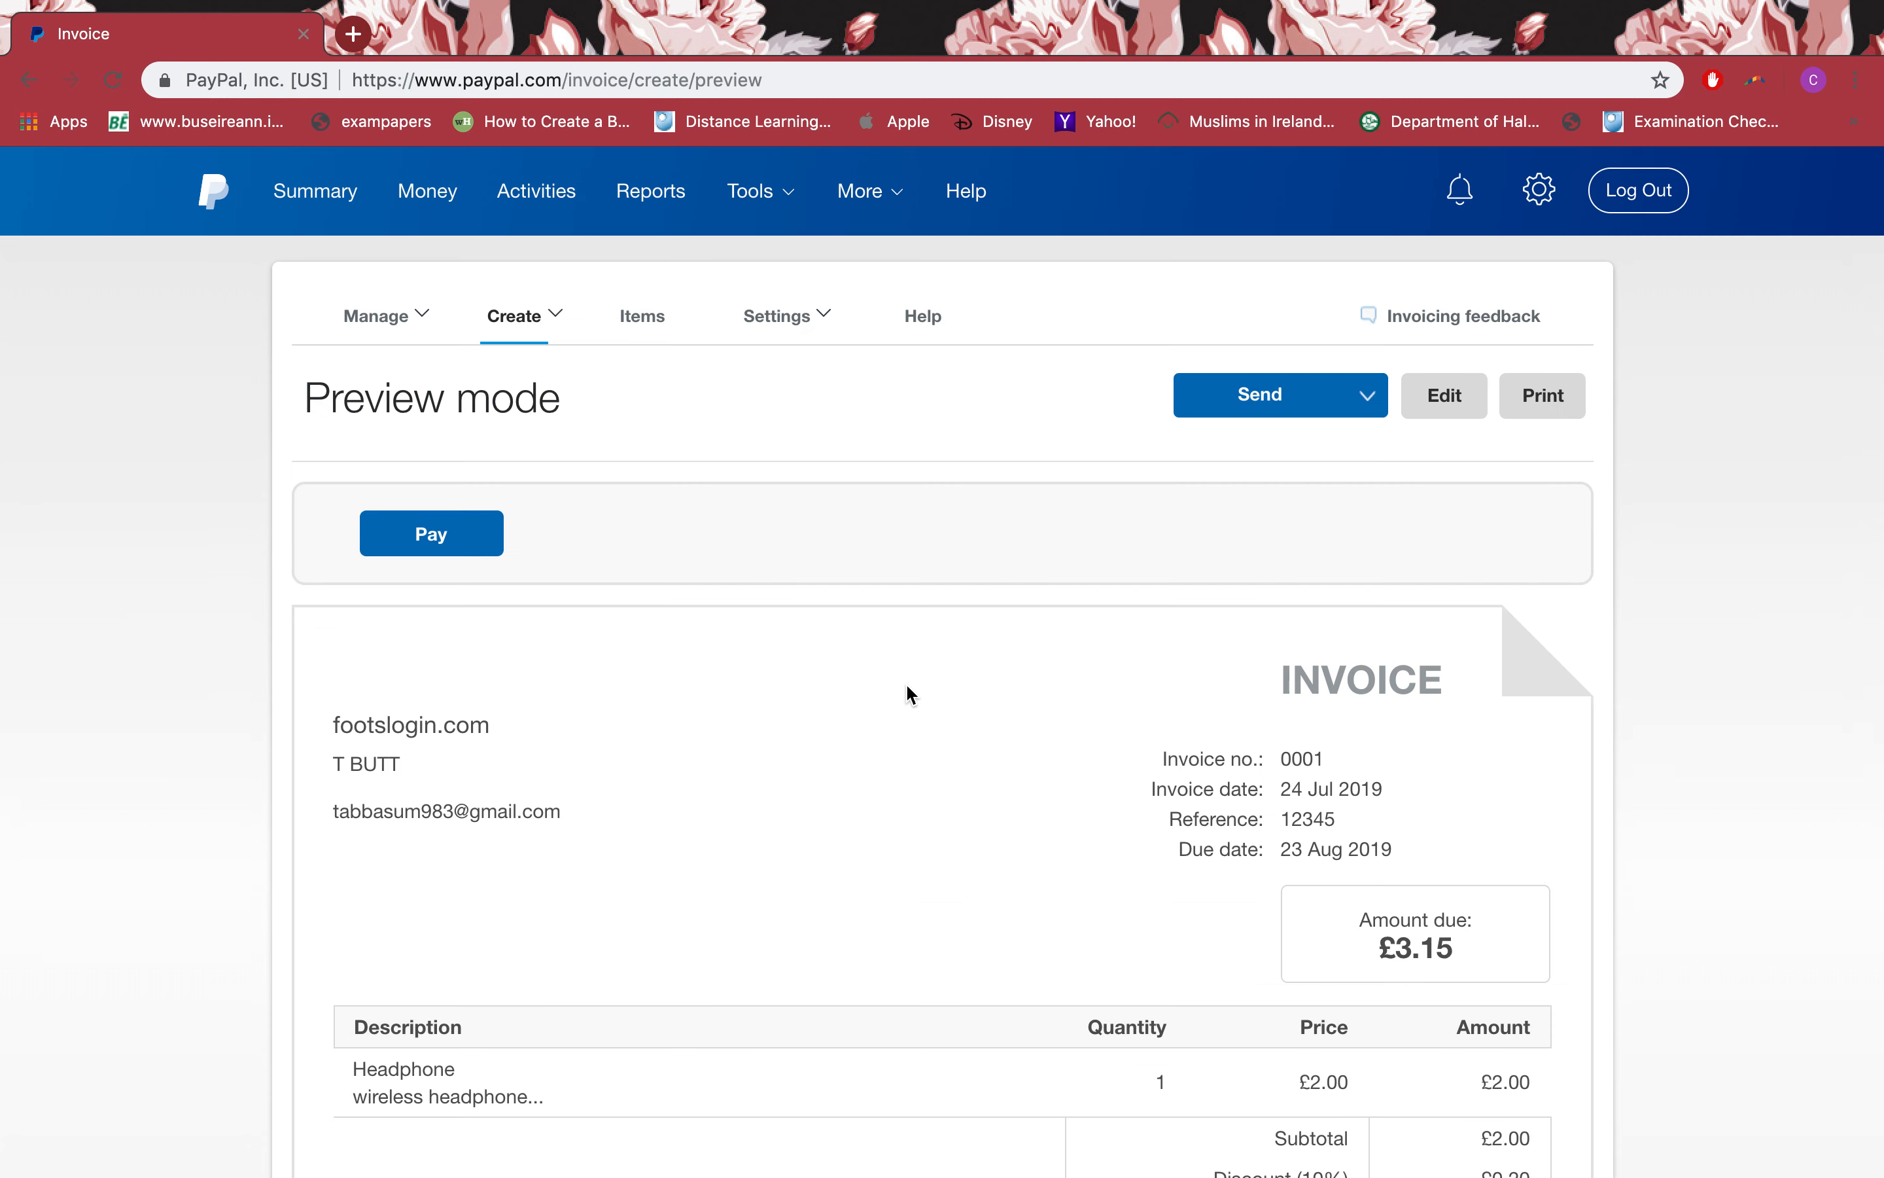
{"action": "scroll", "coordinate": [907, 687], "scroll_direction": "down", "scroll_amount": 2}
{"action": "scroll", "coordinate": [907, 686], "scroll_direction": "up", "scroll_amount": 2}
{"action": "scroll", "coordinate": [812, 761], "scroll_direction": "down", "scroll_amount": 3}
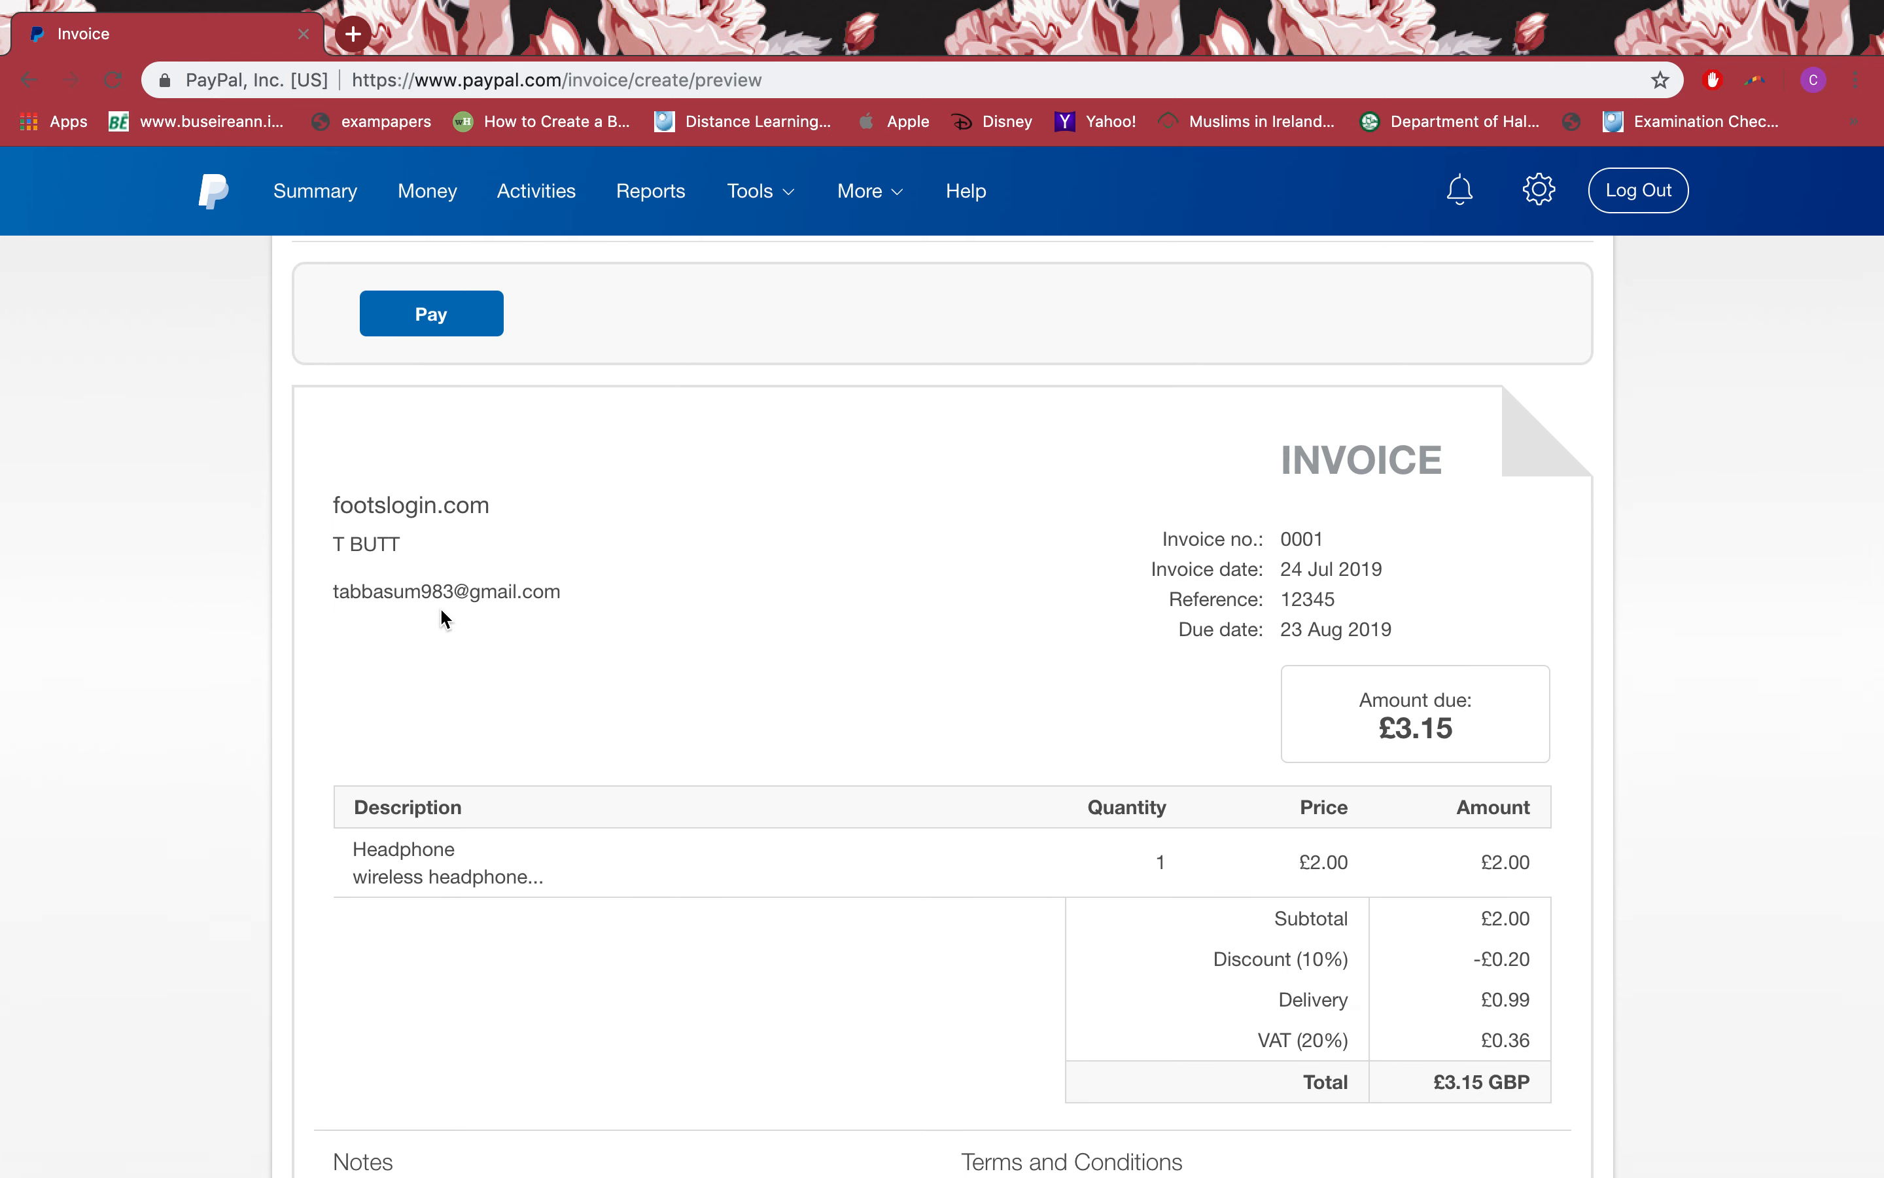
{"action": "scroll", "coordinate": [608, 580], "scroll_direction": "down", "scroll_amount": 4}
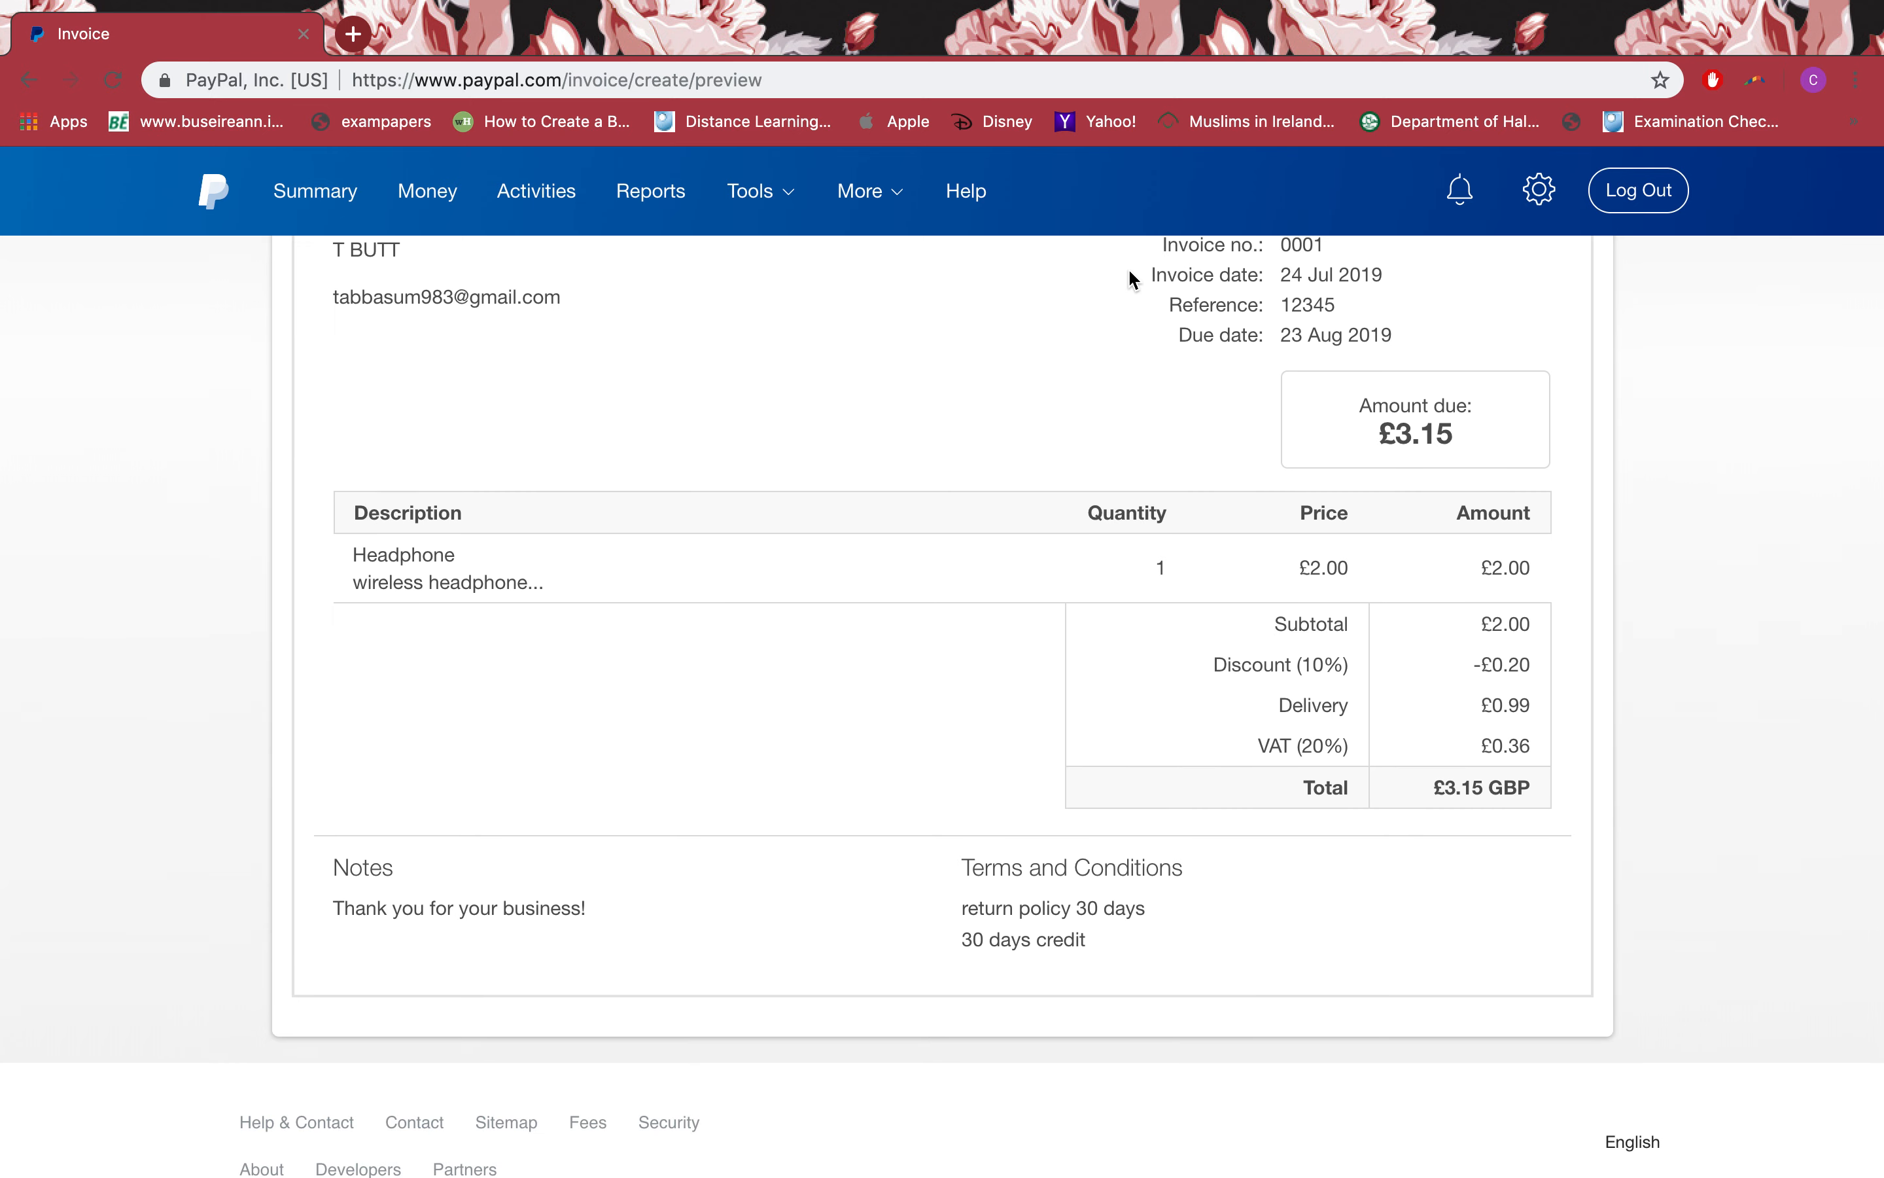
{"action": "scroll", "coordinate": [1137, 295], "scroll_direction": "up", "scroll_amount": 1}
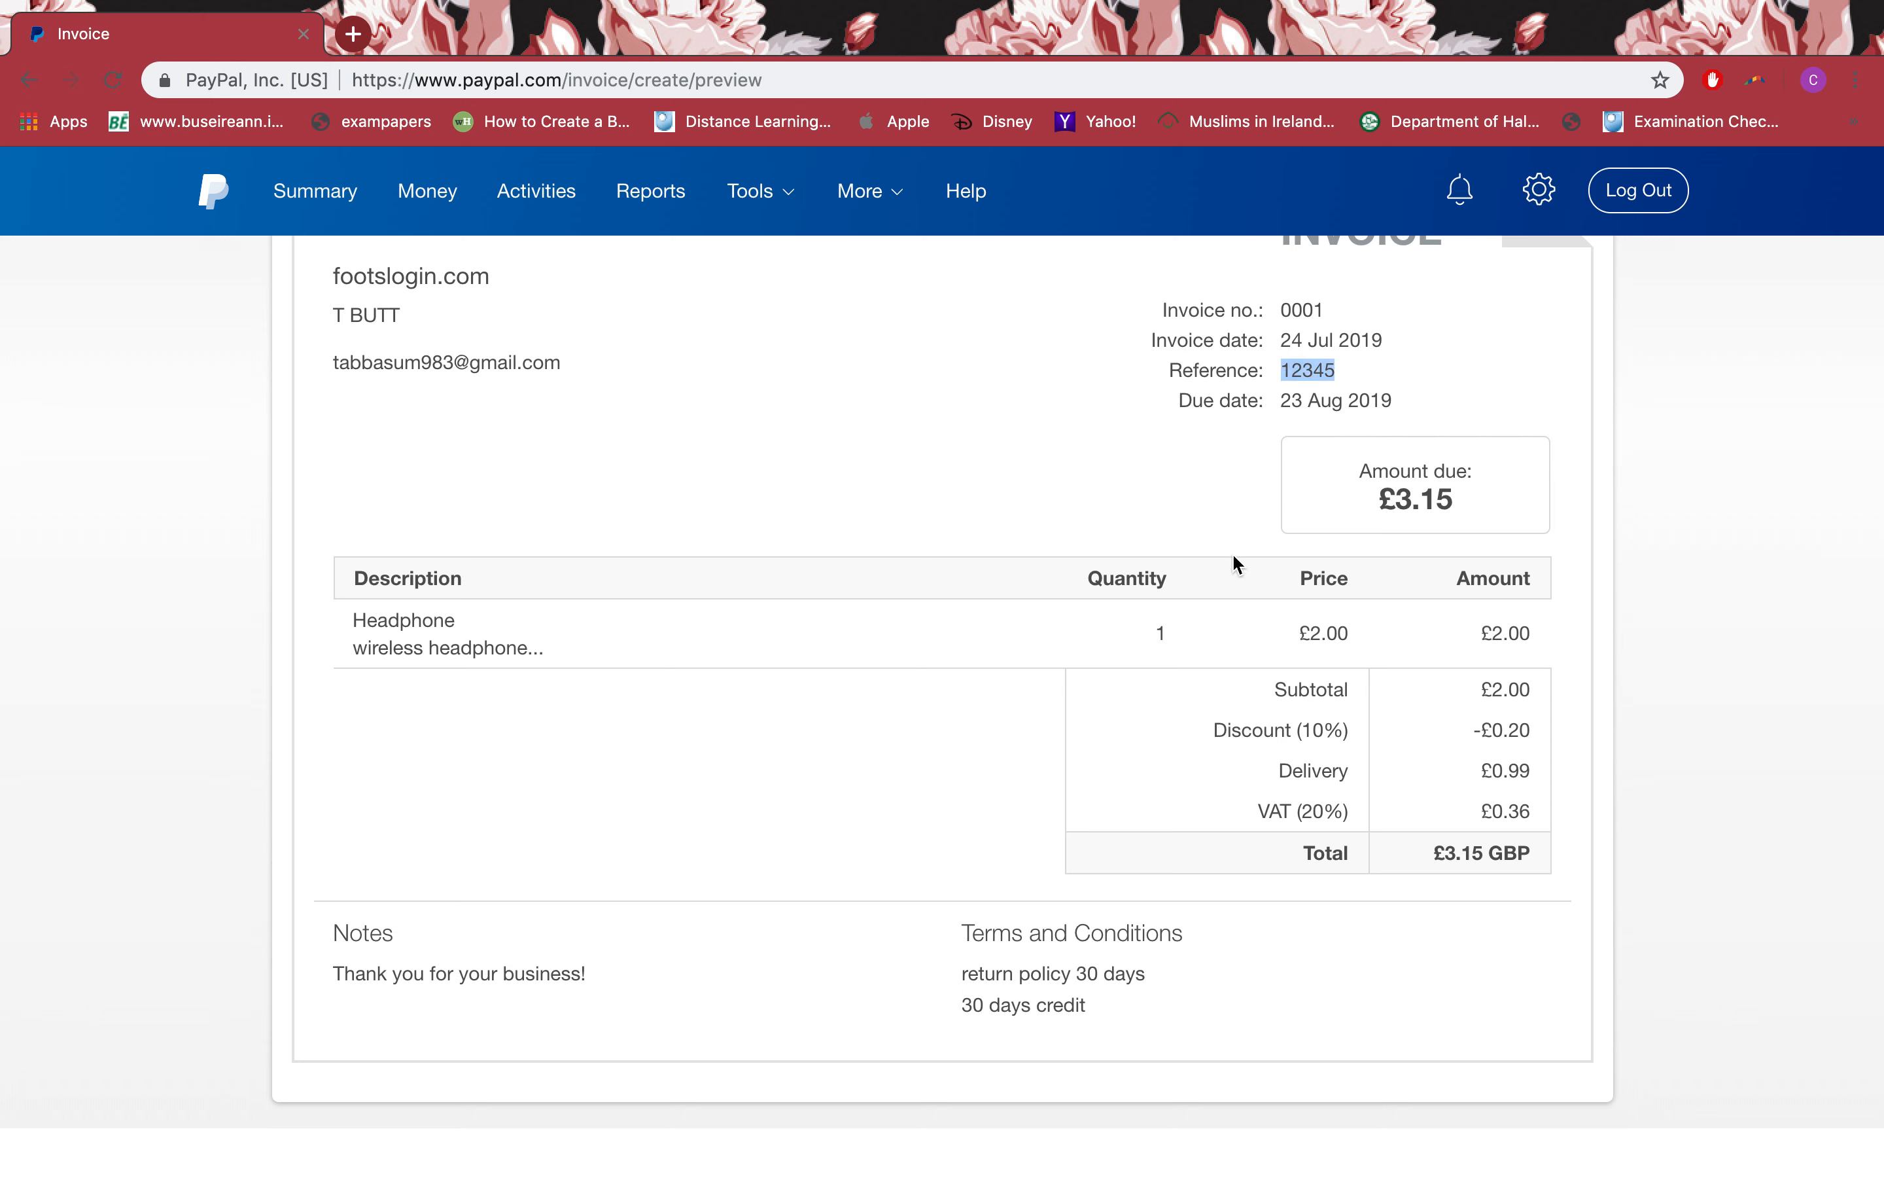
{"action": "left_click_drag", "start_coordinate": [1291, 401], "coordinate": [1438, 411]}
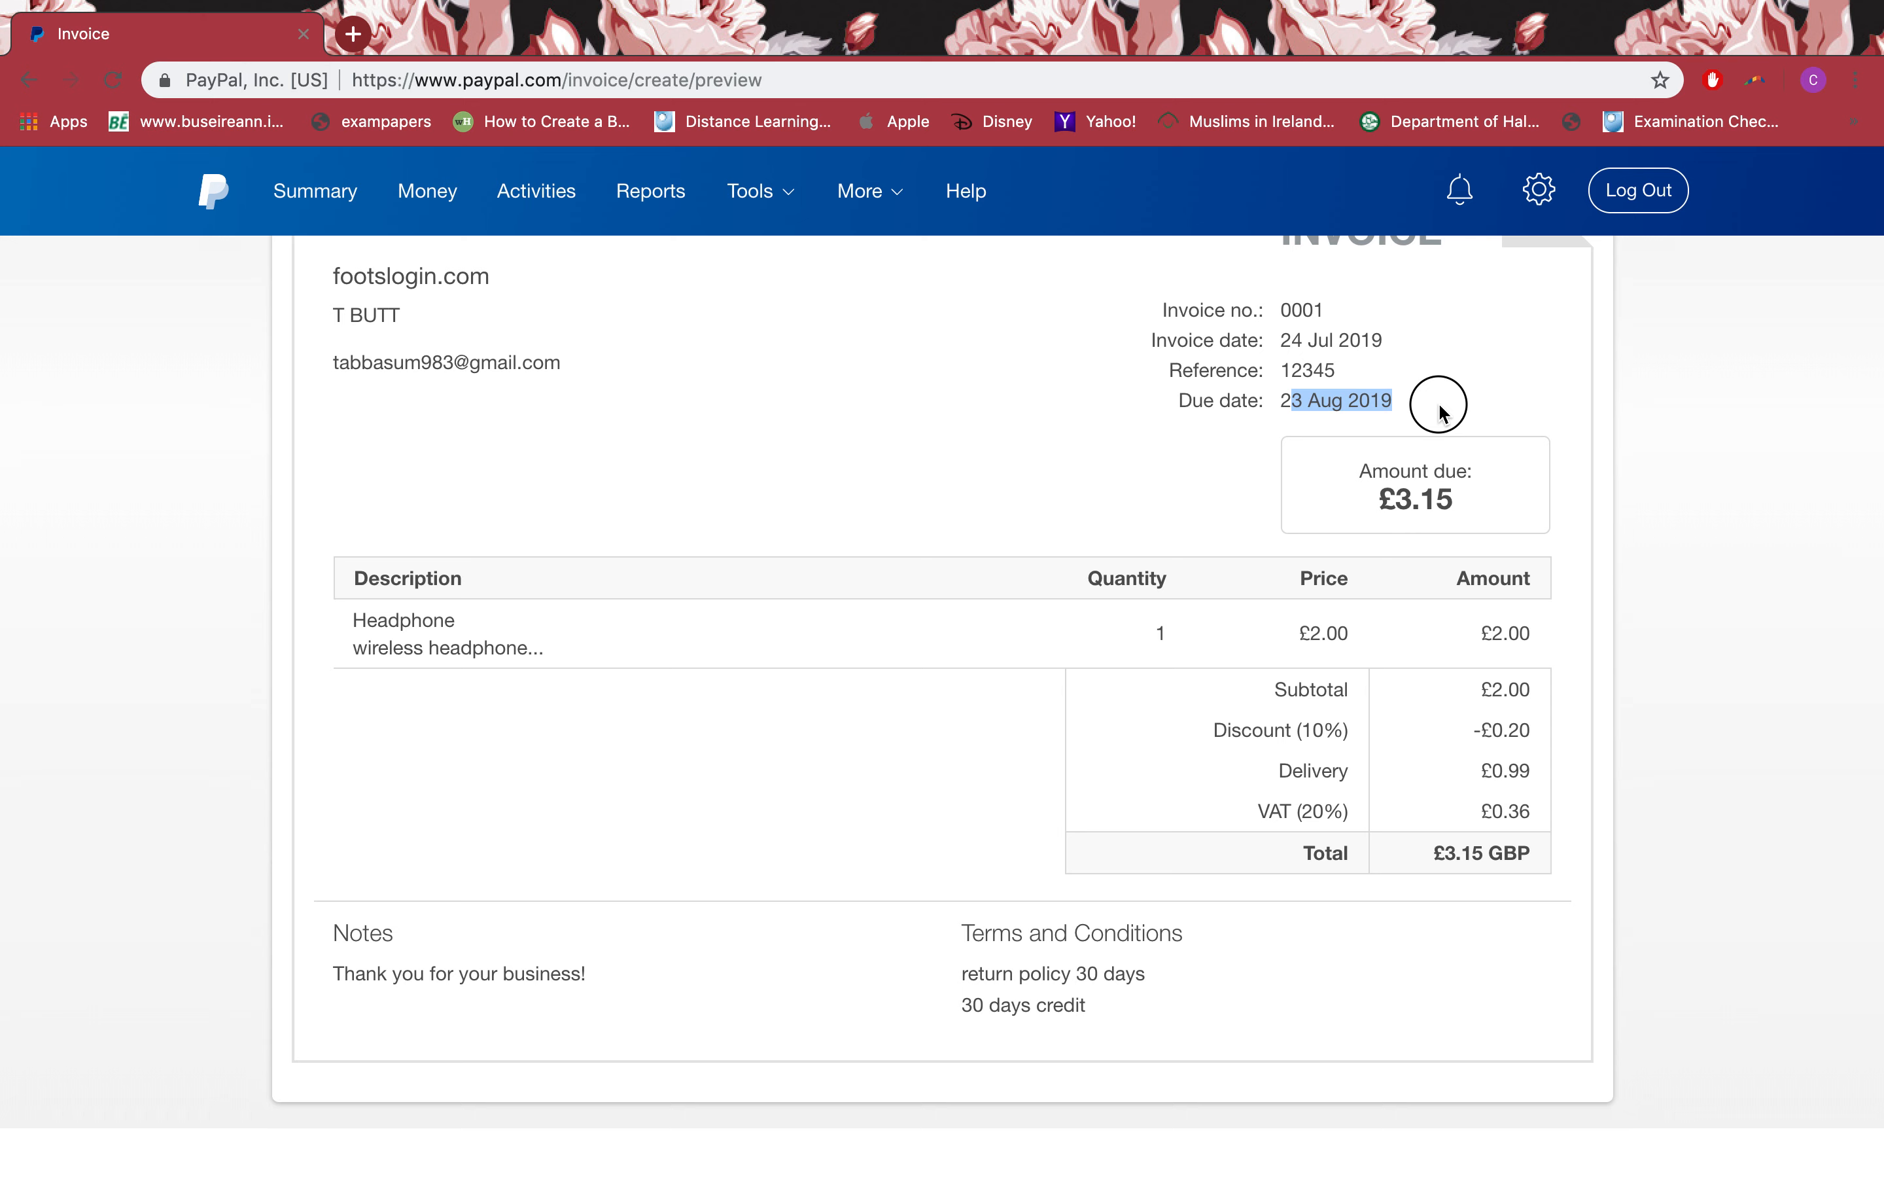
{"action": "left_click_drag", "start_coordinate": [1295, 340], "coordinate": [1376, 346]}
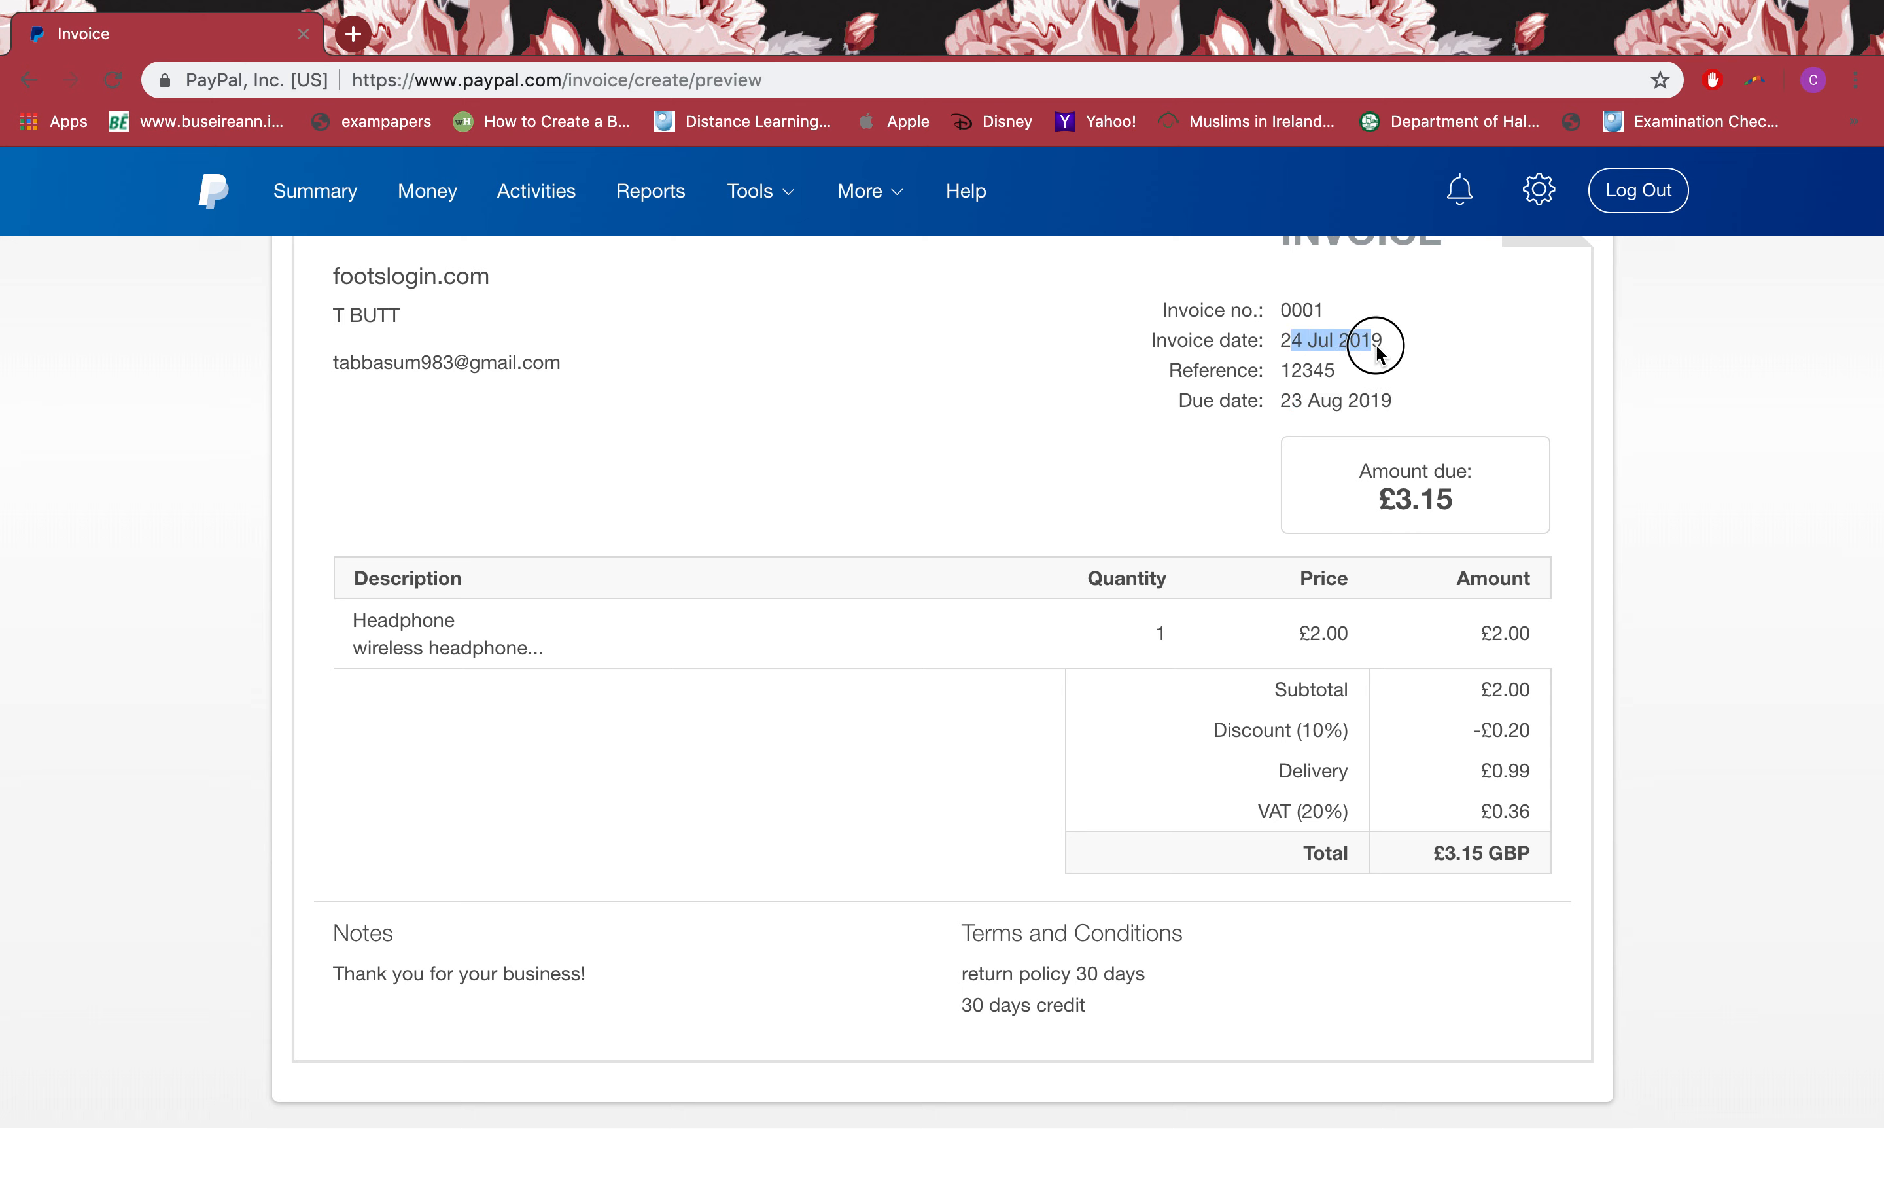
{"action": "left_click", "coordinate": [1355, 514]}
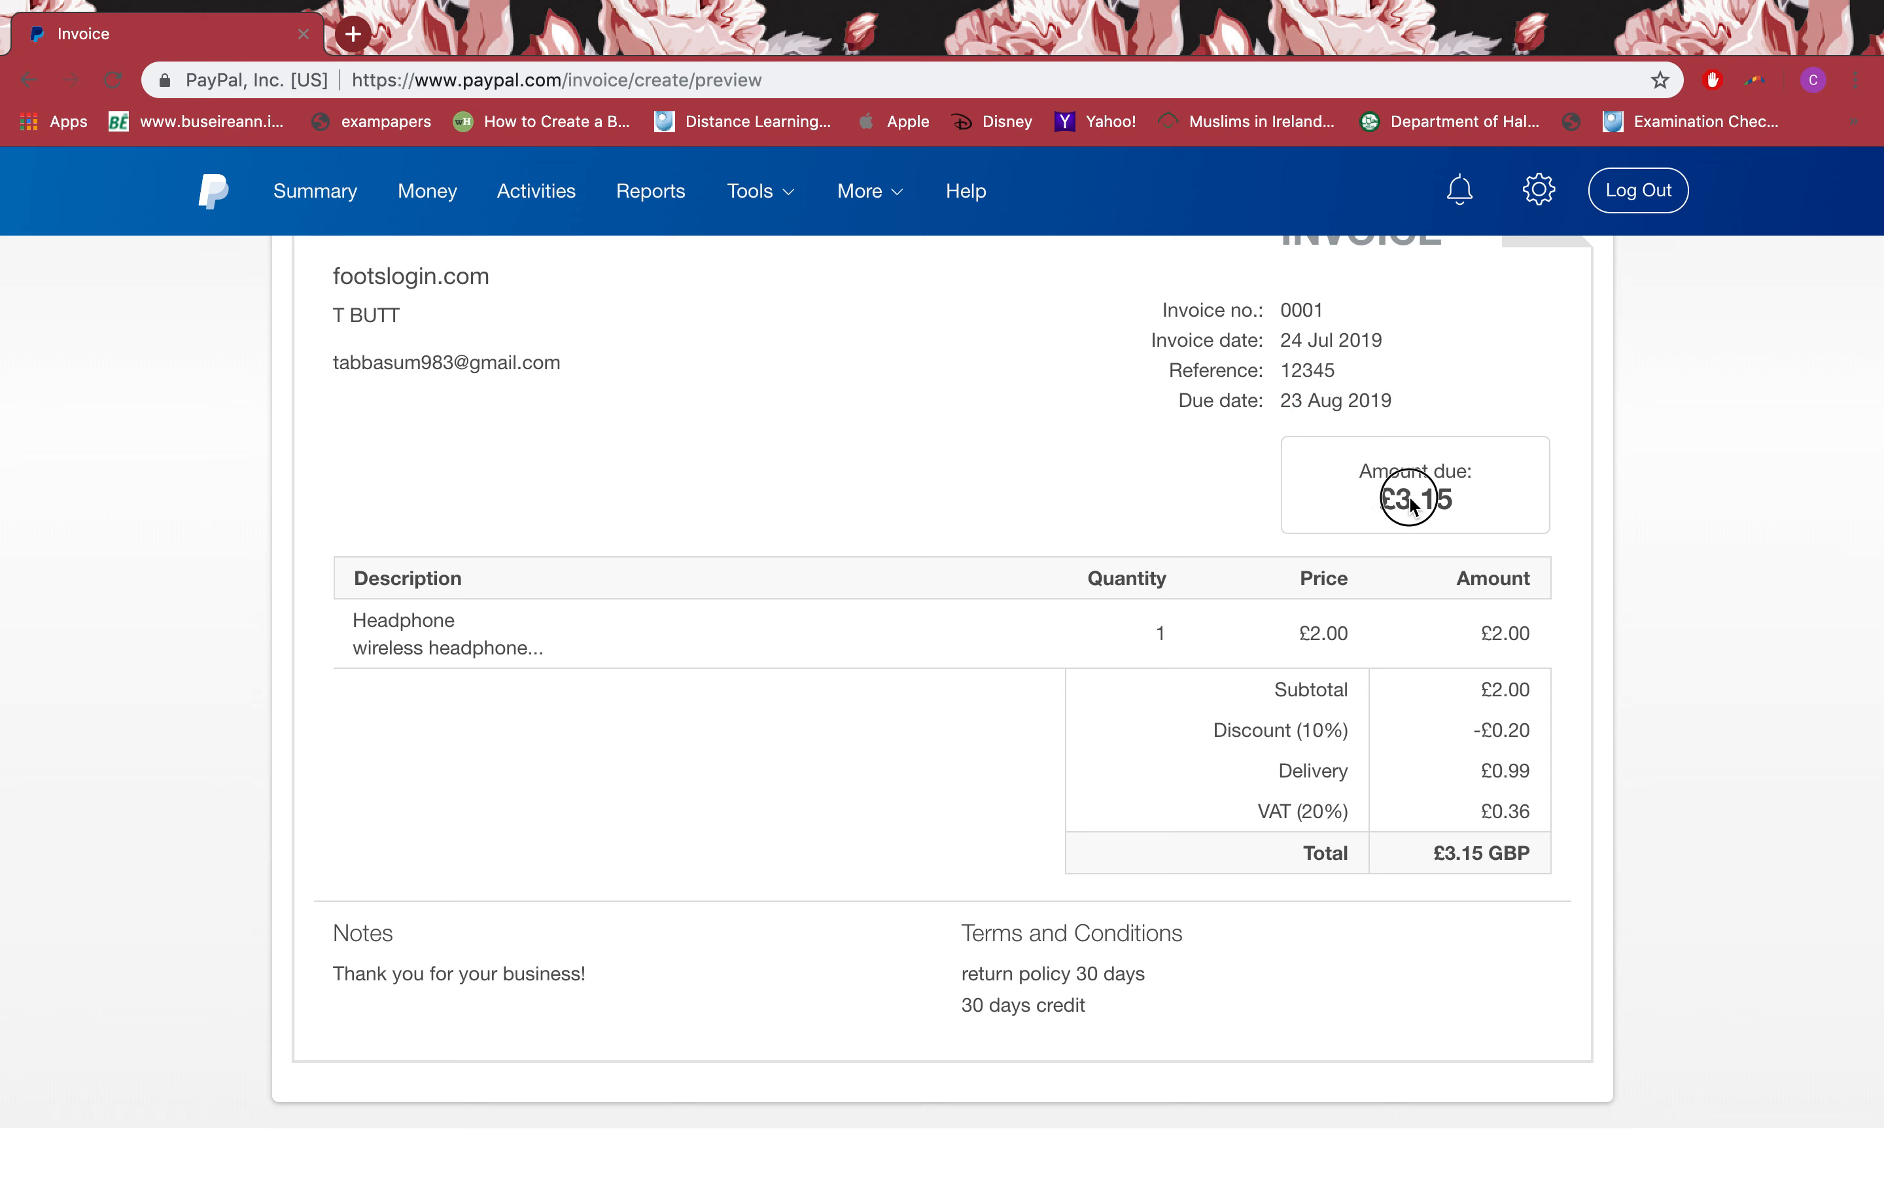
Step: Review the Headphone line, £3.15 amount due, note and terms in the preview
{"action": "scroll", "coordinate": [1127, 688], "scroll_direction": "down", "scroll_amount": 3}
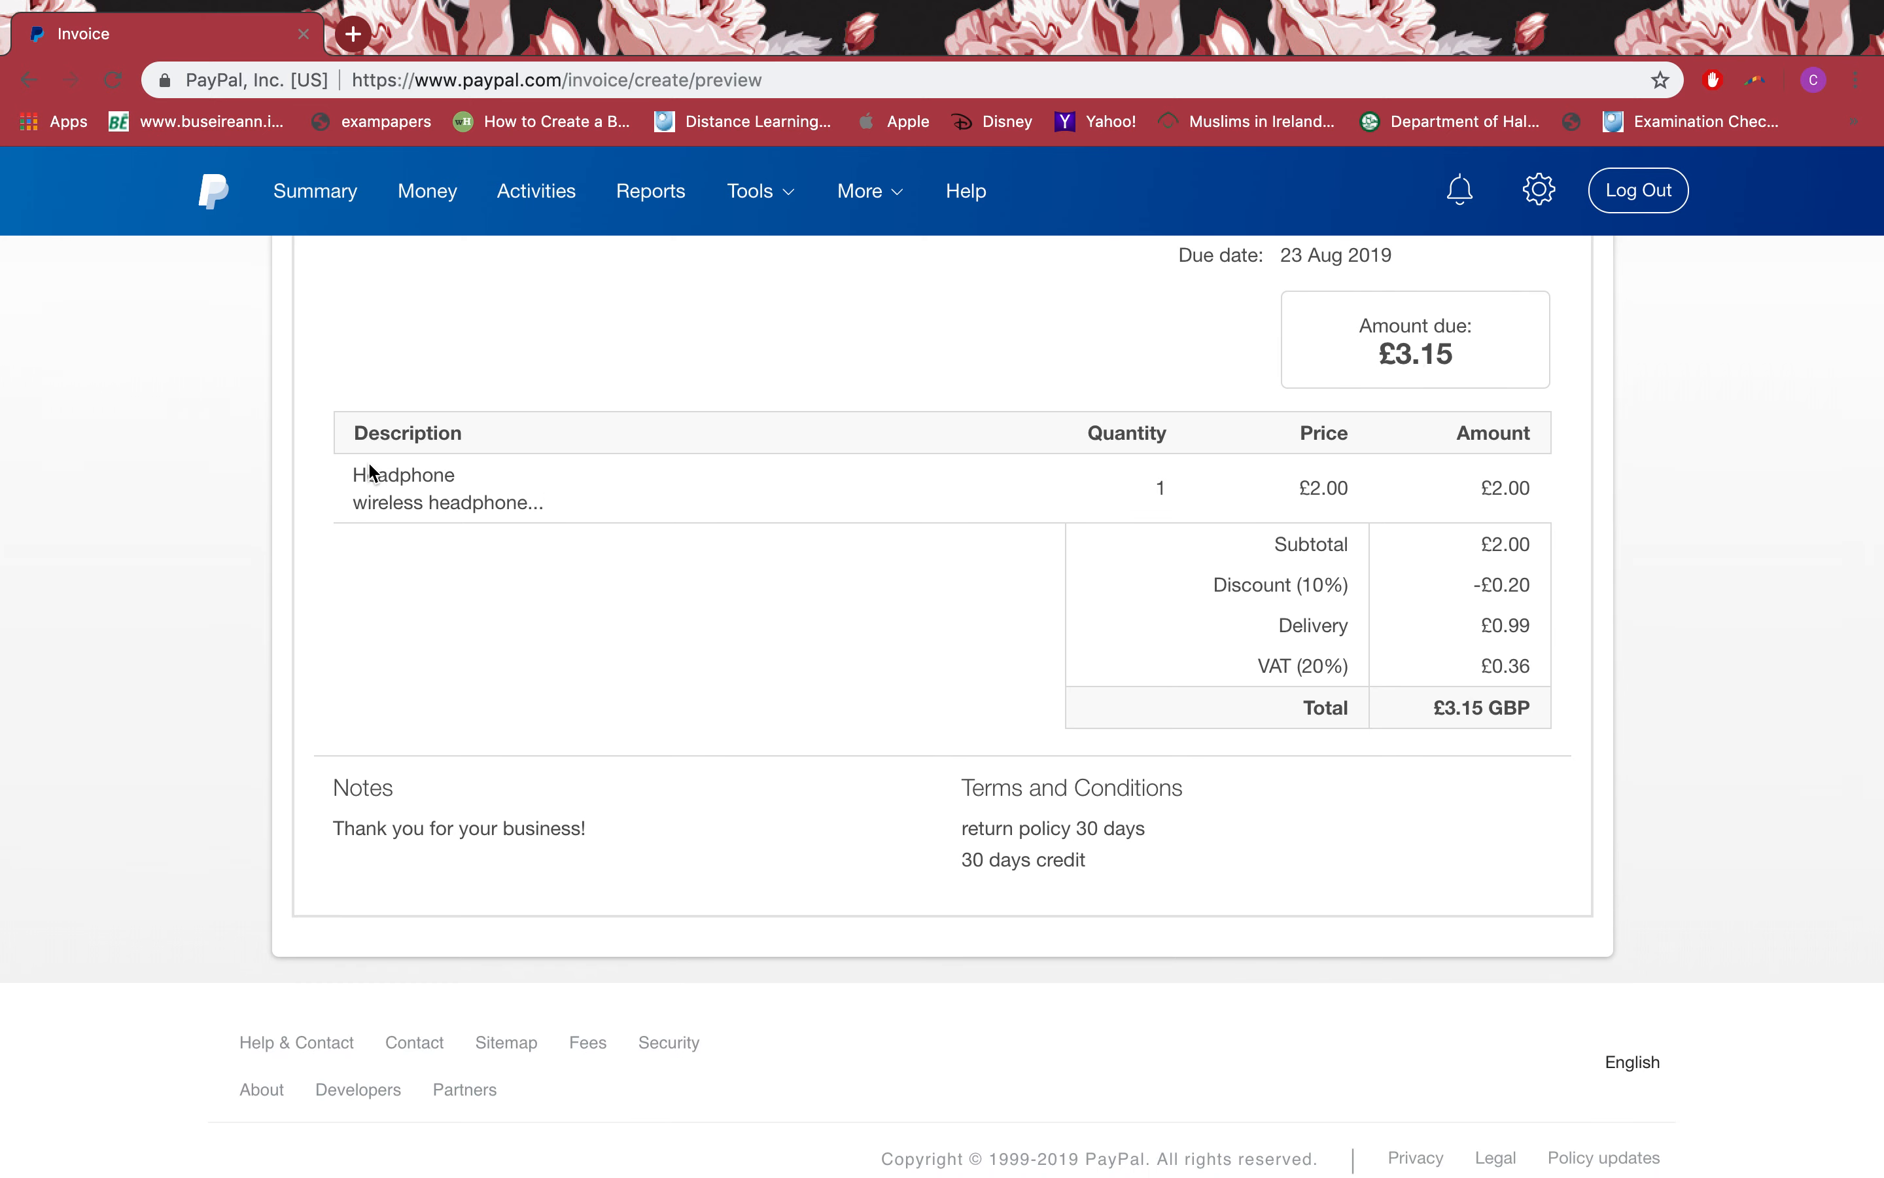
{"action": "left_click_drag", "start_coordinate": [359, 462], "coordinate": [562, 533]}
{"action": "left_click", "coordinate": [1356, 462]}
{"action": "scroll", "coordinate": [1442, 711], "scroll_direction": "down", "scroll_amount": 1}
{"action": "left_click_drag", "start_coordinate": [964, 756], "coordinate": [1160, 829]}
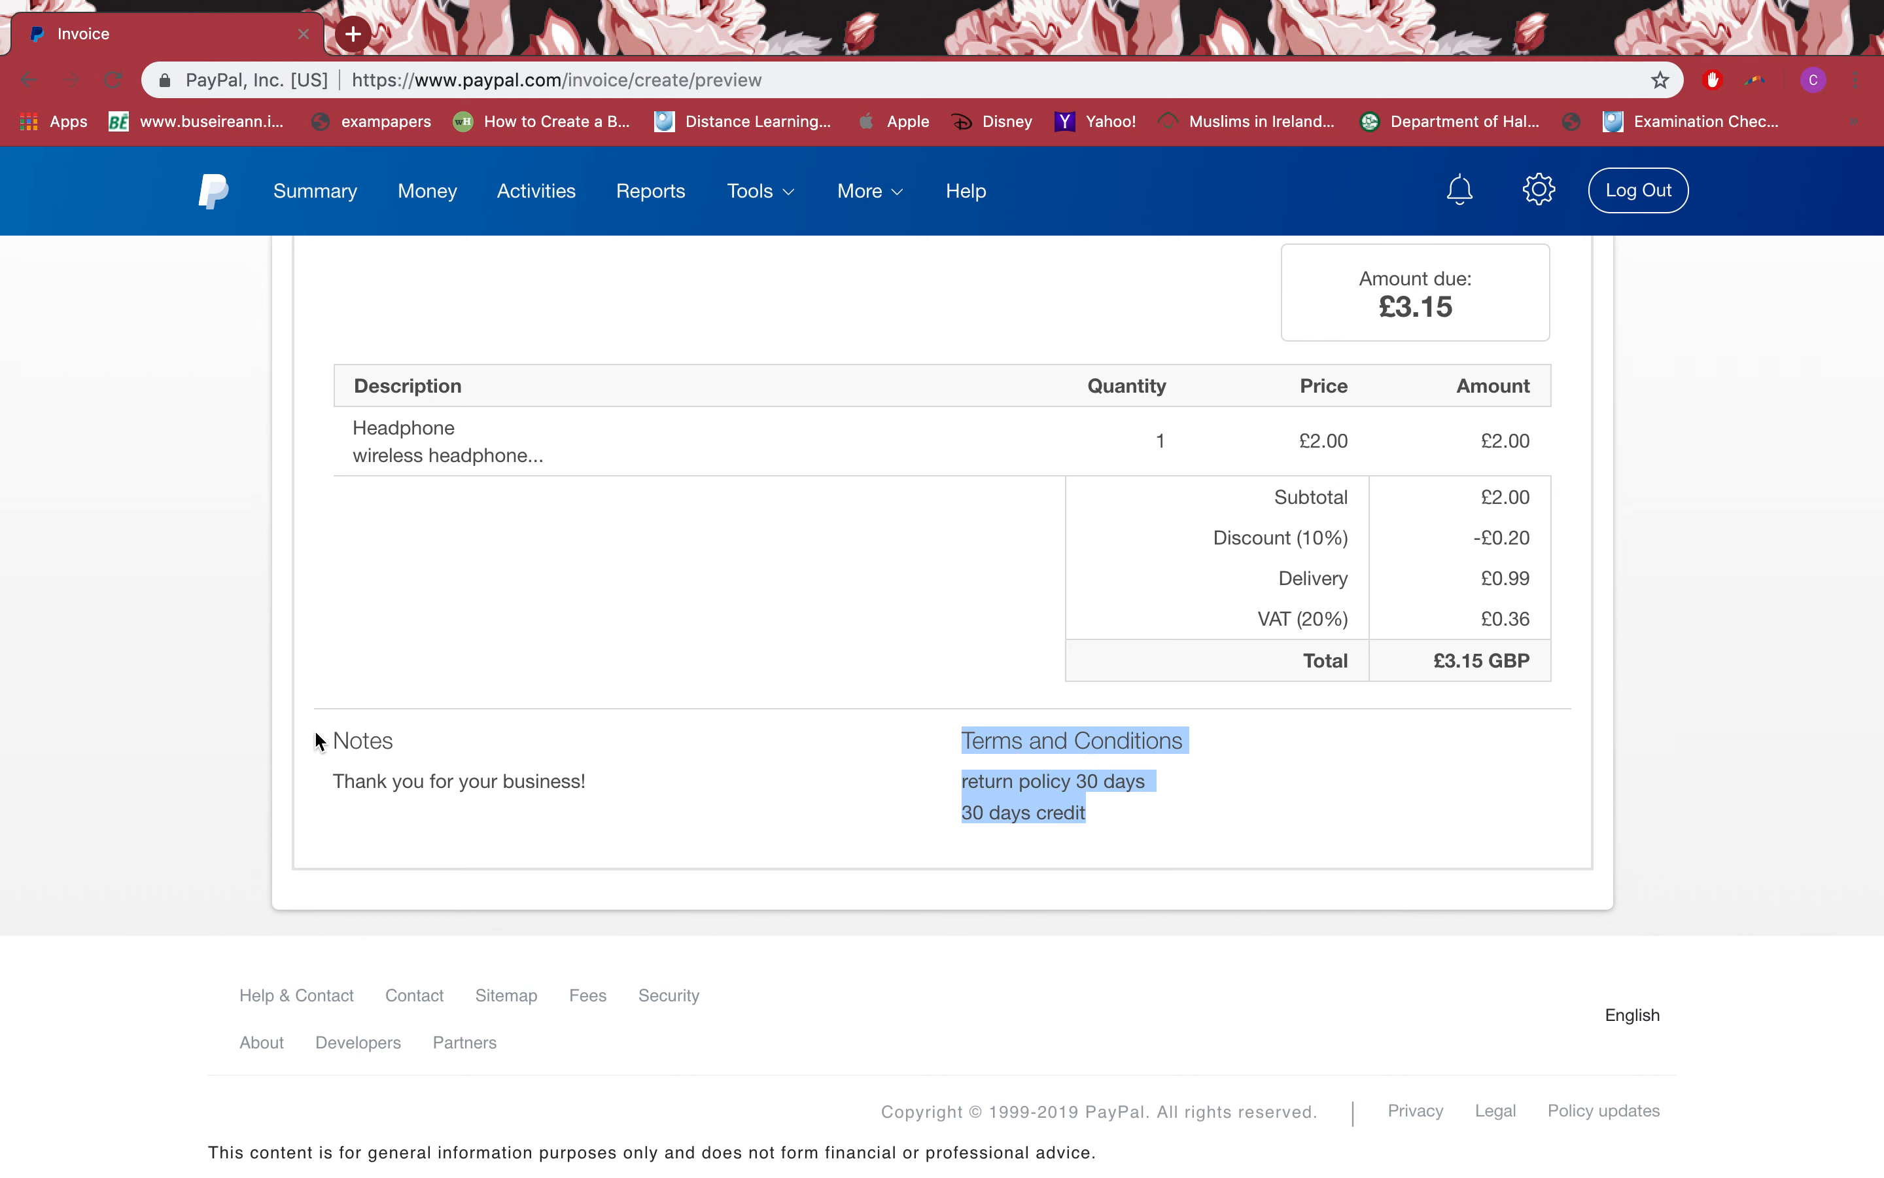
{"action": "left_click_drag", "start_coordinate": [318, 736], "coordinate": [623, 795]}
{"action": "scroll", "coordinate": [630, 798], "scroll_direction": "up", "scroll_amount": 3}
{"action": "scroll", "coordinate": [629, 798], "scroll_direction": "up", "scroll_amount": 7}
{"action": "scroll", "coordinate": [630, 798], "scroll_direction": "down", "scroll_amount": 8}
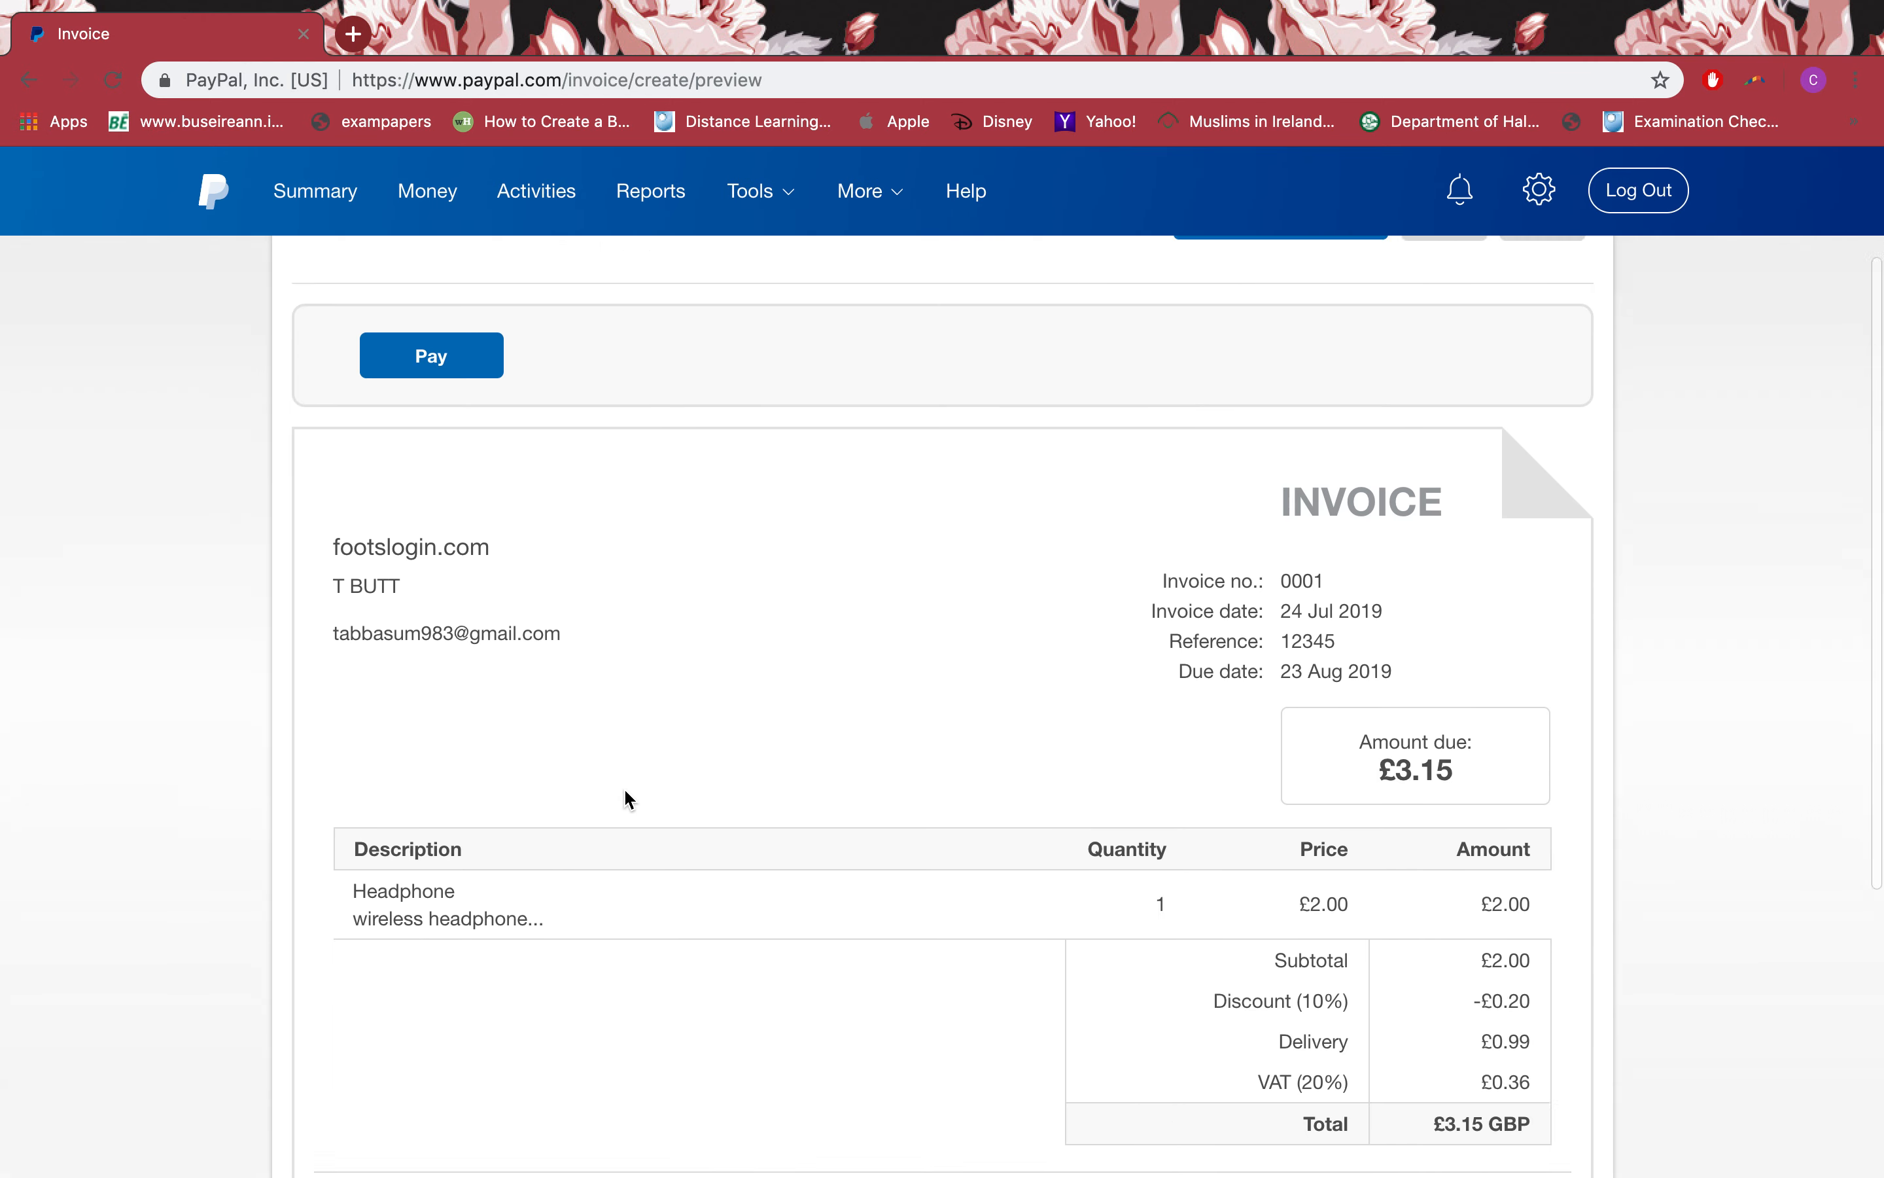
{"action": "scroll", "coordinate": [629, 798], "scroll_direction": "up", "scroll_amount": 8}
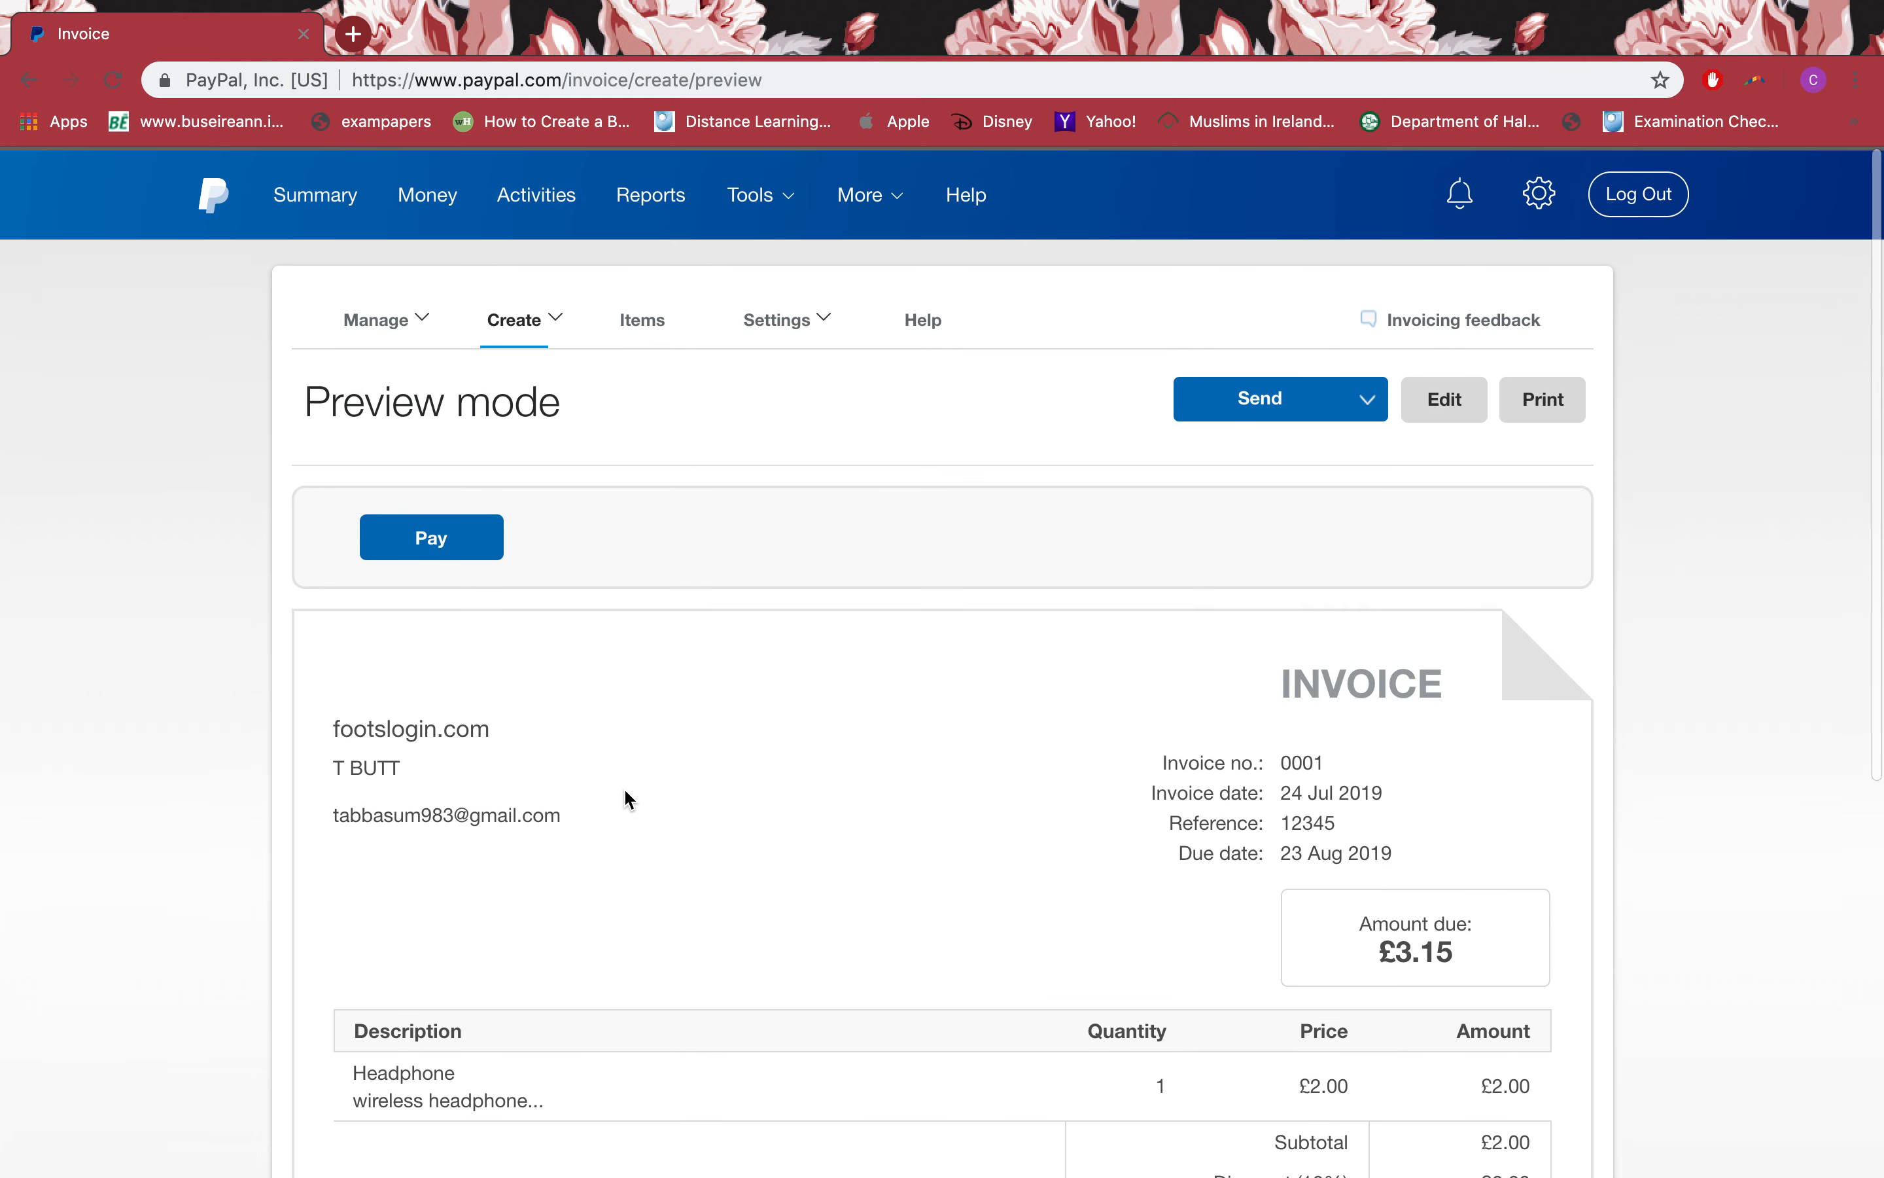
Step: Print the invoice, then try Send via PayPal, which prompts for a recipient email
{"action": "left_click", "coordinate": [1532, 397]}
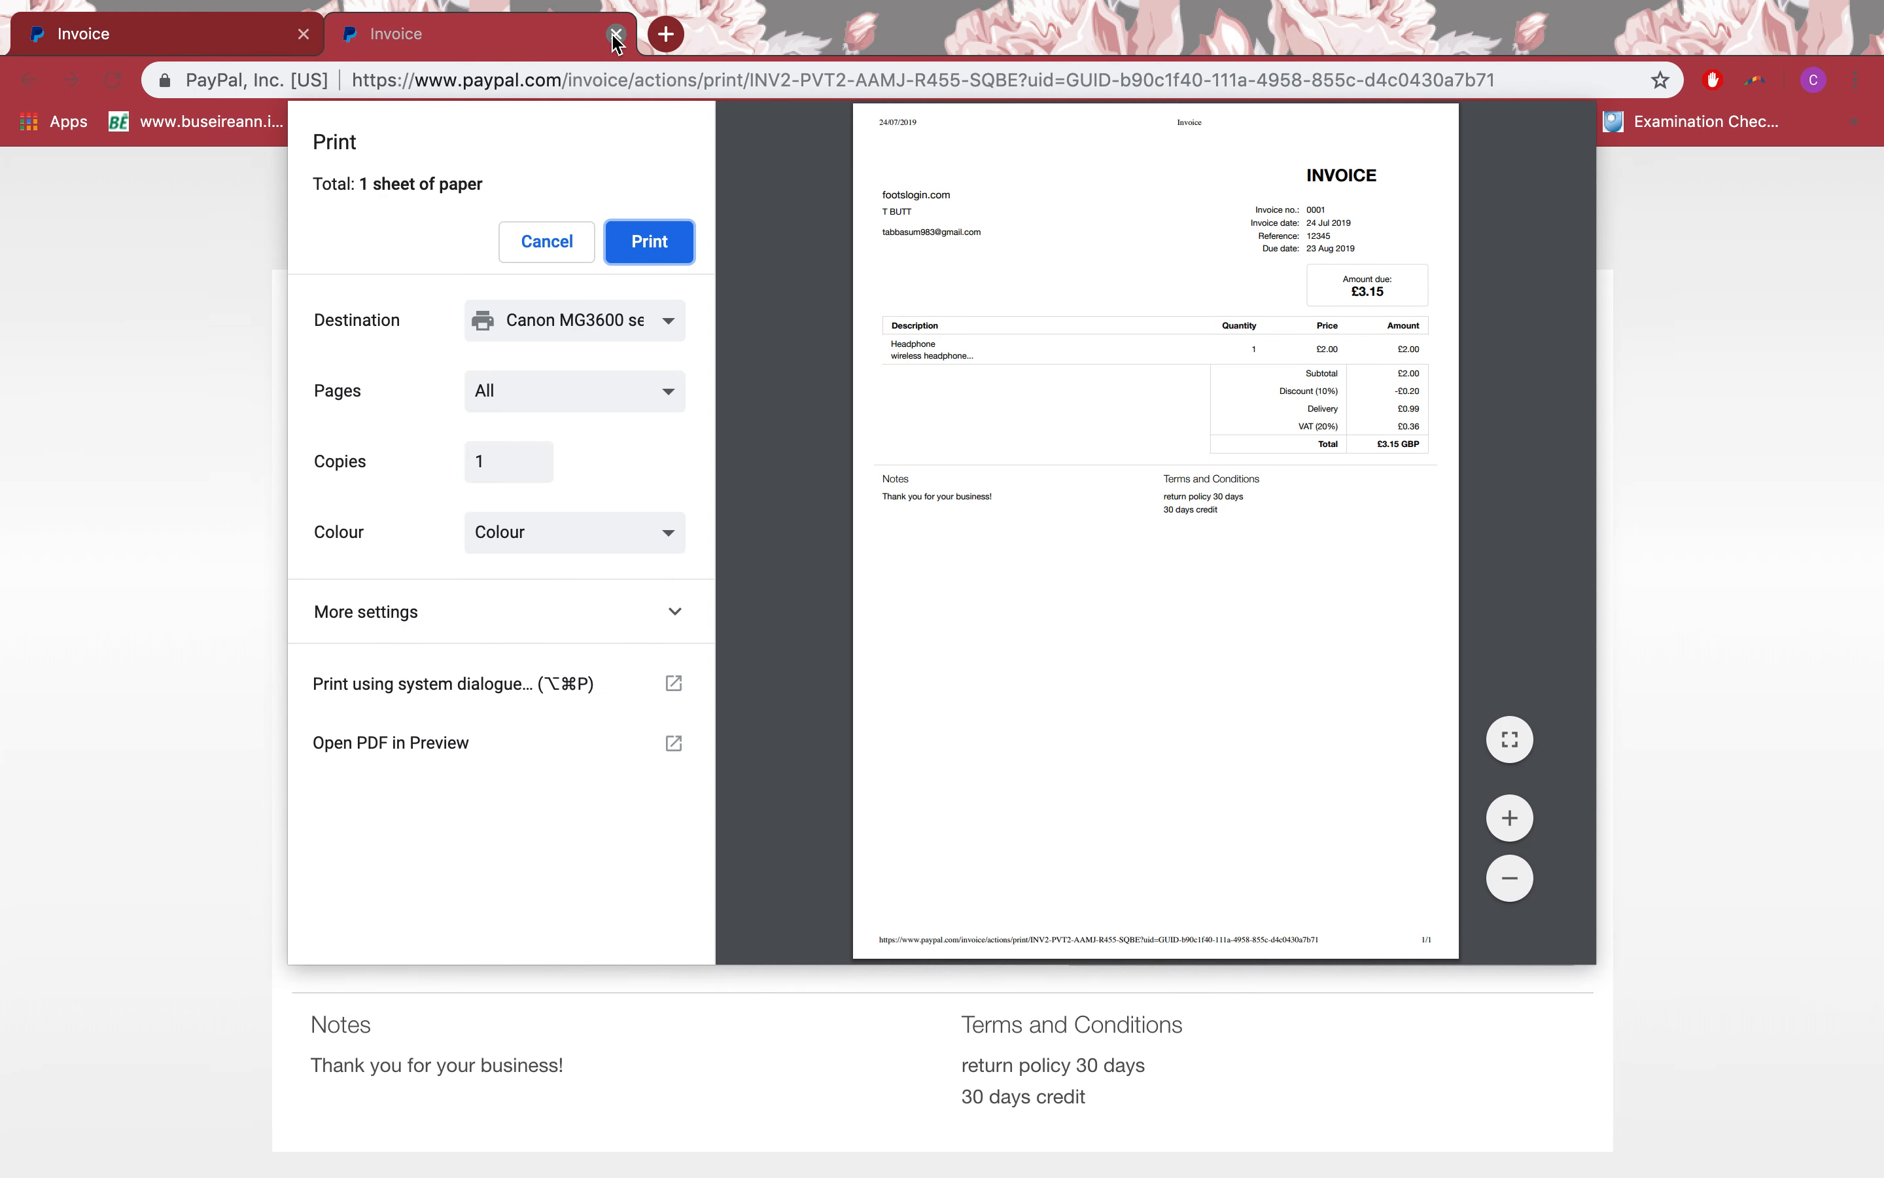
{"action": "left_click", "coordinate": [615, 36]}
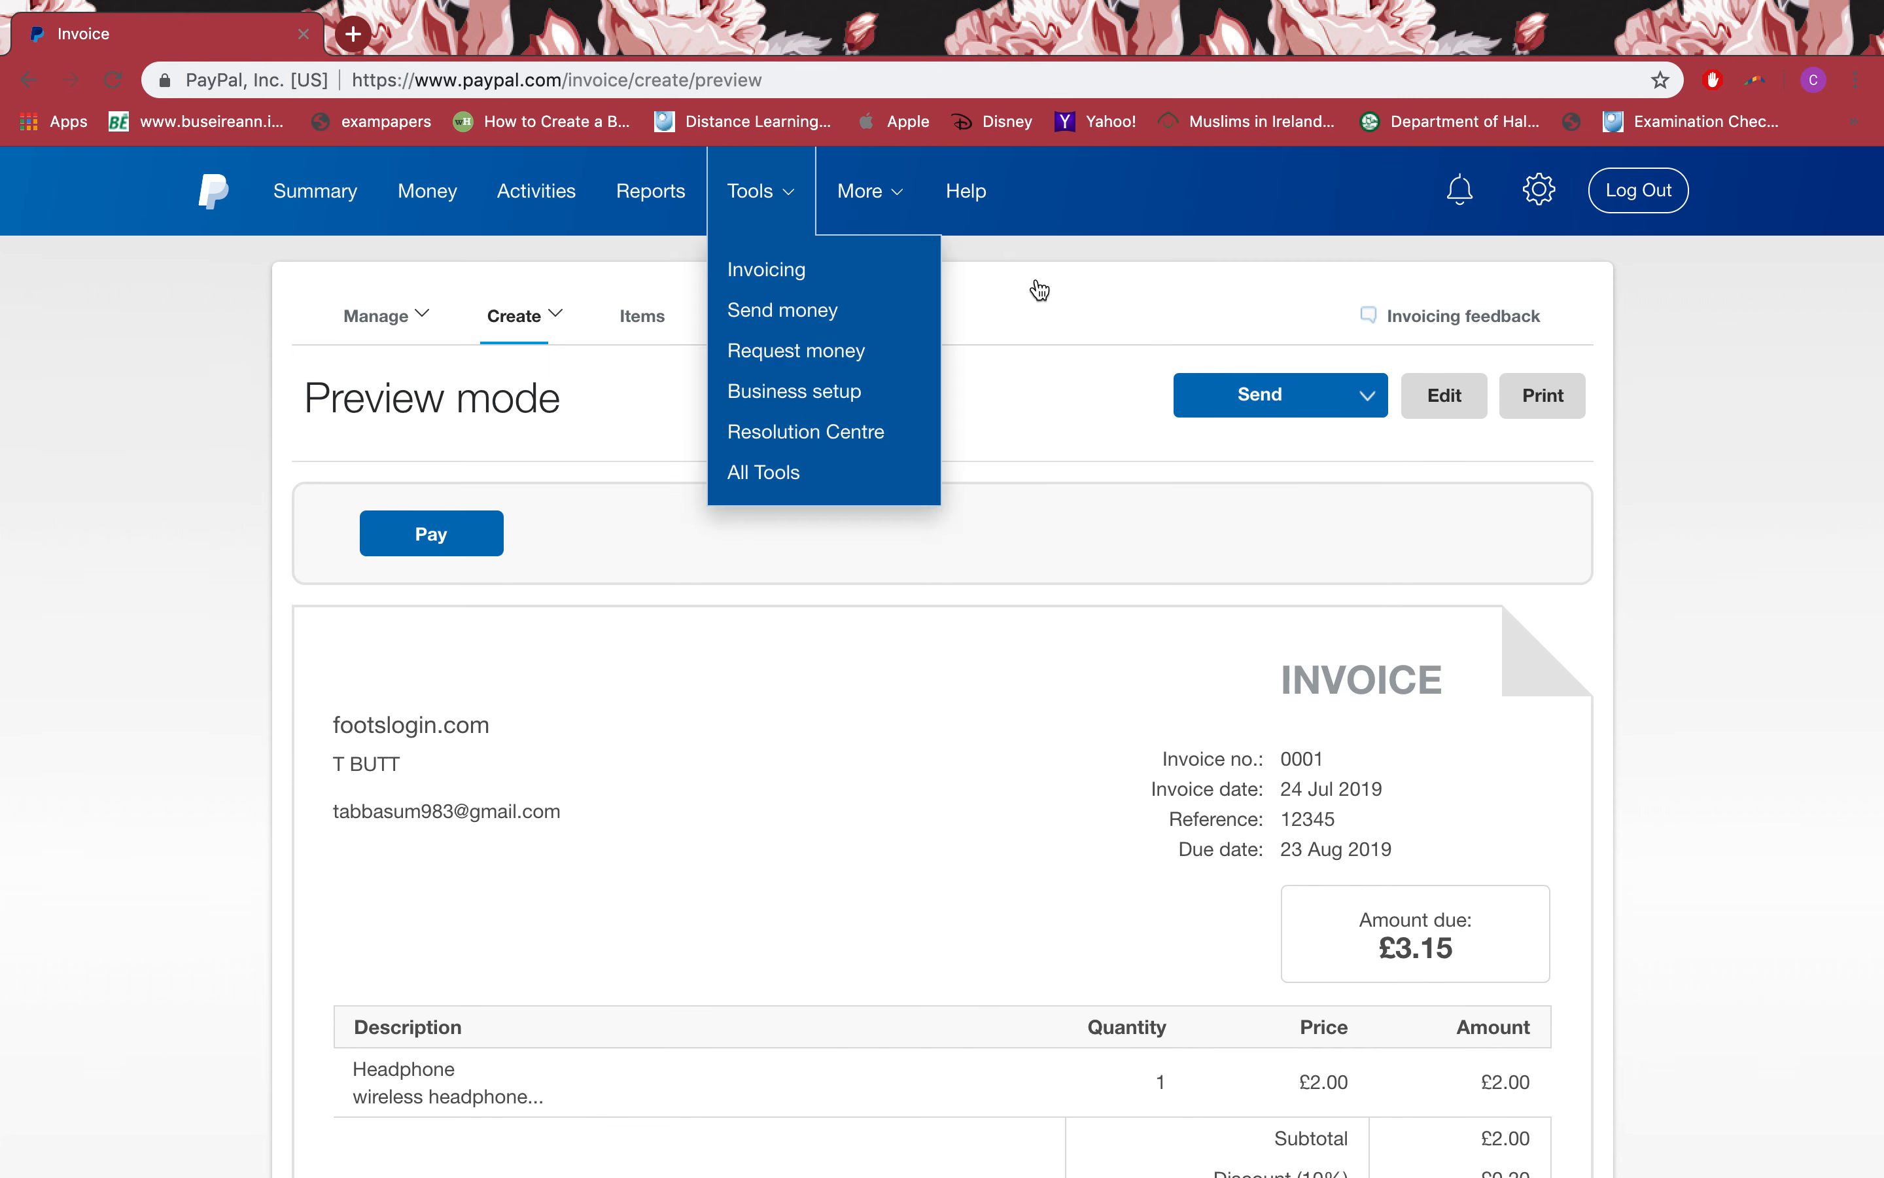
{"action": "left_click", "coordinate": [1359, 404]}
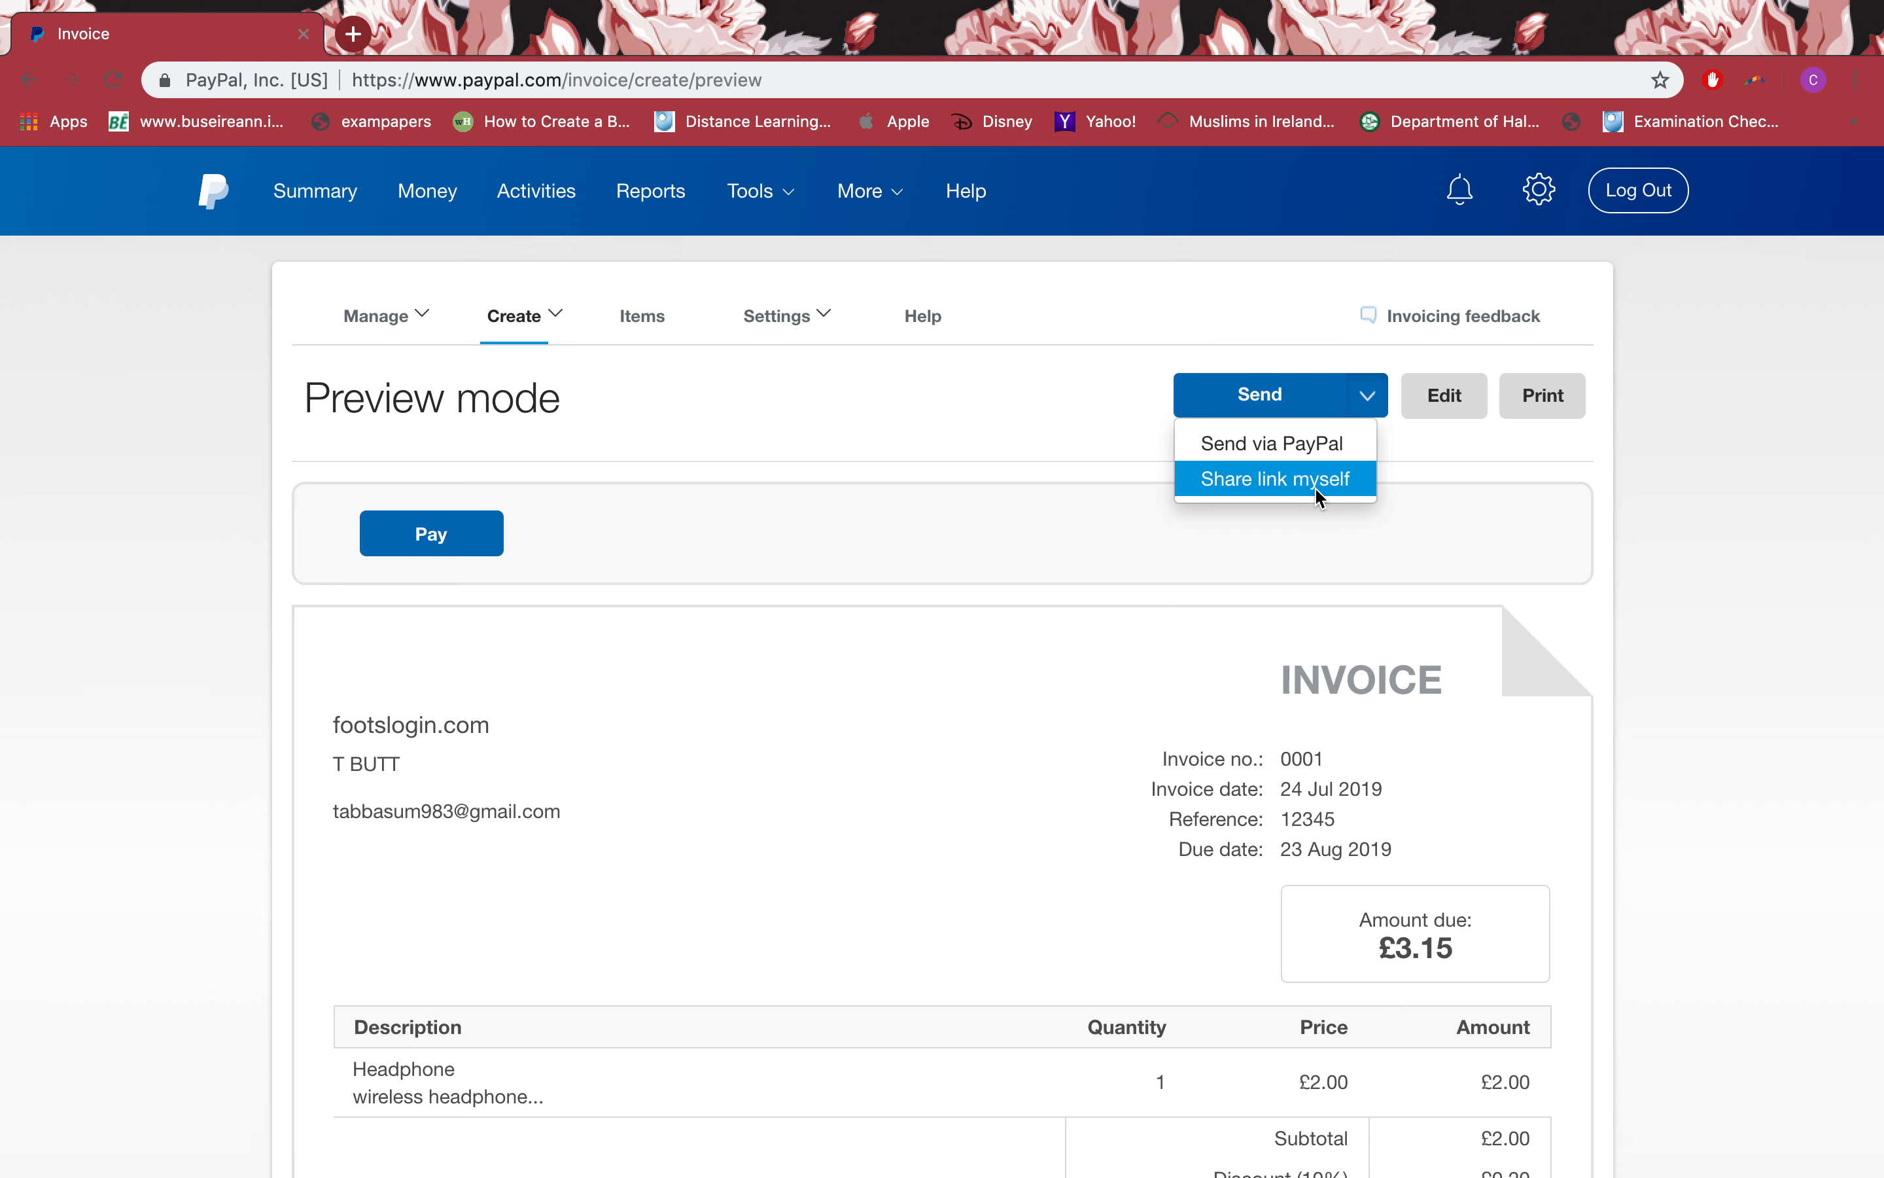
{"action": "left_click", "coordinate": [1348, 437]}
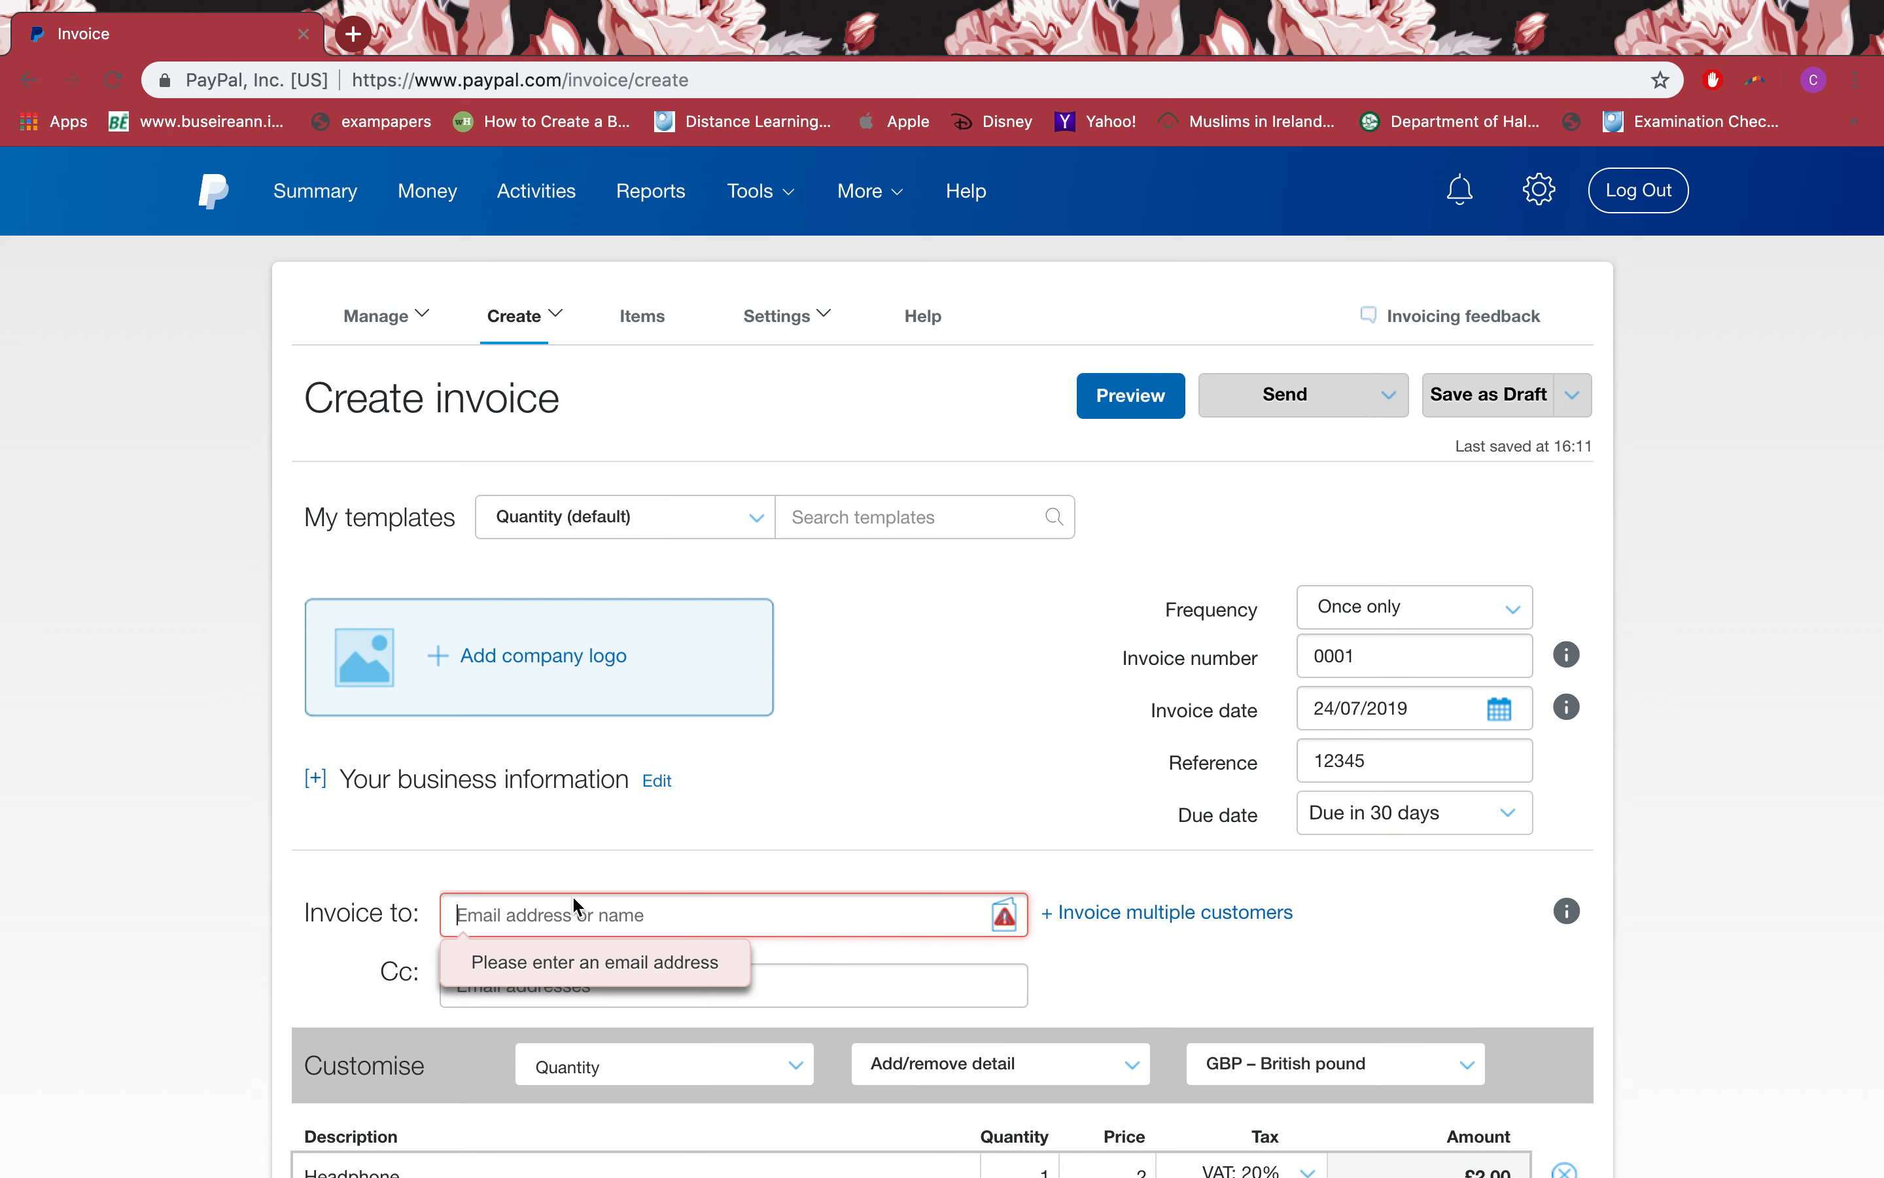
Step: Address the invoice to 'learning', then share it yourself by copying its link
{"action": "left_click", "coordinate": [652, 926]}
{"action": "type", "text": "learning"}
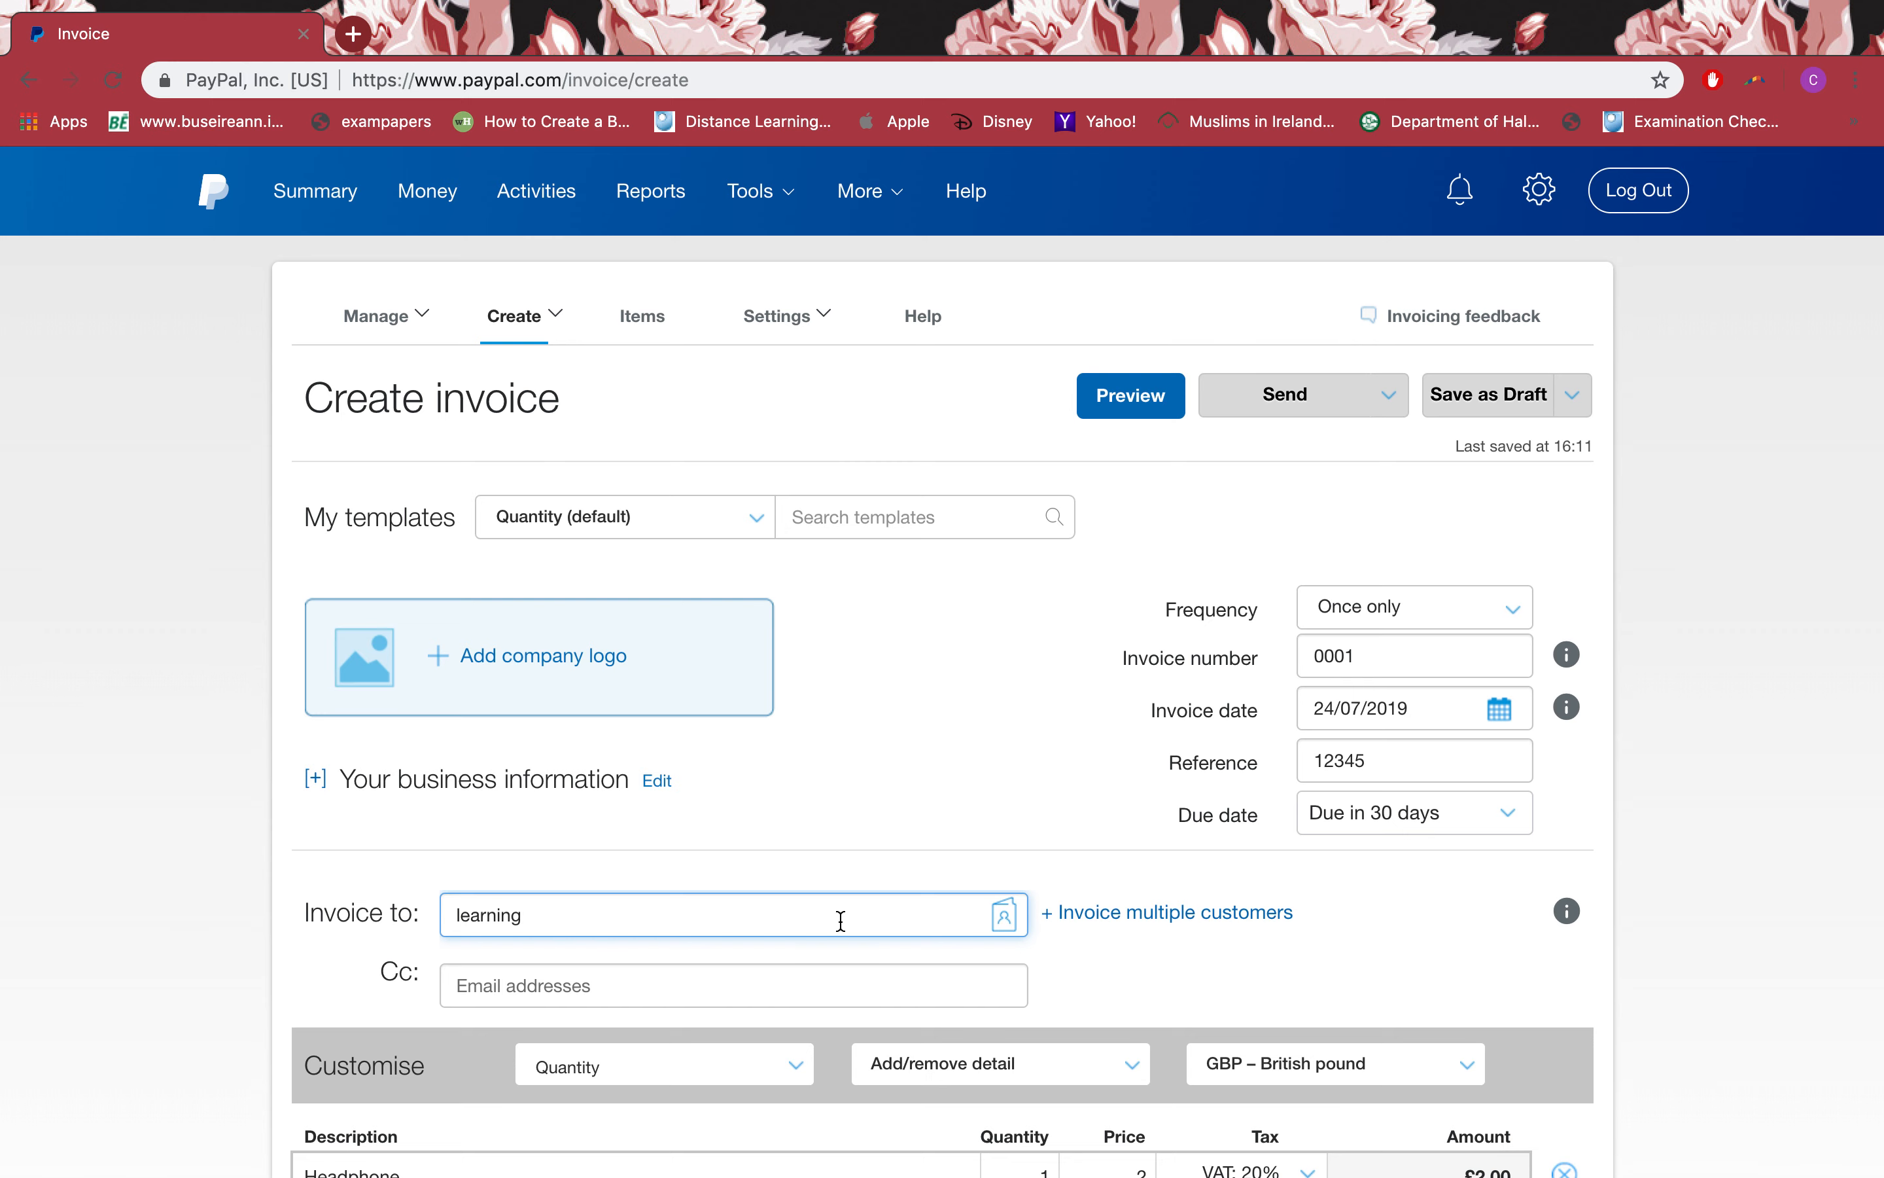
{"action": "left_click", "coordinate": [1246, 397]}
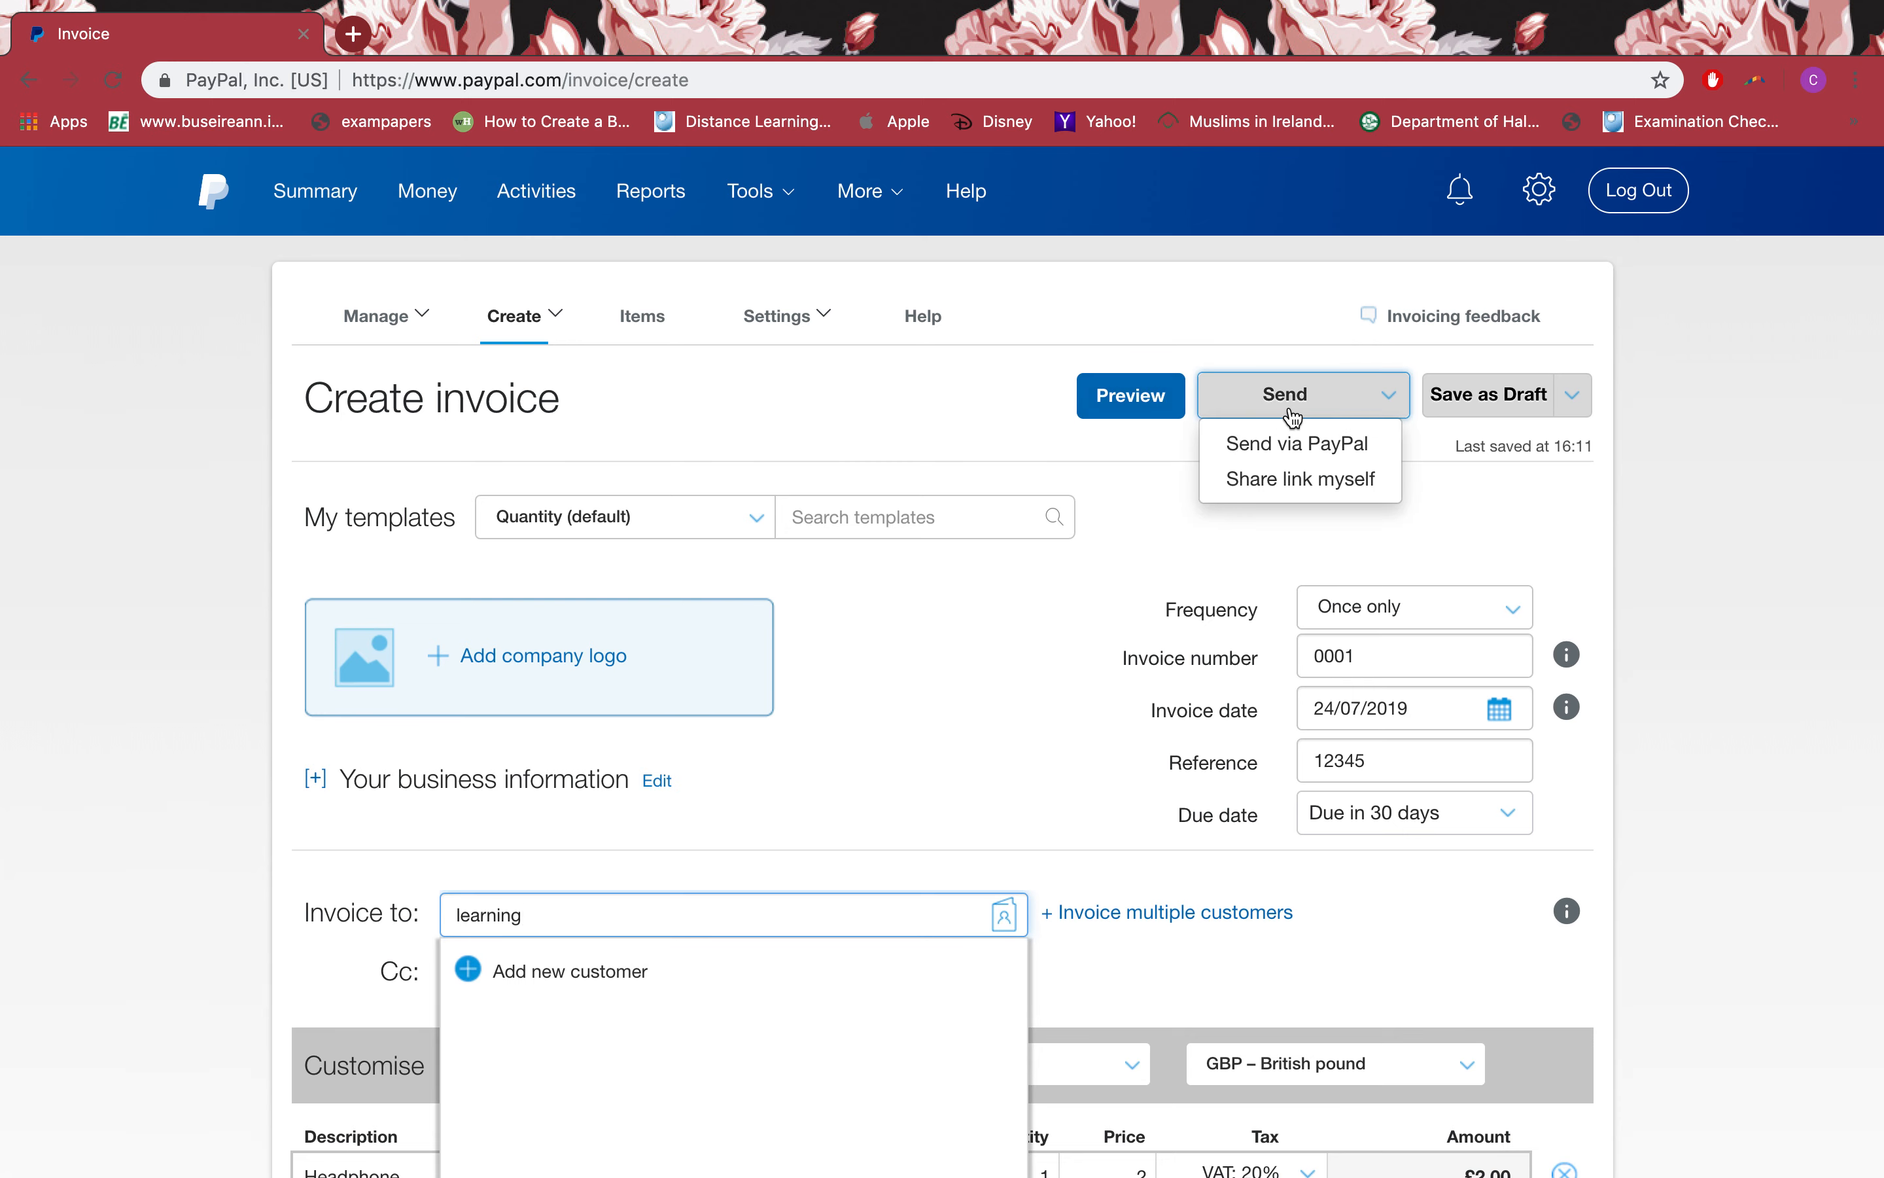
{"action": "left_click", "coordinate": [1303, 479]}
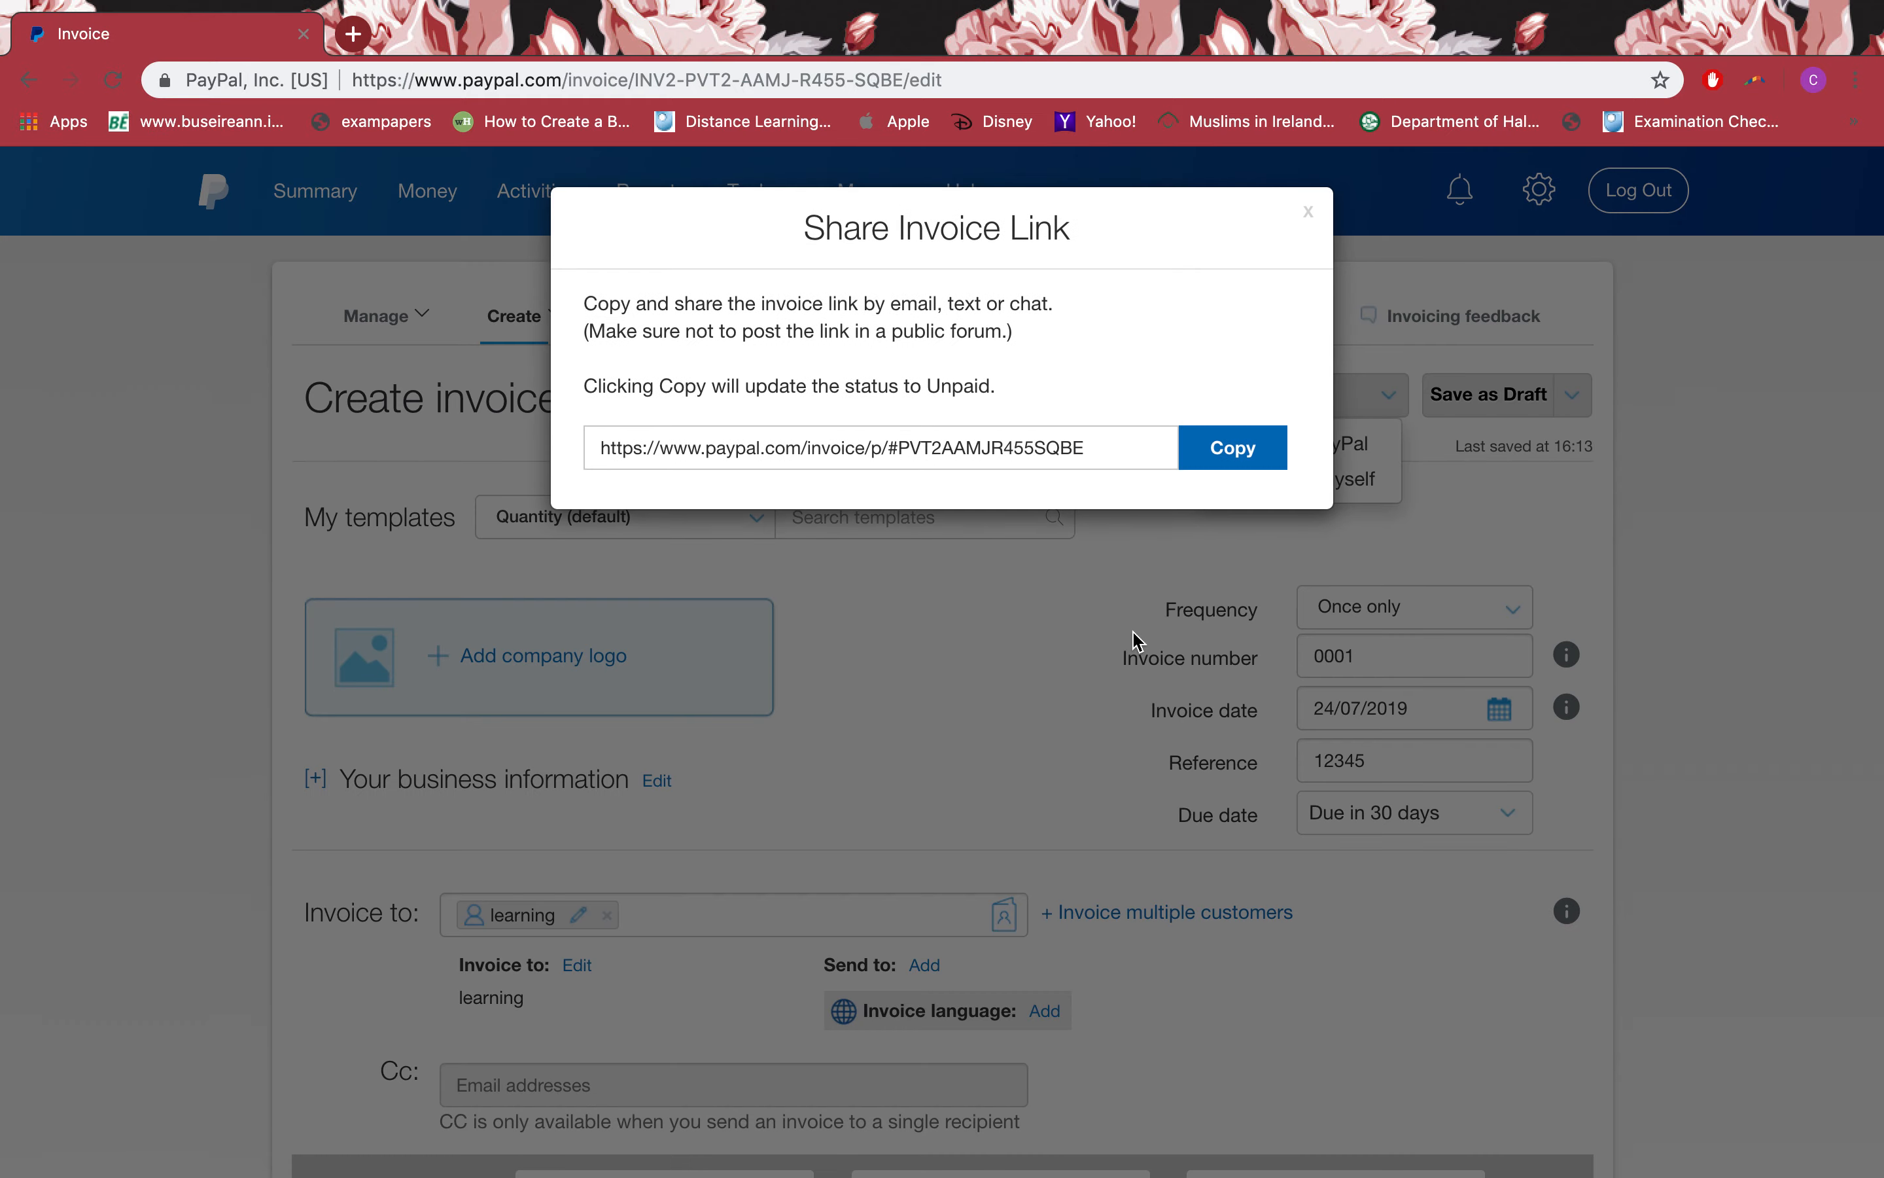
{"action": "left_click", "coordinate": [1269, 462]}
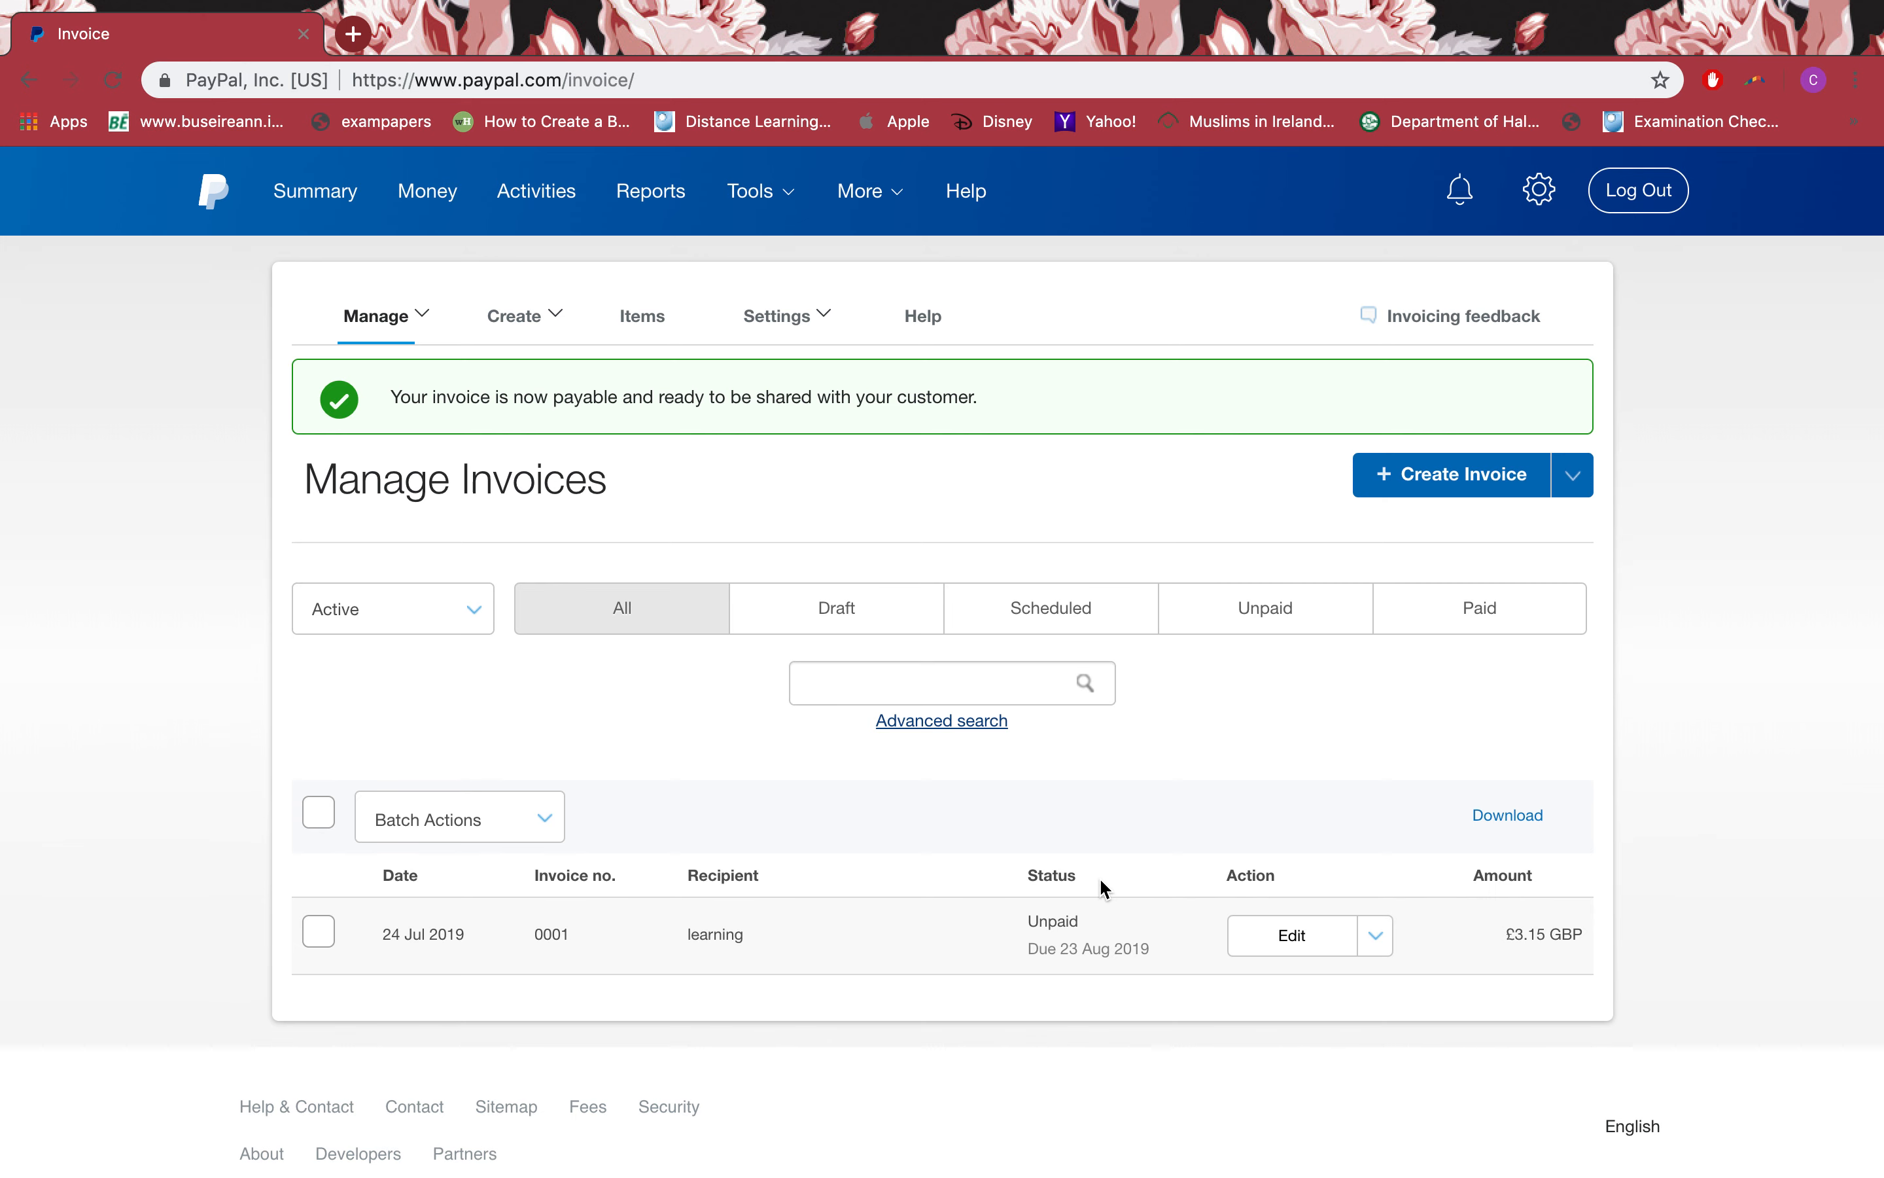
{"action": "left_click", "coordinate": [827, 314]}
{"action": "left_click_drag", "start_coordinate": [1024, 408], "coordinate": [506, 394]}
{"action": "left_click", "coordinate": [1018, 463]}
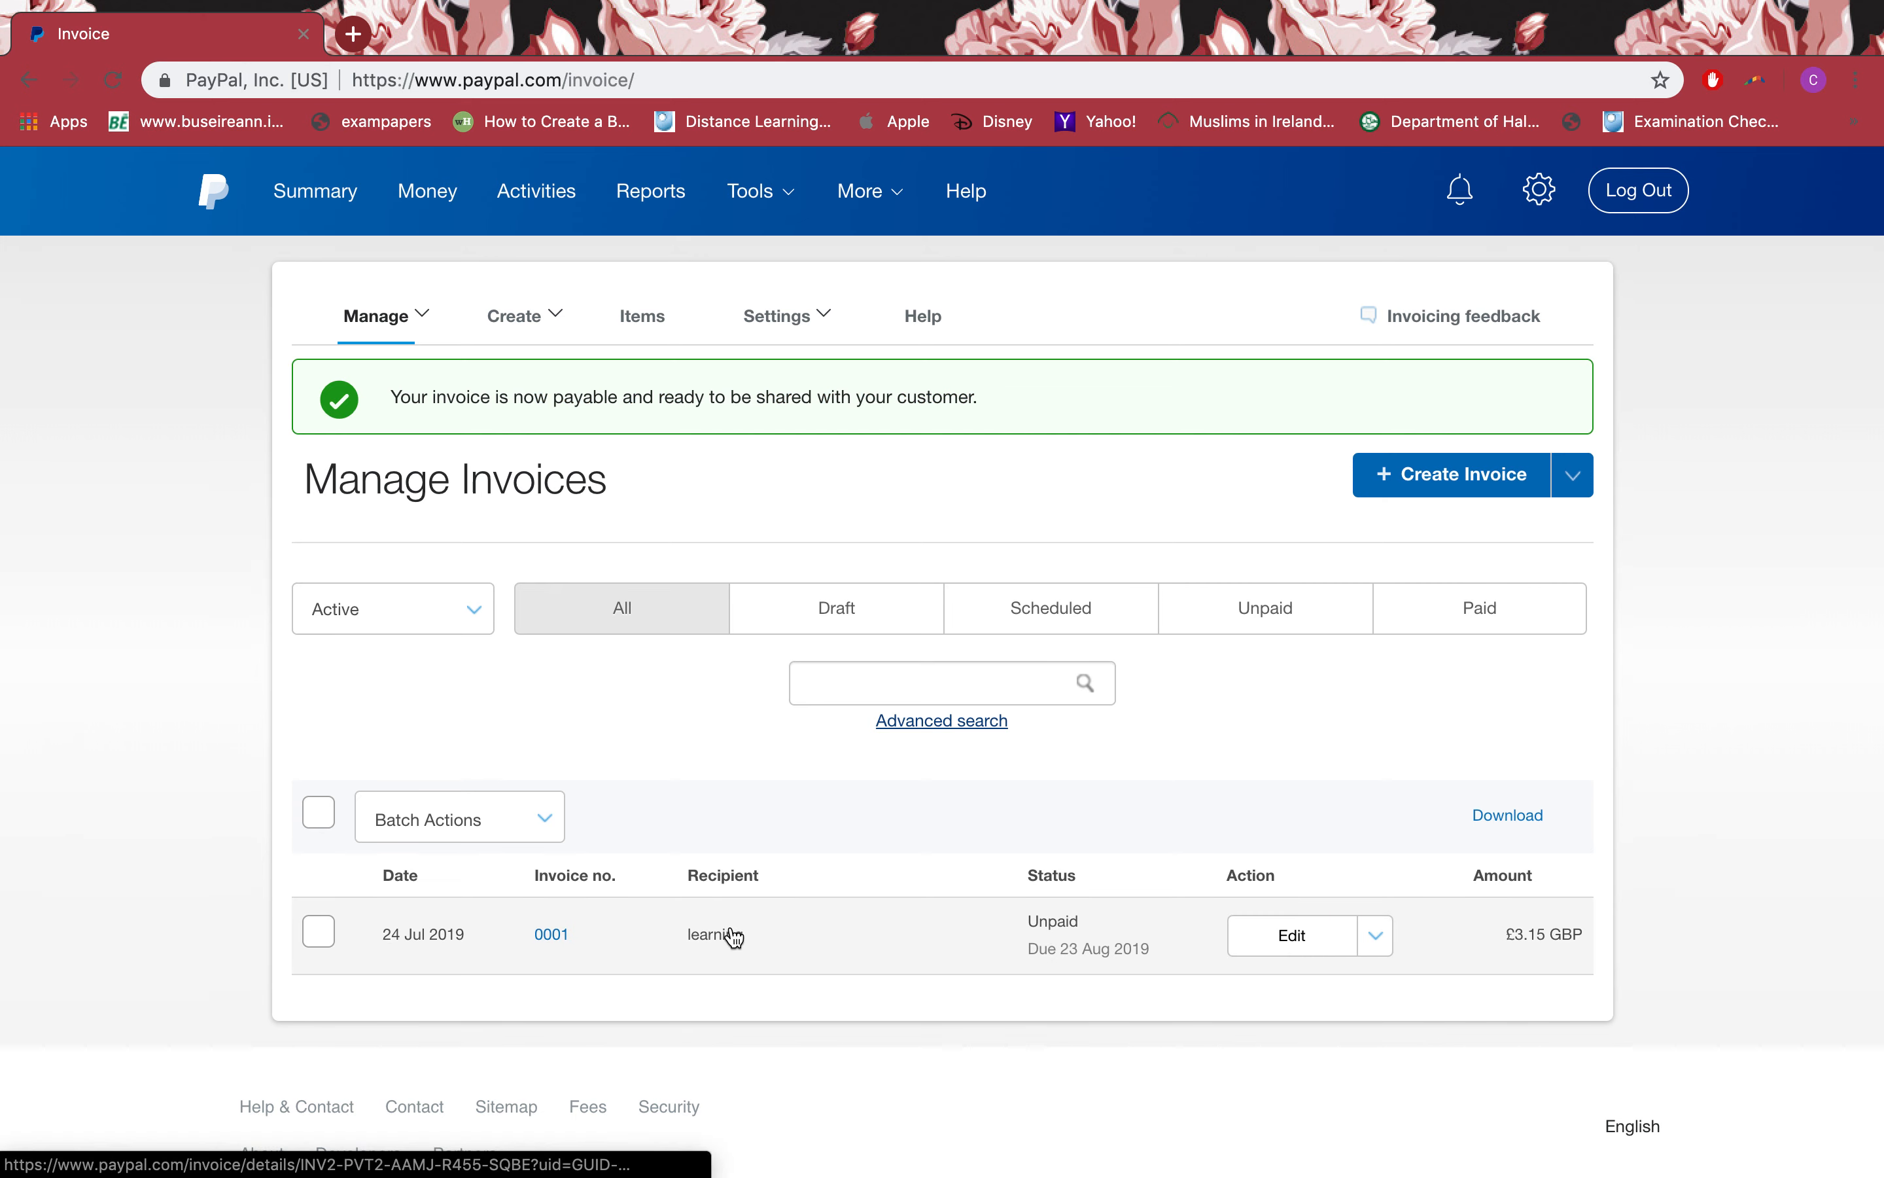
{"action": "left_click", "coordinate": [488, 817]}
{"action": "left_click", "coordinate": [488, 816]}
{"action": "left_click", "coordinate": [489, 817]}
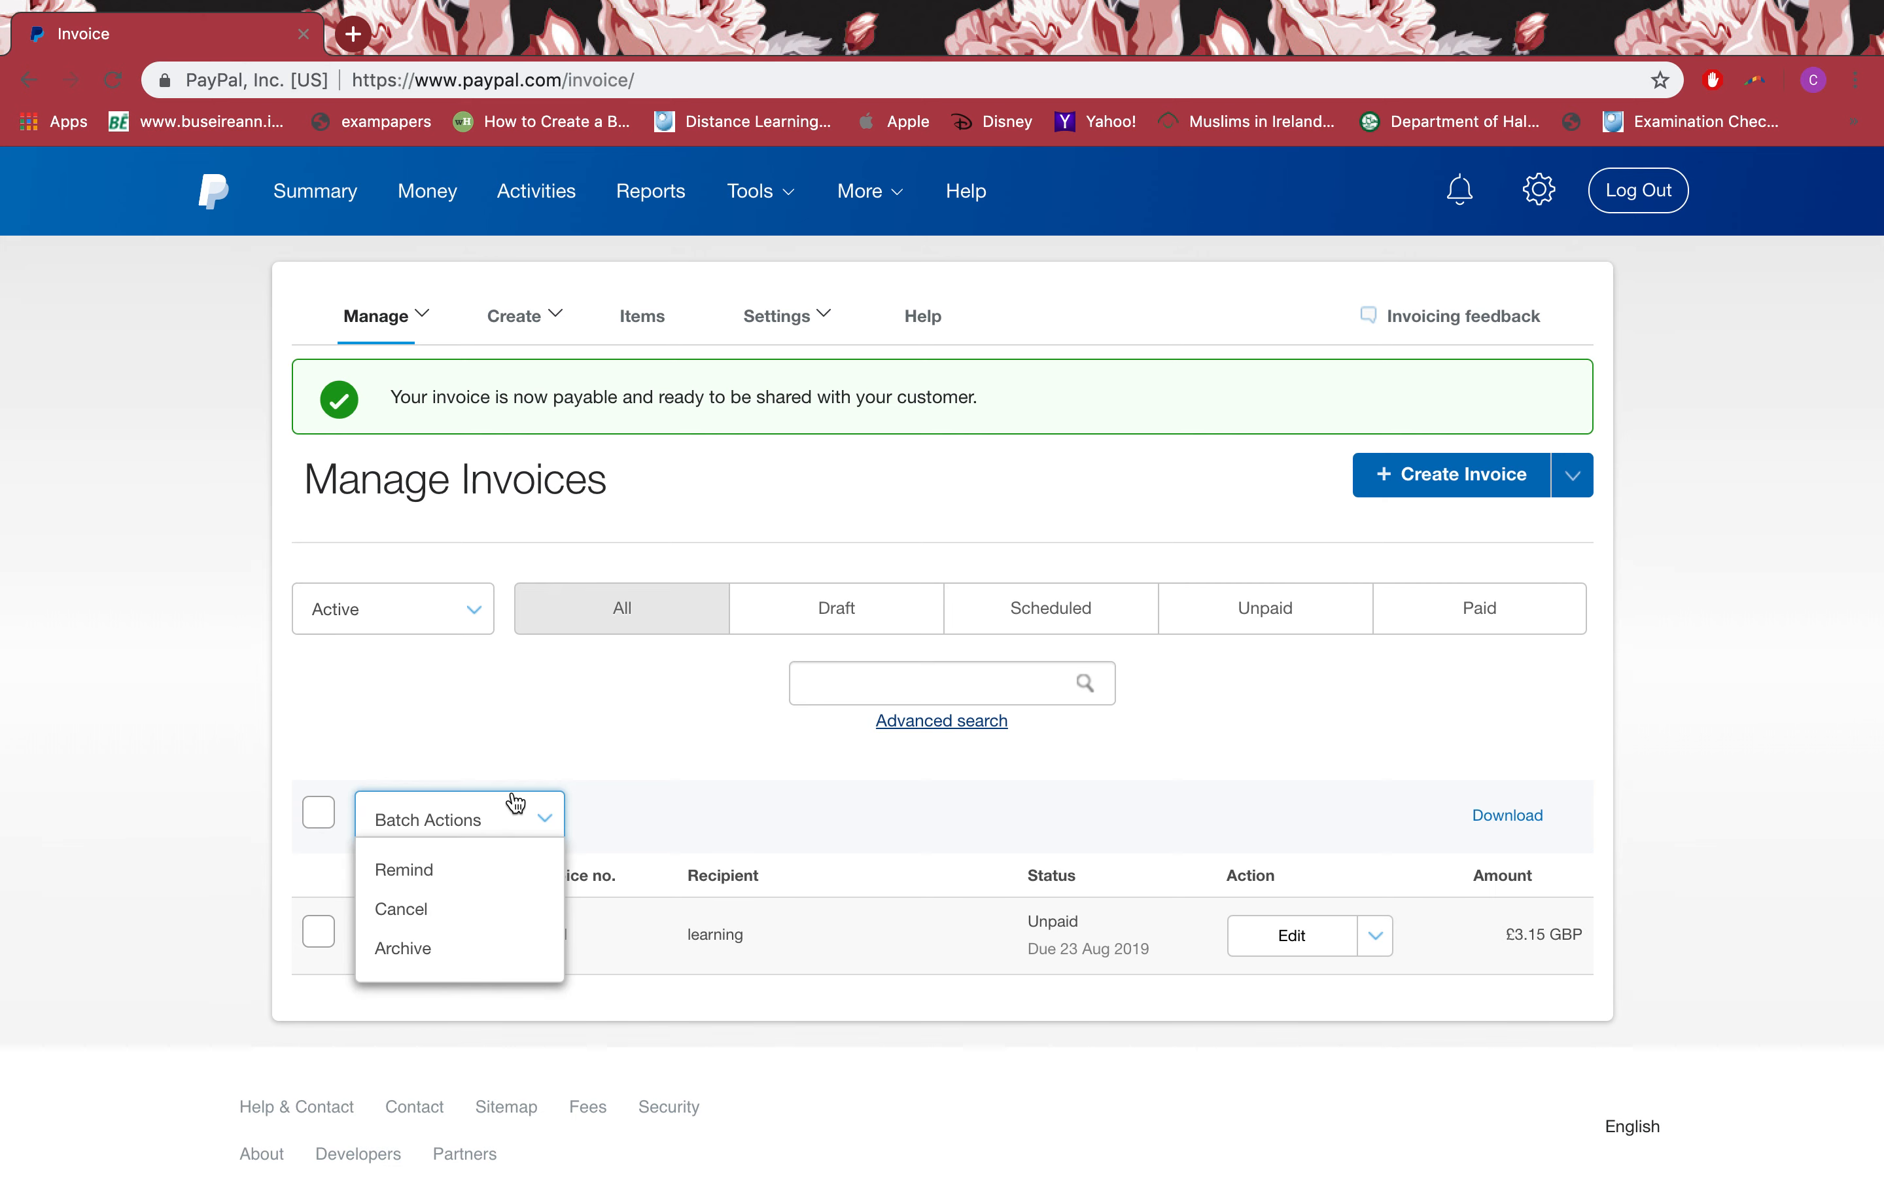
{"action": "left_click", "coordinate": [529, 331]}
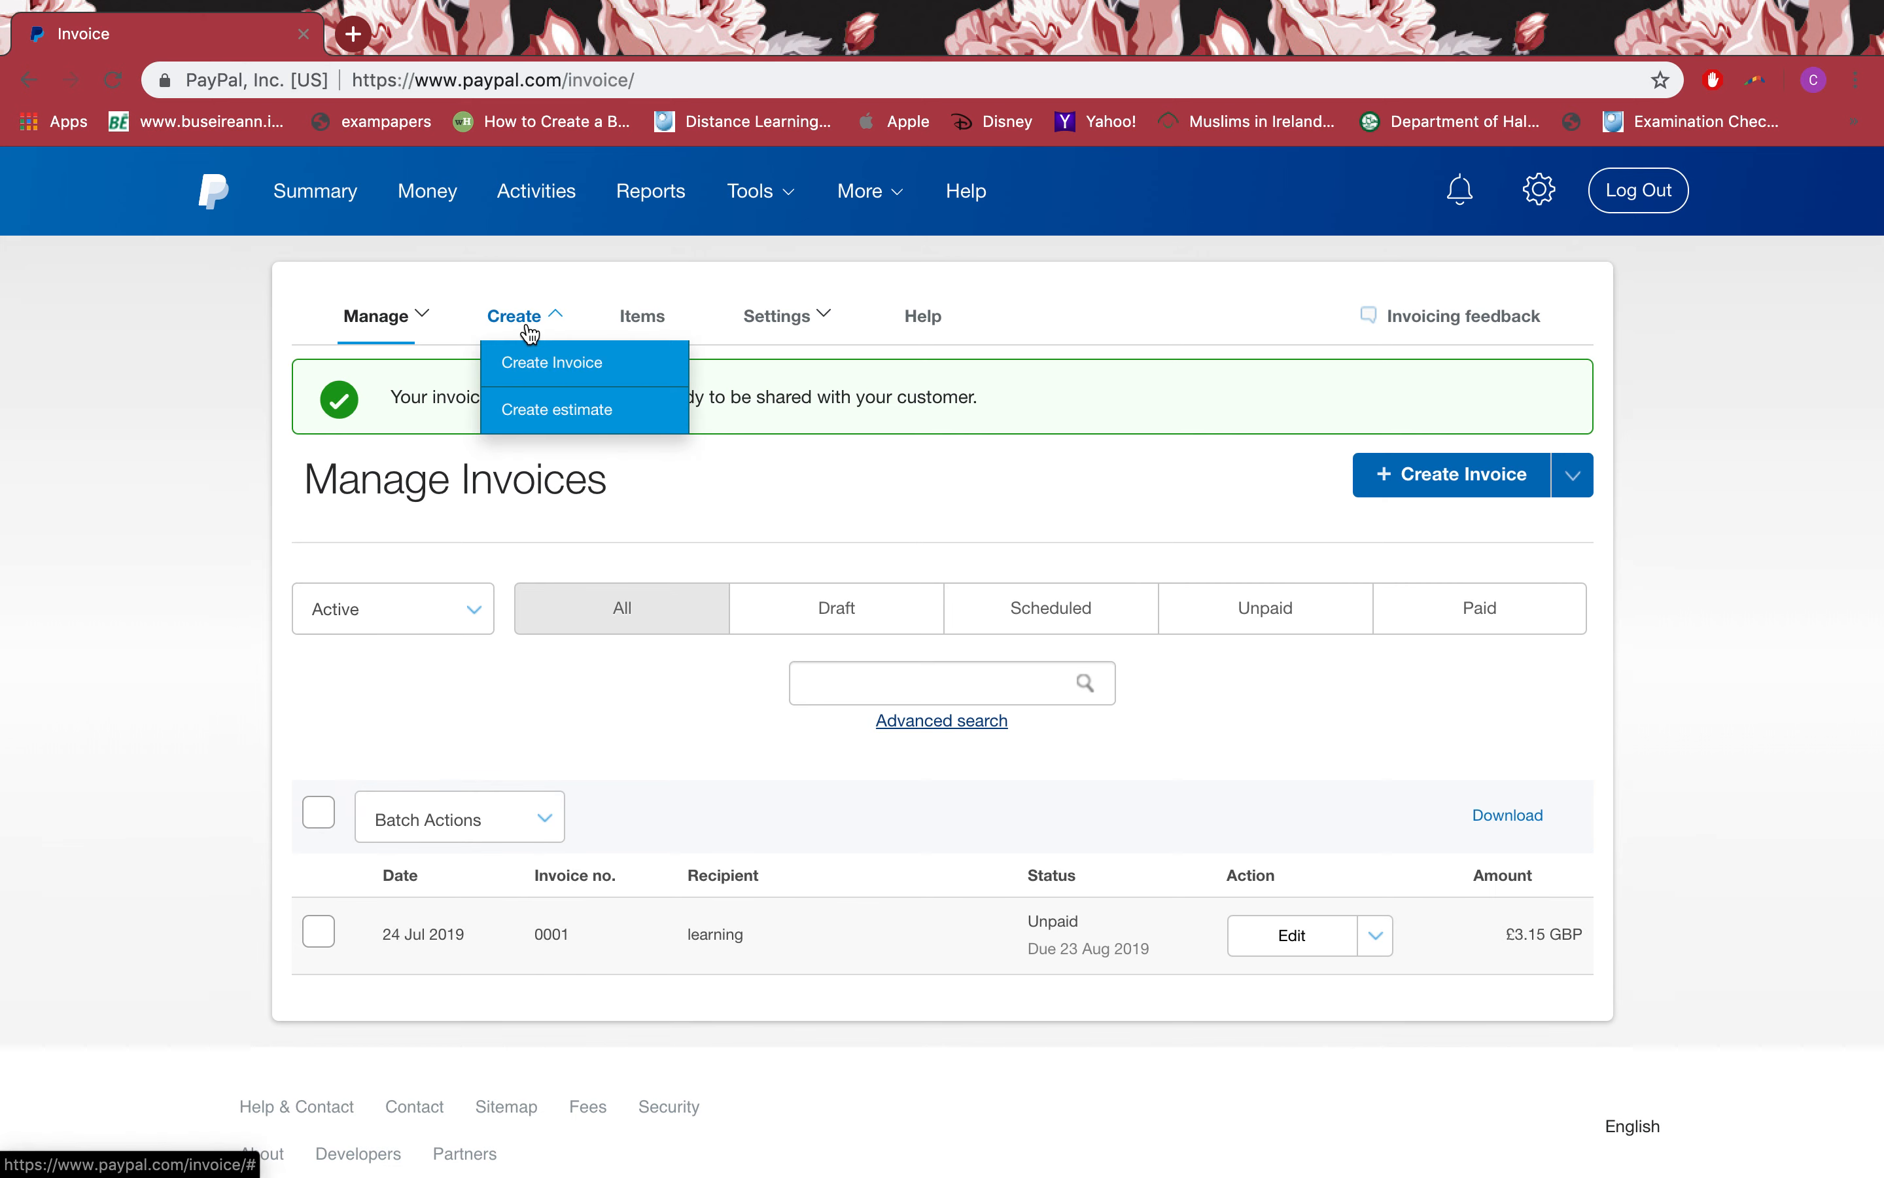